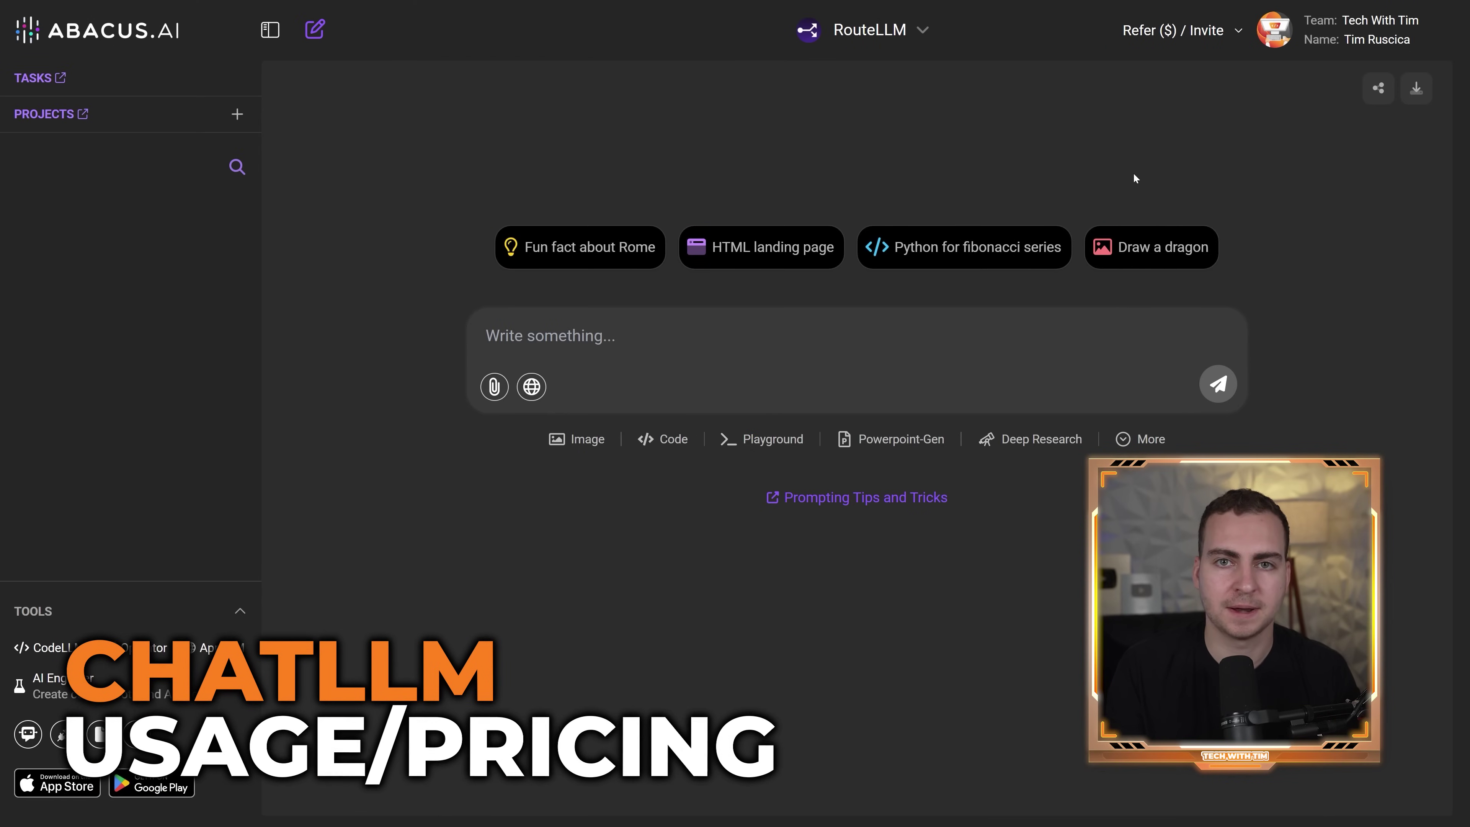
Check the account theme options and the model list, leaving RouteLLM selected.
{"action": "left_click", "coordinate": [1274, 30]}
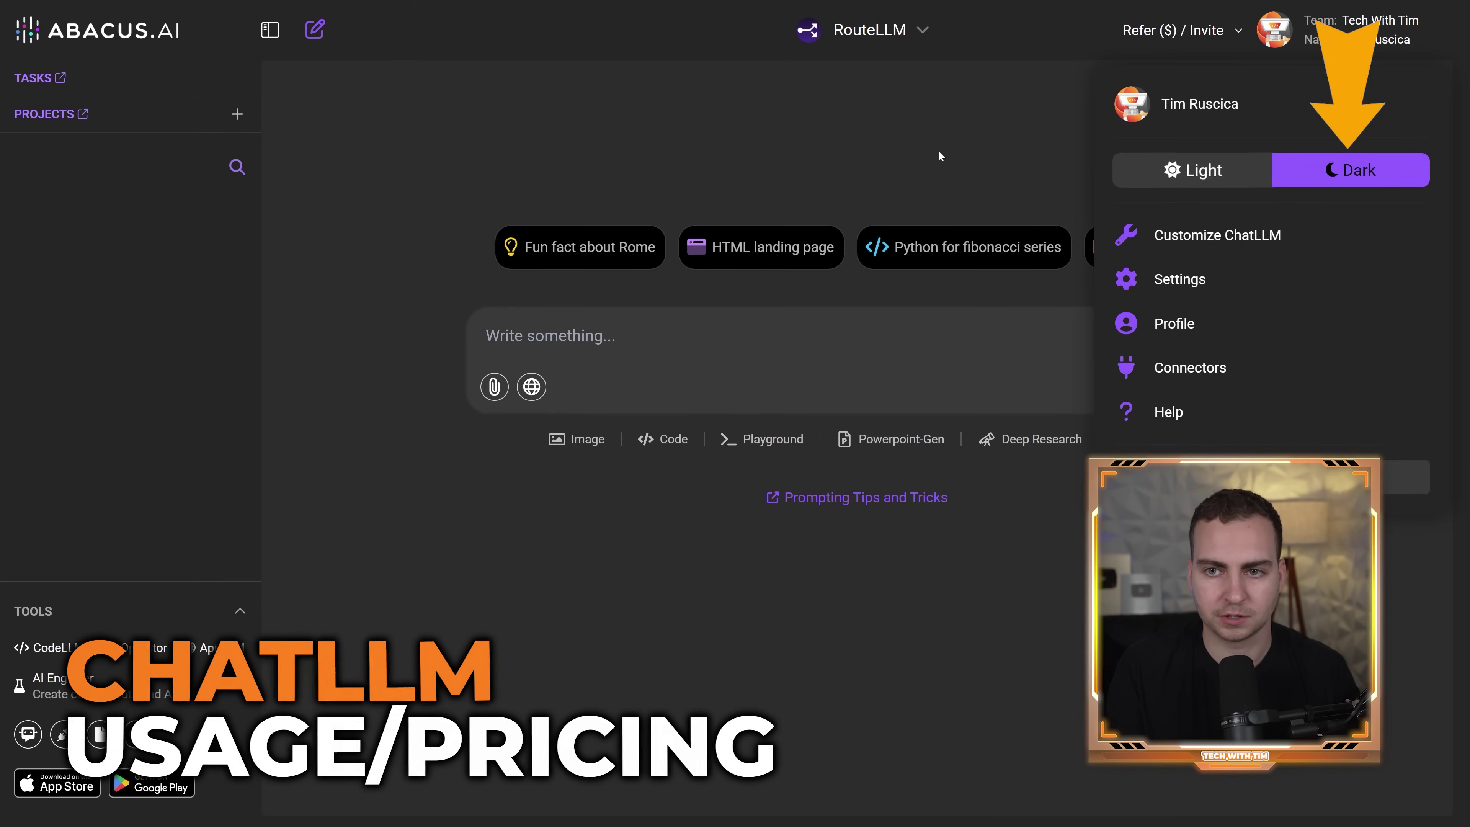
{"action": "left_click", "coordinate": [965, 126]}
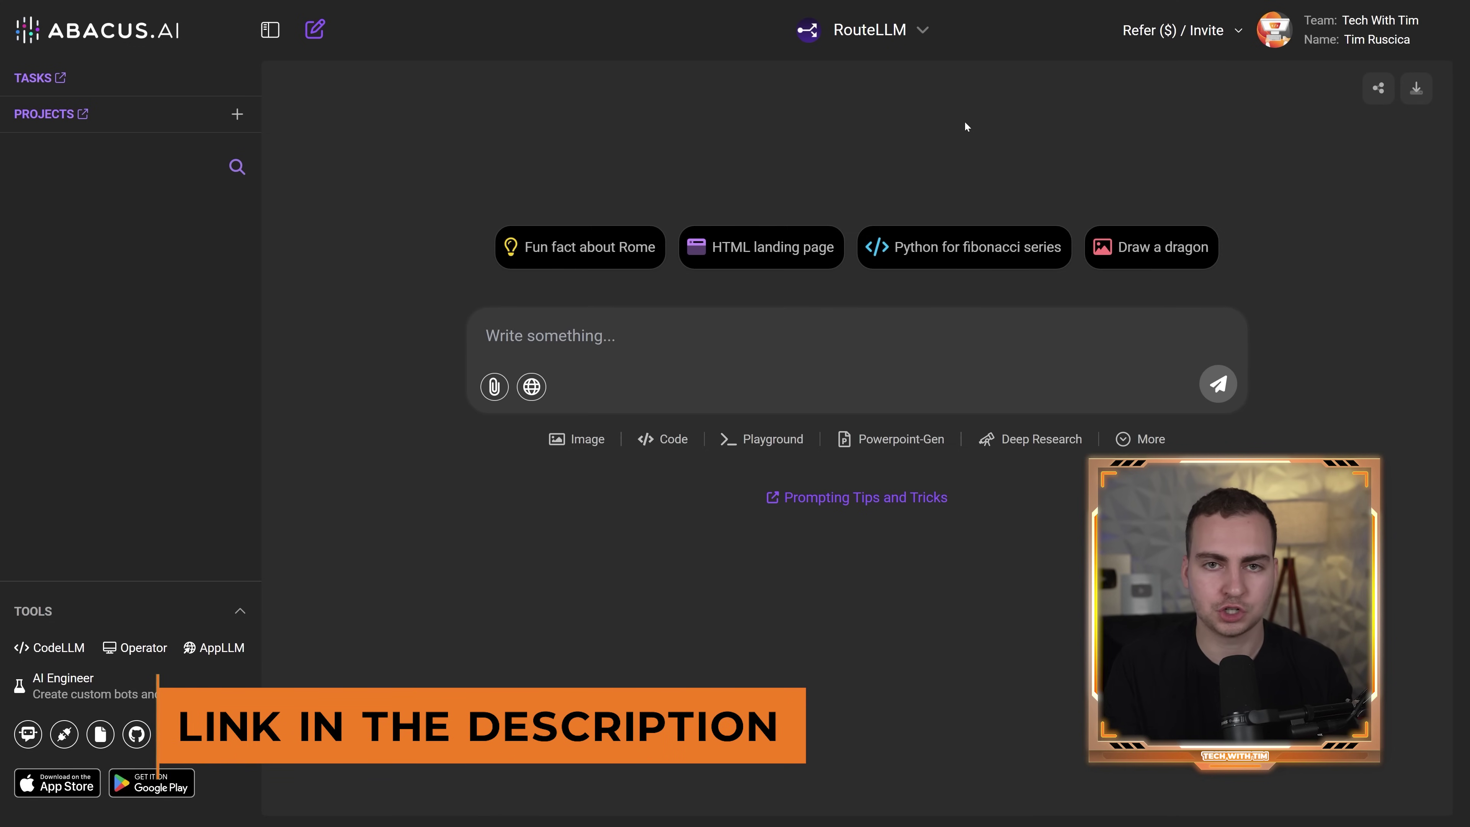
{"action": "left_click", "coordinate": [879, 32]}
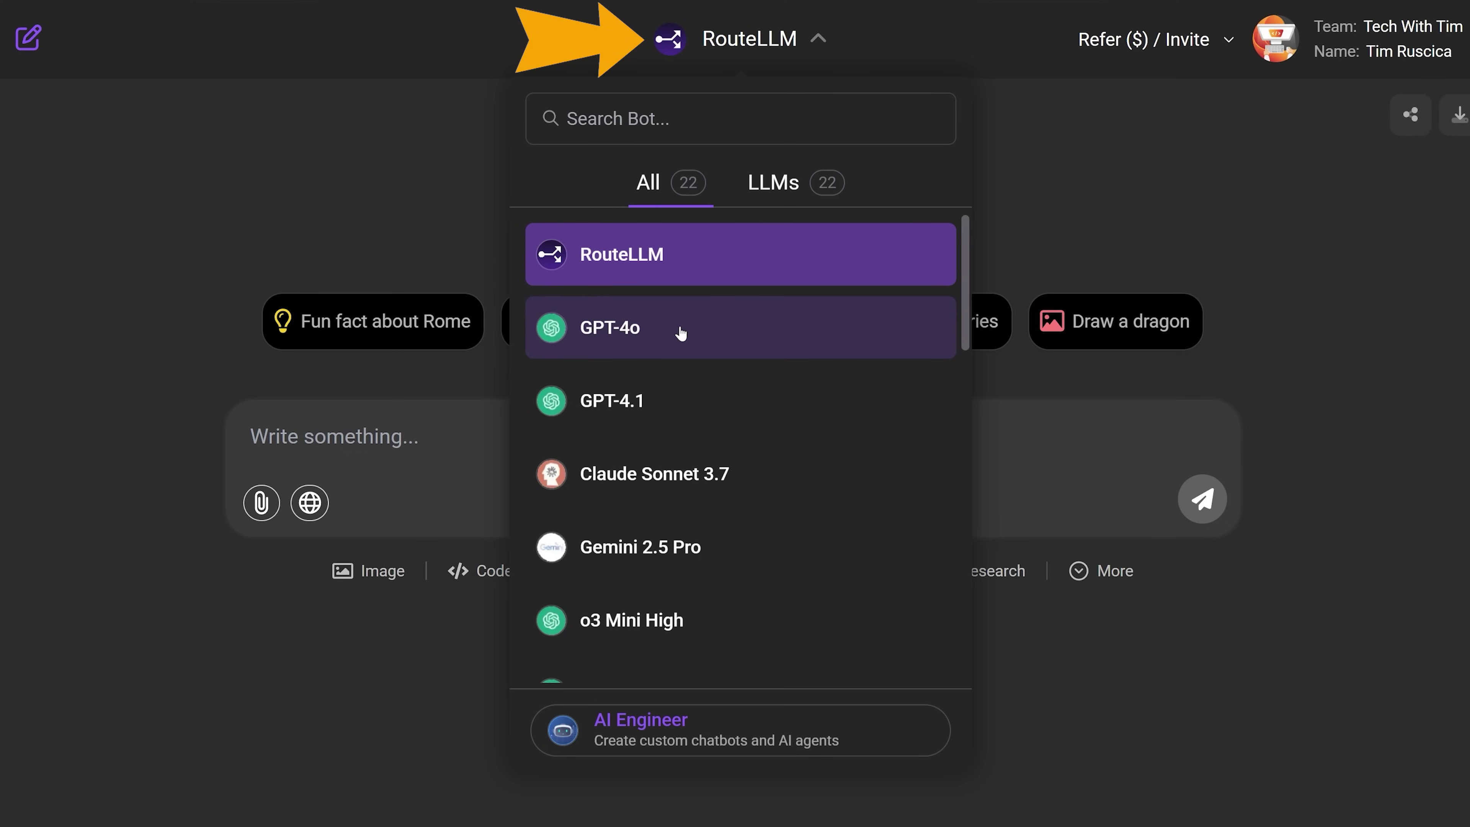
{"action": "scroll", "coordinate": [681, 334], "scroll_direction": "down", "scroll_amount": 15}
{"action": "scroll", "coordinate": [699, 565], "scroll_direction": "up", "scroll_amount": 15}
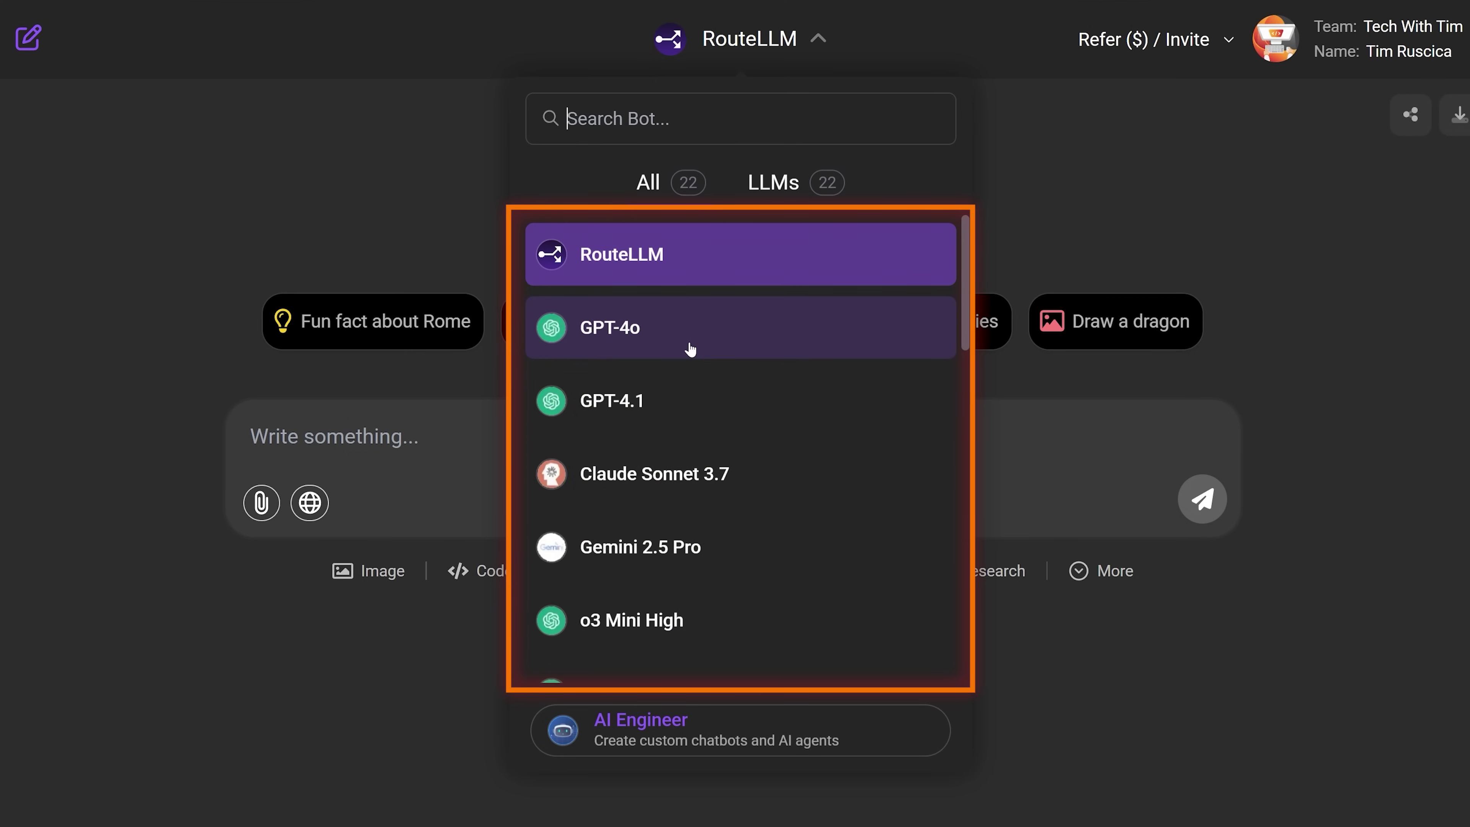
{"action": "left_click", "coordinate": [1007, 163]}
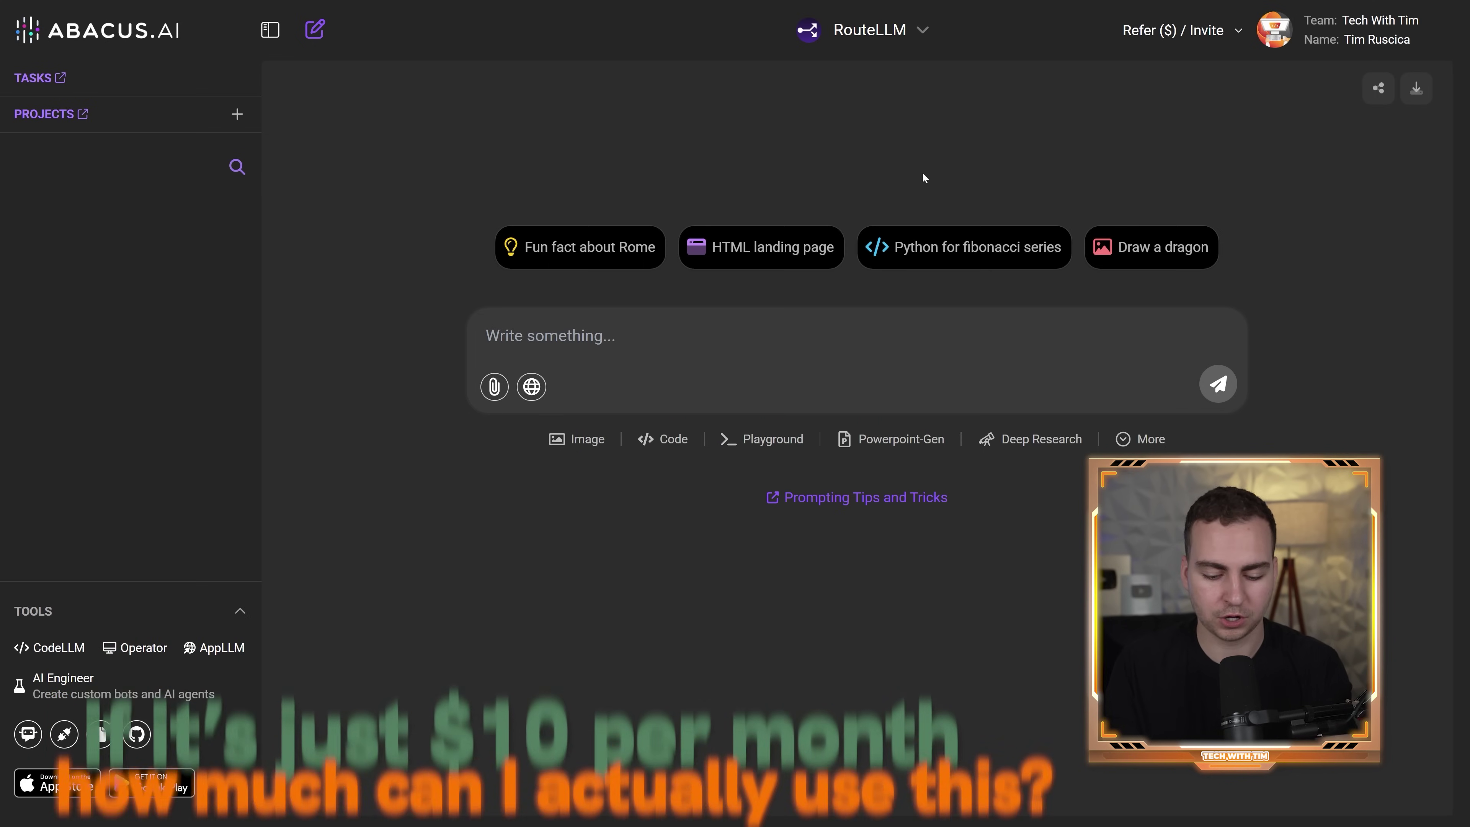
Bring up the Abacus.AI Billing FAQ tab in full screen.
{"action": "key", "text": "F11"}
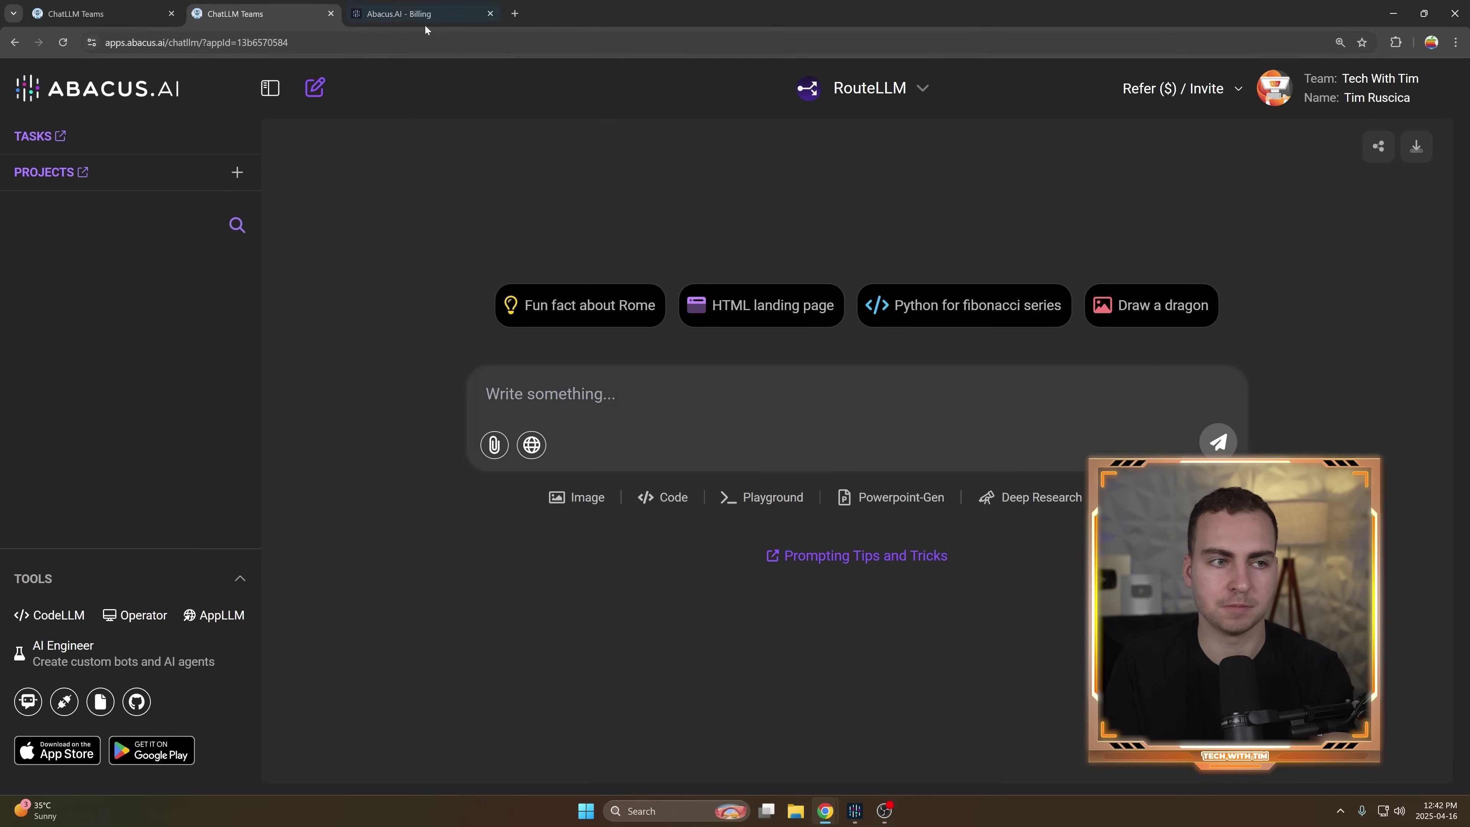
{"action": "key", "text": "ctrl+Tab"}
{"action": "key", "text": "F11"}
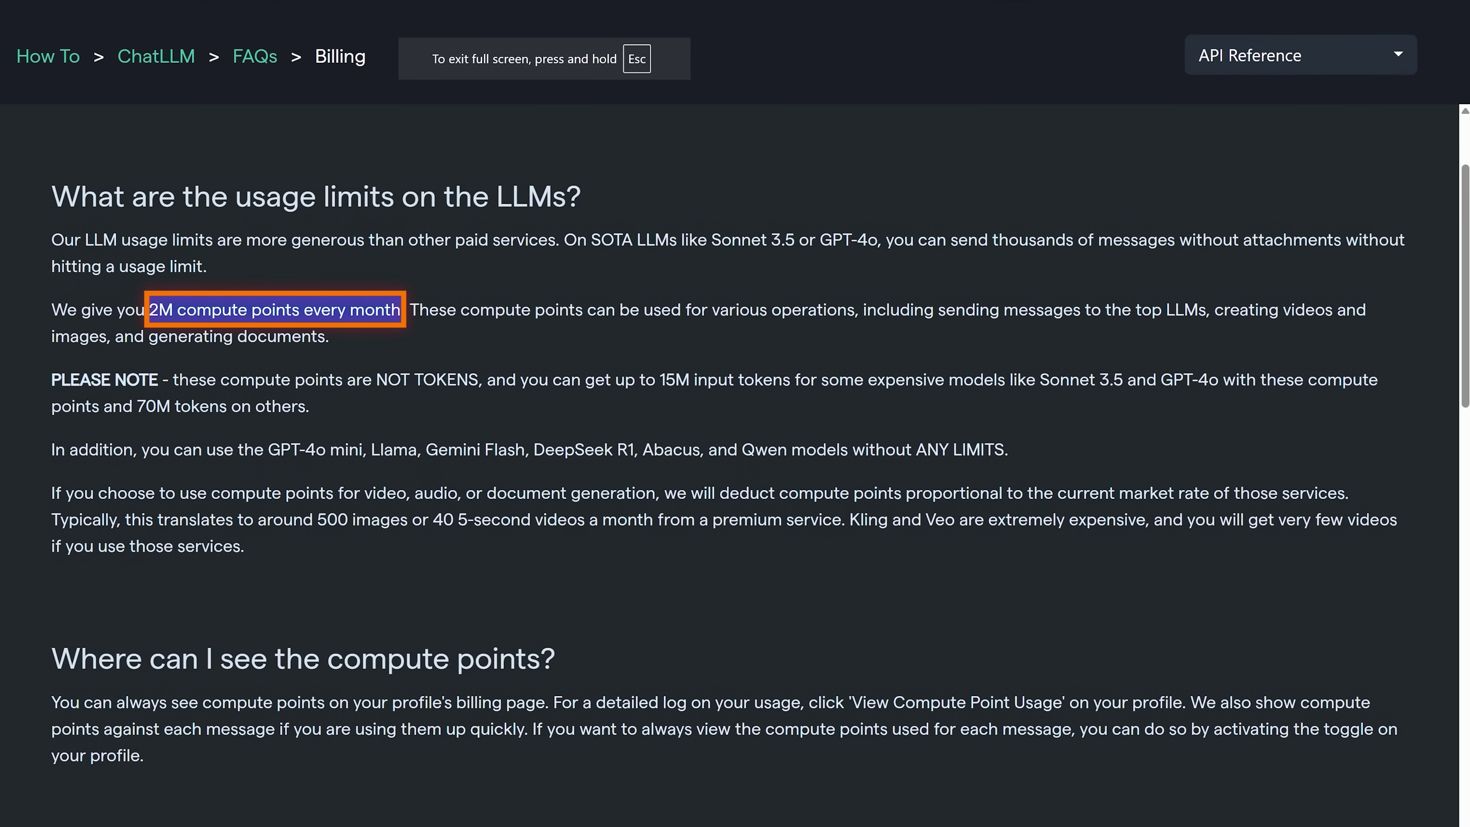
Scroll to the usage limits and highlight the phrase '70M tokens on others.'.
{"action": "scroll", "coordinate": [404, 336], "scroll_direction": "up", "scroll_amount": 1}
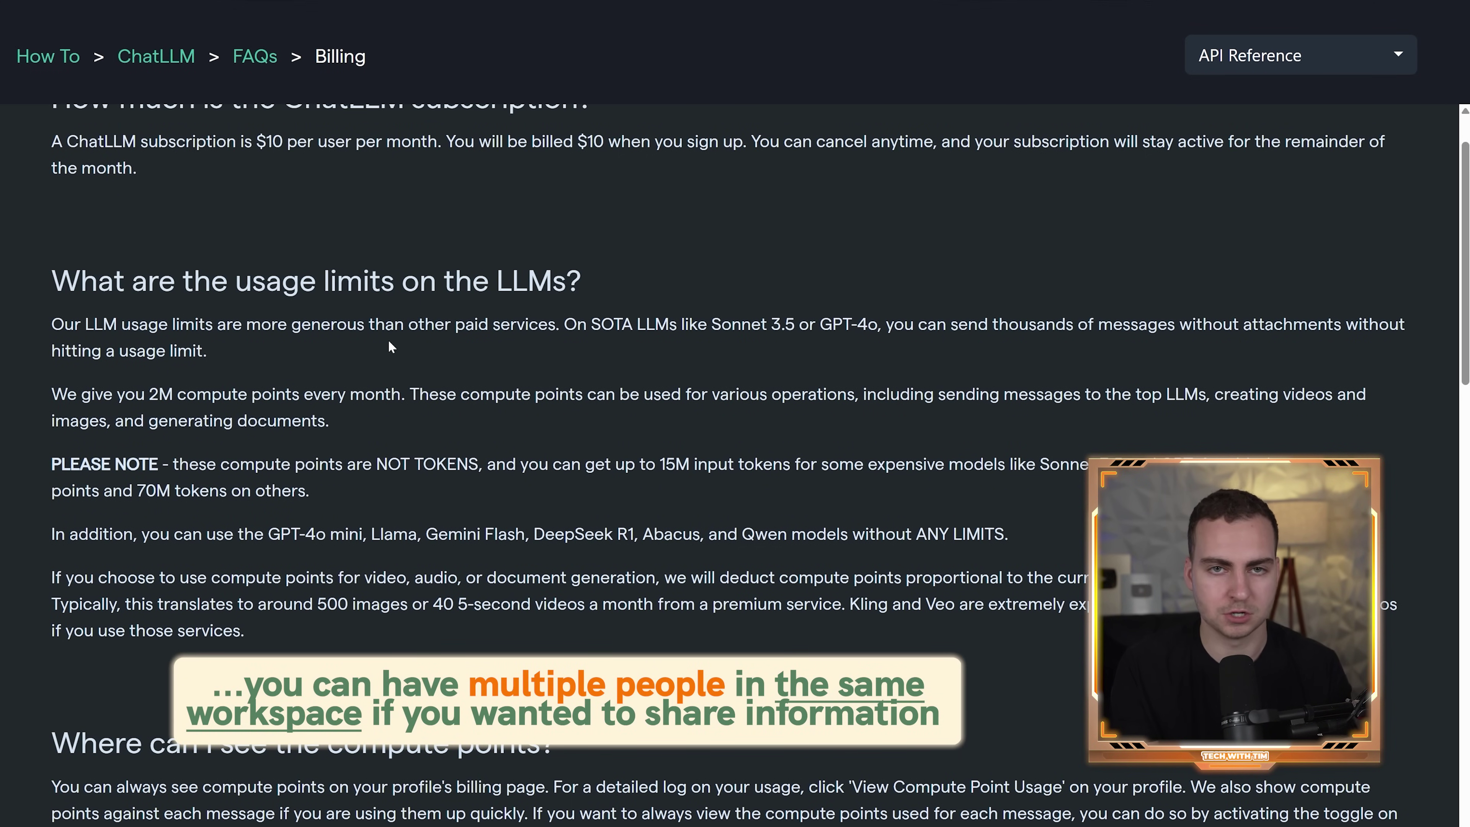
{"action": "scroll", "coordinate": [388, 339], "scroll_direction": "down", "scroll_amount": 2}
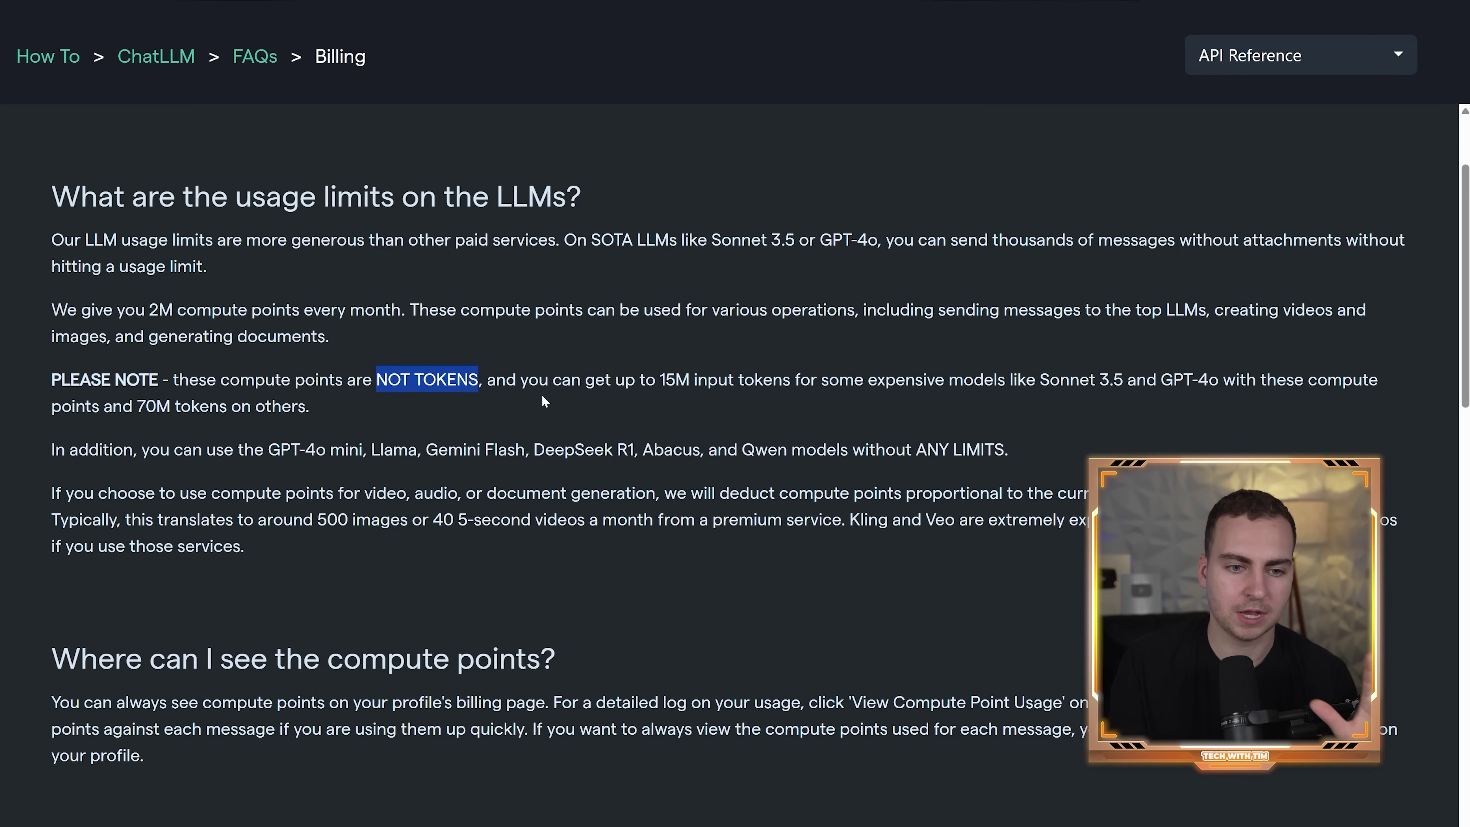
{"action": "left_click", "coordinate": [664, 402]}
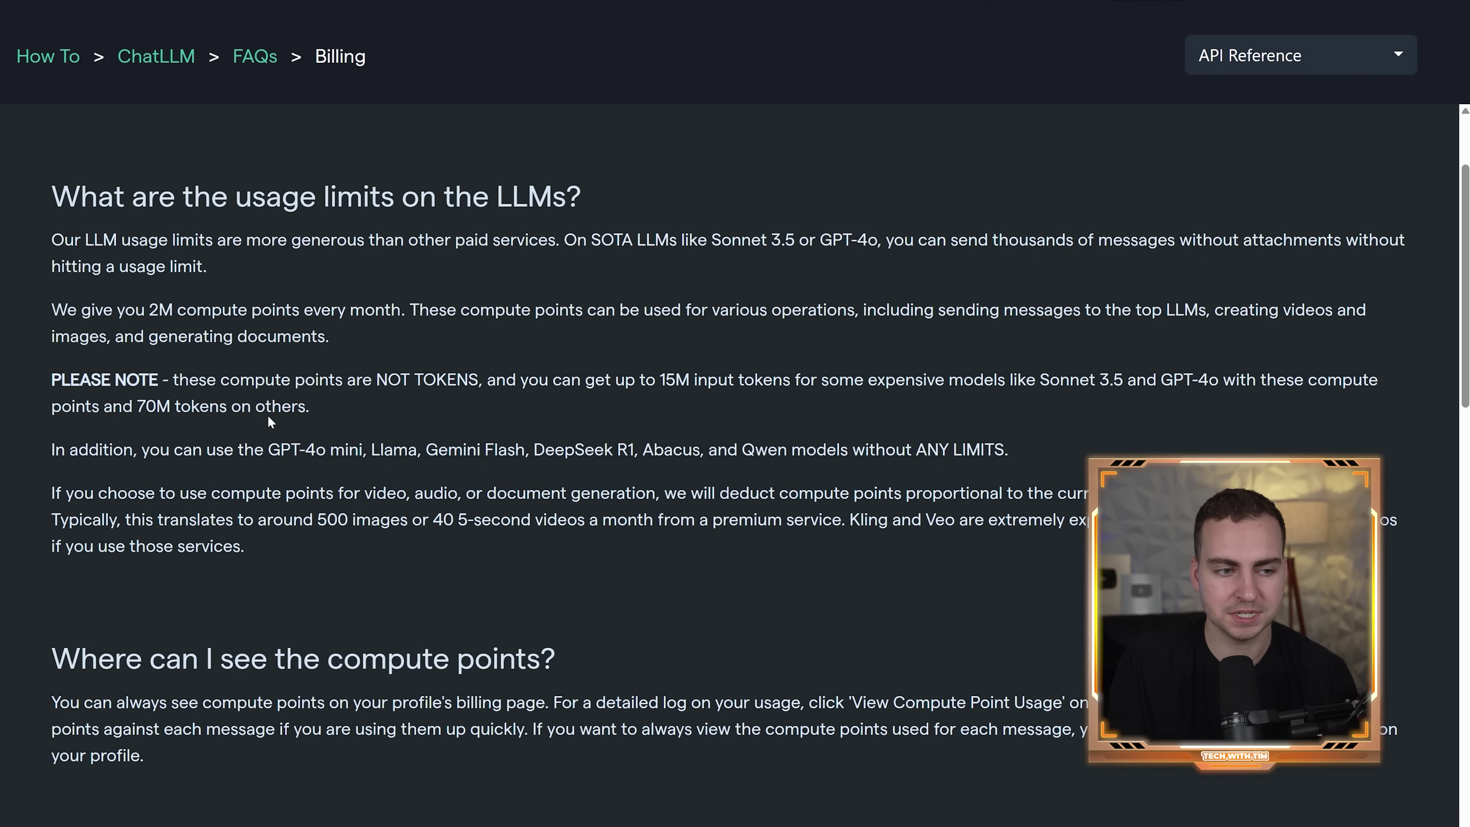
{"action": "left_click_drag", "start_coordinate": [137, 406], "coordinate": [315, 409]}
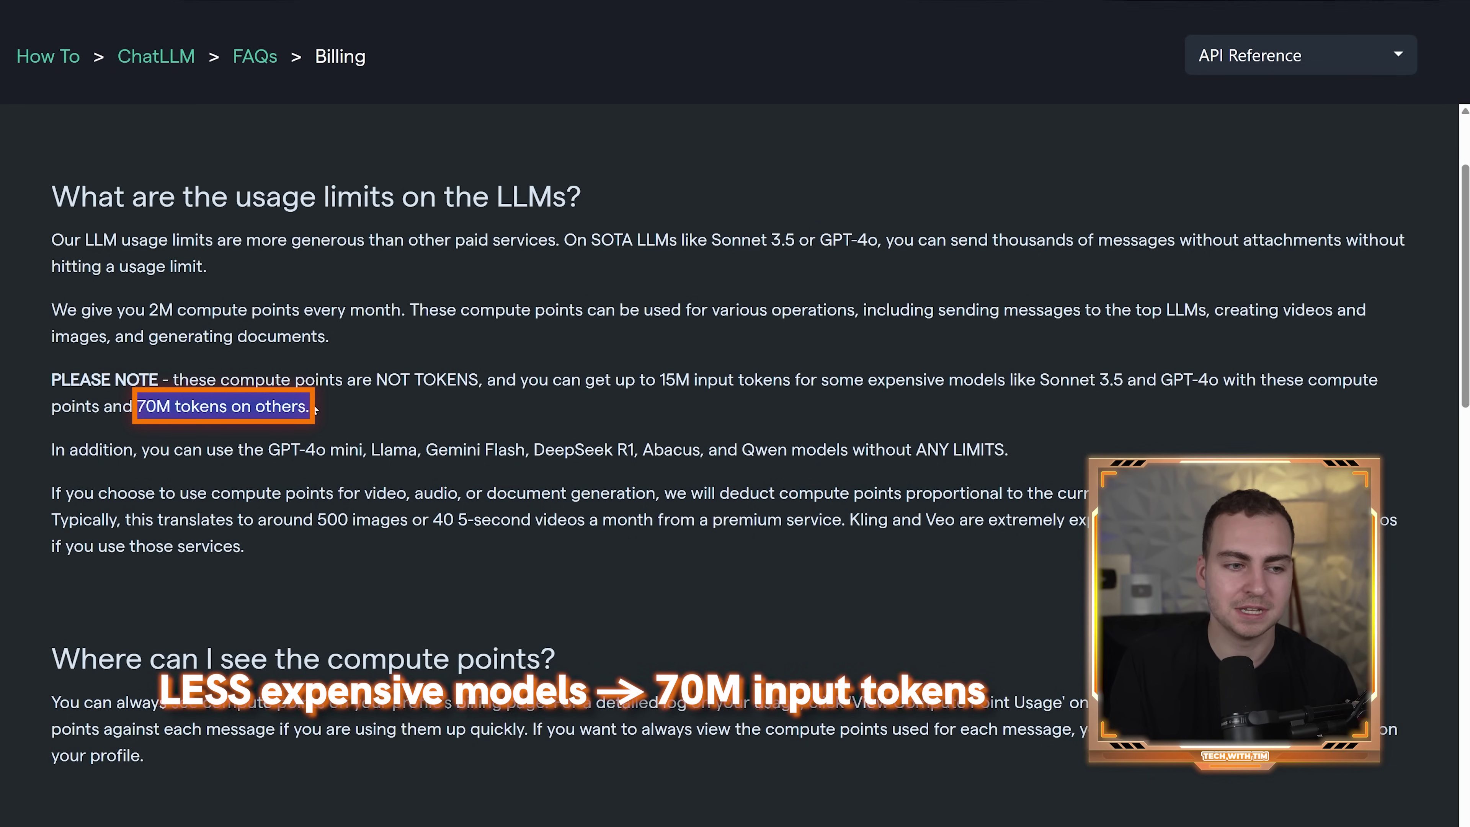
{"action": "left_click", "coordinate": [438, 415]}
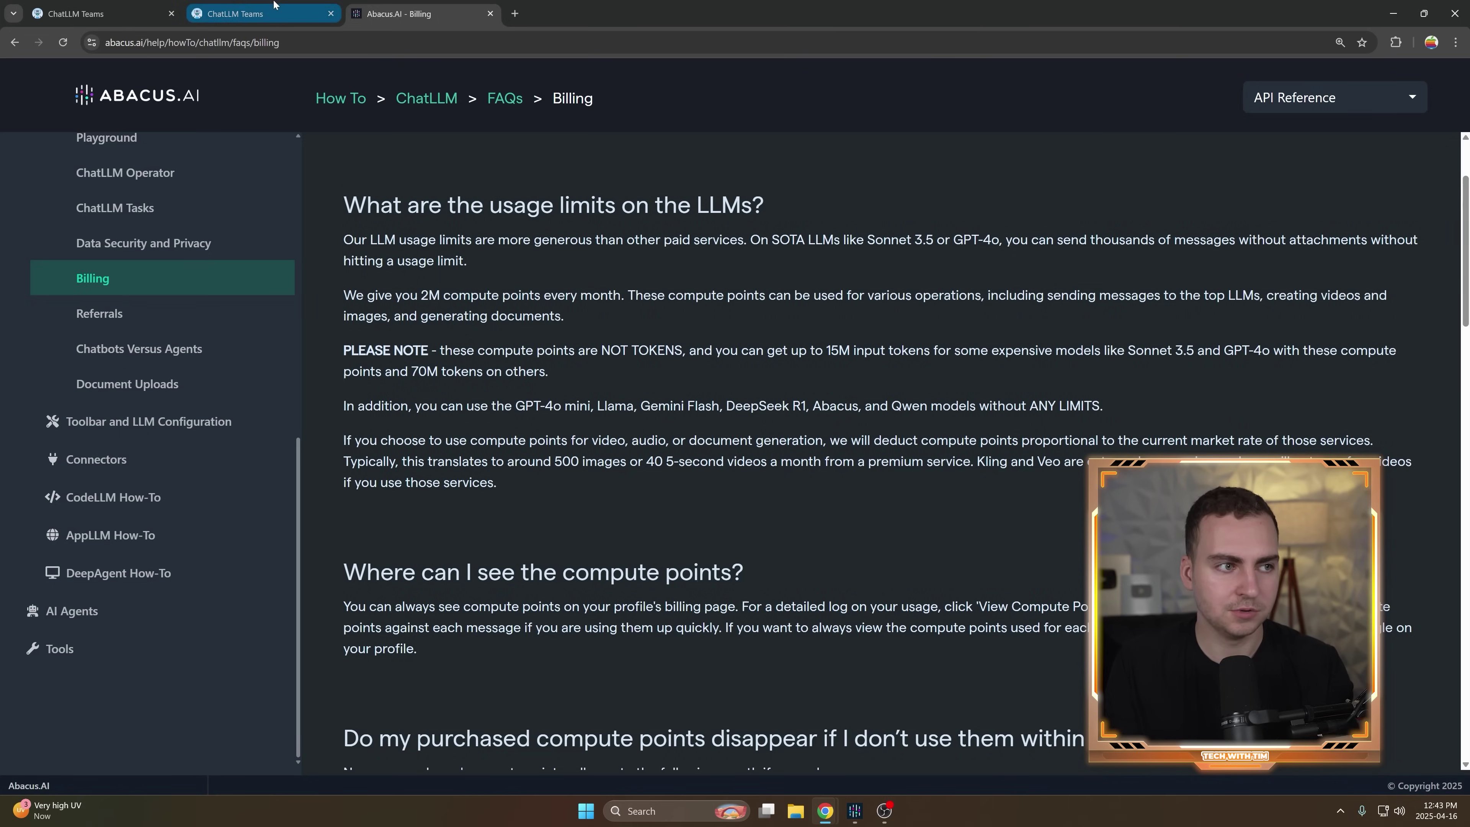
Return to the ChatLLM chat in full screen and review the model list, keeping RouteLLM.
{"action": "left_click", "coordinate": [274, 6]}
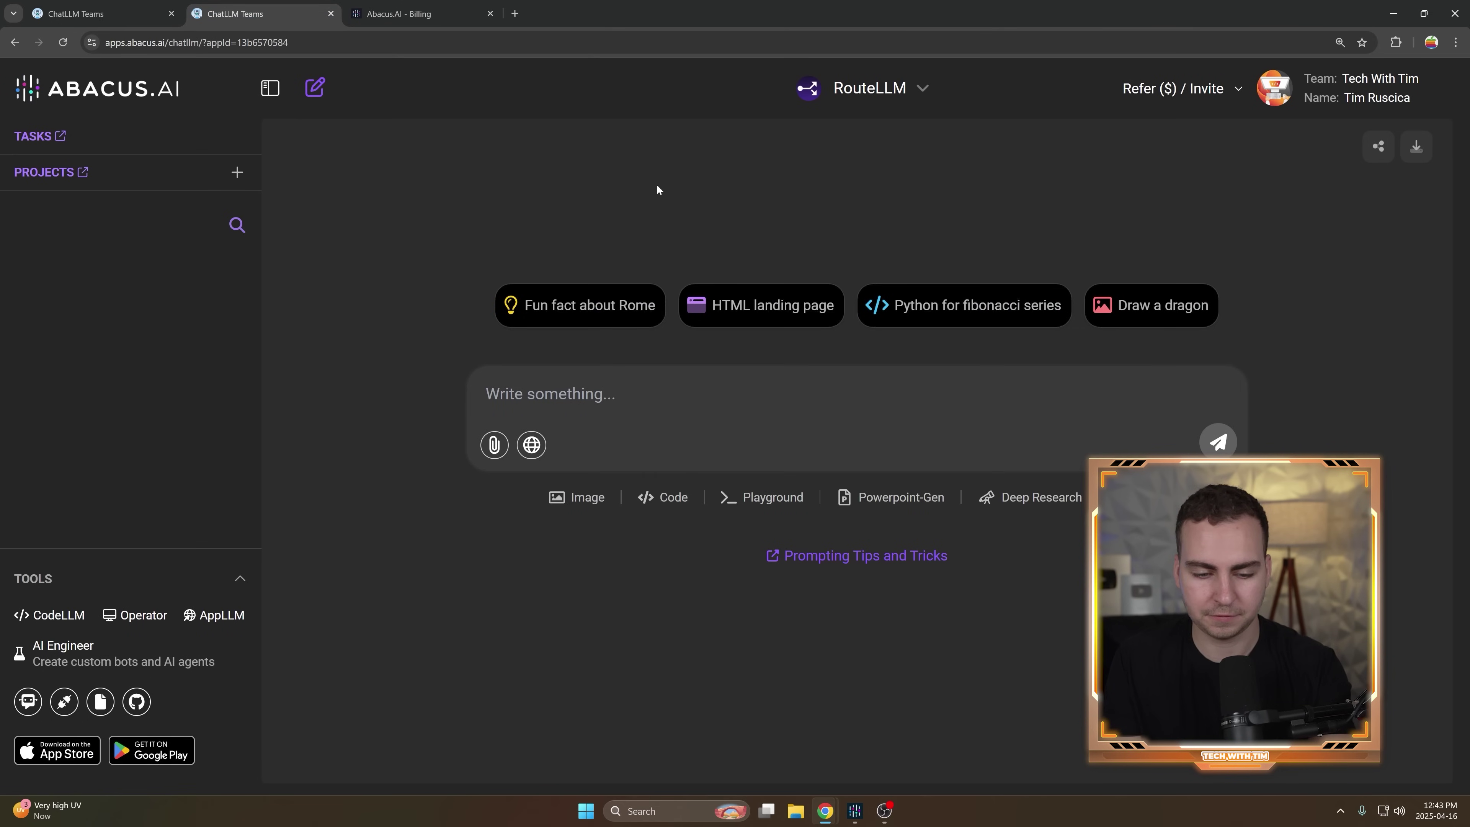
{"action": "key", "text": "F11"}
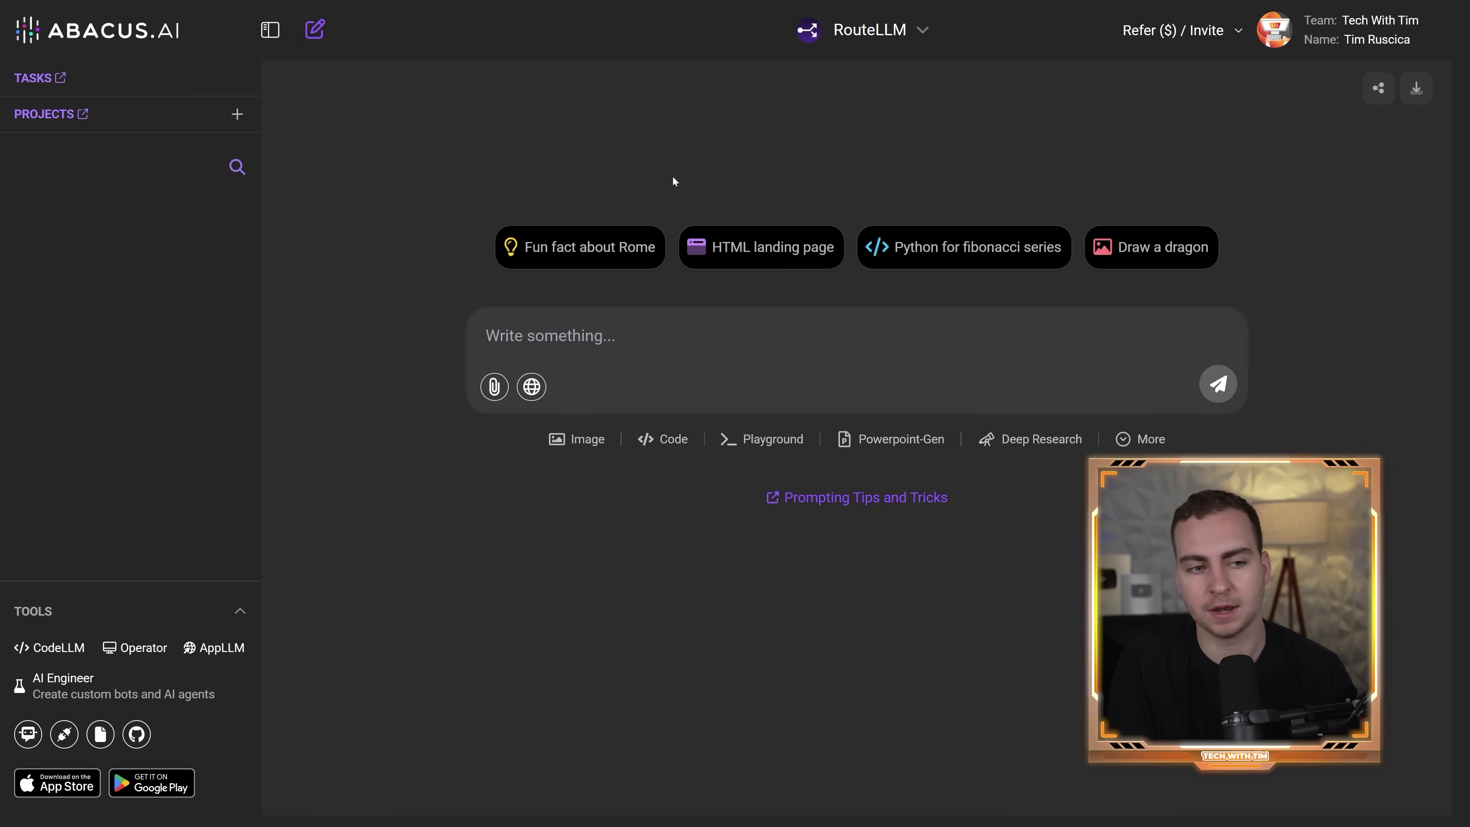
{"action": "left_click", "coordinate": [905, 32]}
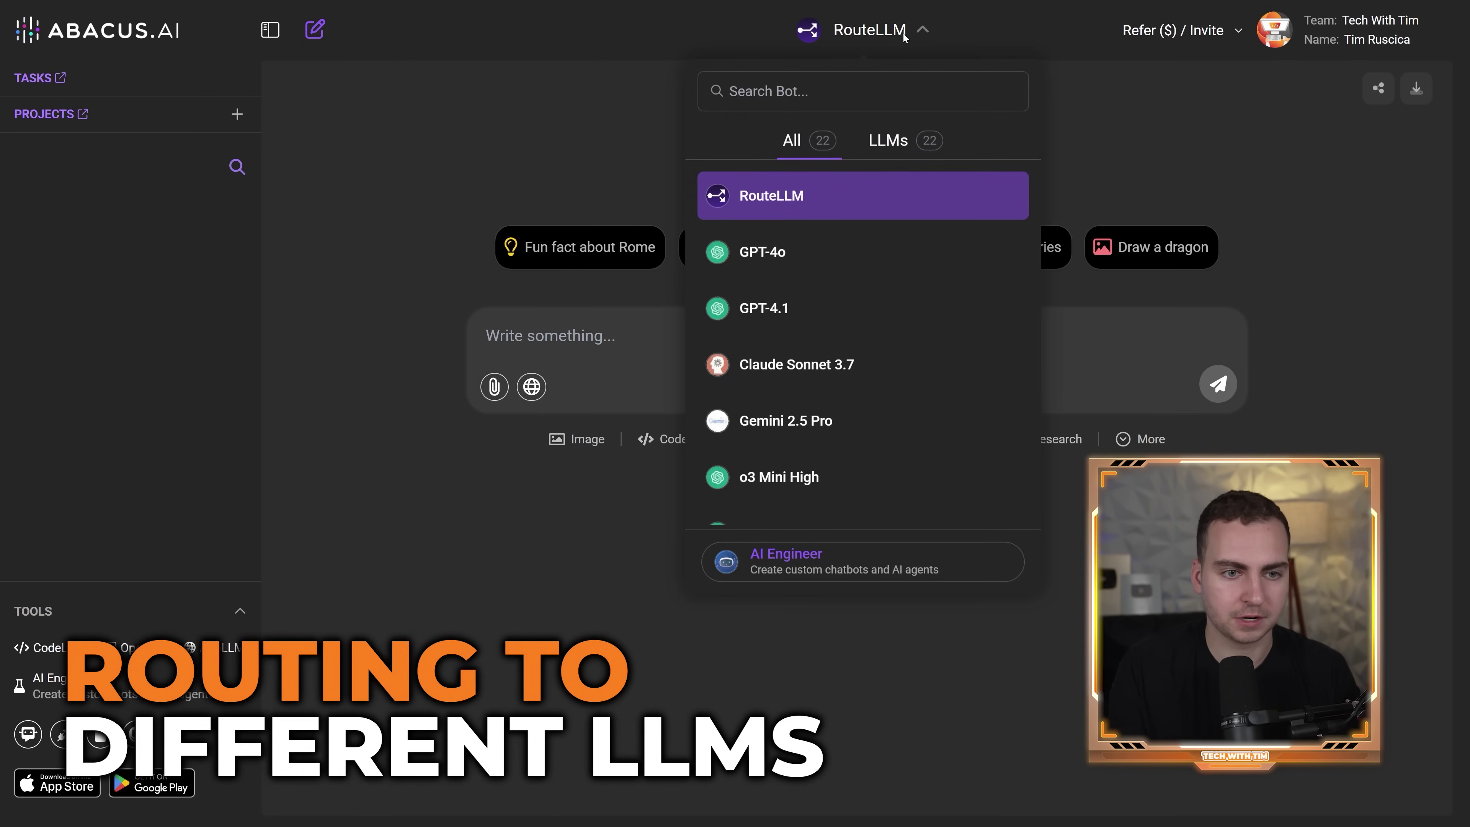
{"action": "left_click", "coordinate": [905, 31]}
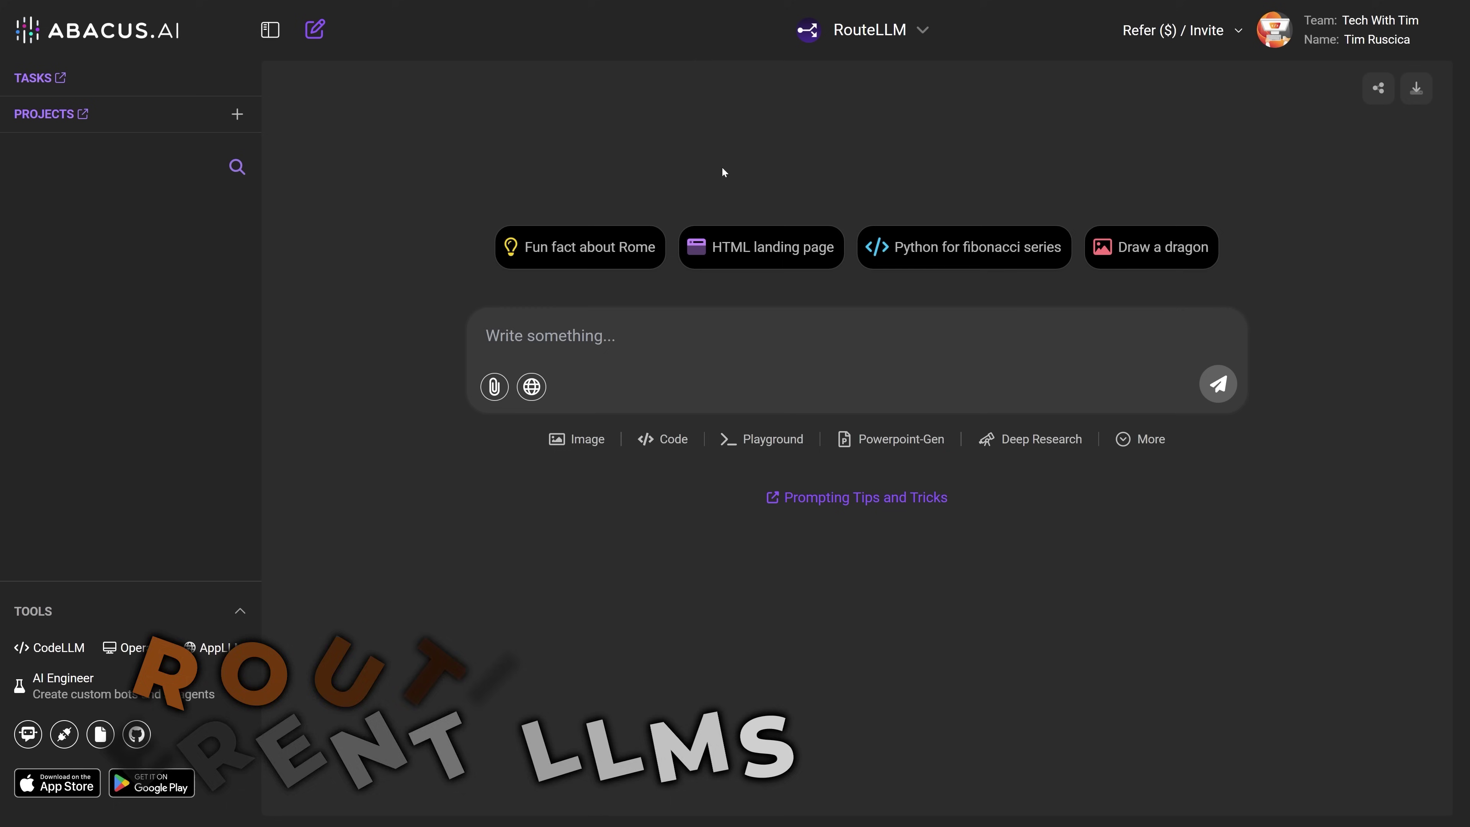
{"action": "left_click", "coordinate": [880, 33]}
{"action": "scroll", "coordinate": [734, 296], "scroll_direction": "down", "scroll_amount": 15}
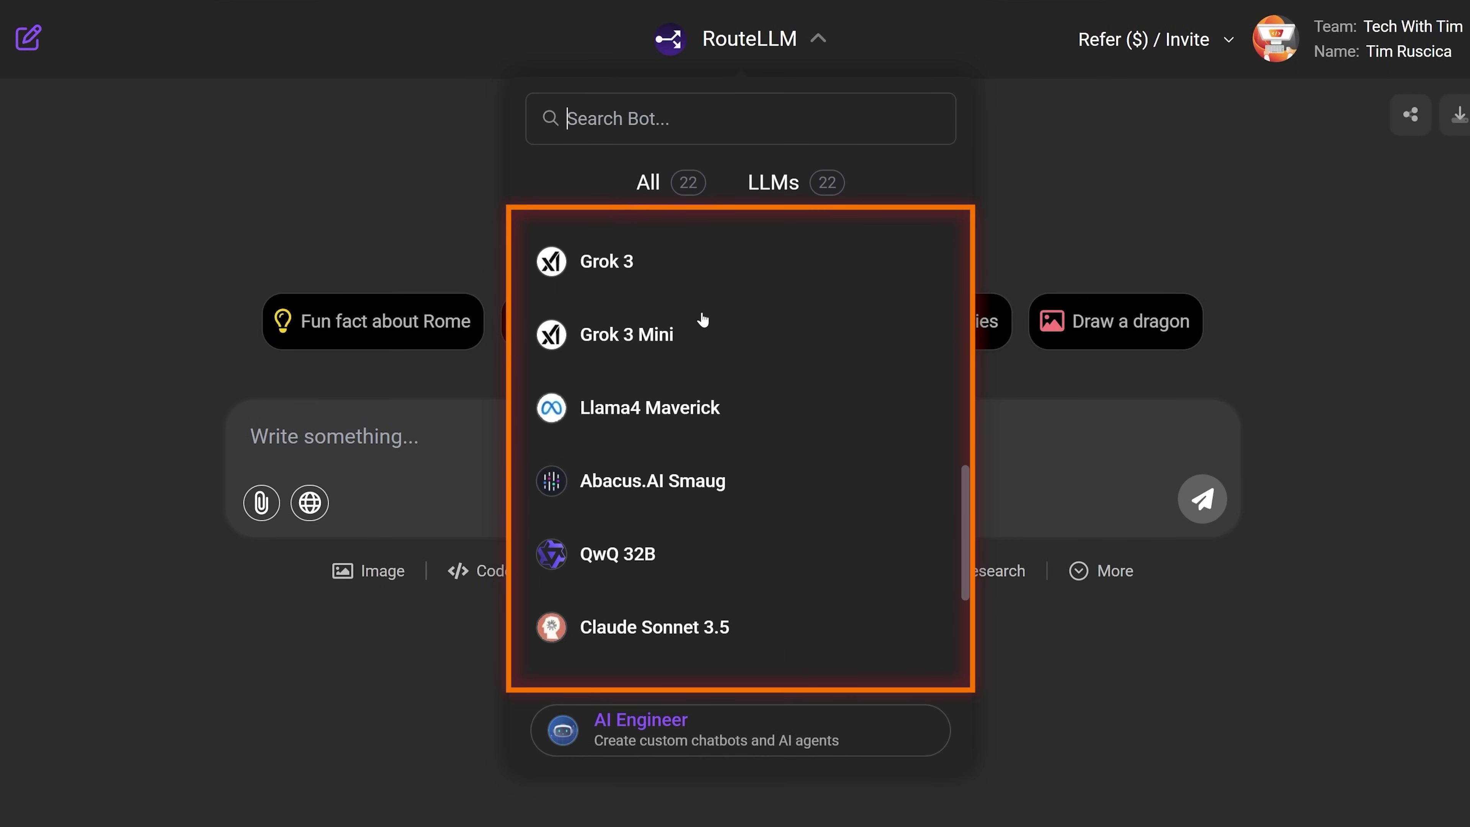
{"action": "scroll", "coordinate": [735, 298], "scroll_direction": "up", "scroll_amount": 15}
{"action": "left_click", "coordinate": [1048, 160]}
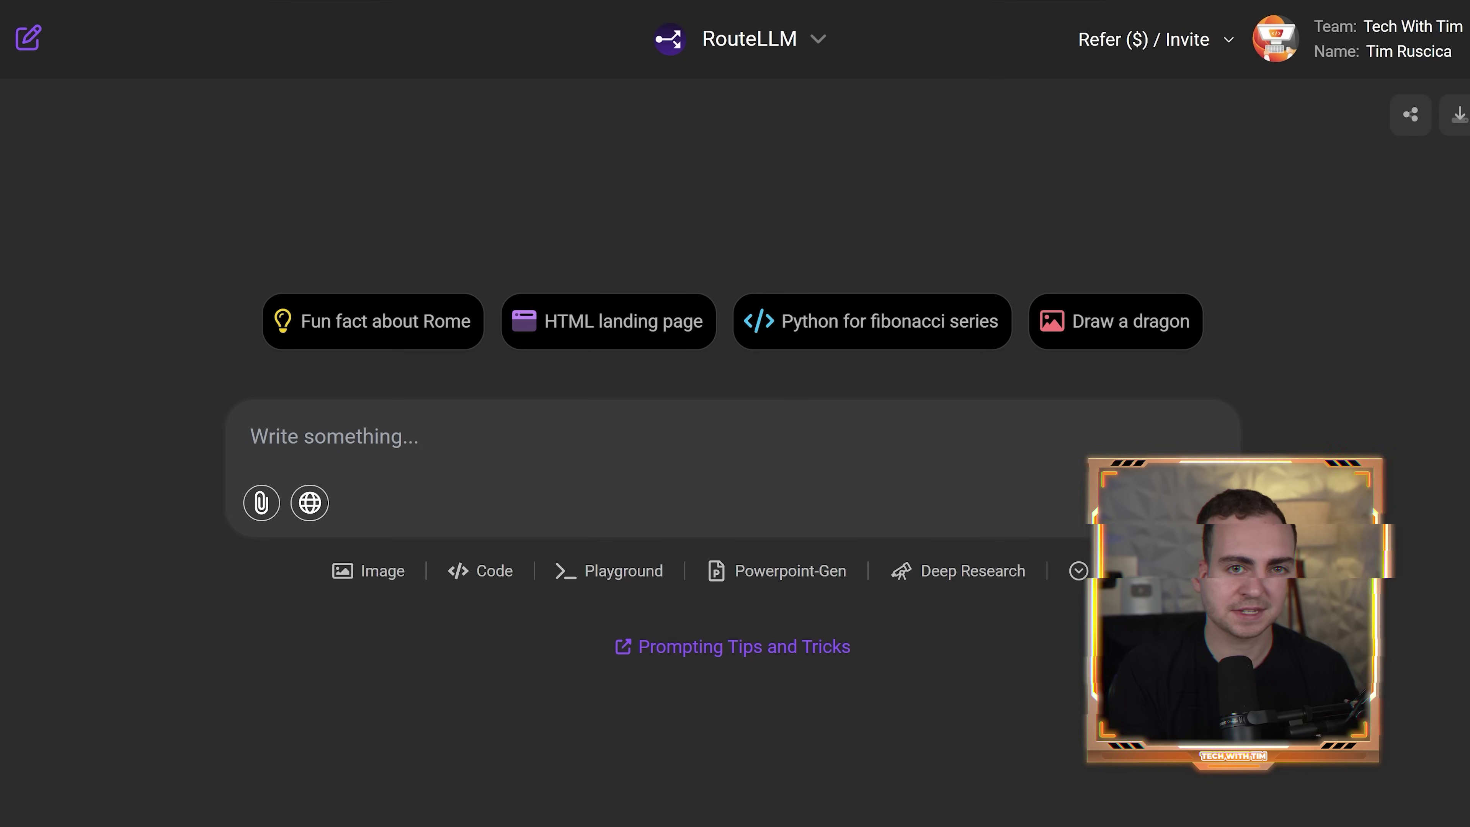
Send 'i need some advanced coding assitance' and confirm RouteLLM routed it to Claude Sonnet 3.5.
{"action": "type", "text": "i need some ad"}
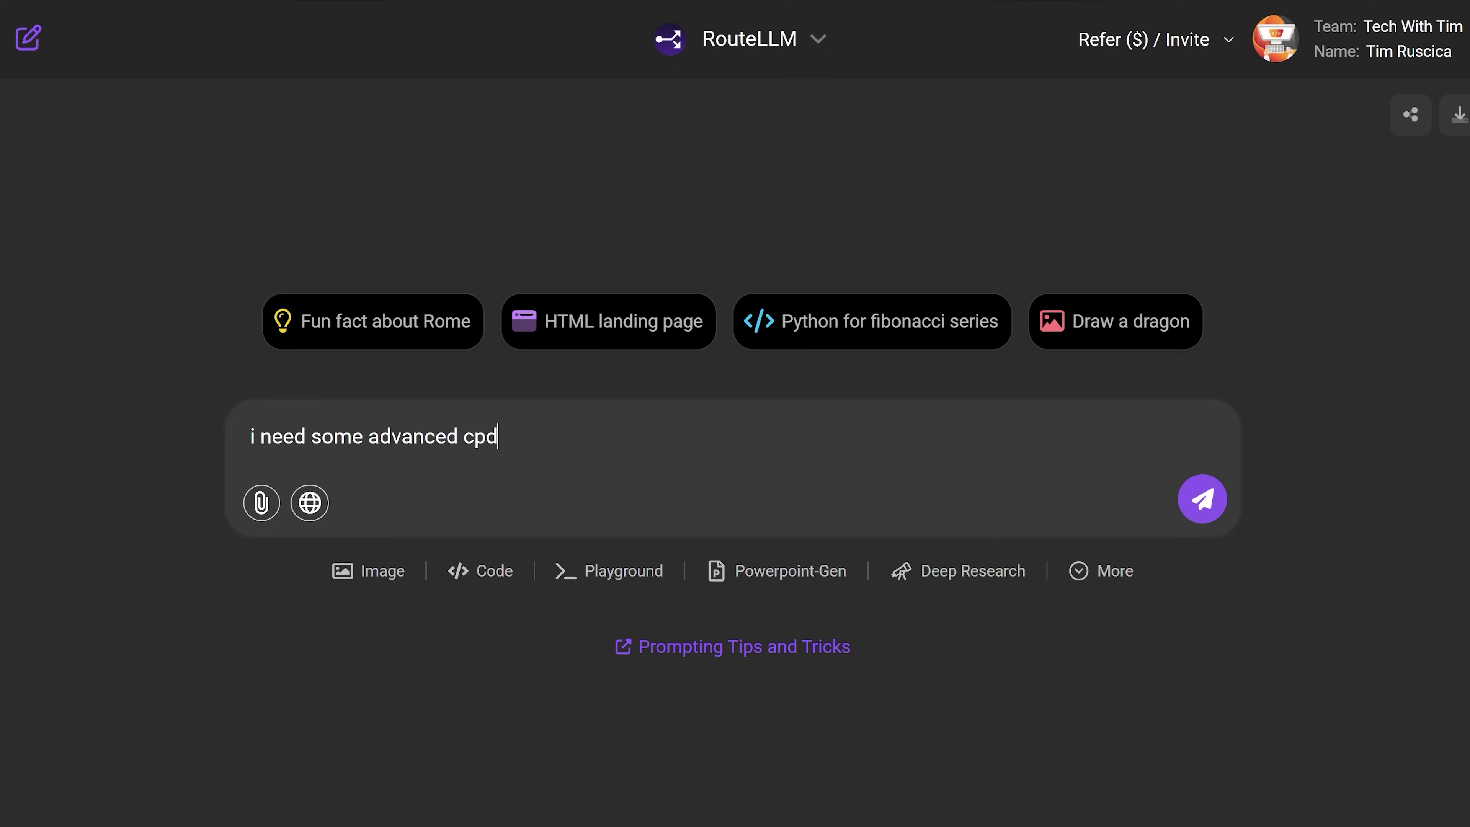
{"action": "type", "text": "vanced coding a"}
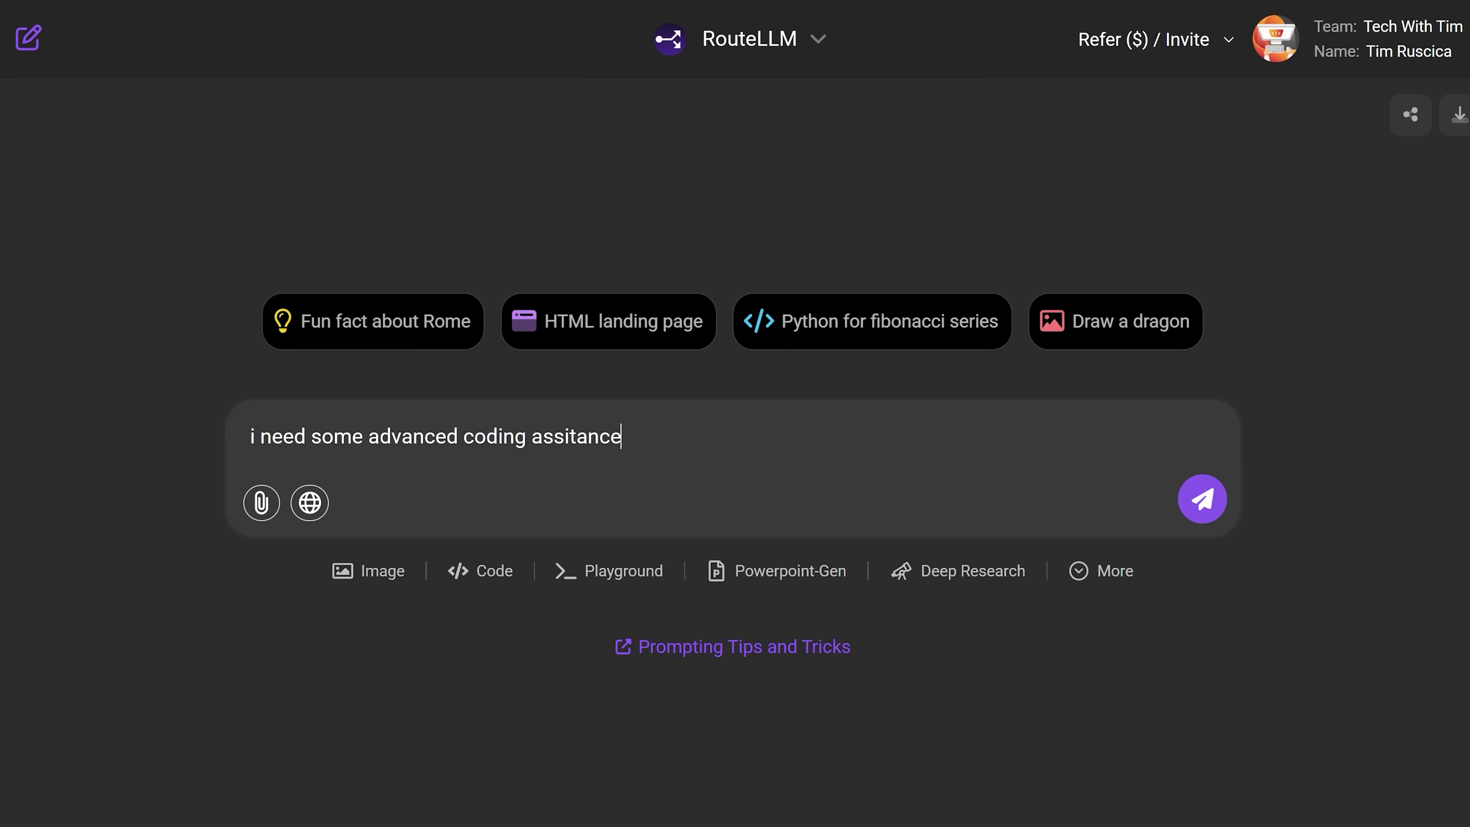
{"action": "type", "text": "ssitance"}
{"action": "key", "text": "Return"}
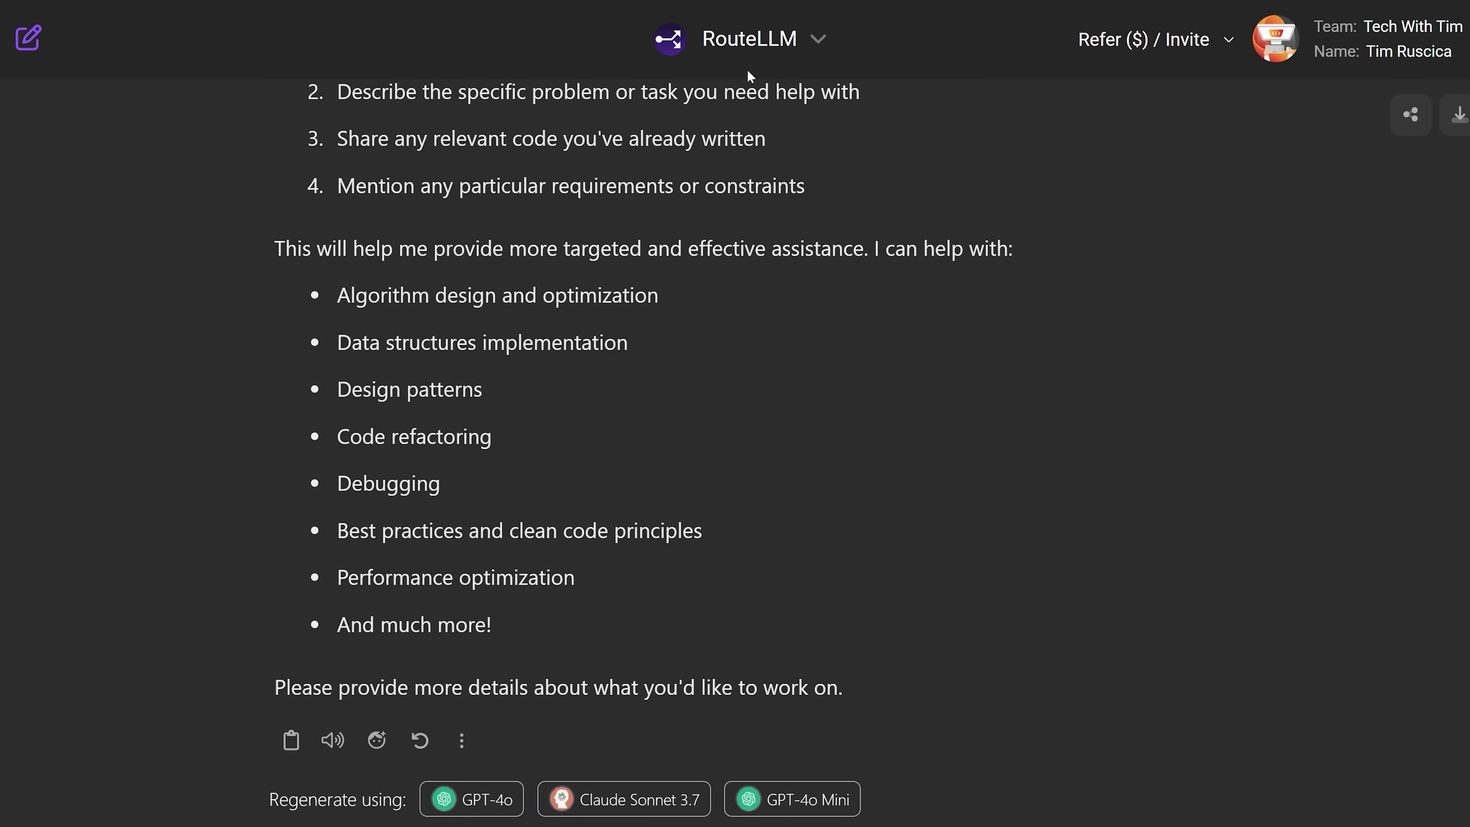
{"action": "scroll", "coordinate": [634, 371], "scroll_direction": "up", "scroll_amount": 4}
{"action": "scroll", "coordinate": [635, 371], "scroll_direction": "down", "scroll_amount": 2}
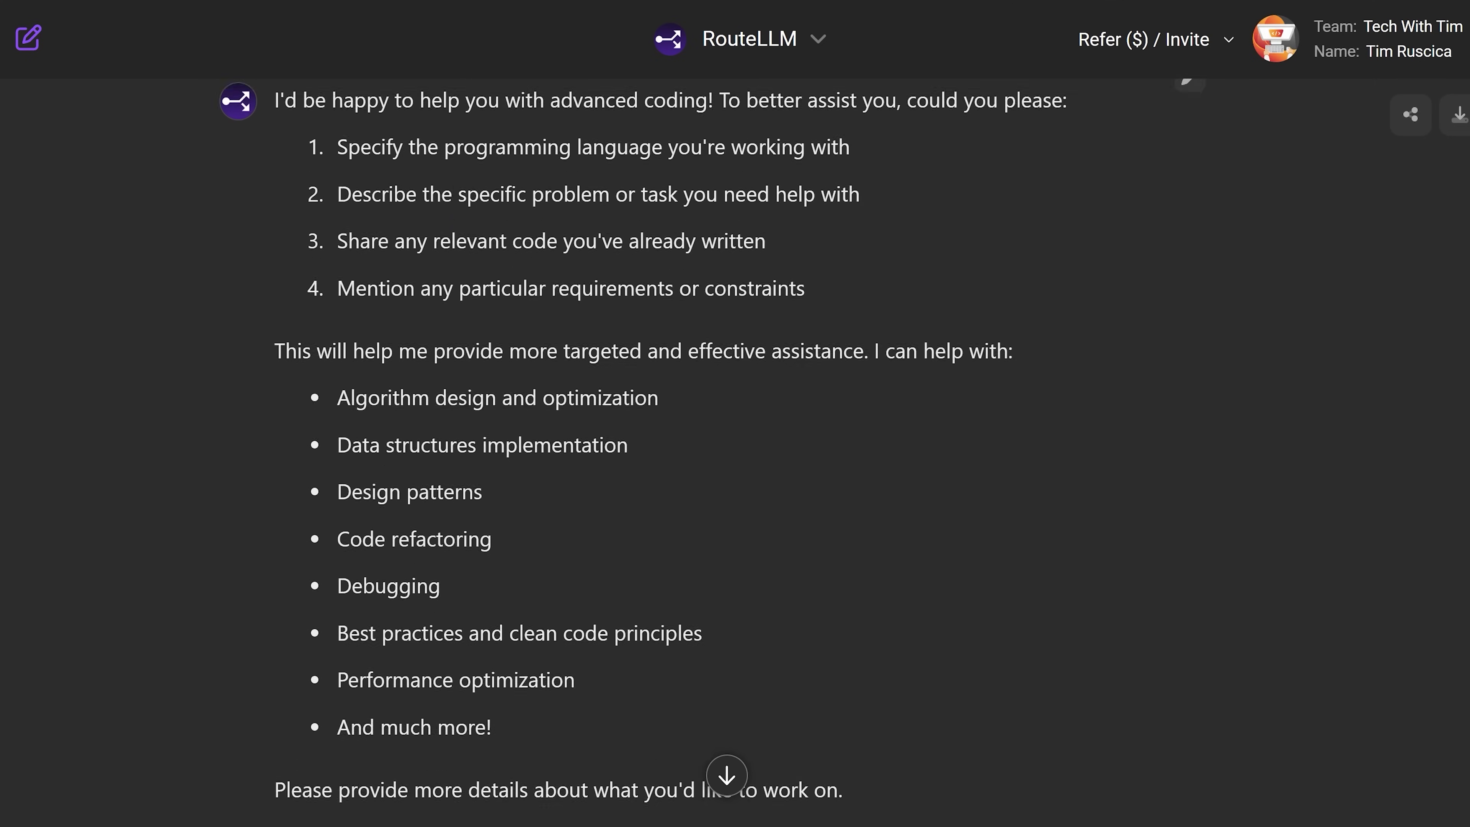
{"action": "scroll", "coordinate": [518, 226], "scroll_direction": "up", "scroll_amount": 3}
{"action": "left_click_drag", "start_coordinate": [451, 208], "coordinate": [588, 247]}
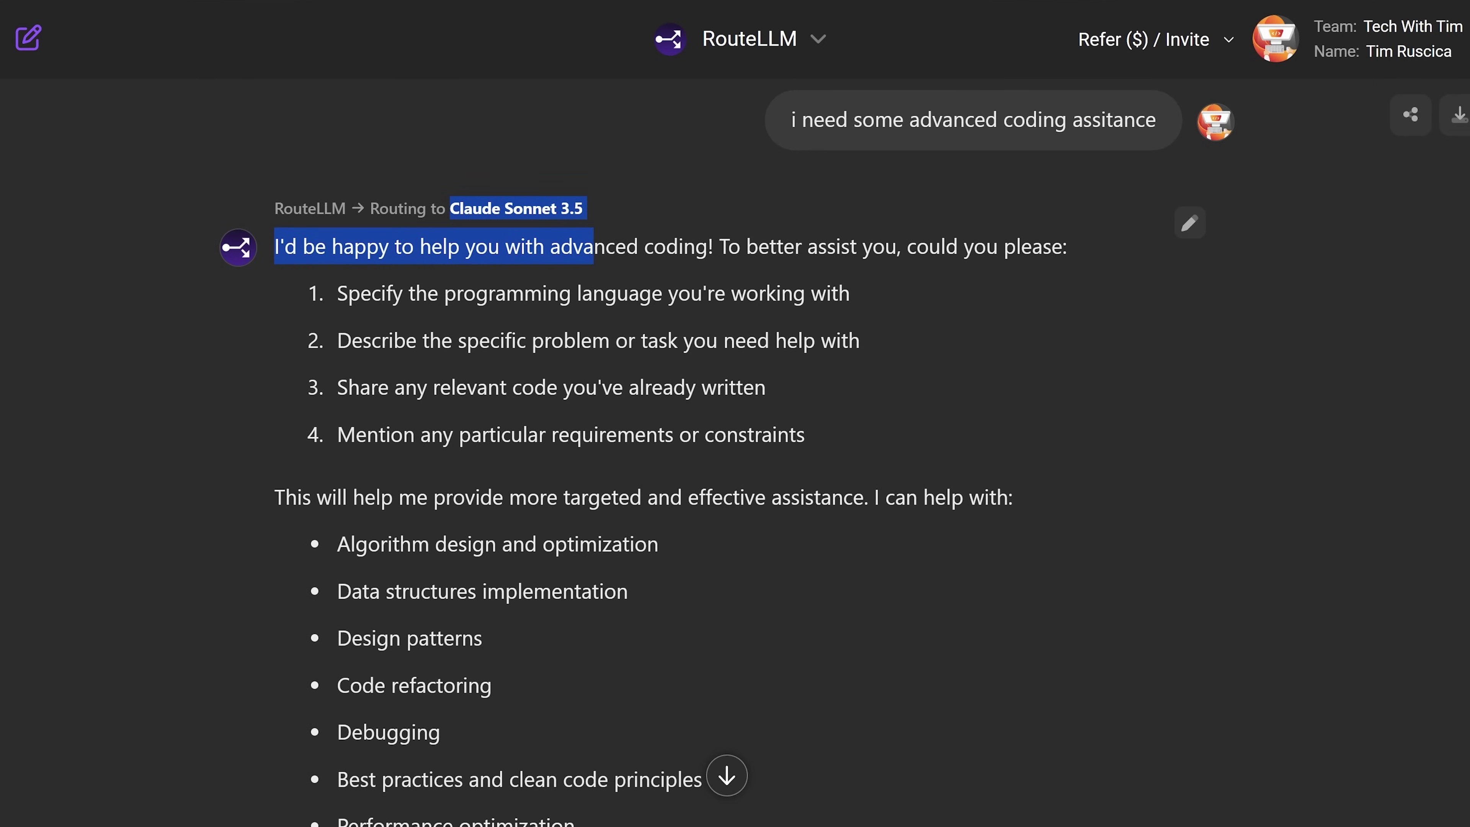
{"action": "scroll", "coordinate": [682, 355], "scroll_direction": "down", "scroll_amount": 4}
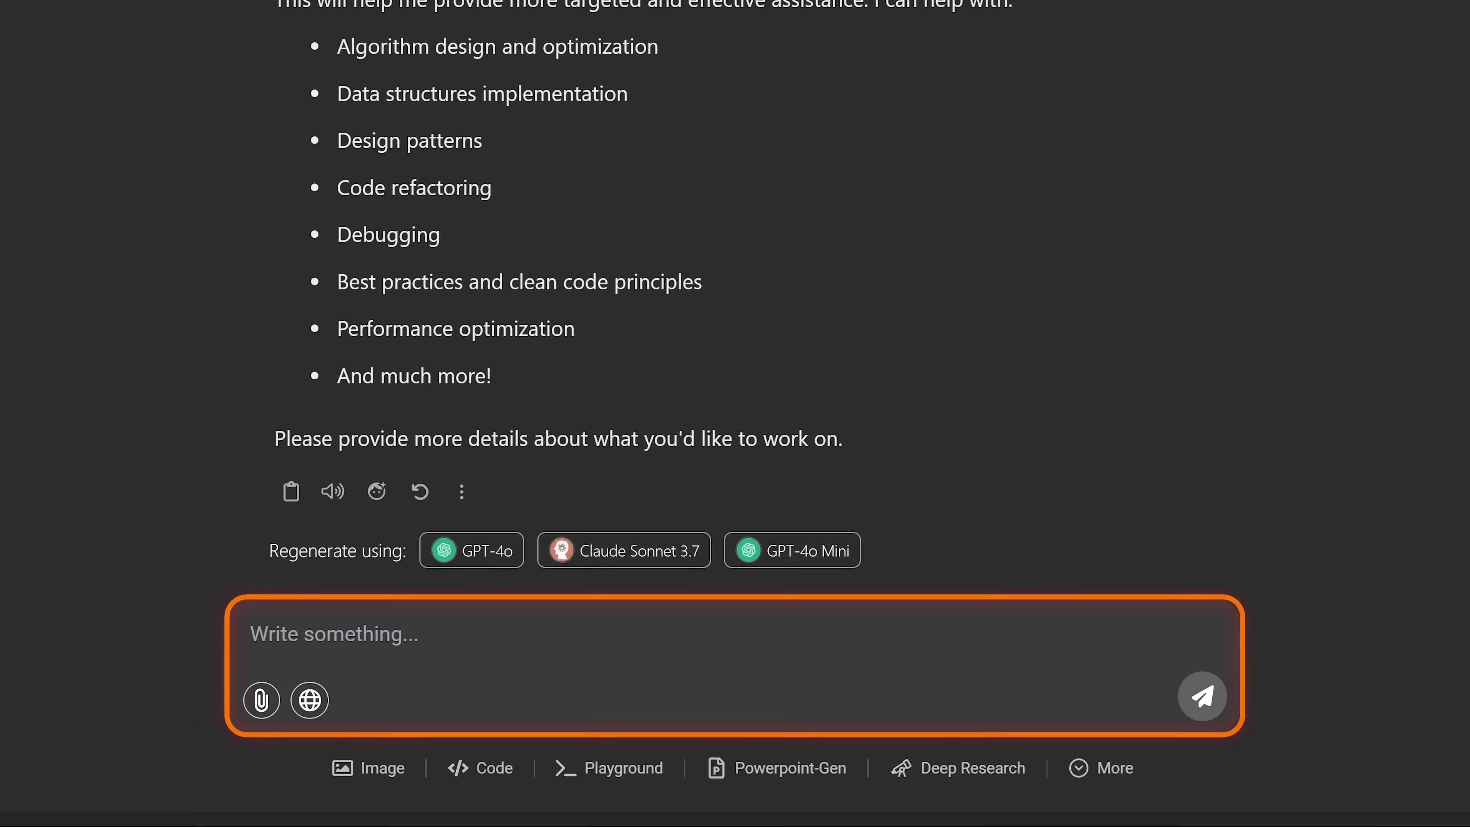
Send the mental-support request 'im not feeling weelpport help me' and glance at the model list.
{"action": "type", "text": "im not fe"}
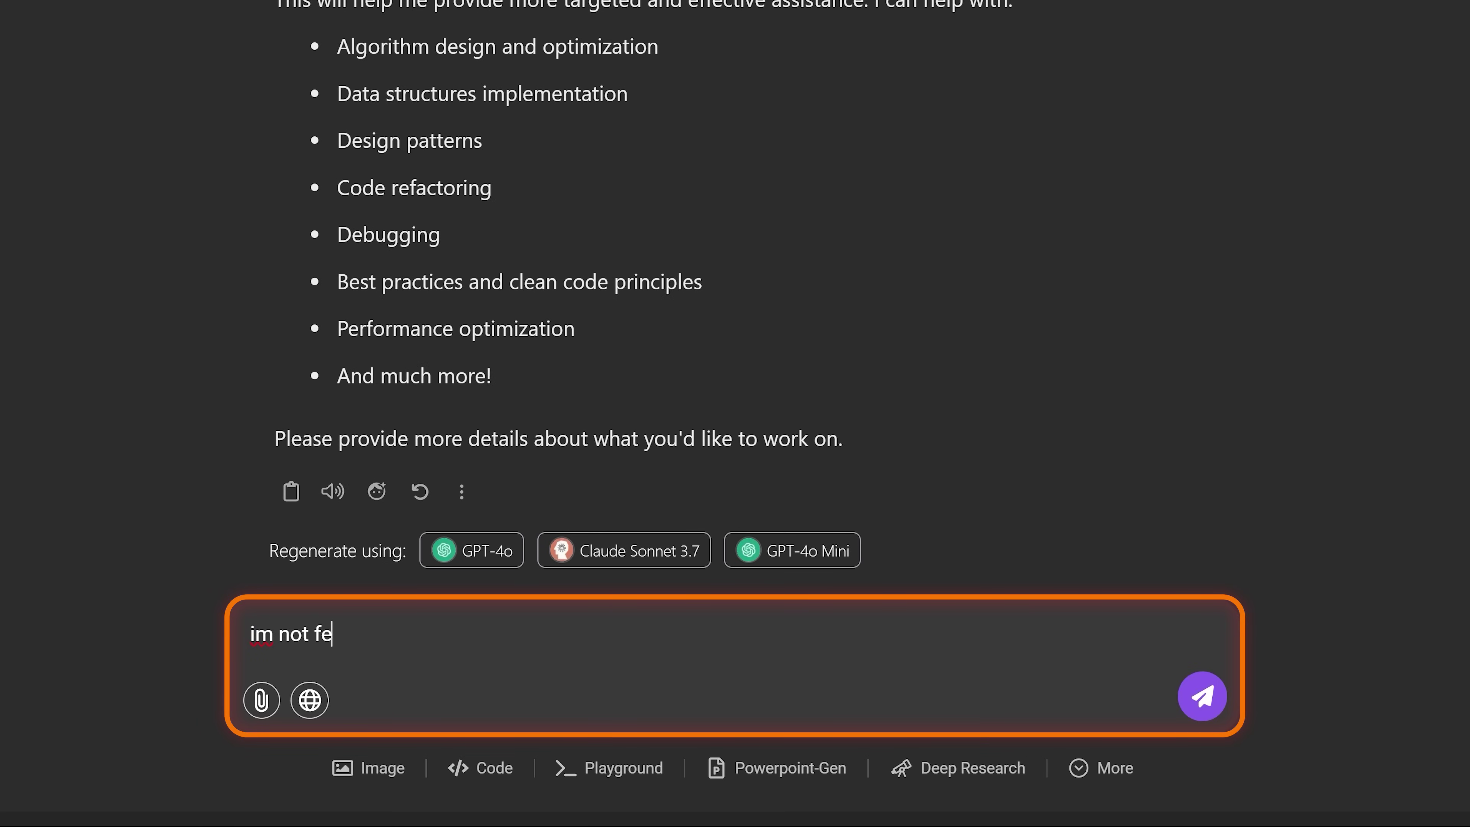
{"action": "type", "text": "eling weell i need mental su"}
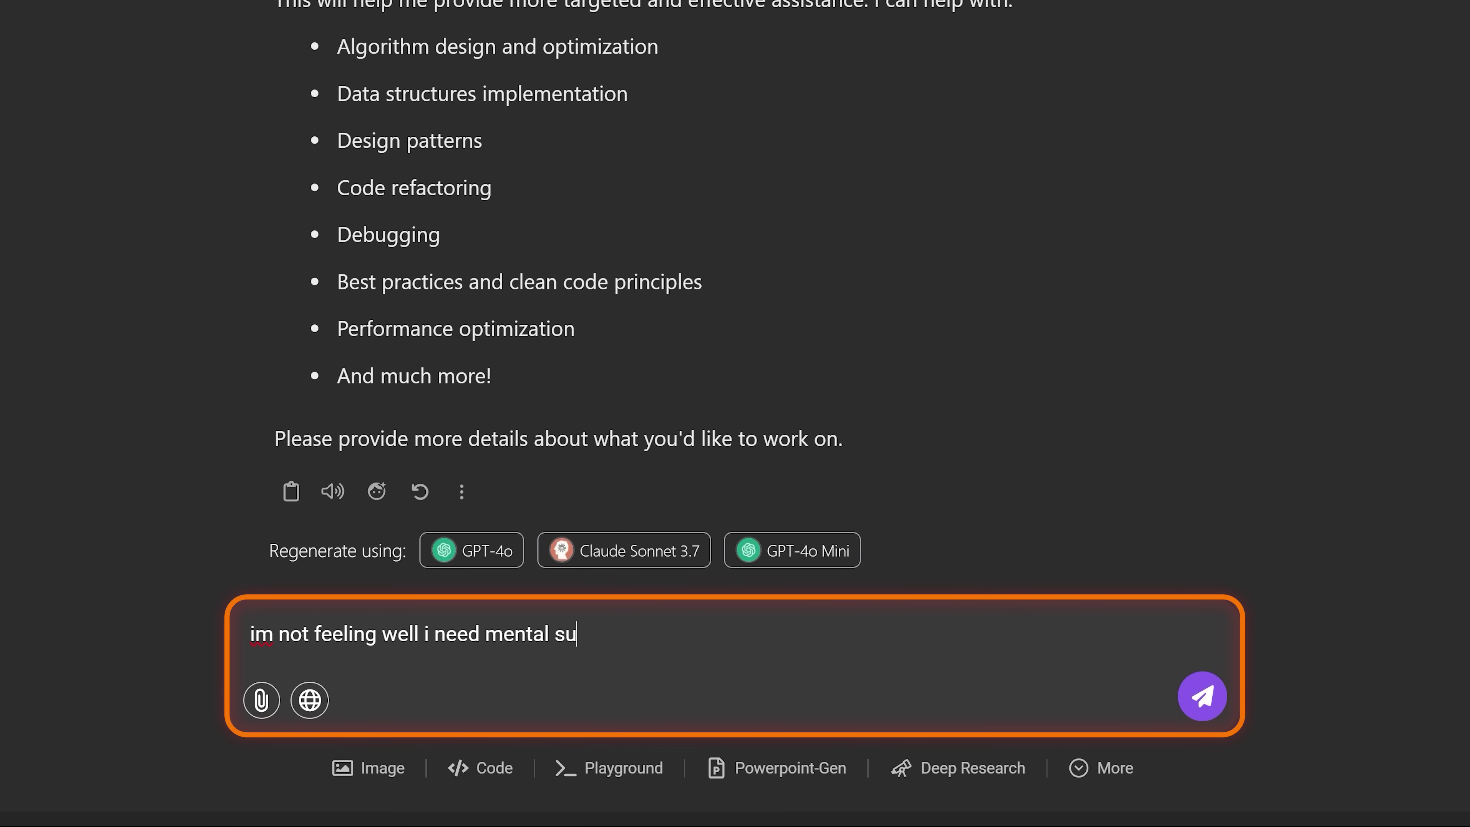
{"action": "type", "text": "pport help me"}
{"action": "key", "text": "Return"}
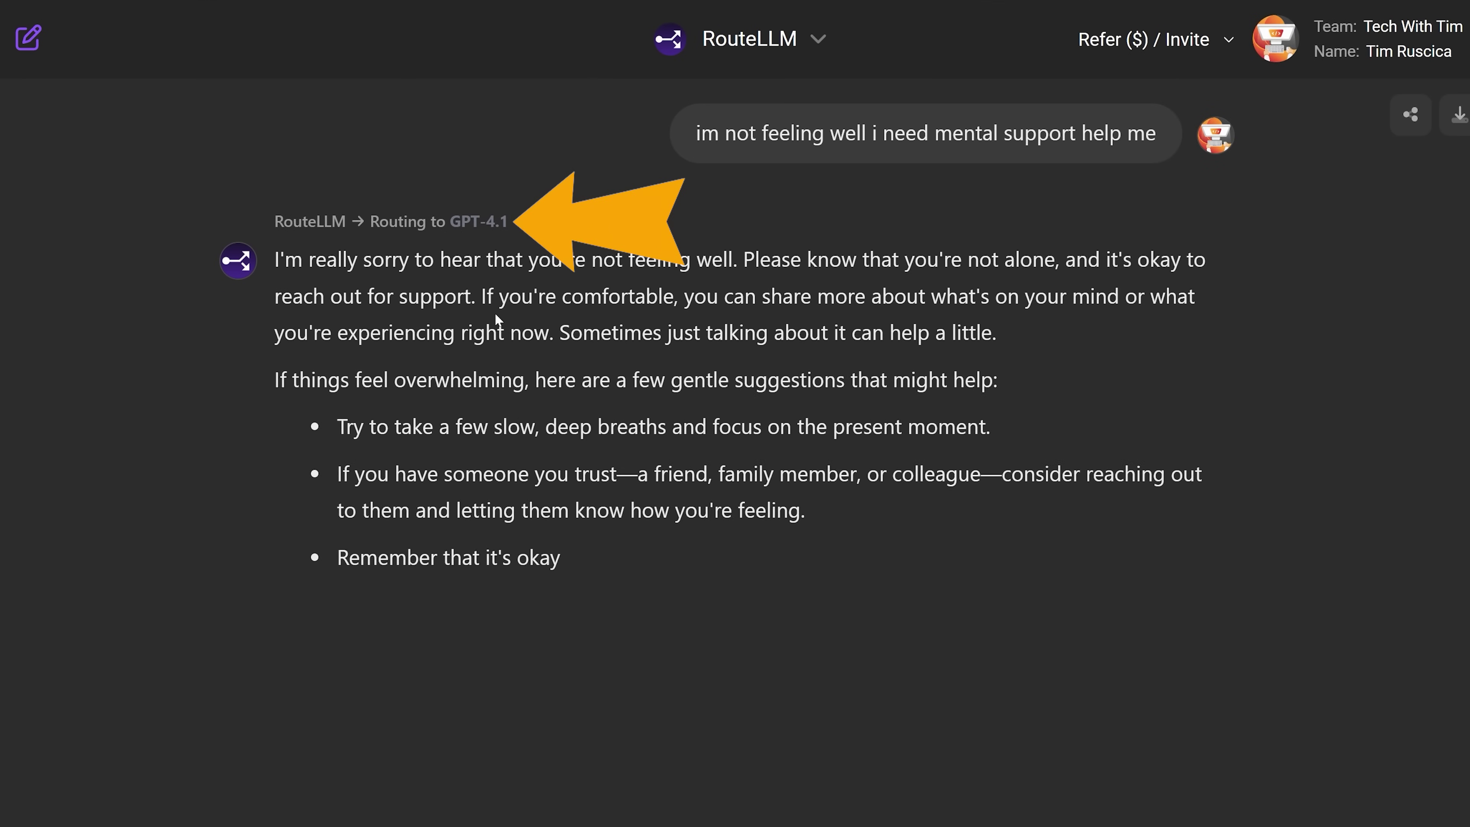
{"action": "left_click", "coordinate": [807, 46]}
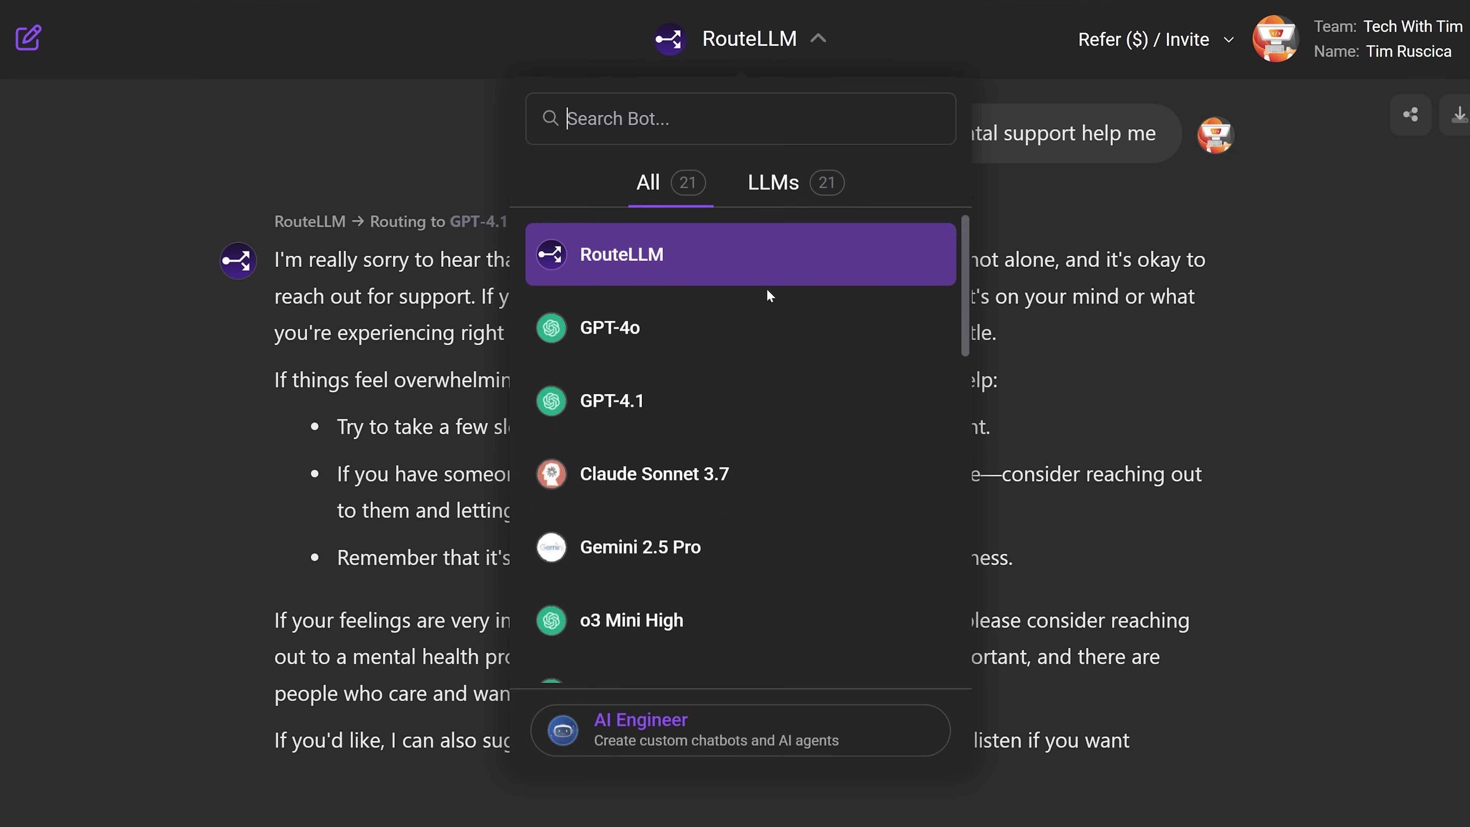
{"action": "scroll", "coordinate": [768, 296], "scroll_direction": "down", "scroll_amount": 3}
{"action": "key", "text": "Escape"}
Regenerate the reply with GPT-4o and read through its self-care tips.
{"action": "scroll", "coordinate": [968, 422], "scroll_direction": "down", "scroll_amount": 3}
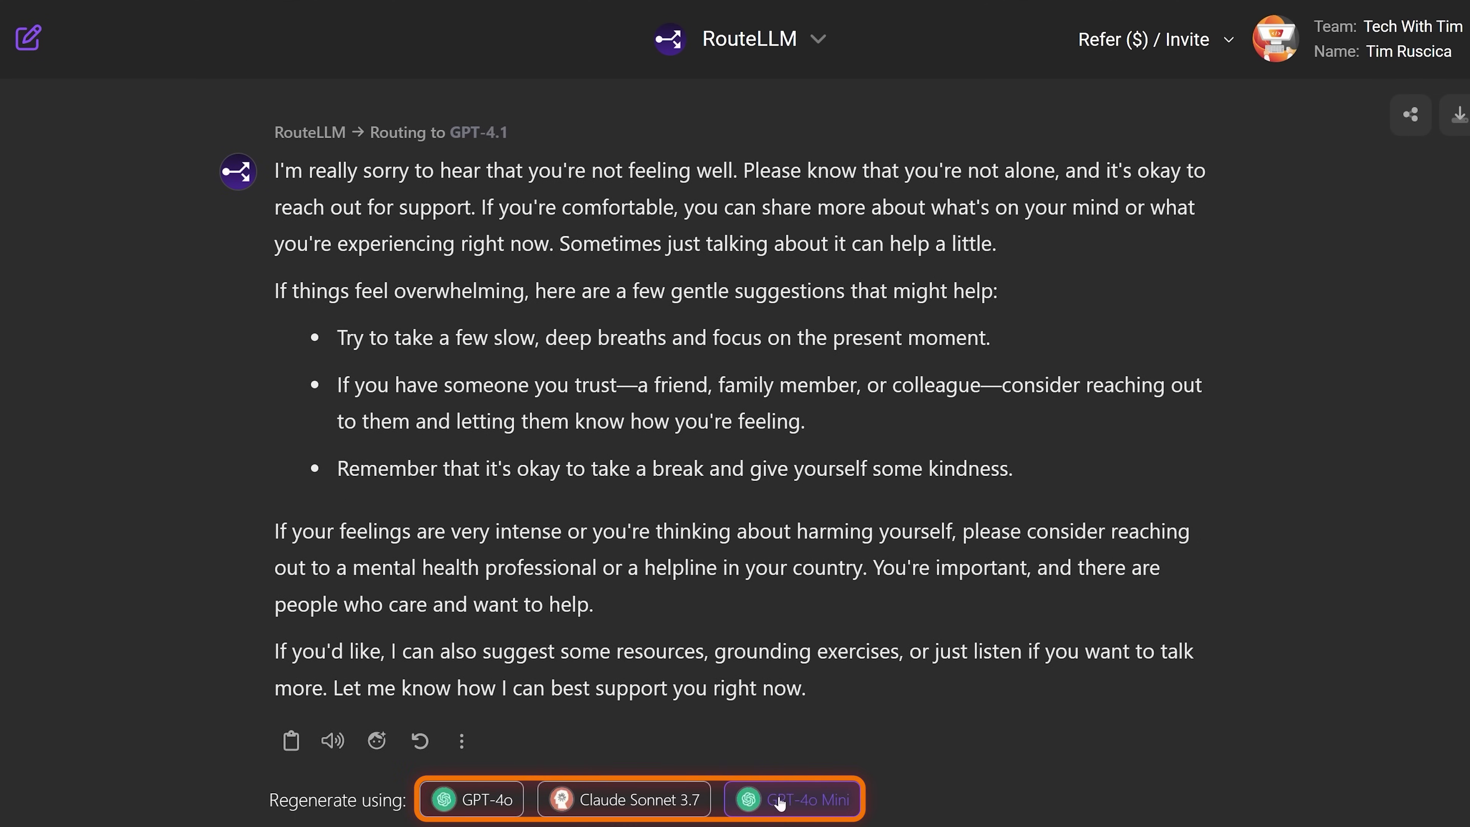
{"action": "left_click", "coordinate": [479, 804]}
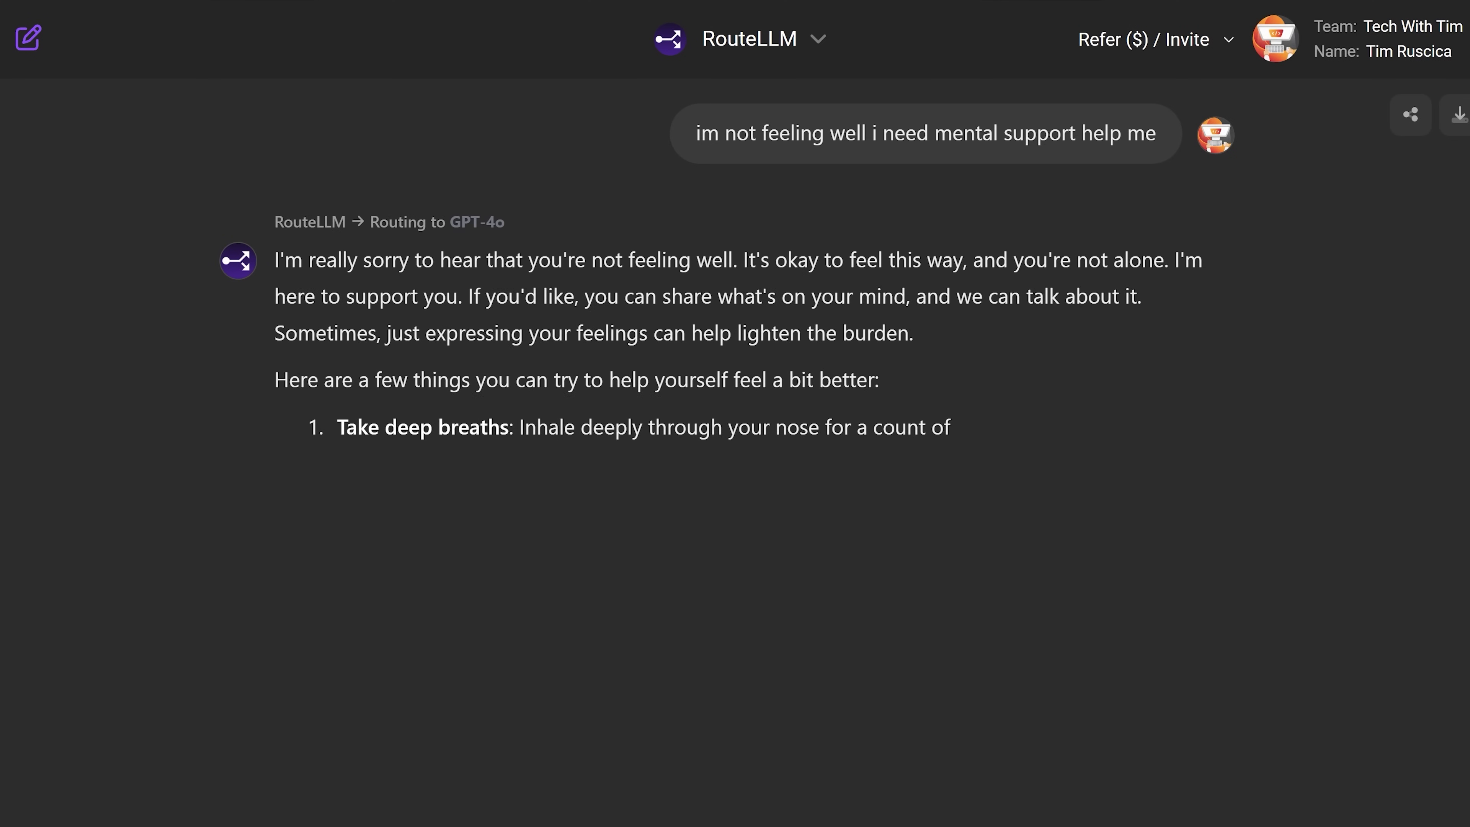
{"action": "left_click_drag", "start_coordinate": [276, 257], "coordinate": [988, 594]}
{"action": "left_click", "coordinate": [961, 595]}
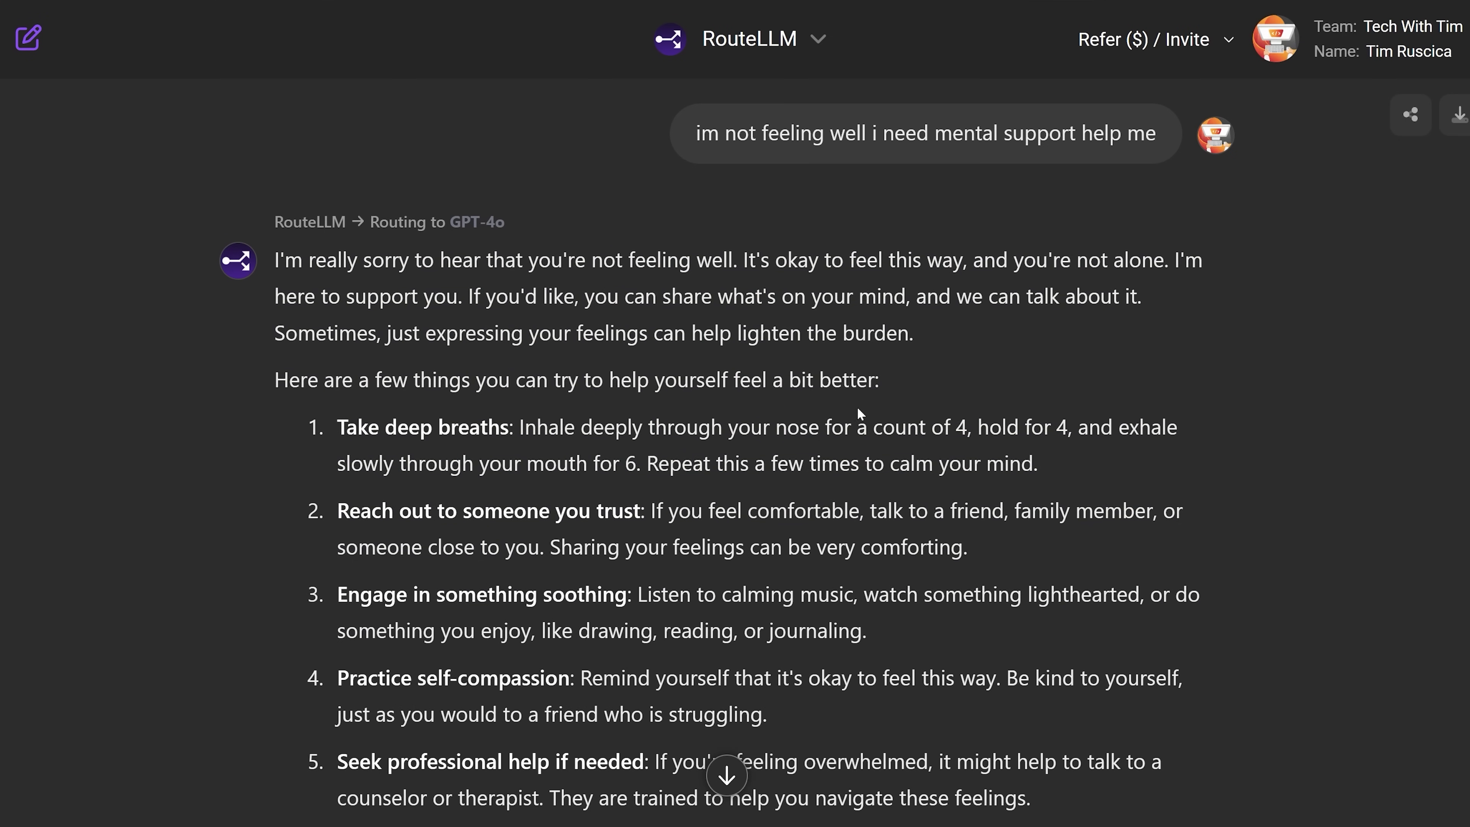
{"action": "scroll", "coordinate": [807, 242], "scroll_direction": "down", "scroll_amount": 4}
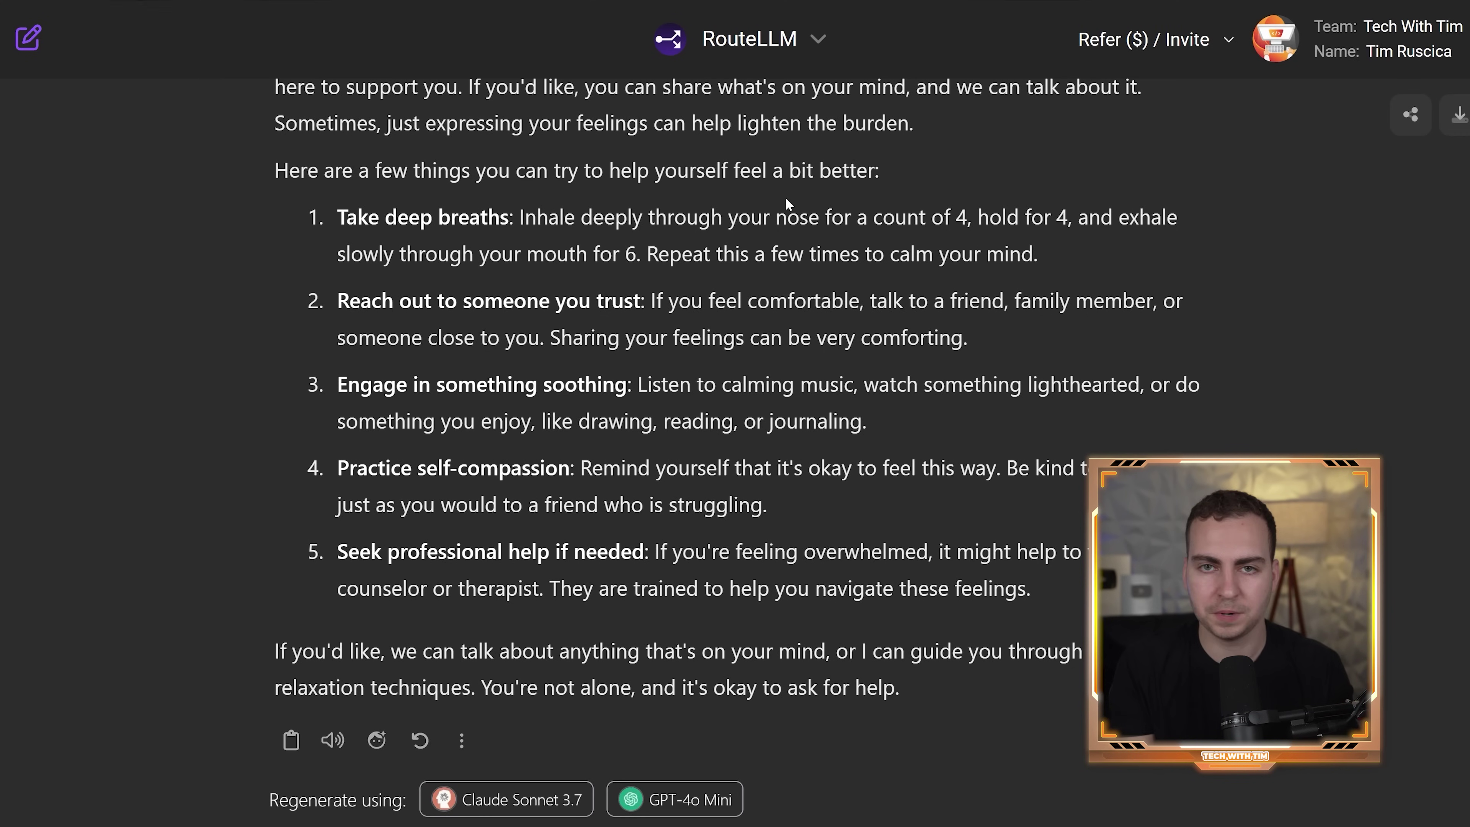
{"action": "scroll", "coordinate": [796, 61], "scroll_direction": "up", "scroll_amount": 5}
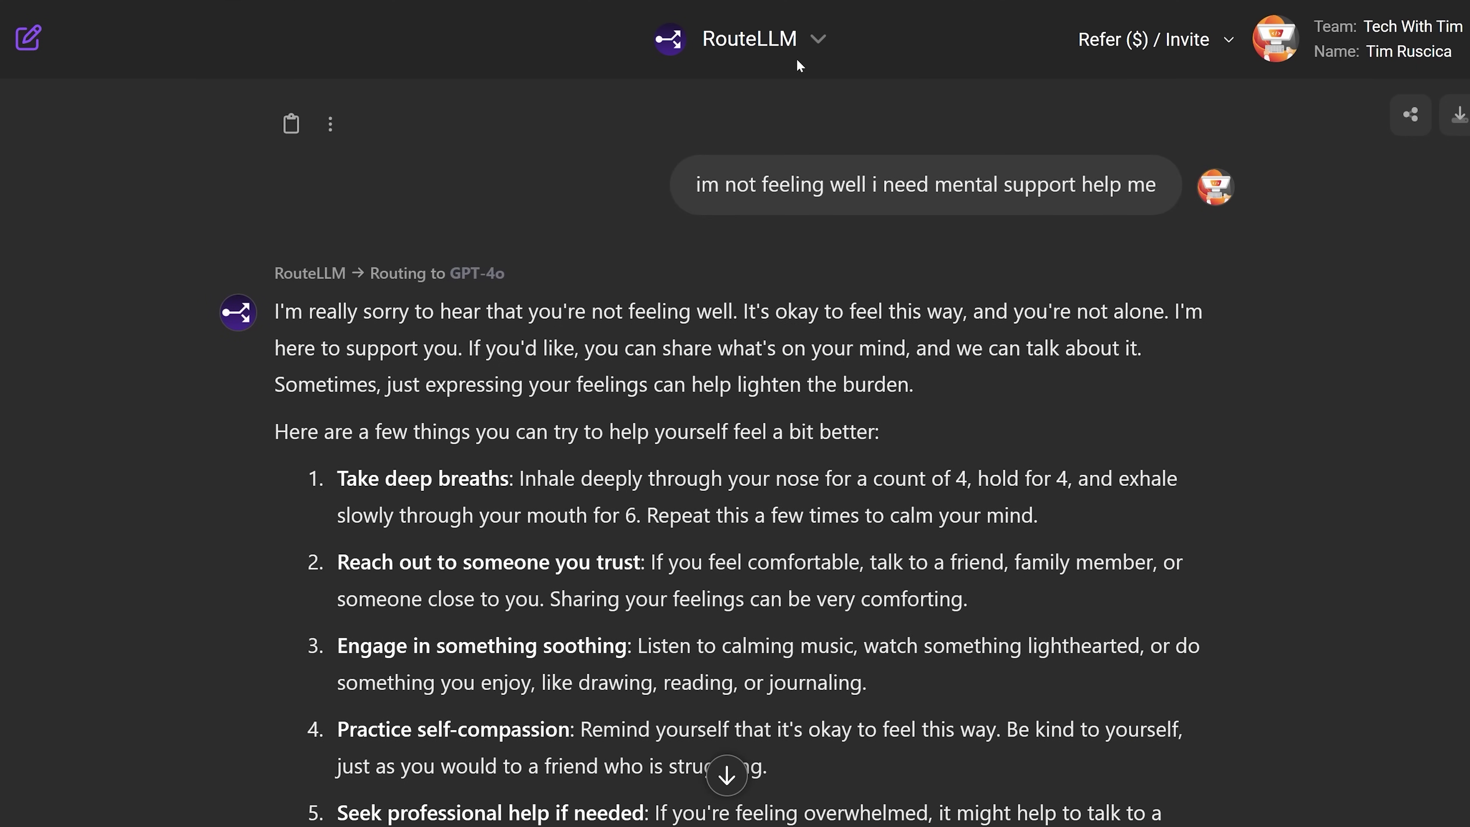
{"action": "left_click", "coordinate": [796, 57]}
{"action": "scroll", "coordinate": [706, 427], "scroll_direction": "down", "scroll_amount": 6}
{"action": "key", "text": "Escape"}
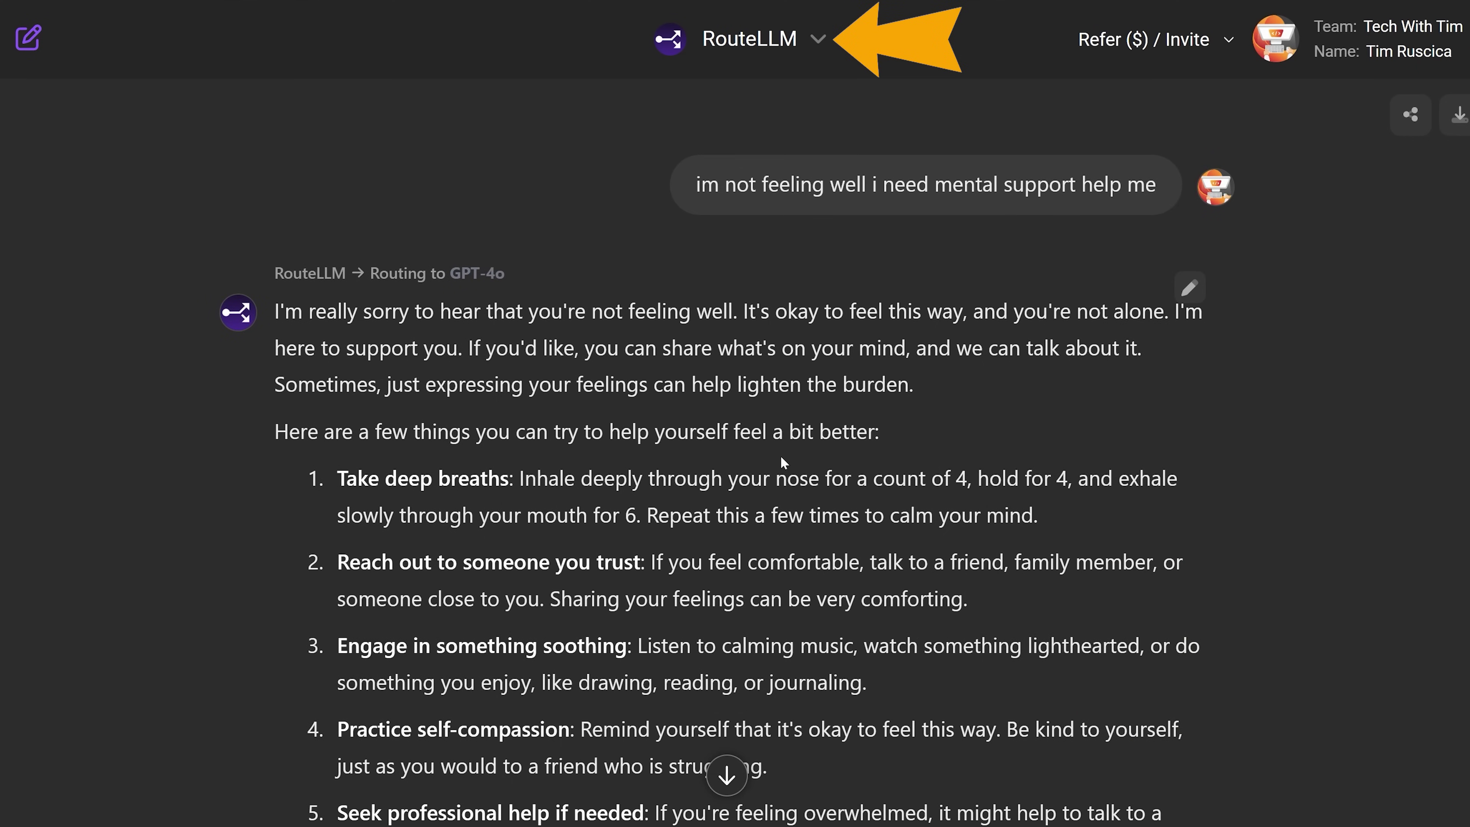
{"action": "scroll", "coordinate": [765, 452], "scroll_direction": "down", "scroll_amount": 5}
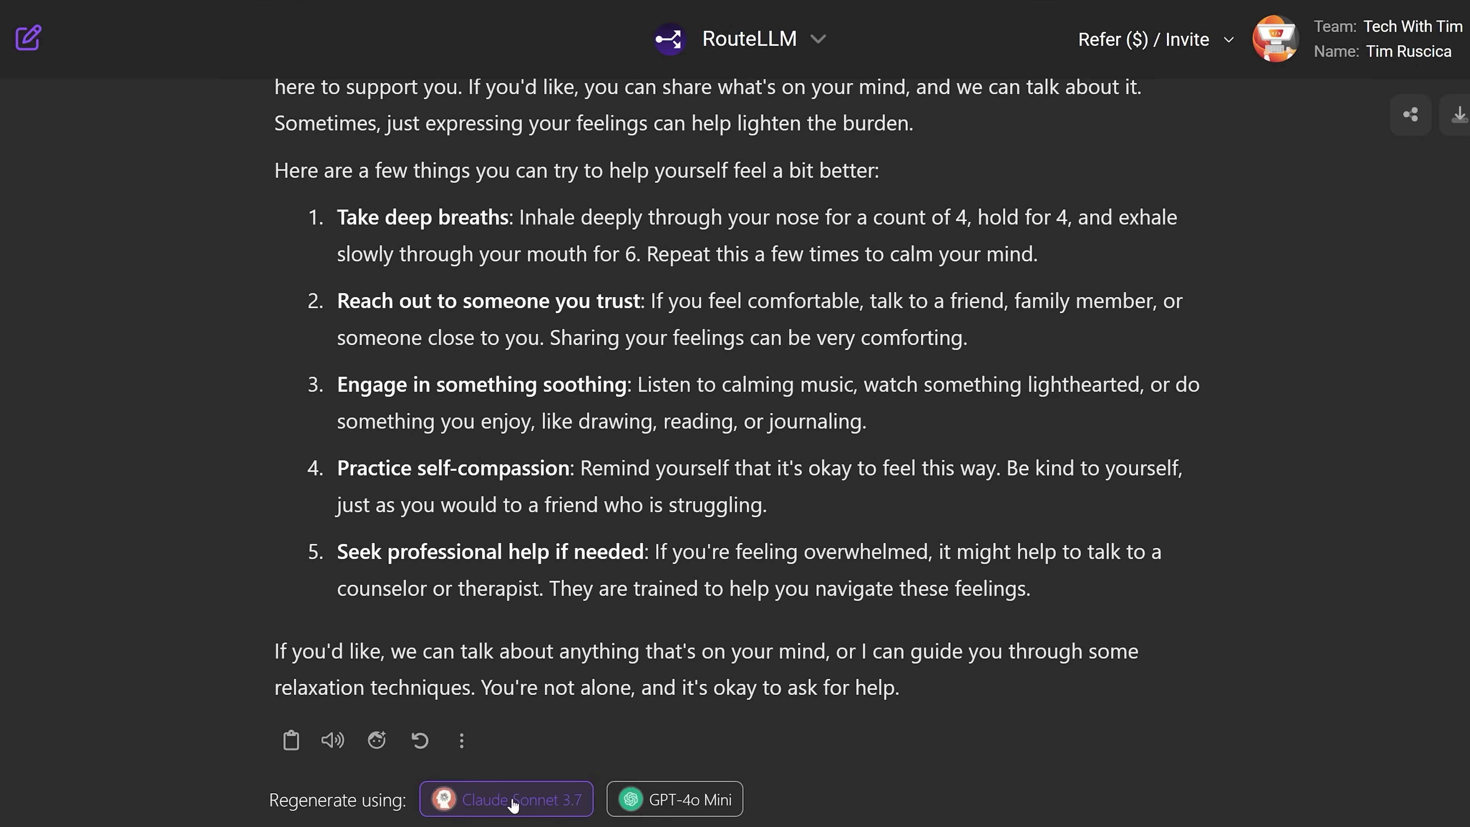
{"action": "left_click", "coordinate": [752, 38]}
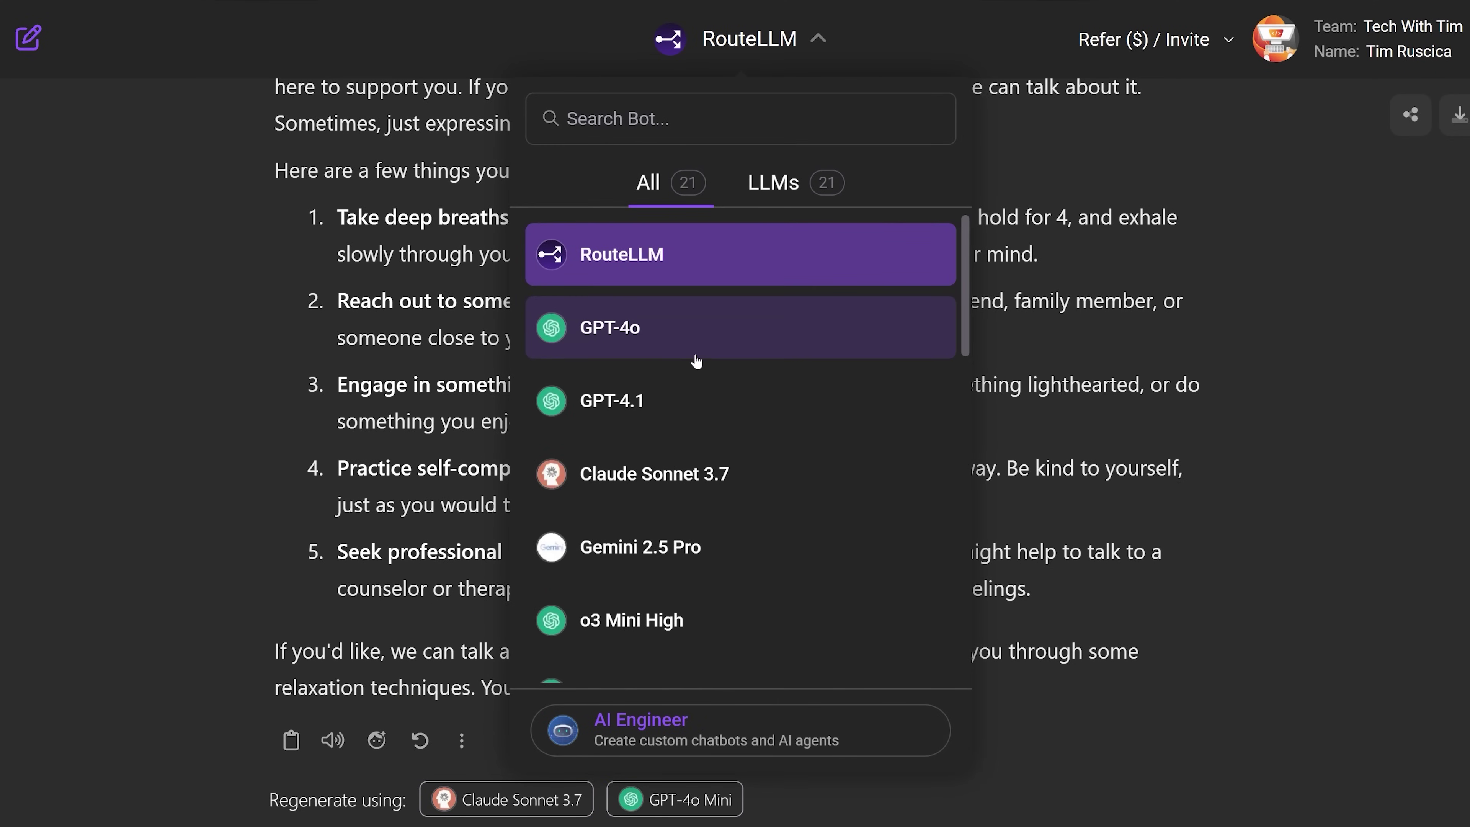
{"action": "scroll", "coordinate": [696, 362], "scroll_direction": "down", "scroll_amount": 1}
{"action": "scroll", "coordinate": [696, 361], "scroll_direction": "down", "scroll_amount": 1}
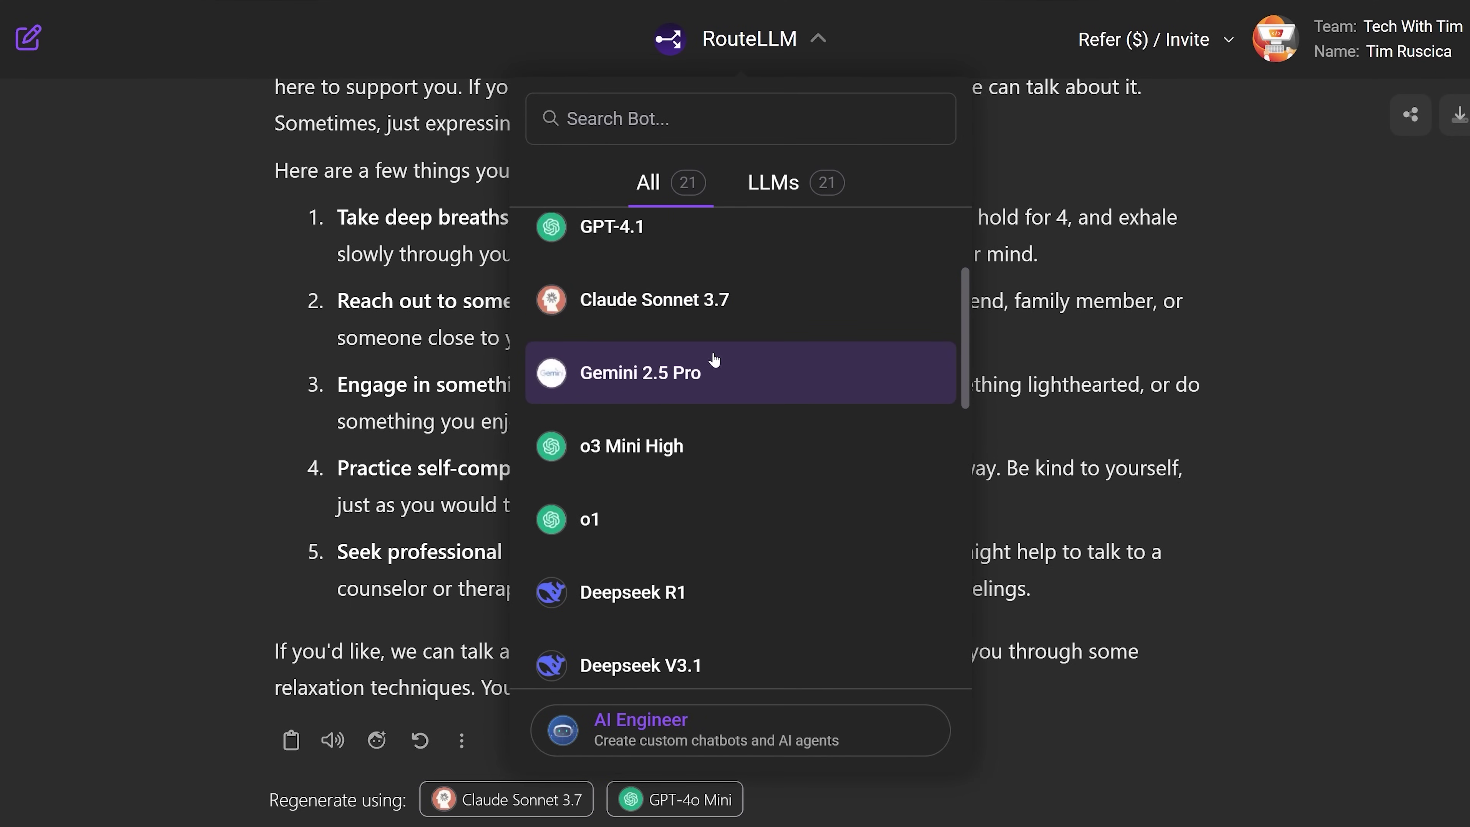
{"action": "scroll", "coordinate": [715, 364], "scroll_direction": "down", "scroll_amount": 10}
{"action": "scroll", "coordinate": [696, 385], "scroll_direction": "up", "scroll_amount": 15}
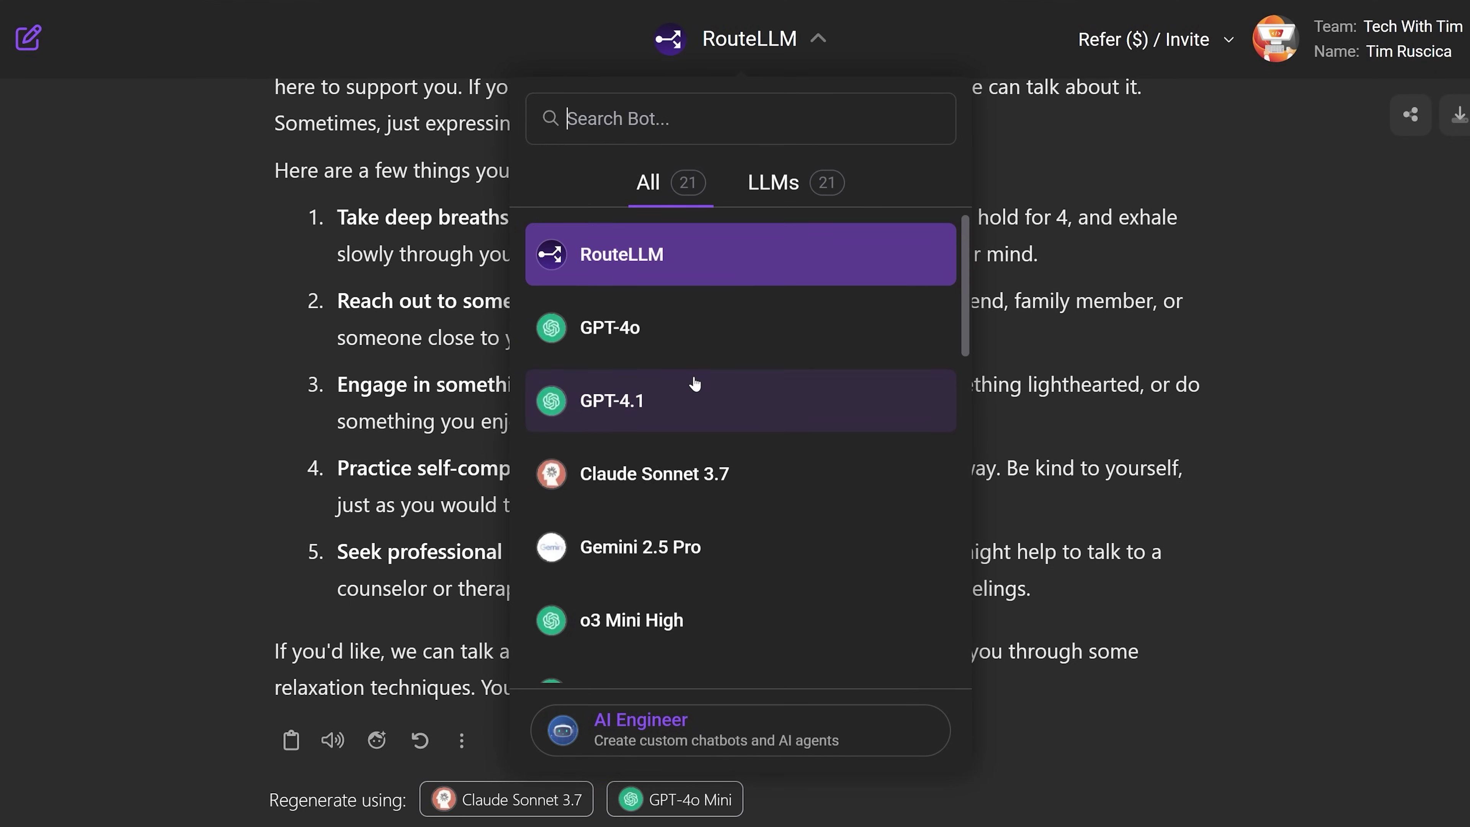
{"action": "scroll", "coordinate": [695, 383], "scroll_direction": "down", "scroll_amount": 10}
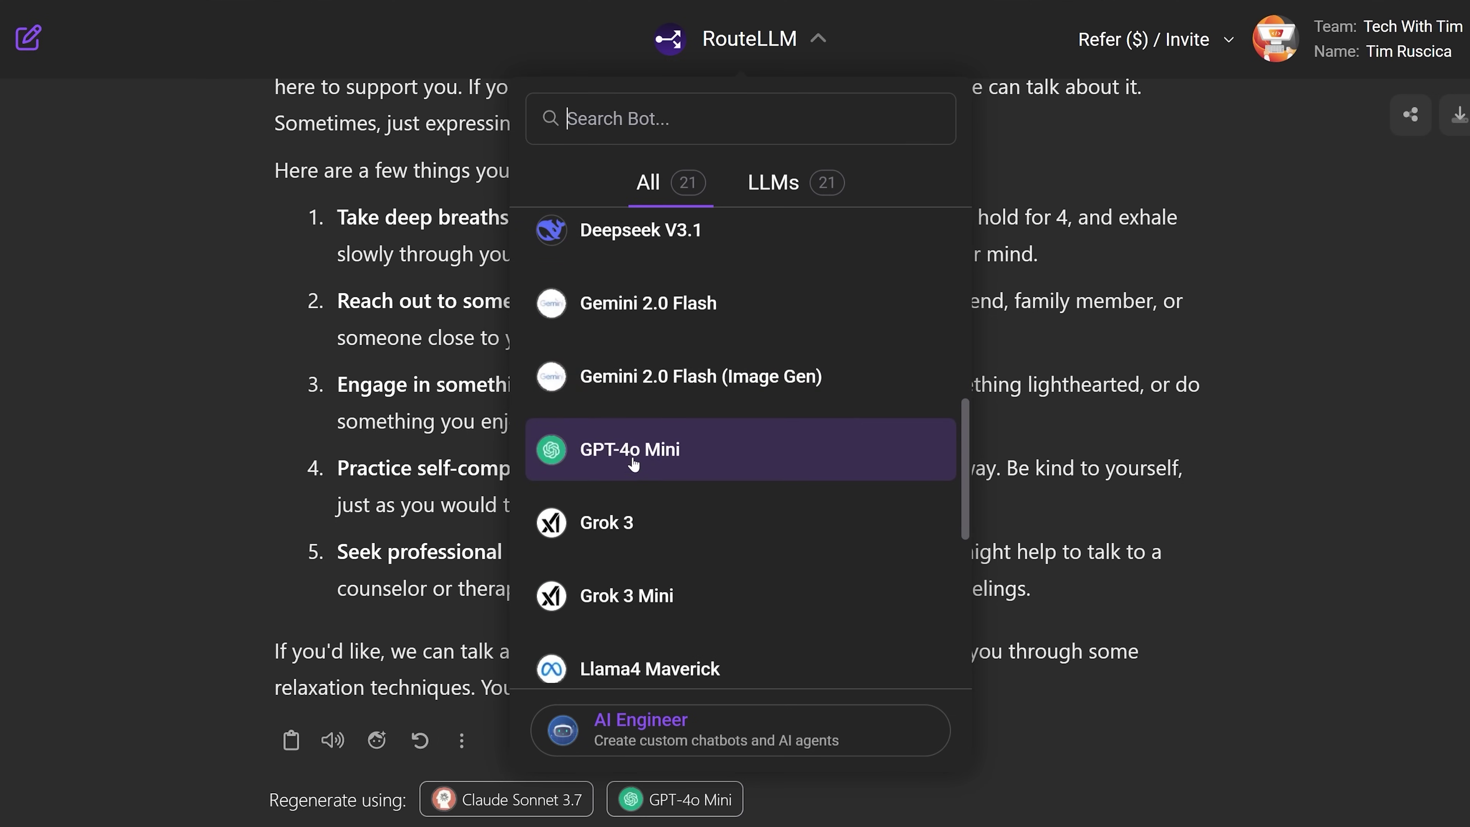
{"action": "scroll", "coordinate": [742, 374], "scroll_direction": "down", "scroll_amount": 6}
{"action": "left_click", "coordinate": [1137, 410]}
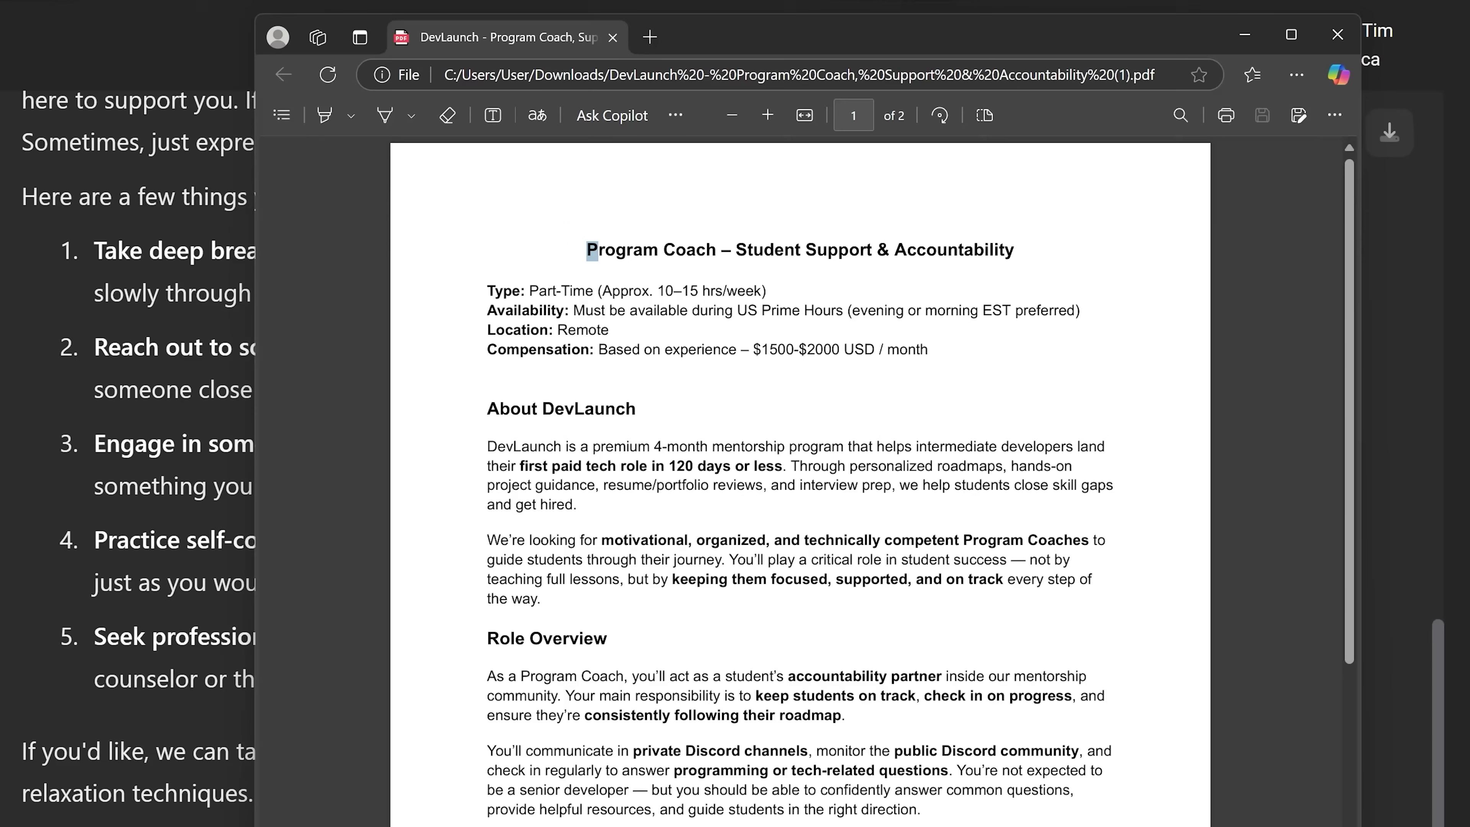
Read the DevLaunch Program Coach PDF through page 2, then close the PDF viewer.
{"action": "left_click_drag", "start_coordinate": [881, 166], "coordinate": [1167, 166]}
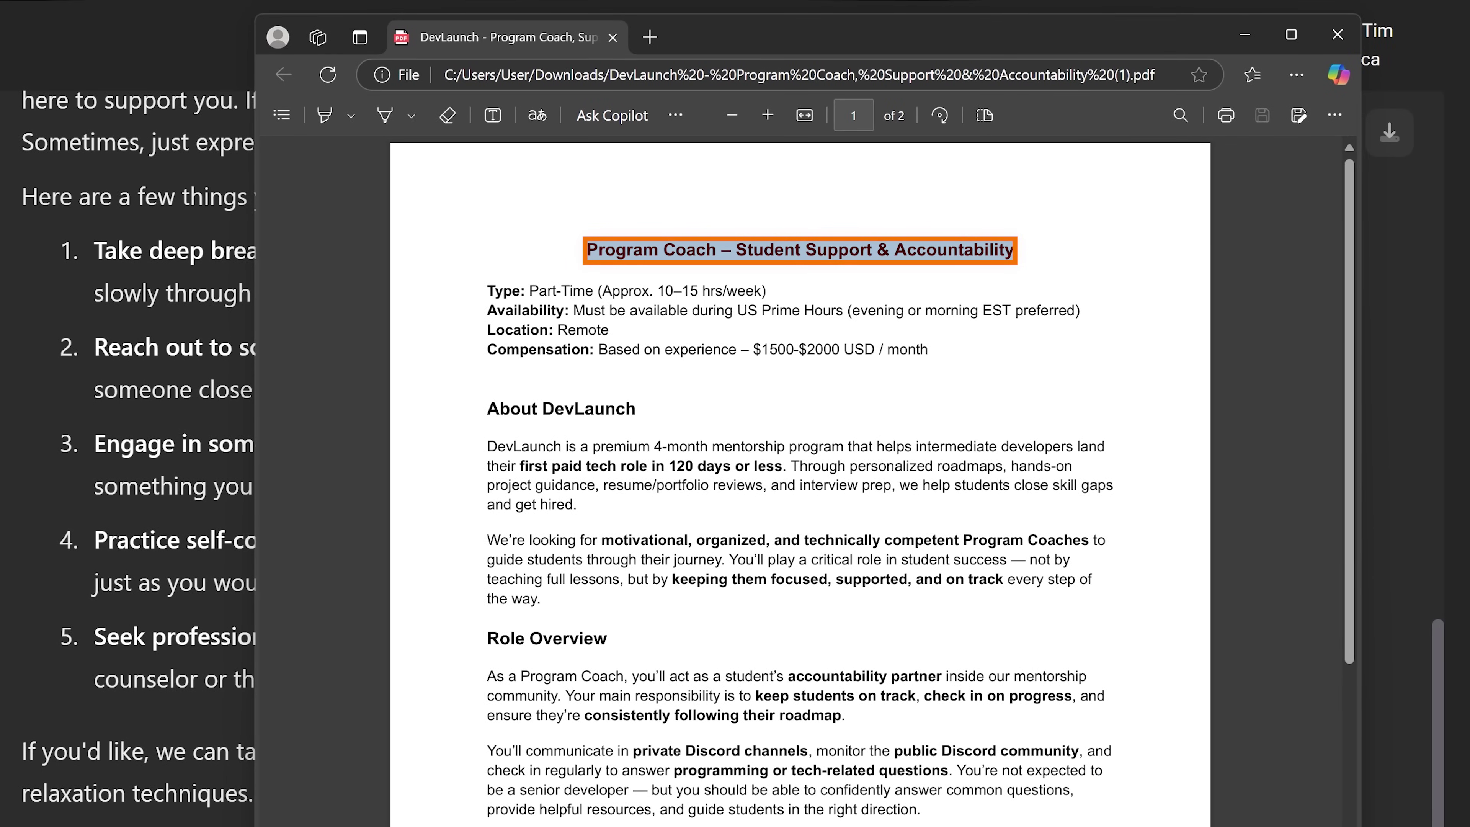
{"action": "scroll", "coordinate": [866, 443], "scroll_direction": "down", "scroll_amount": 15}
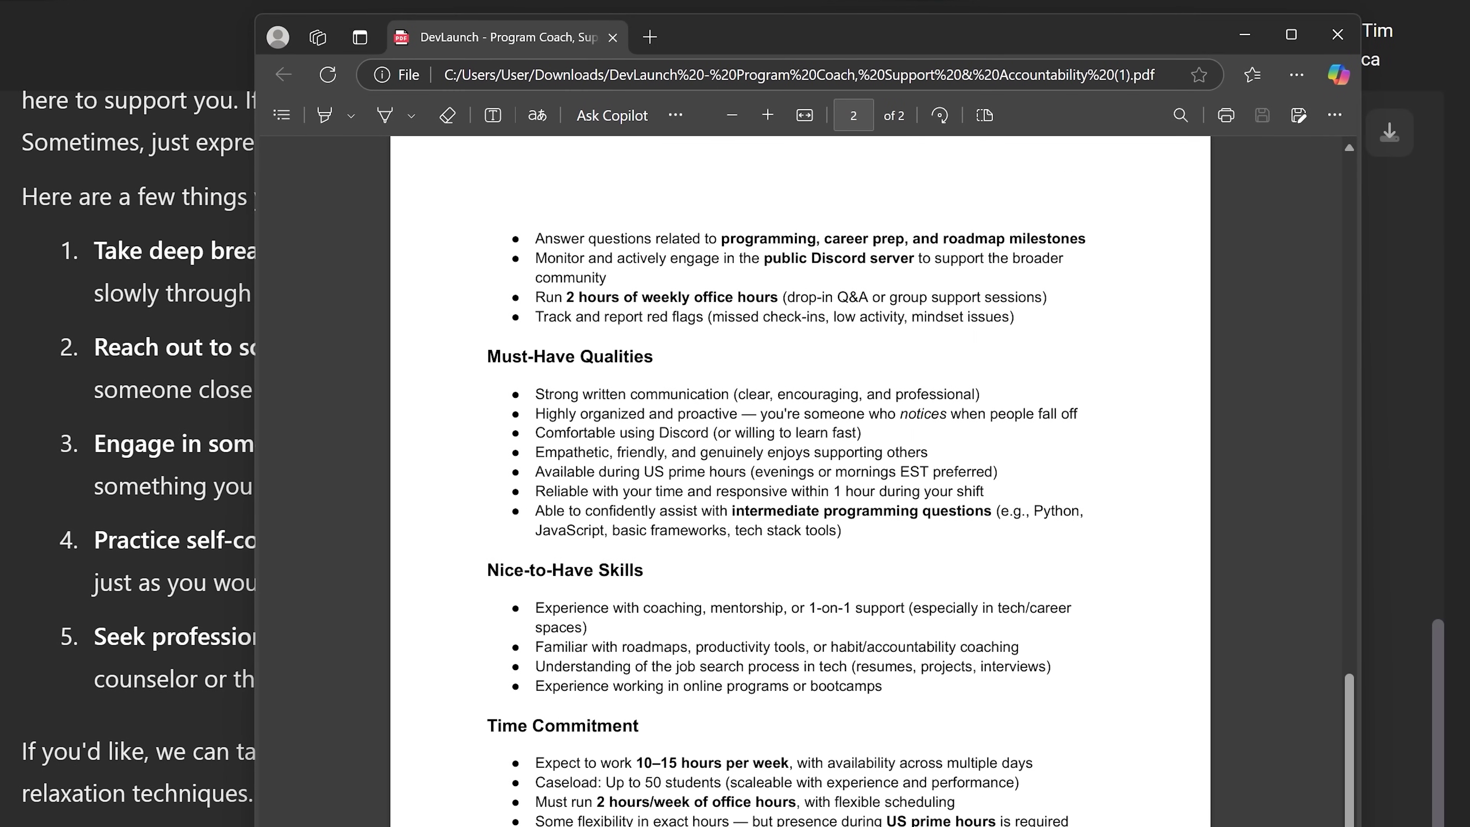
{"action": "key", "text": "ctrl+w"}
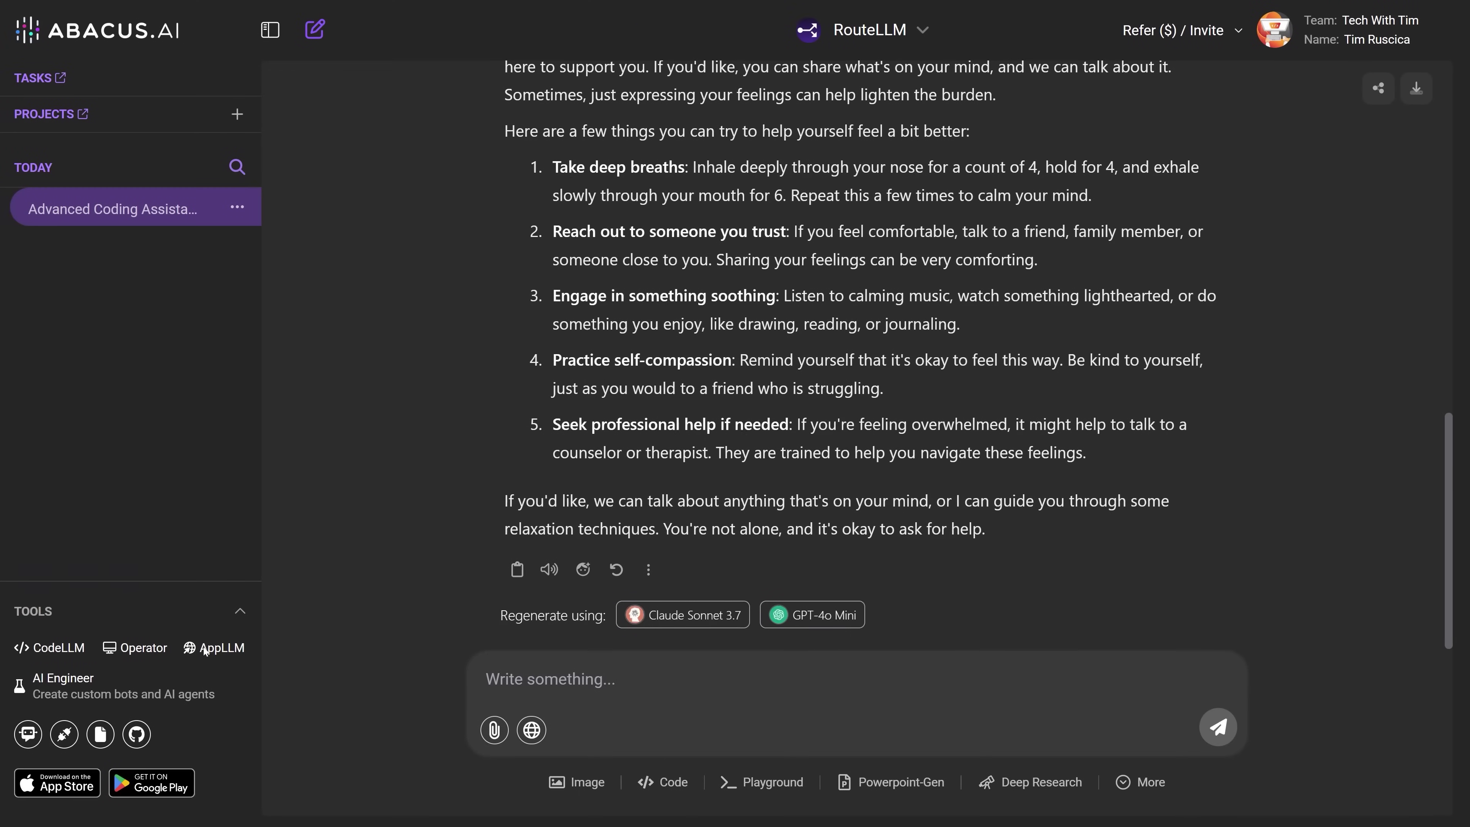
Attach the DevLaunch PDF, ask 'can you summarize this for me', and review the summary.
{"action": "left_click_drag", "start_coordinate": [749, 638], "coordinate": [742, 650]}
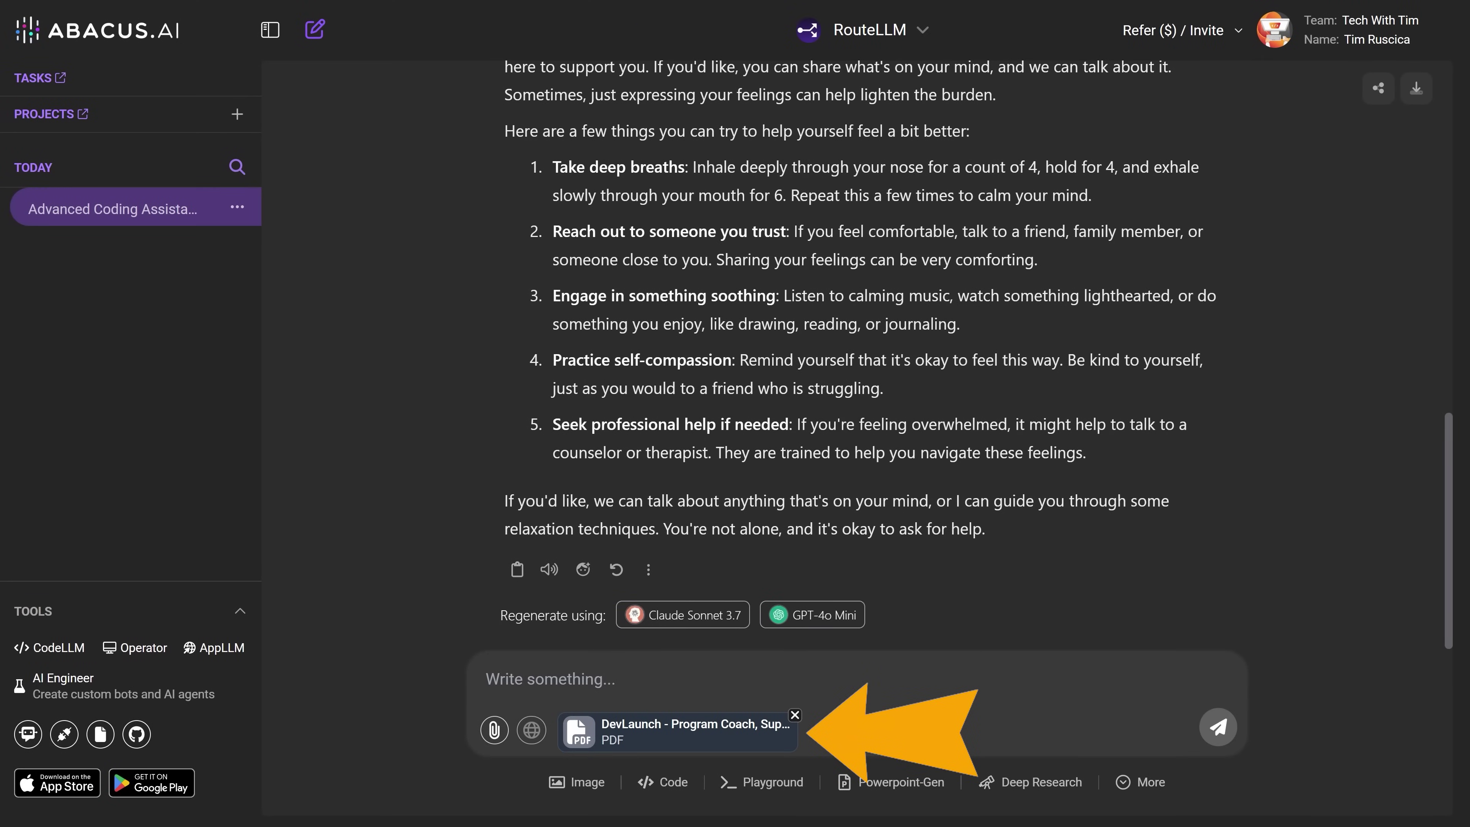
{"action": "type", "text": "can you sum"}
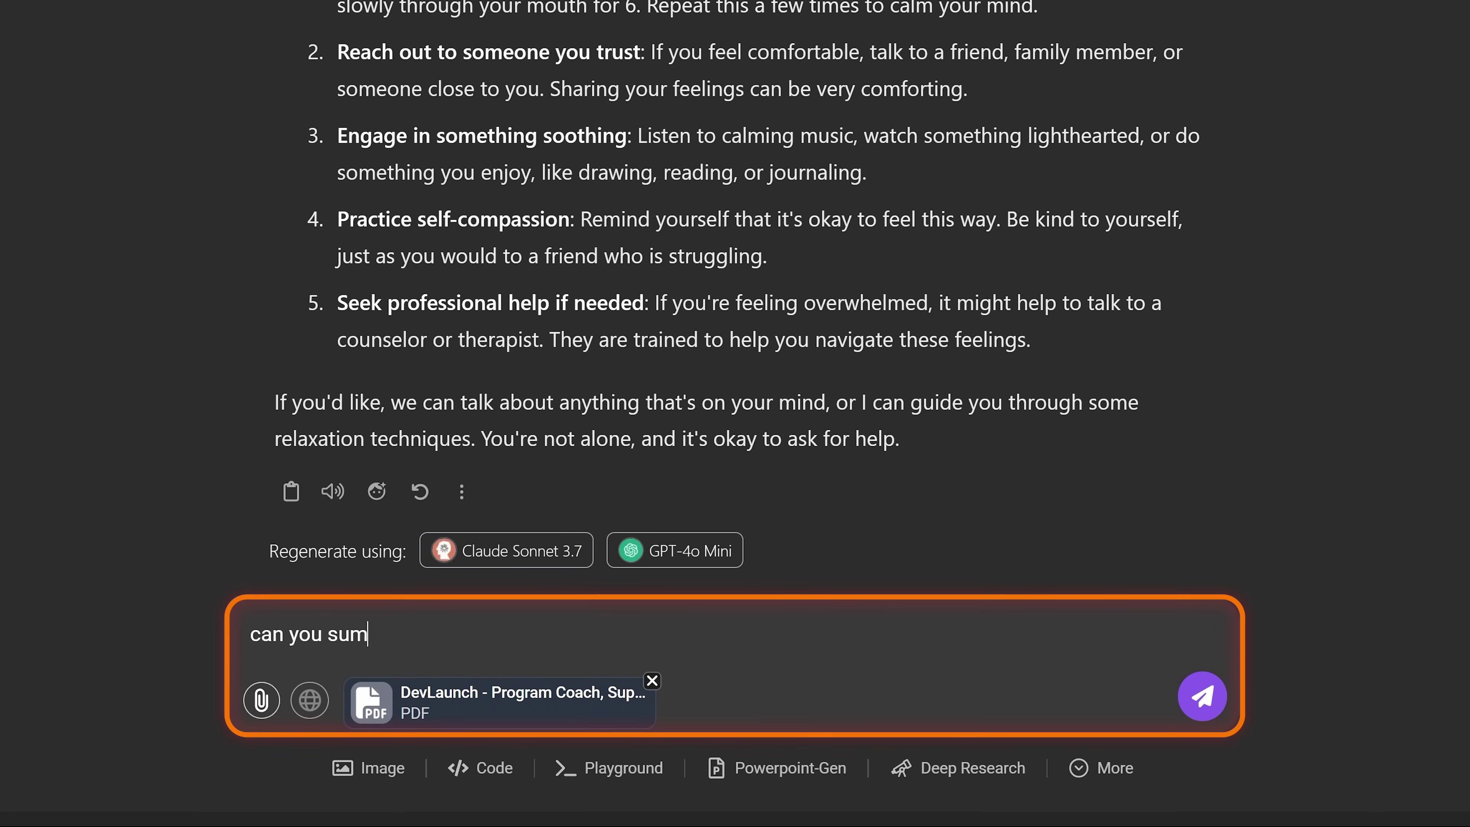
{"action": "type", "text": "marize this for me"}
{"action": "key", "text": "Return"}
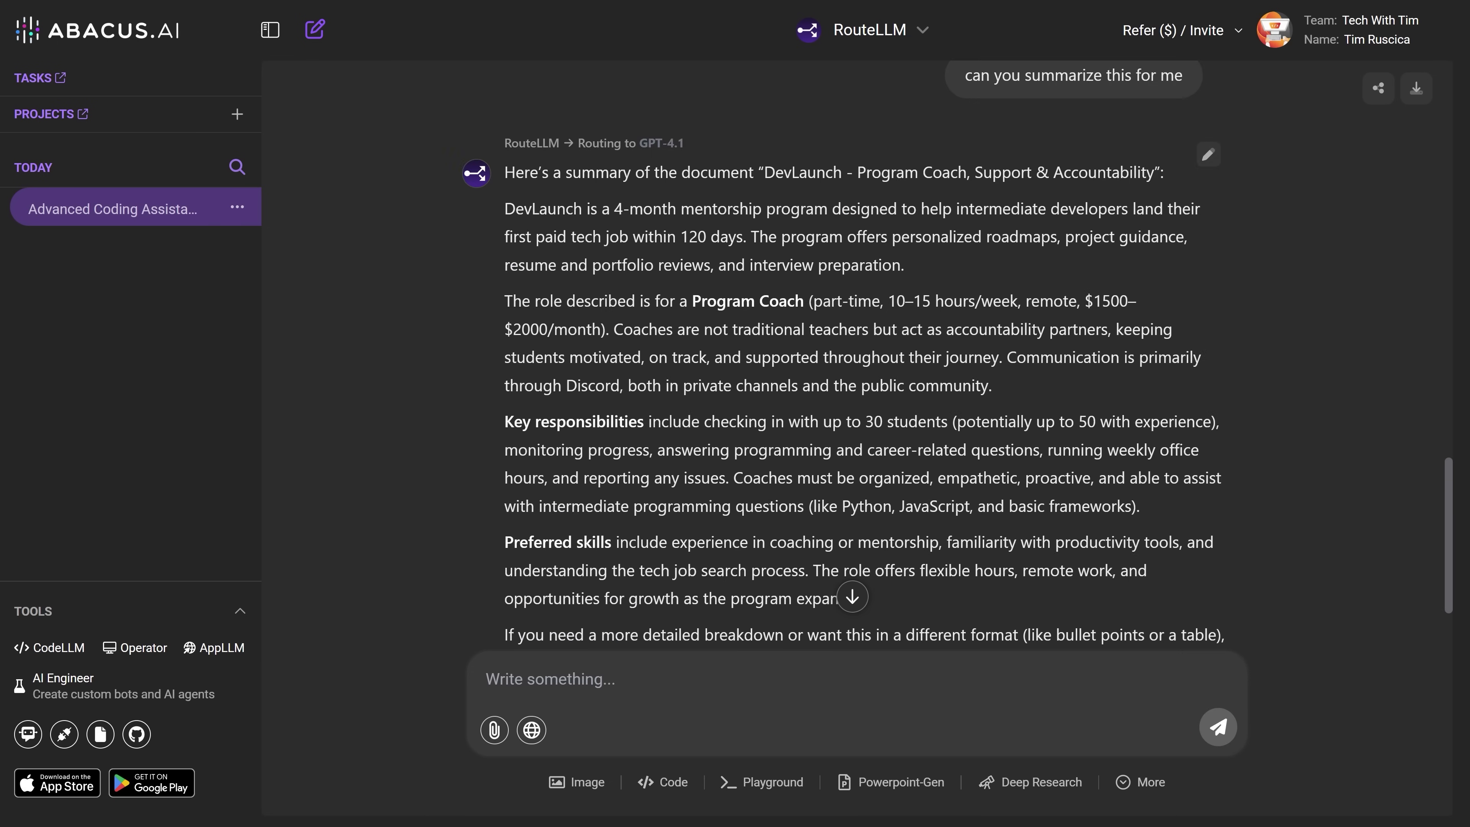
{"action": "left_click_drag", "start_coordinate": [505, 142], "coordinate": [893, 307]}
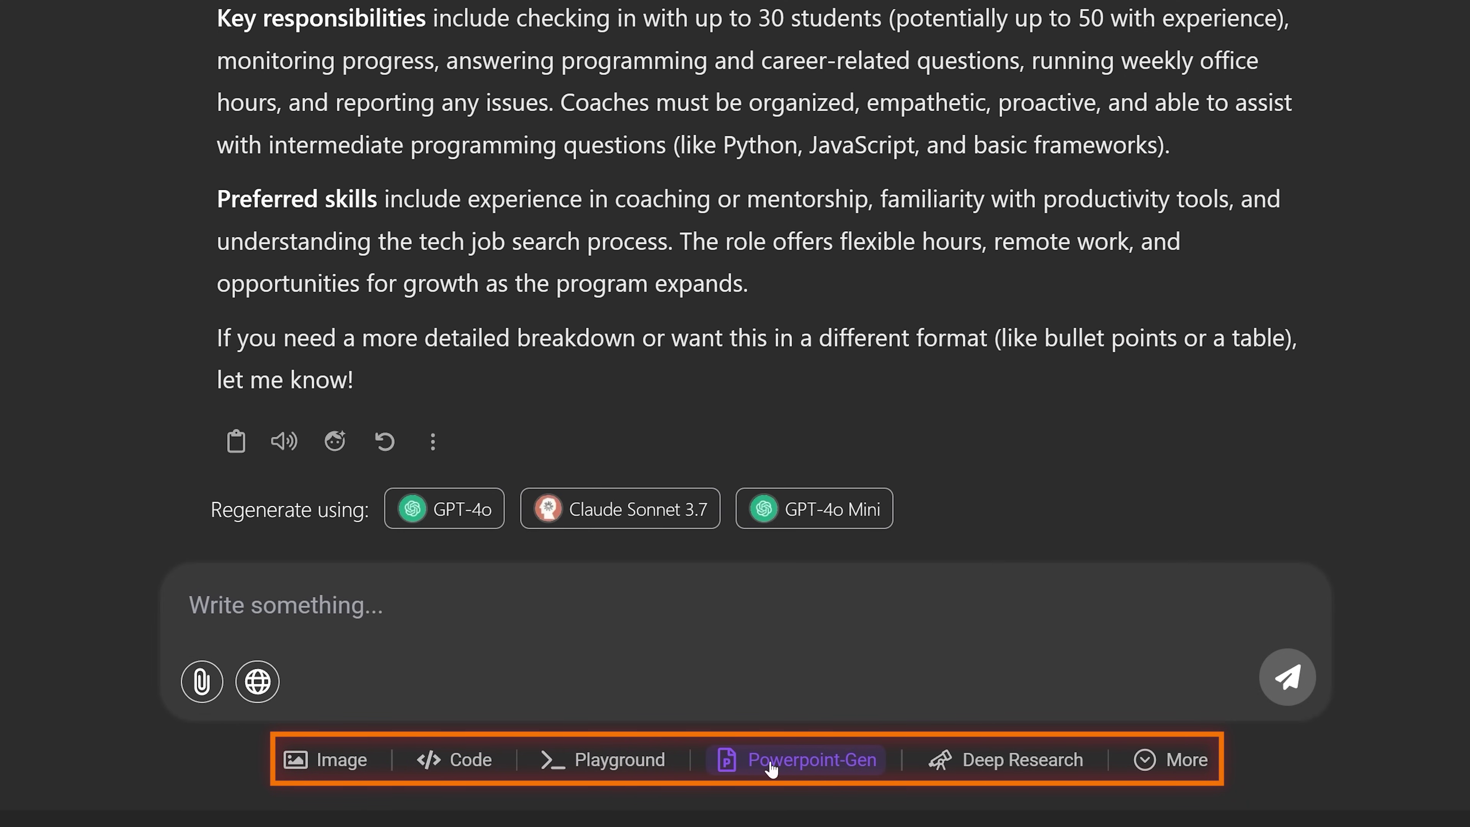
Switch to document generation, attach the DevLaunch PDF, and request a copy with 3k/month salary and adjusted hours.
{"action": "left_click", "coordinate": [1178, 764]}
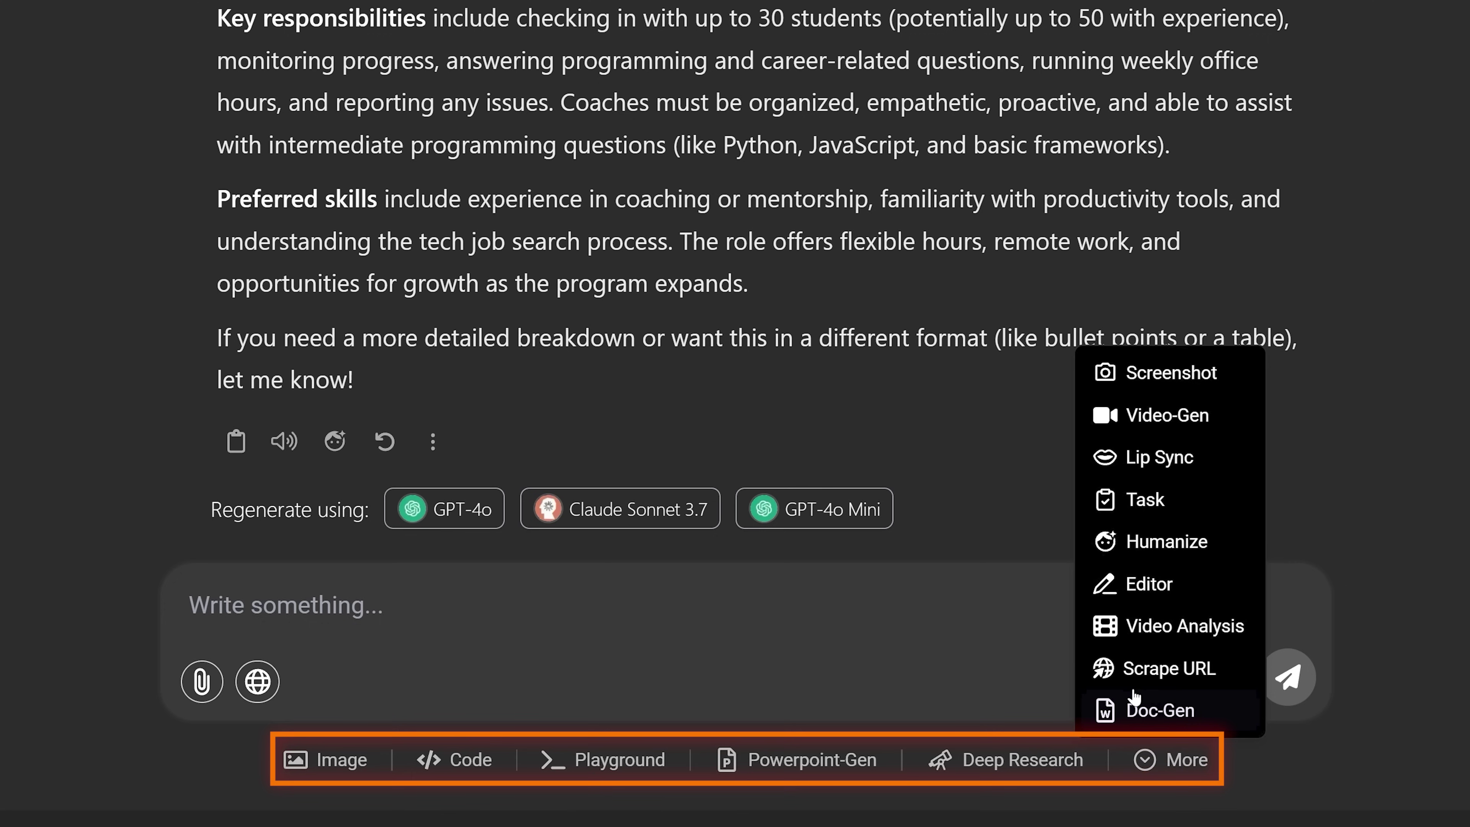
{"action": "left_click", "coordinate": [1180, 717]}
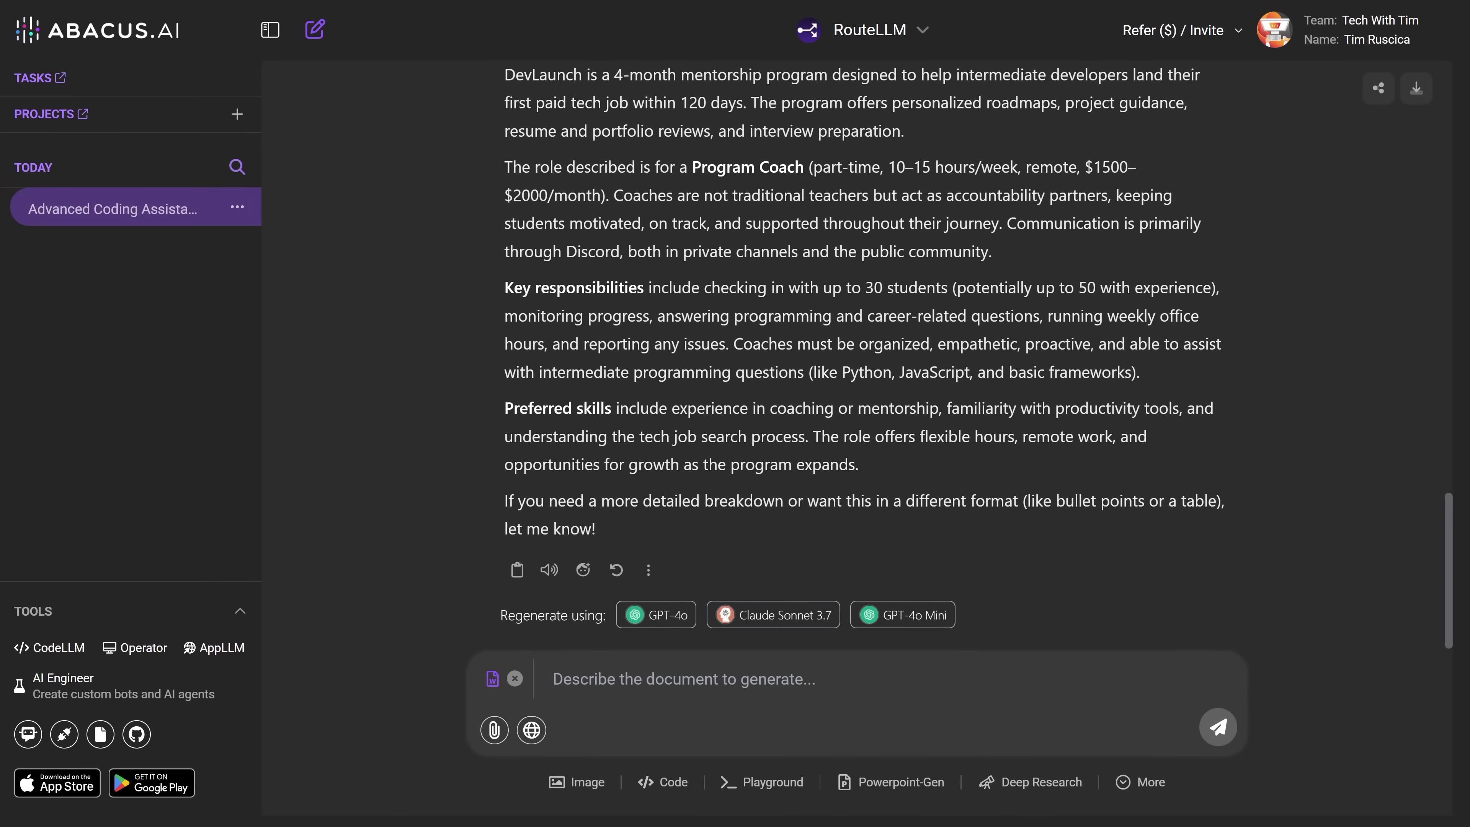
{"action": "left_click_drag", "start_coordinate": [1467, 683], "coordinate": [736, 686]}
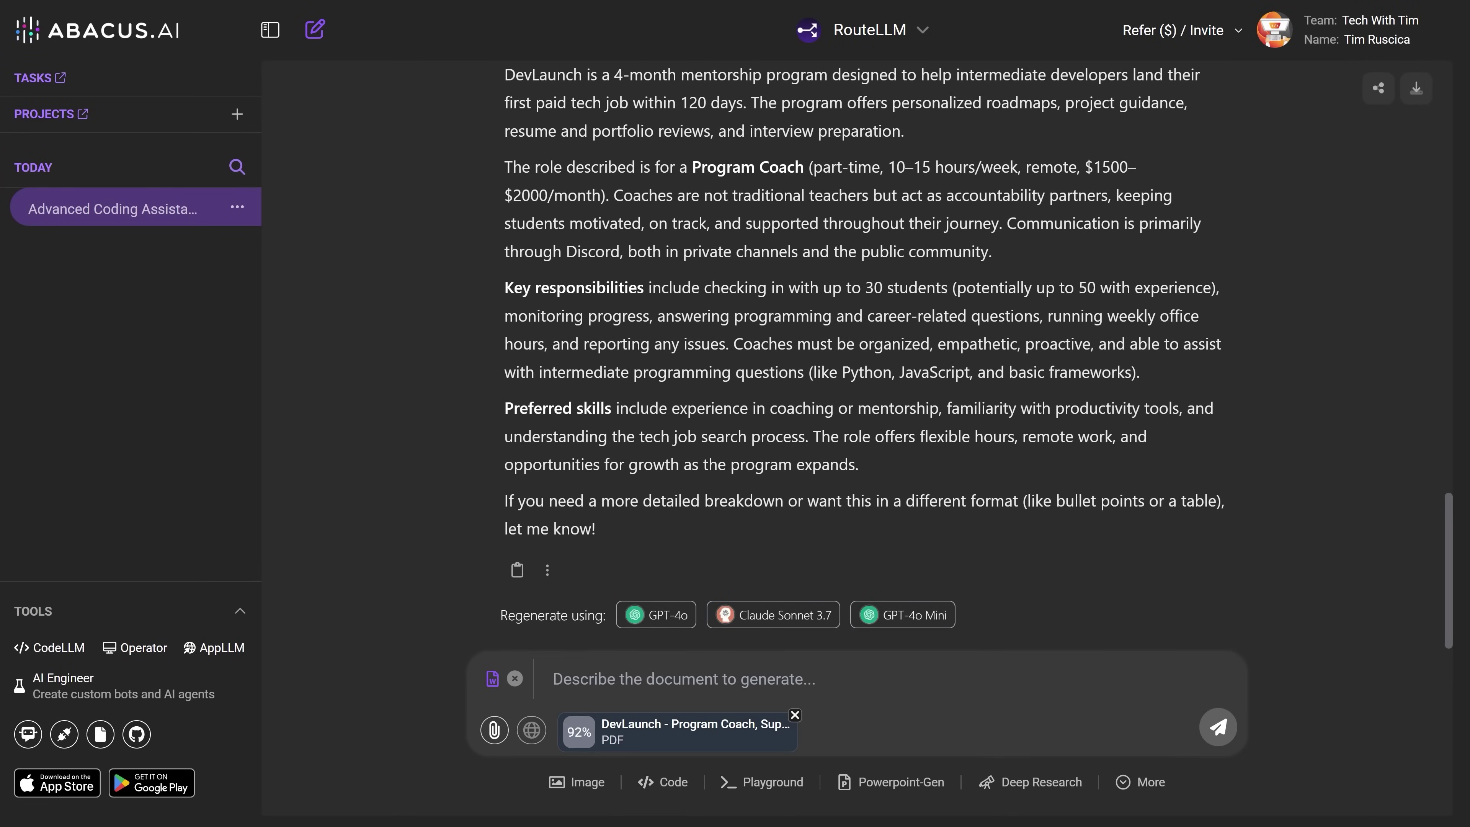
{"action": "type", "text": "make a co"}
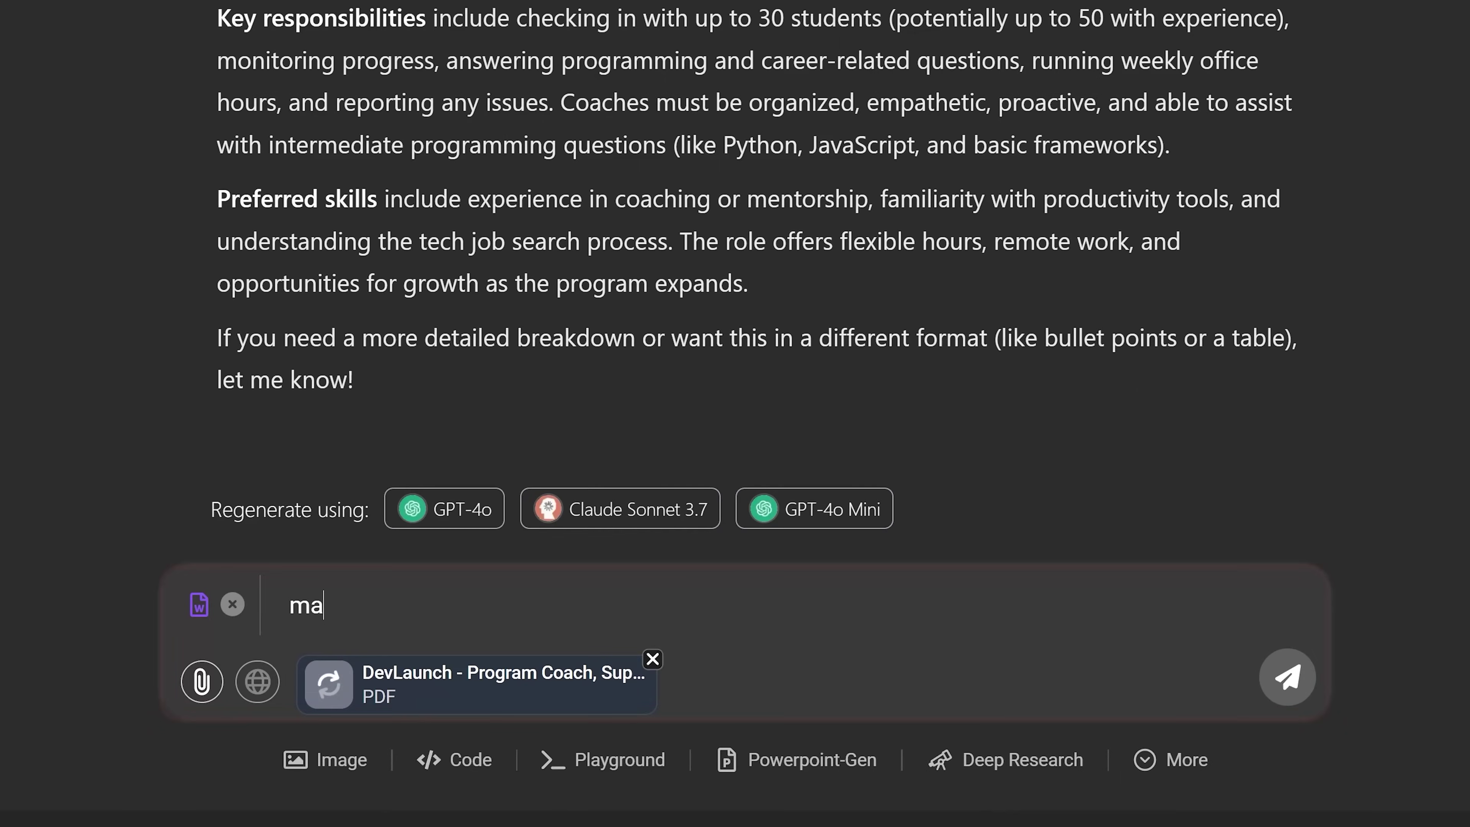
{"action": "type", "text": "py of this but"}
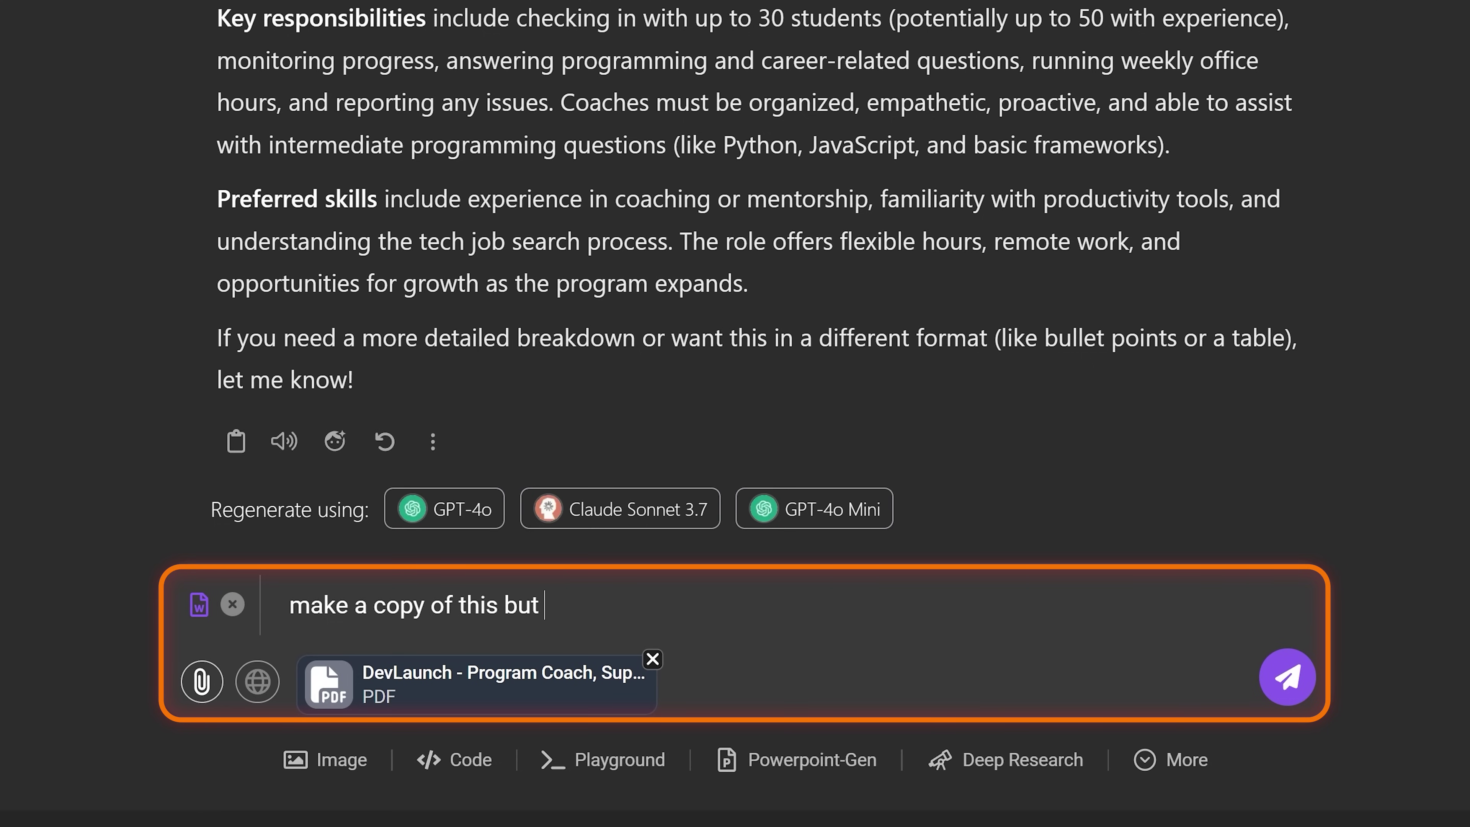
{"action": "type", "text": " adjust the salary"}
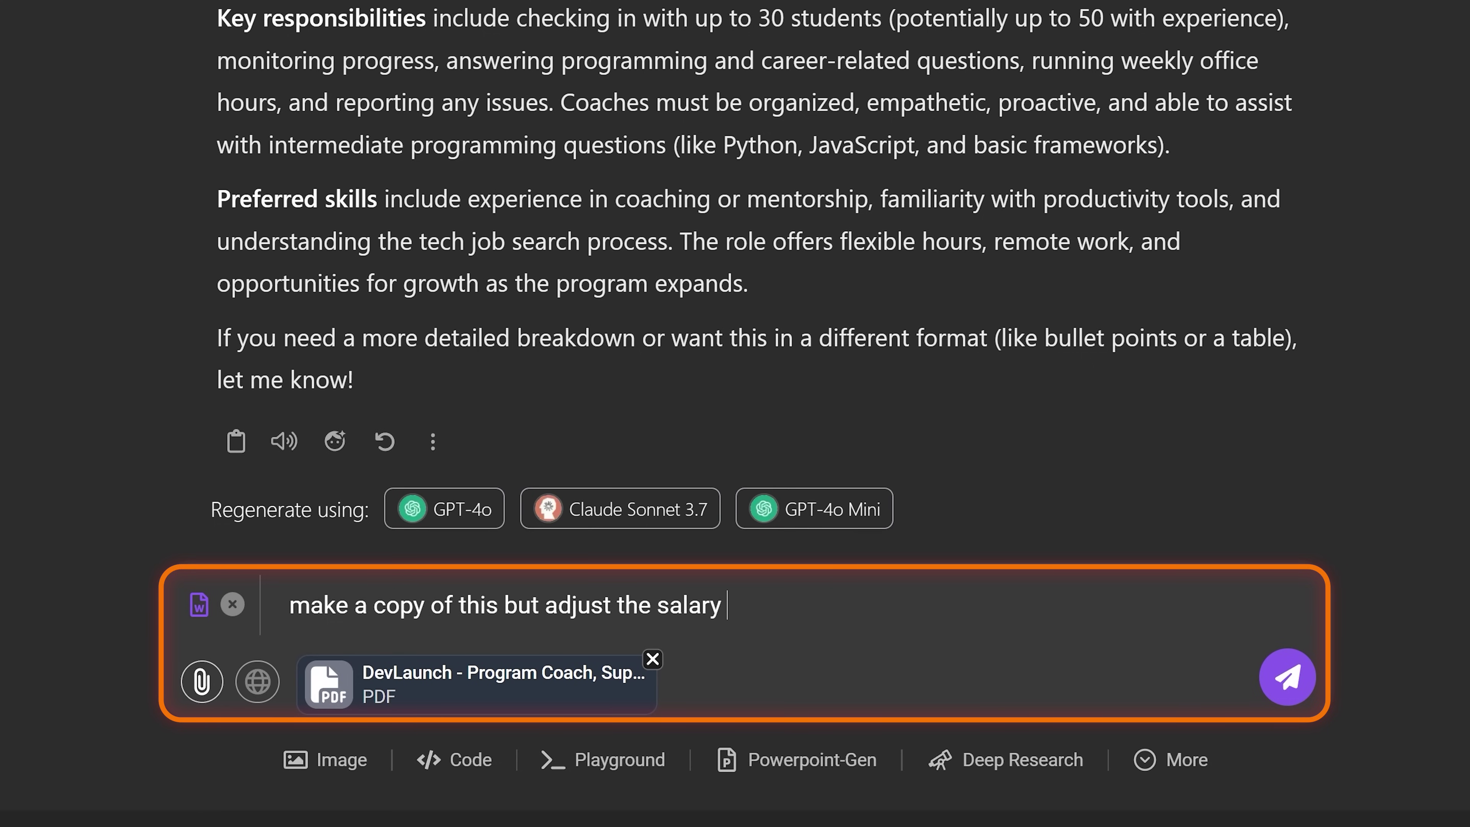
{"action": "type", "text": " to 3k per month and the hours to 20-25"}
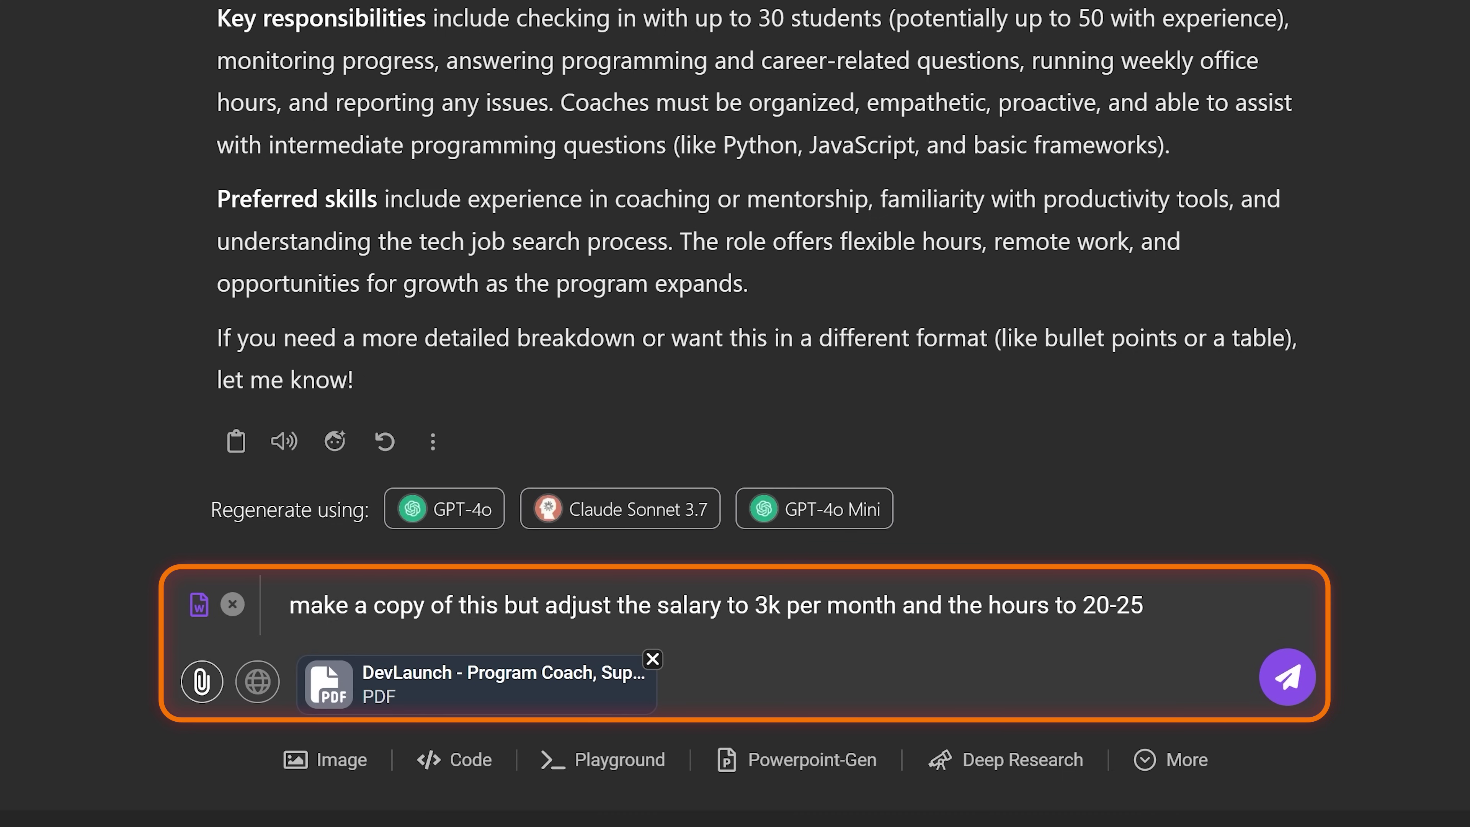
{"action": "type", "text": "/week and th"}
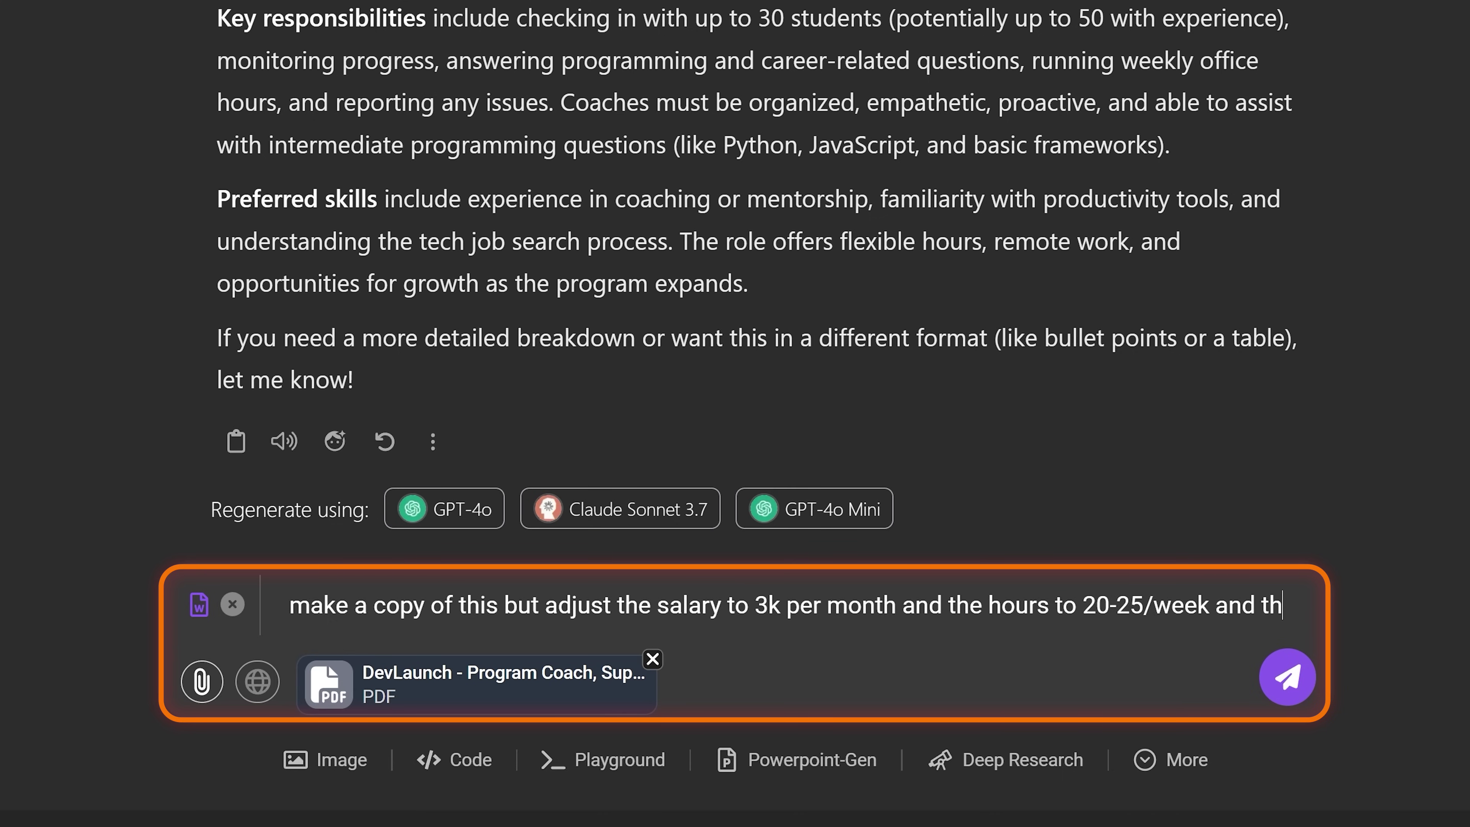
{"action": "type", "text": "en write a more i"}
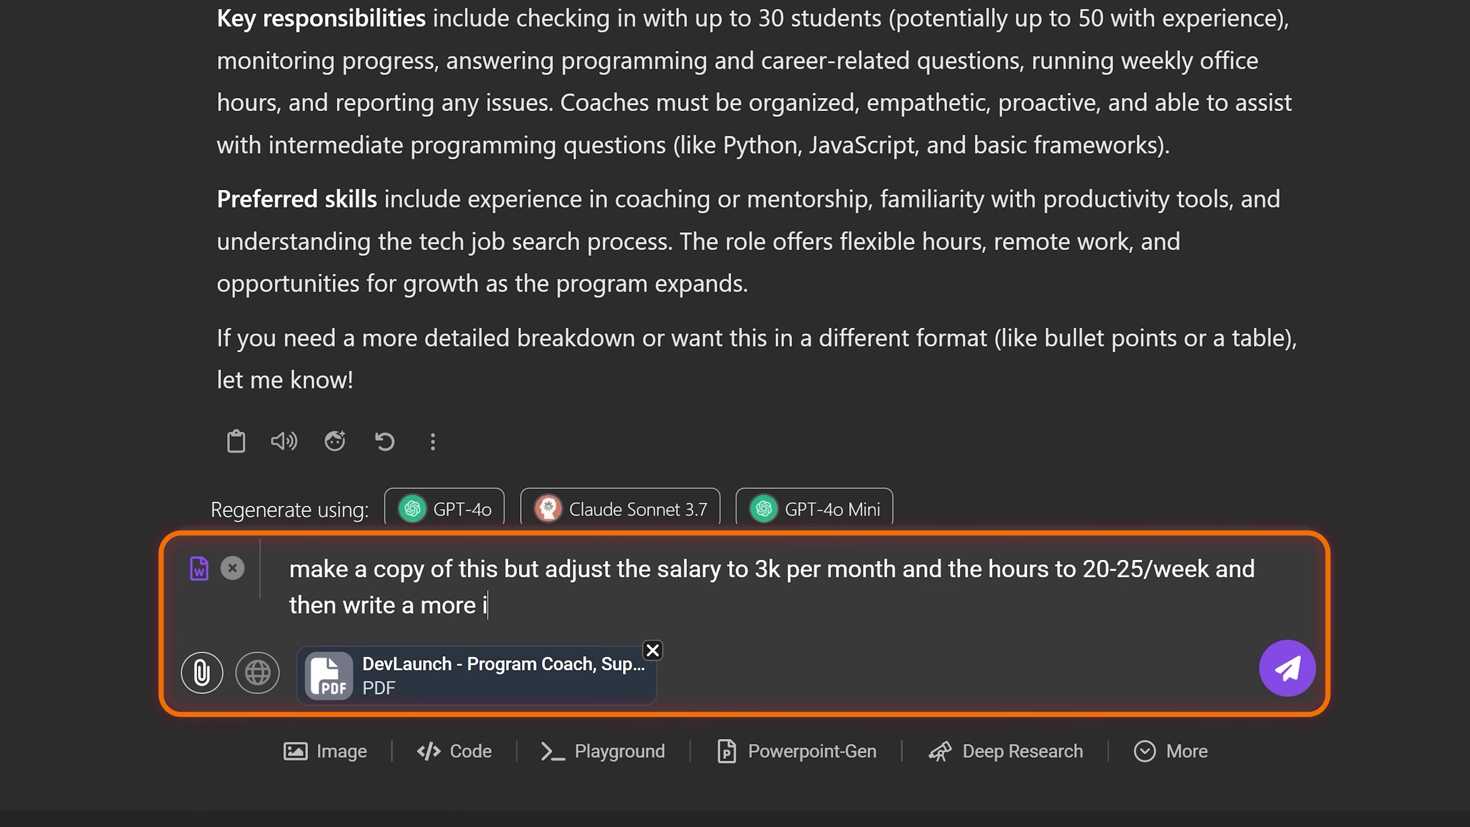
{"action": "type", "text": "ntenstive job des"}
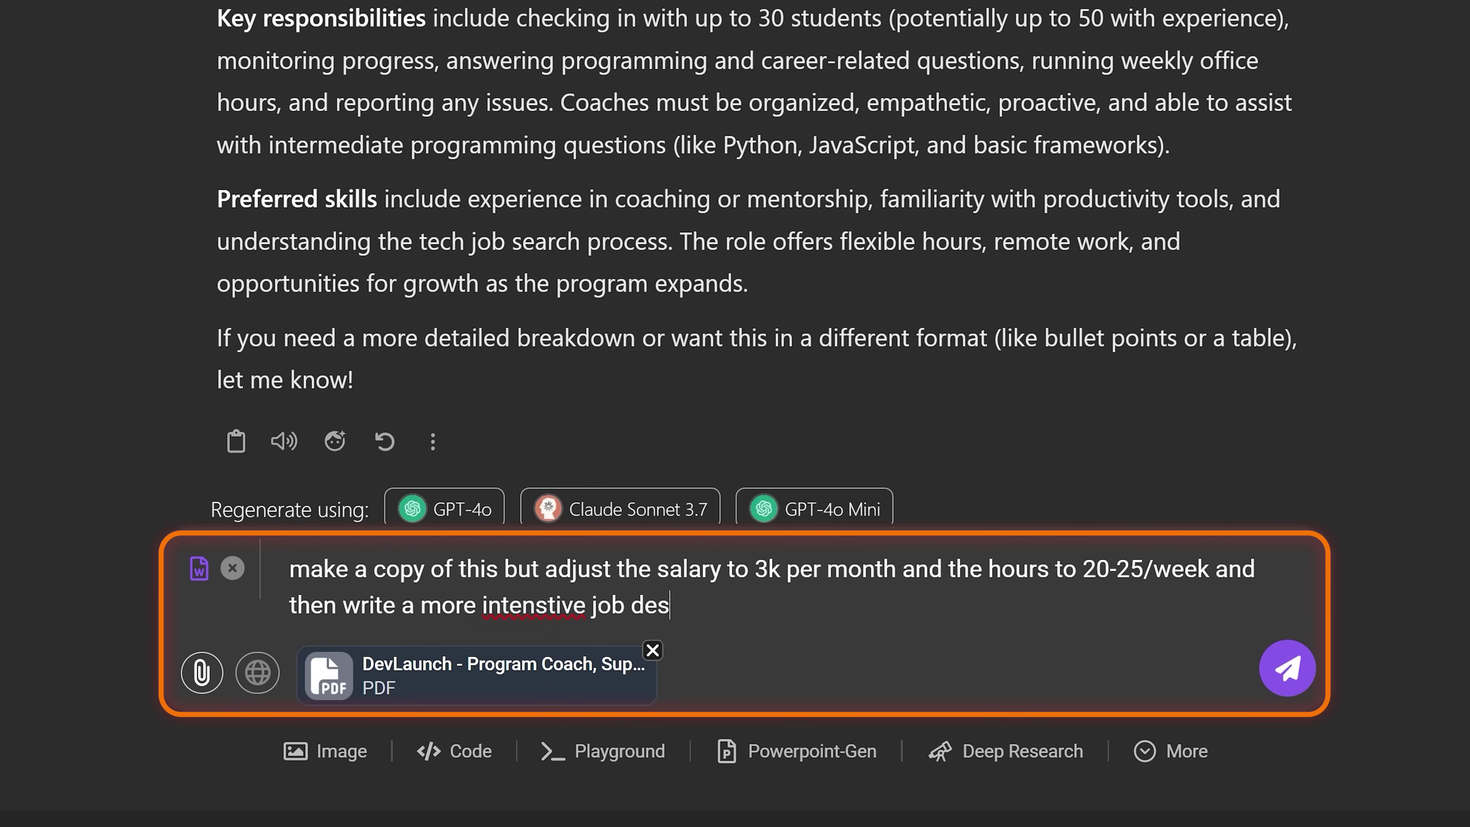
{"action": "type", "text": "cription"}
{"action": "key", "text": "Return"}
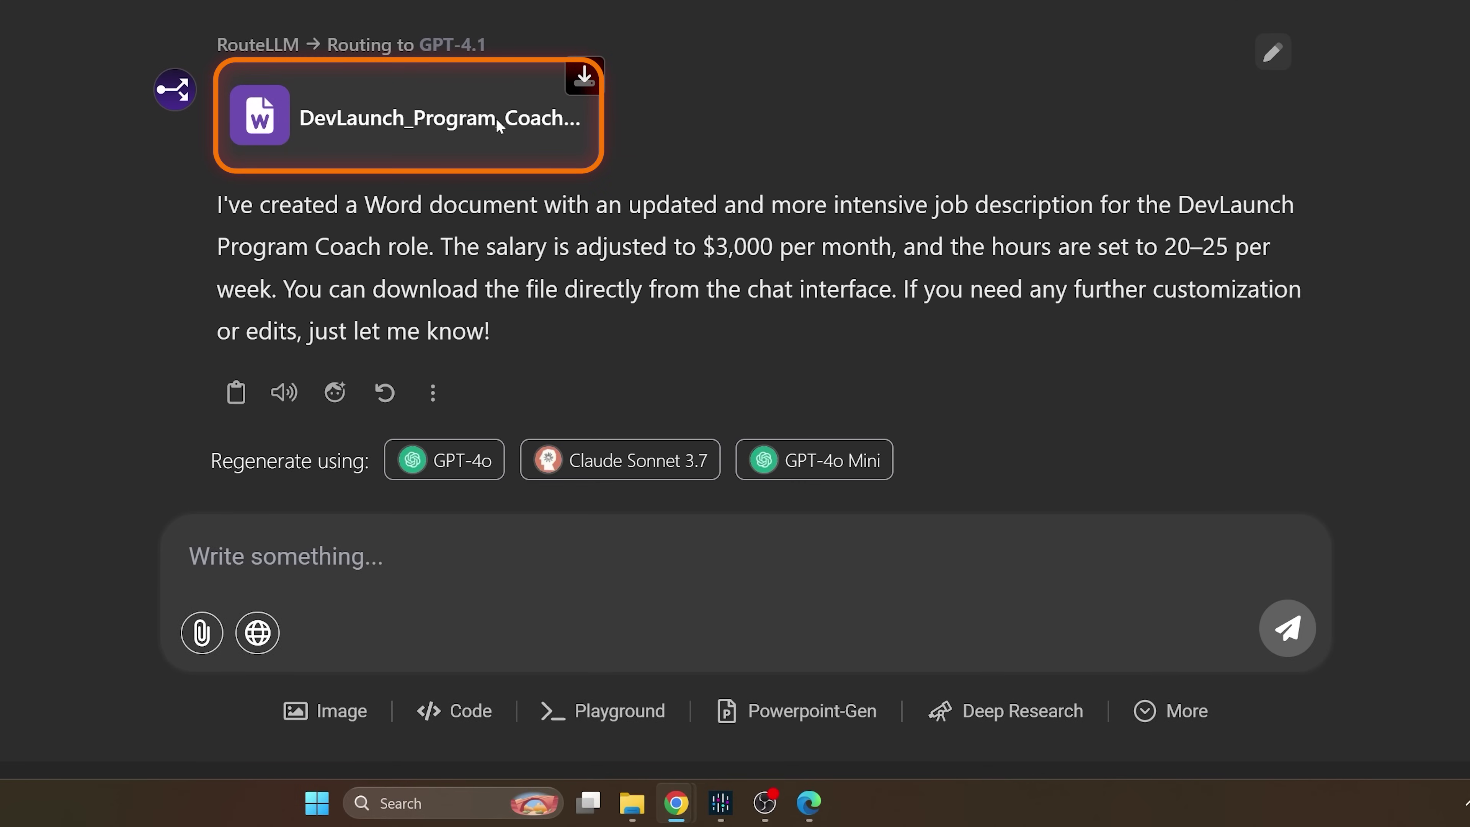
Open DevLaunch_Program_Coach_Intensive in Google Docs, skim its text, then close the document.
{"action": "left_click", "coordinate": [478, 135]}
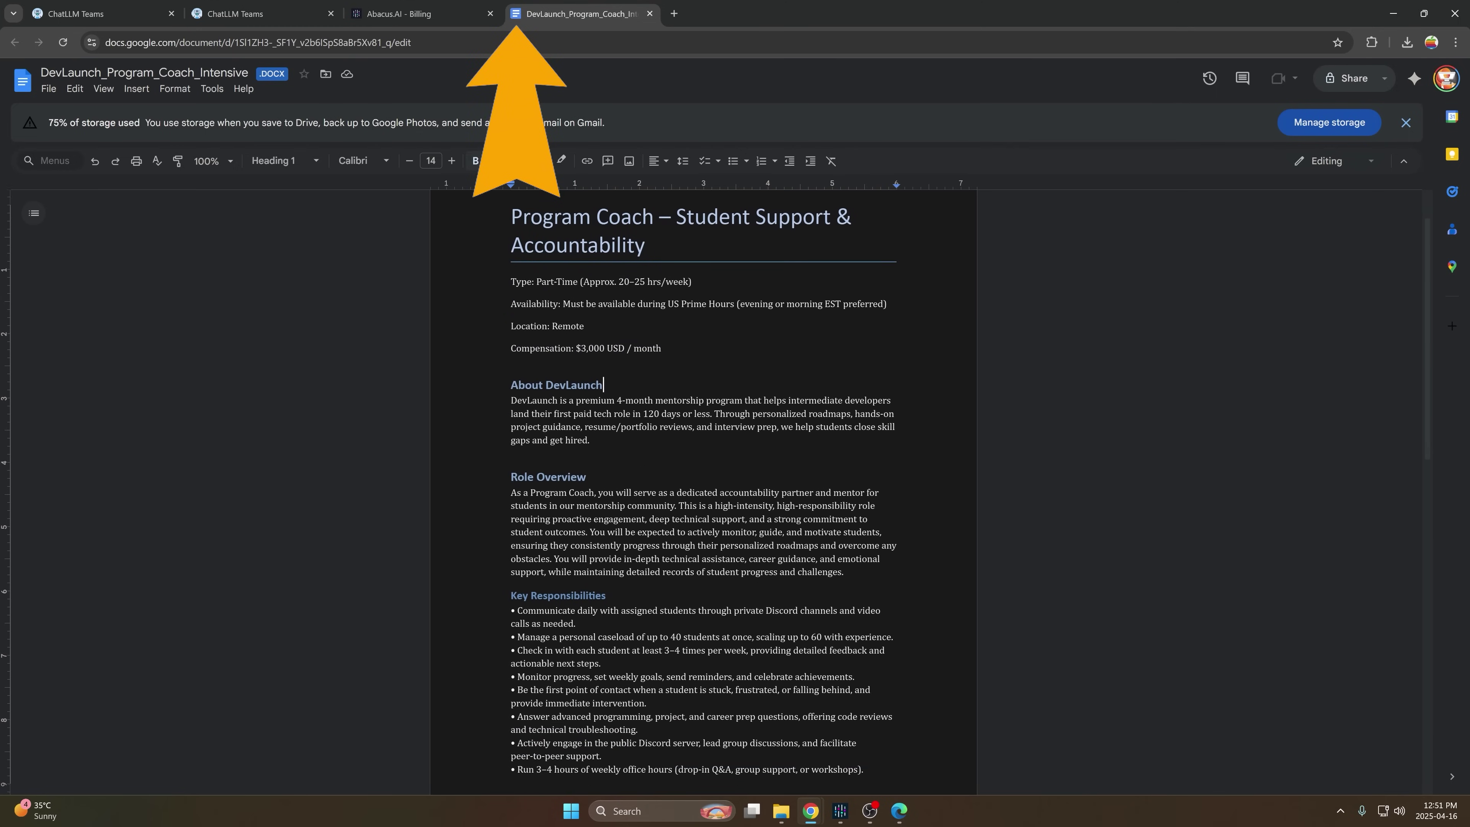
{"action": "left_click_drag", "start_coordinate": [511, 213], "coordinate": [771, 515]}
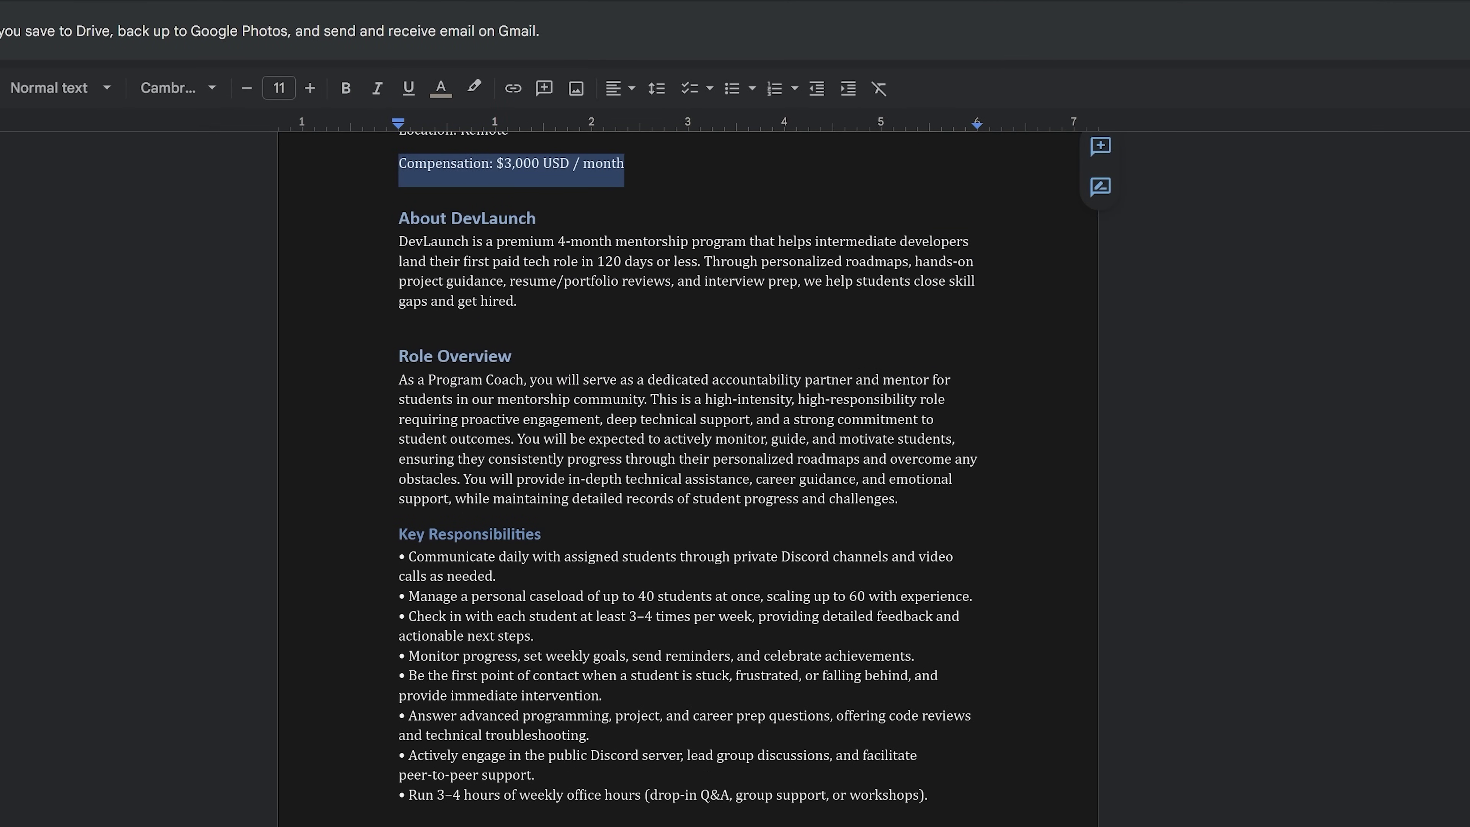
{"action": "scroll", "coordinate": [688, 464], "scroll_direction": "down", "scroll_amount": 2}
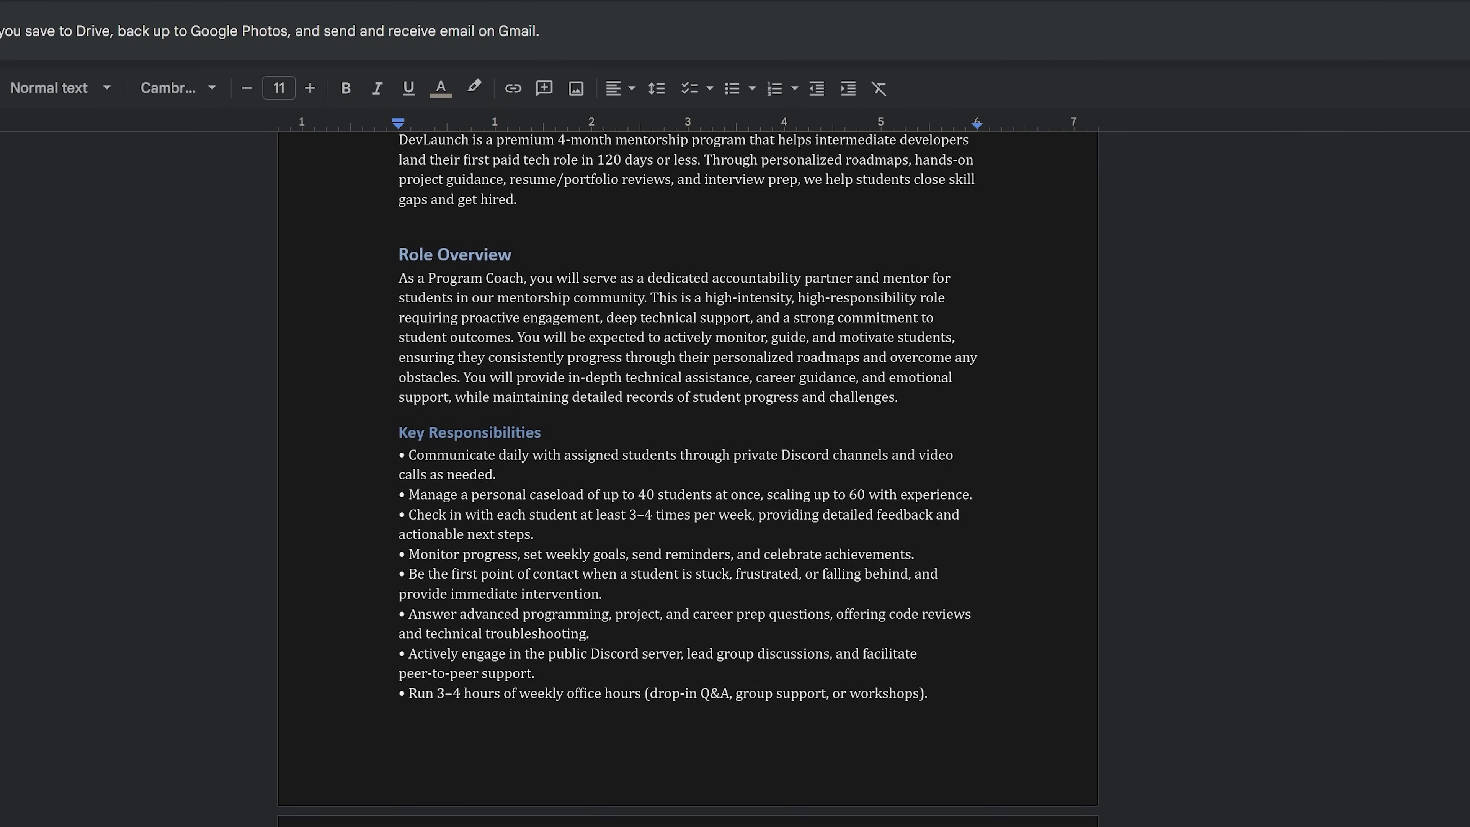
{"action": "scroll", "coordinate": [687, 463], "scroll_direction": "down", "scroll_amount": 10}
{"action": "left_click_drag", "start_coordinate": [408, 590], "coordinate": [825, 630]}
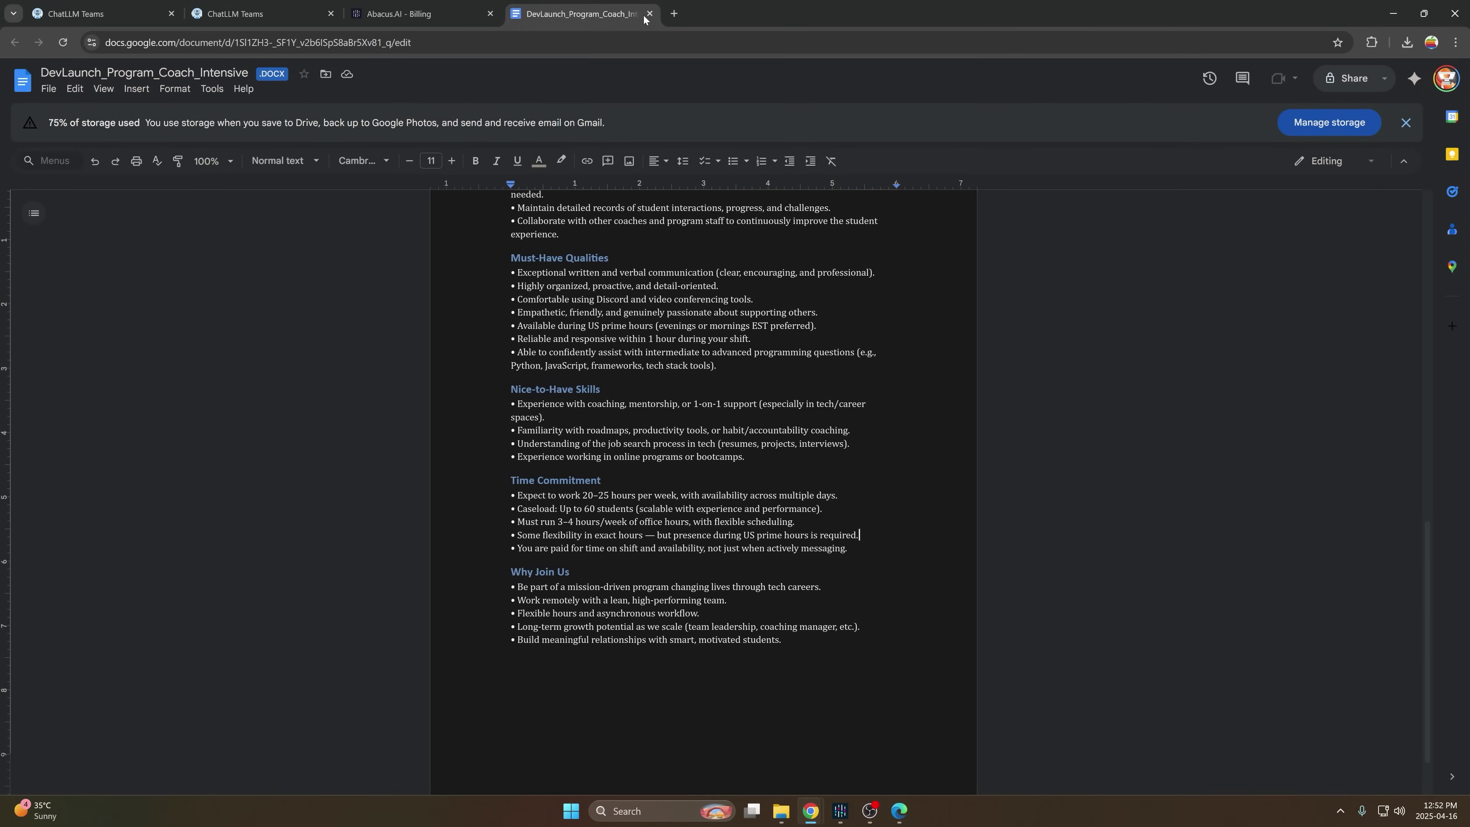
{"action": "left_click", "coordinate": [651, 14]}
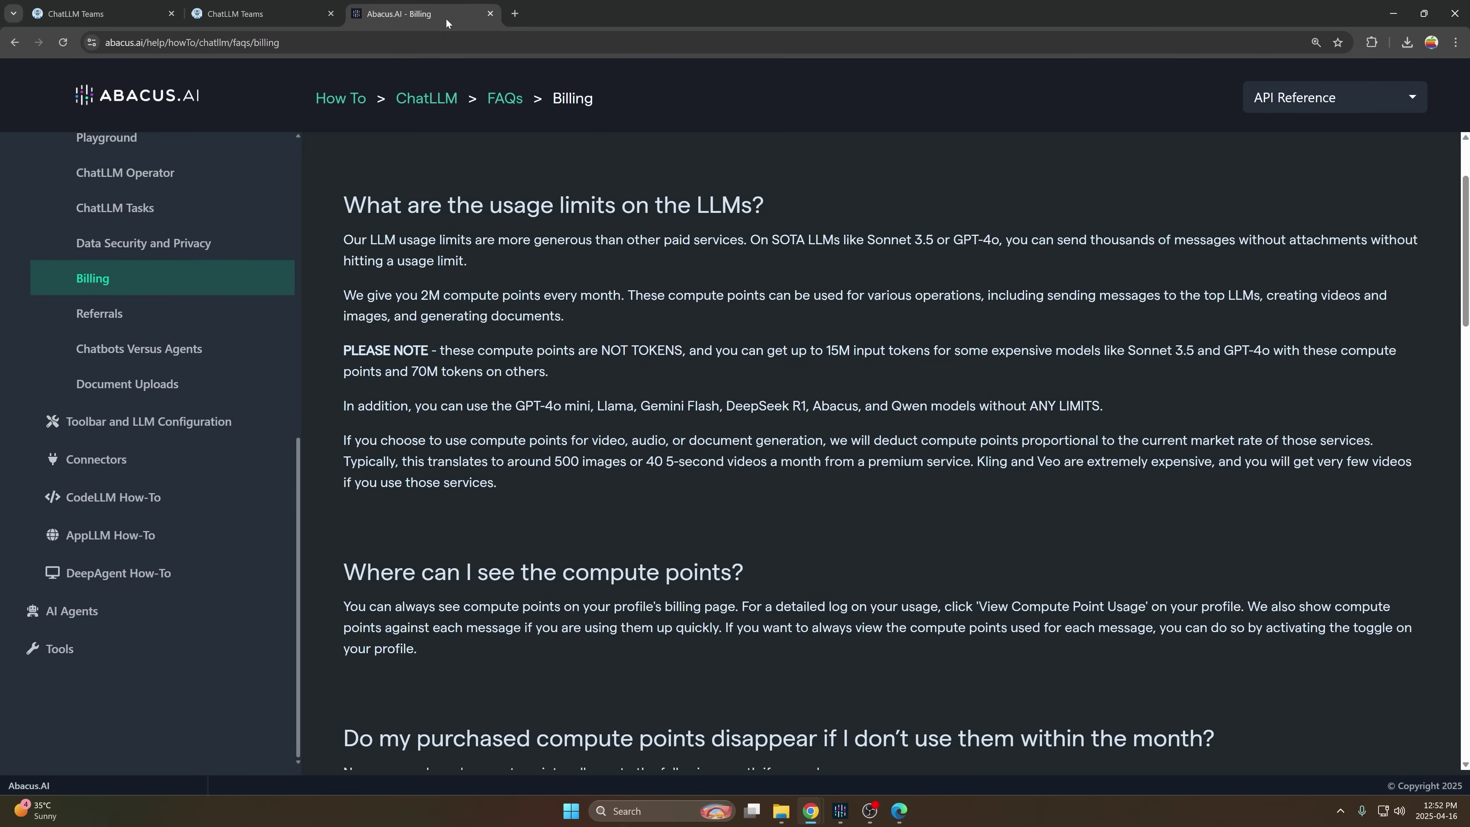
Go to the presentation chat, keep PPTX as the download format, and enter full screen.
{"action": "left_click", "coordinate": [126, 4]}
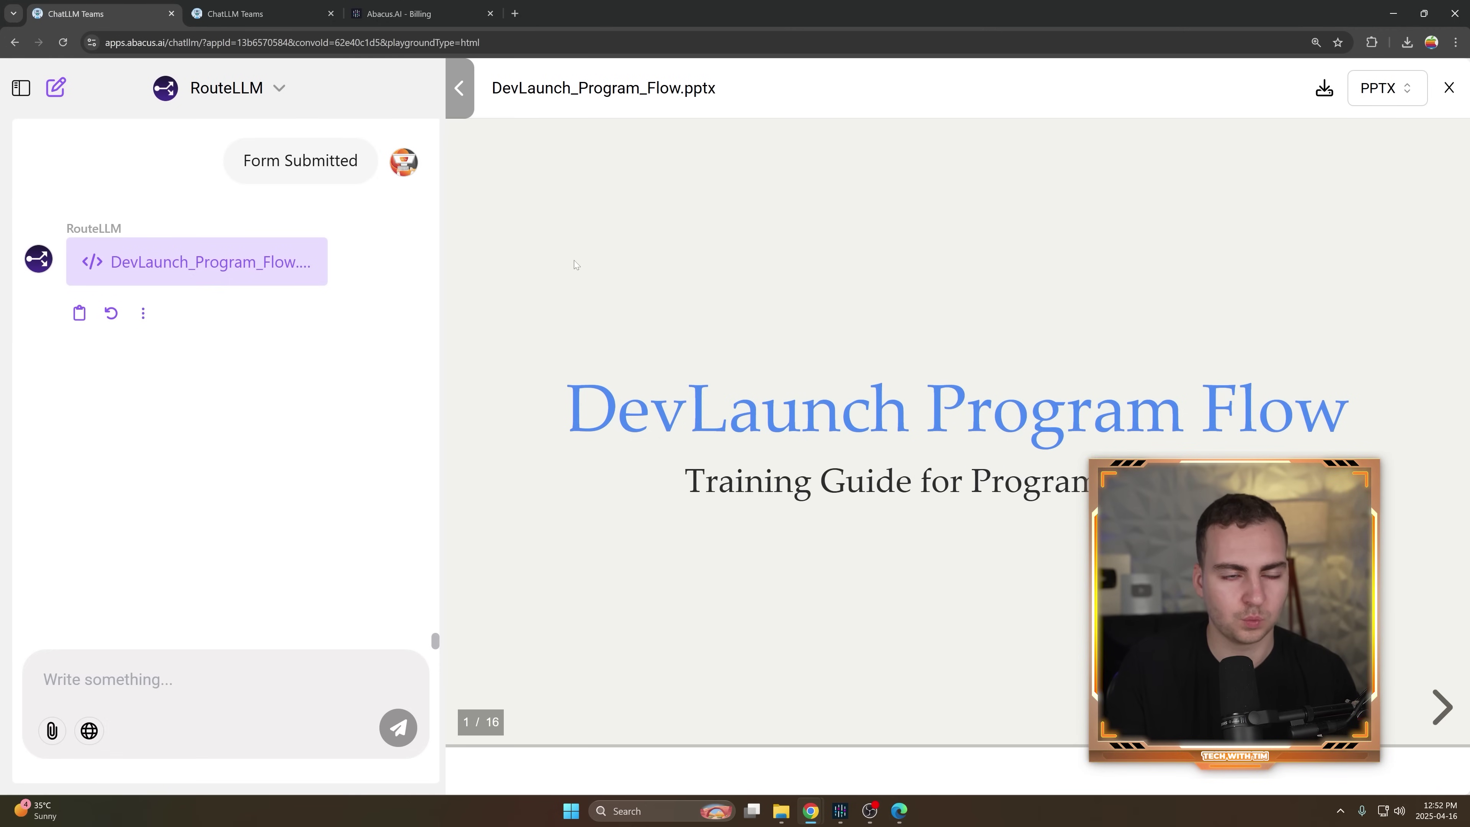
{"action": "left_click", "coordinate": [1388, 88]}
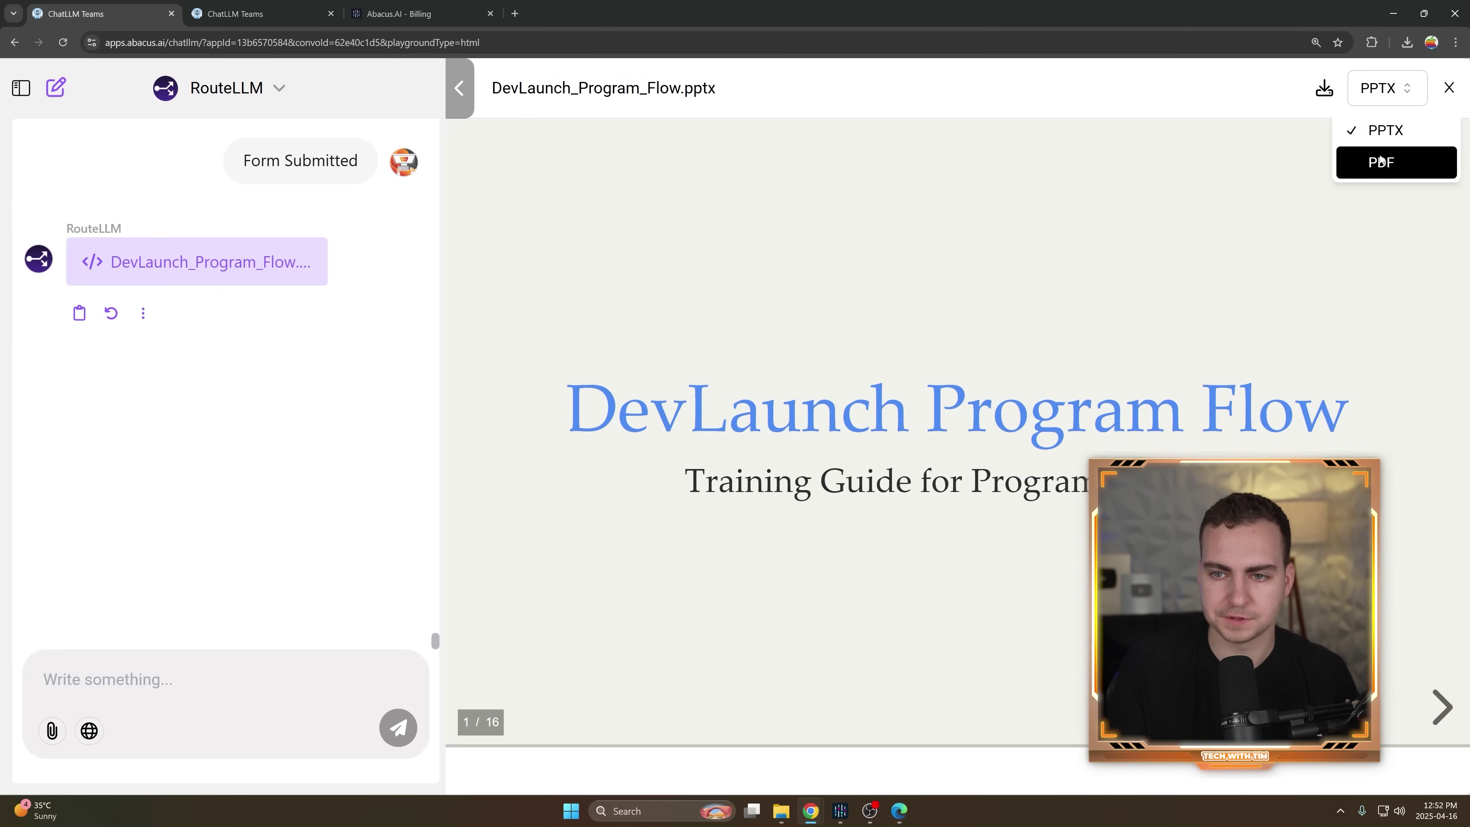
{"action": "left_click", "coordinate": [1123, 108]}
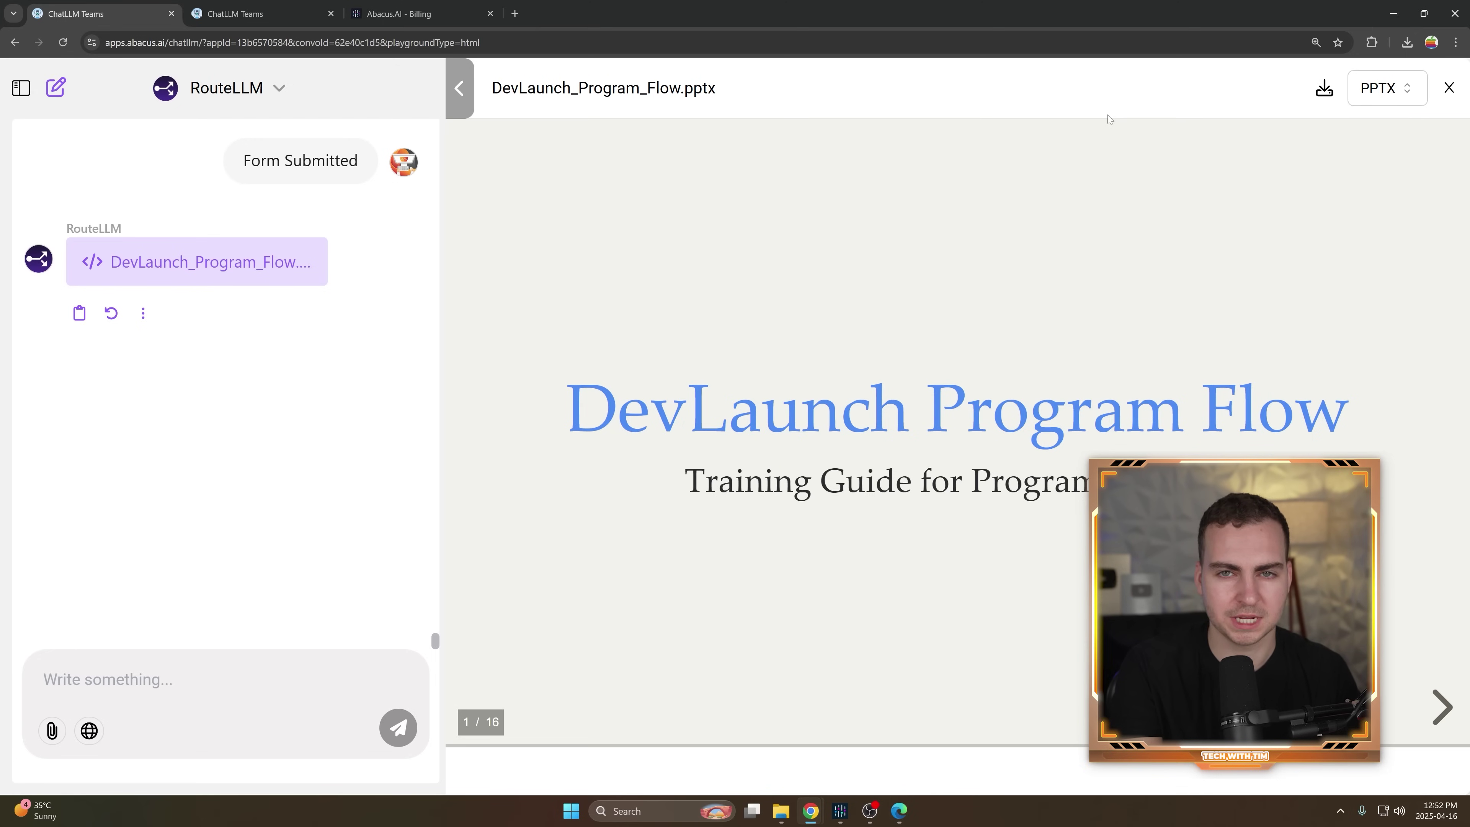
{"action": "key", "text": "F11"}
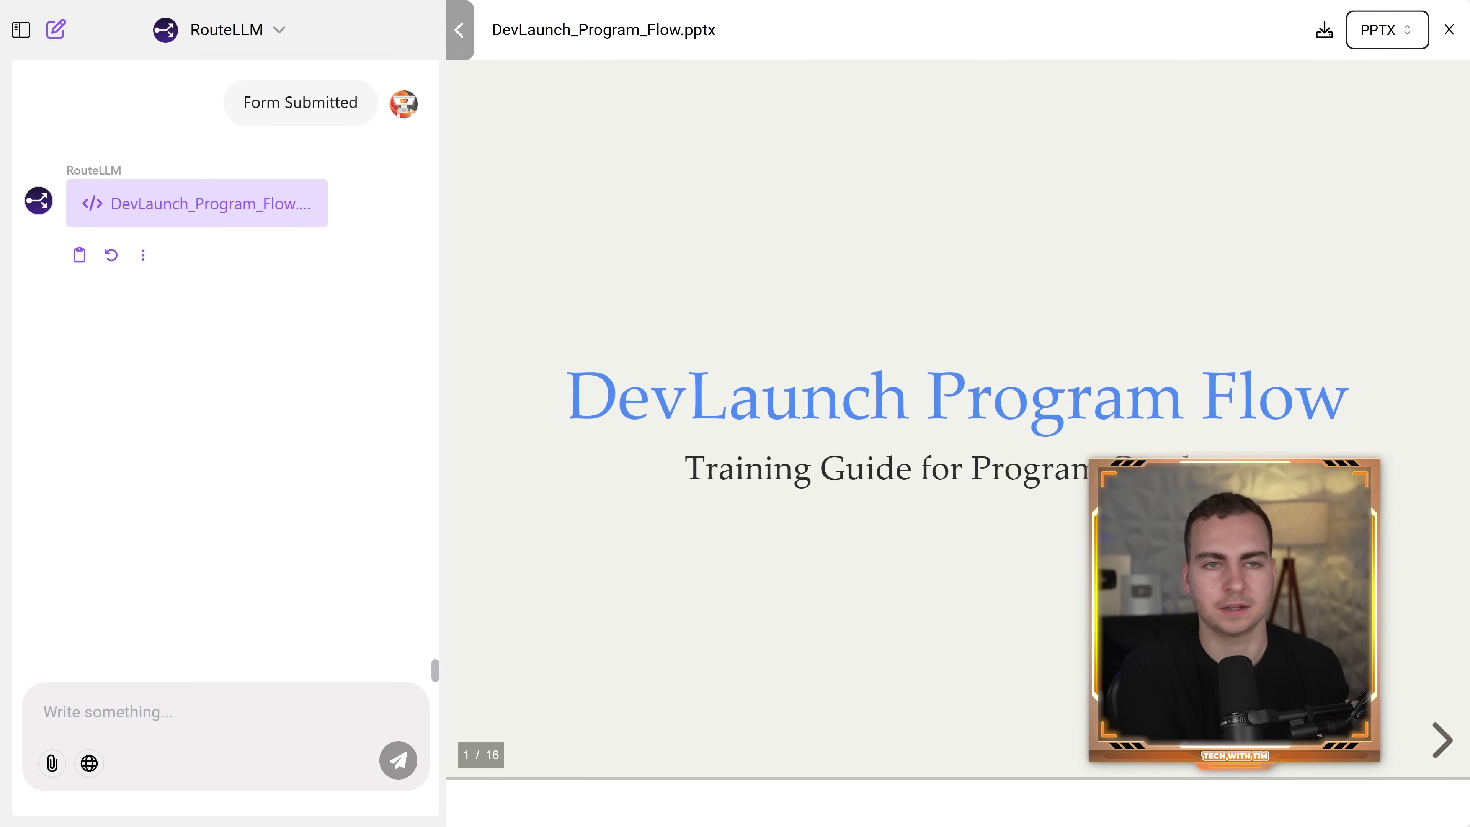
Advance through slides 2–4, Program Overview and Platform Ecosystem, scrolling over slide 4.
{"action": "left_click", "coordinate": [1441, 741]}
{"action": "left_click", "coordinate": [1441, 741]}
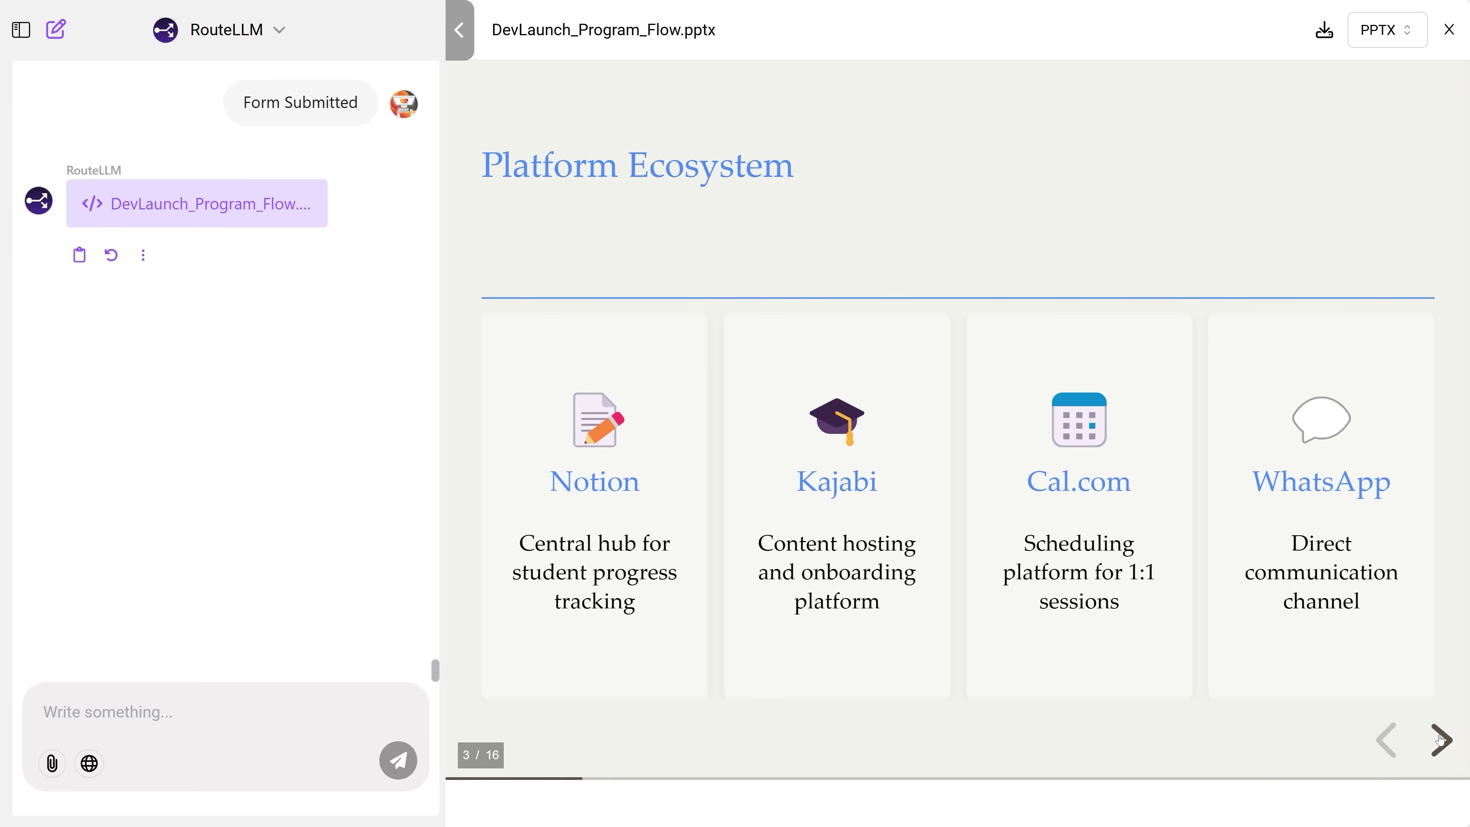
{"action": "left_click", "coordinate": [1441, 741]}
{"action": "scroll", "coordinate": [215, 358], "scroll_direction": "up", "scroll_amount": 8}
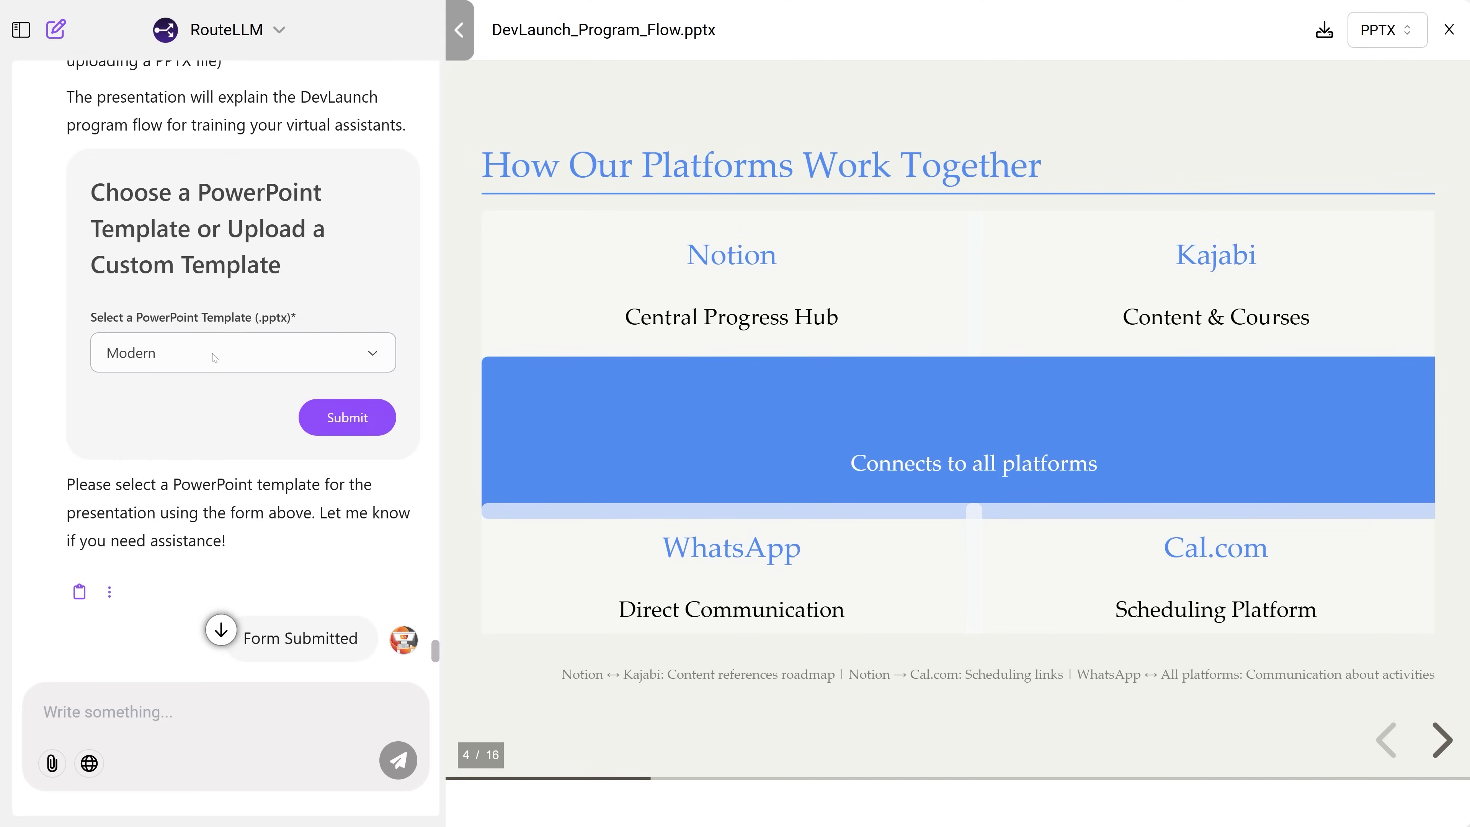
{"action": "scroll", "coordinate": [214, 359], "scroll_direction": "up", "scroll_amount": 20}
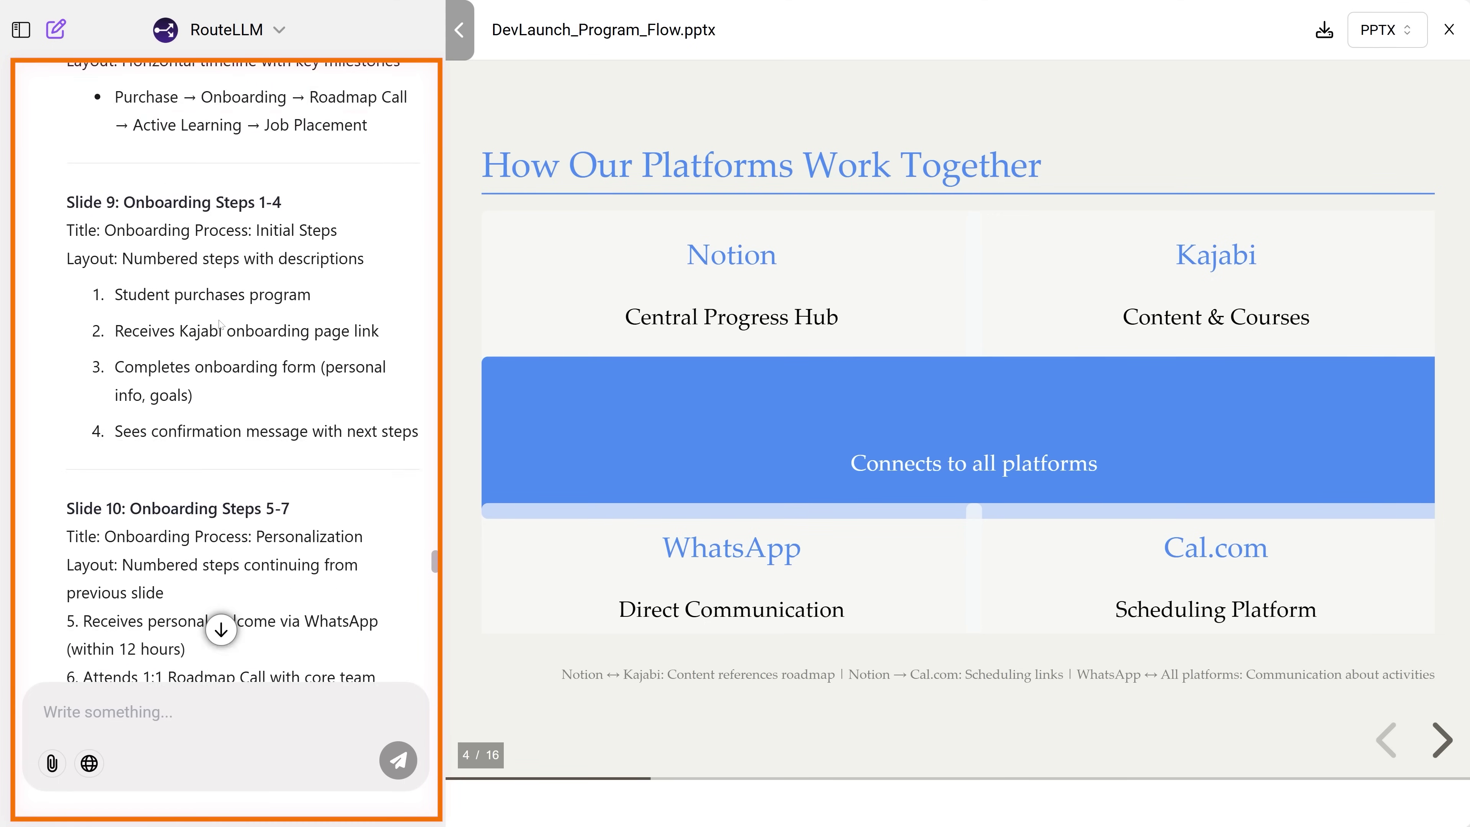
{"action": "scroll", "coordinate": [220, 324], "scroll_direction": "up", "scroll_amount": 20}
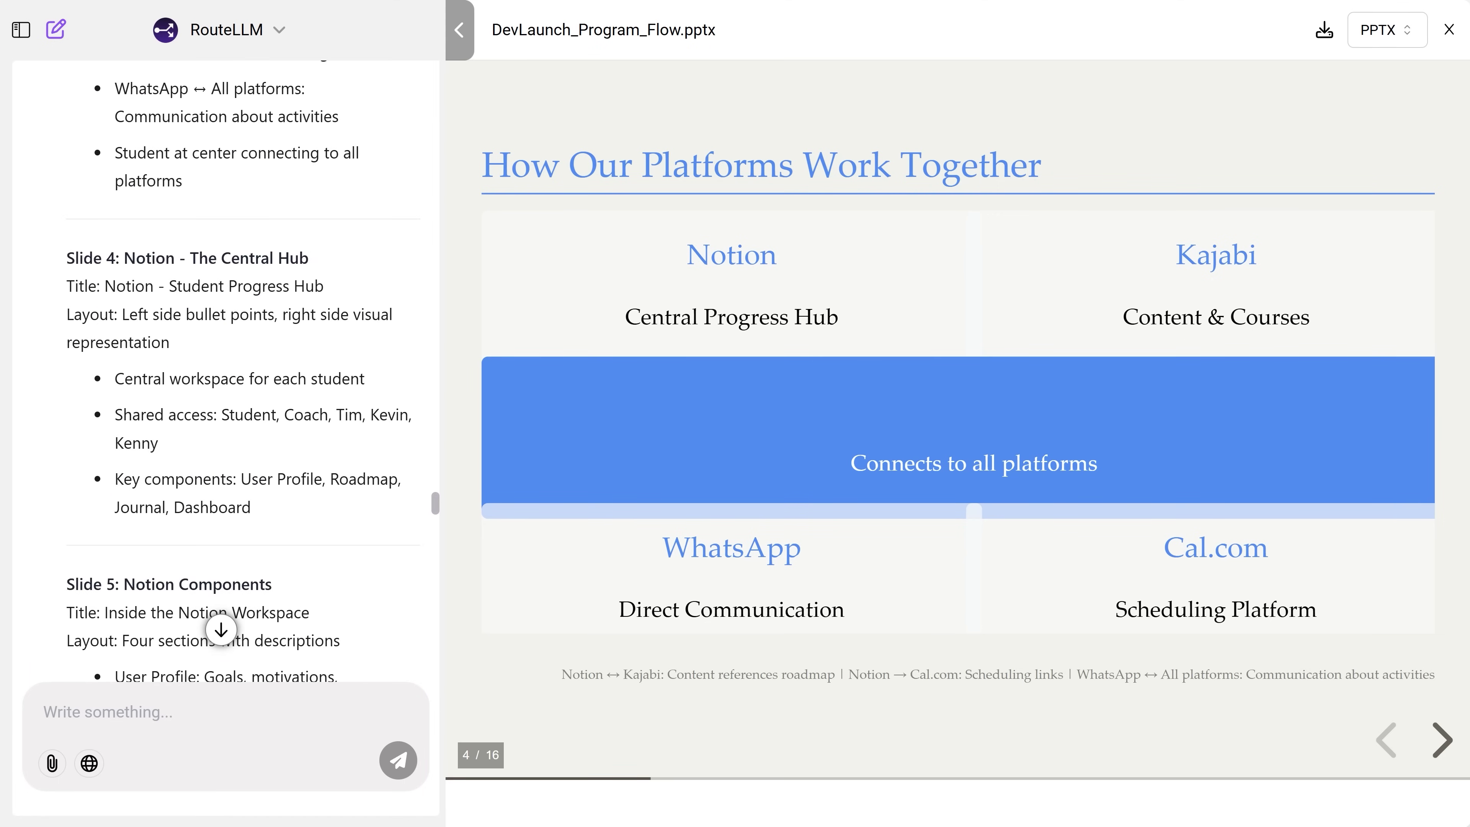
{"action": "scroll", "coordinate": [218, 311], "scroll_direction": "down", "scroll_amount": 20}
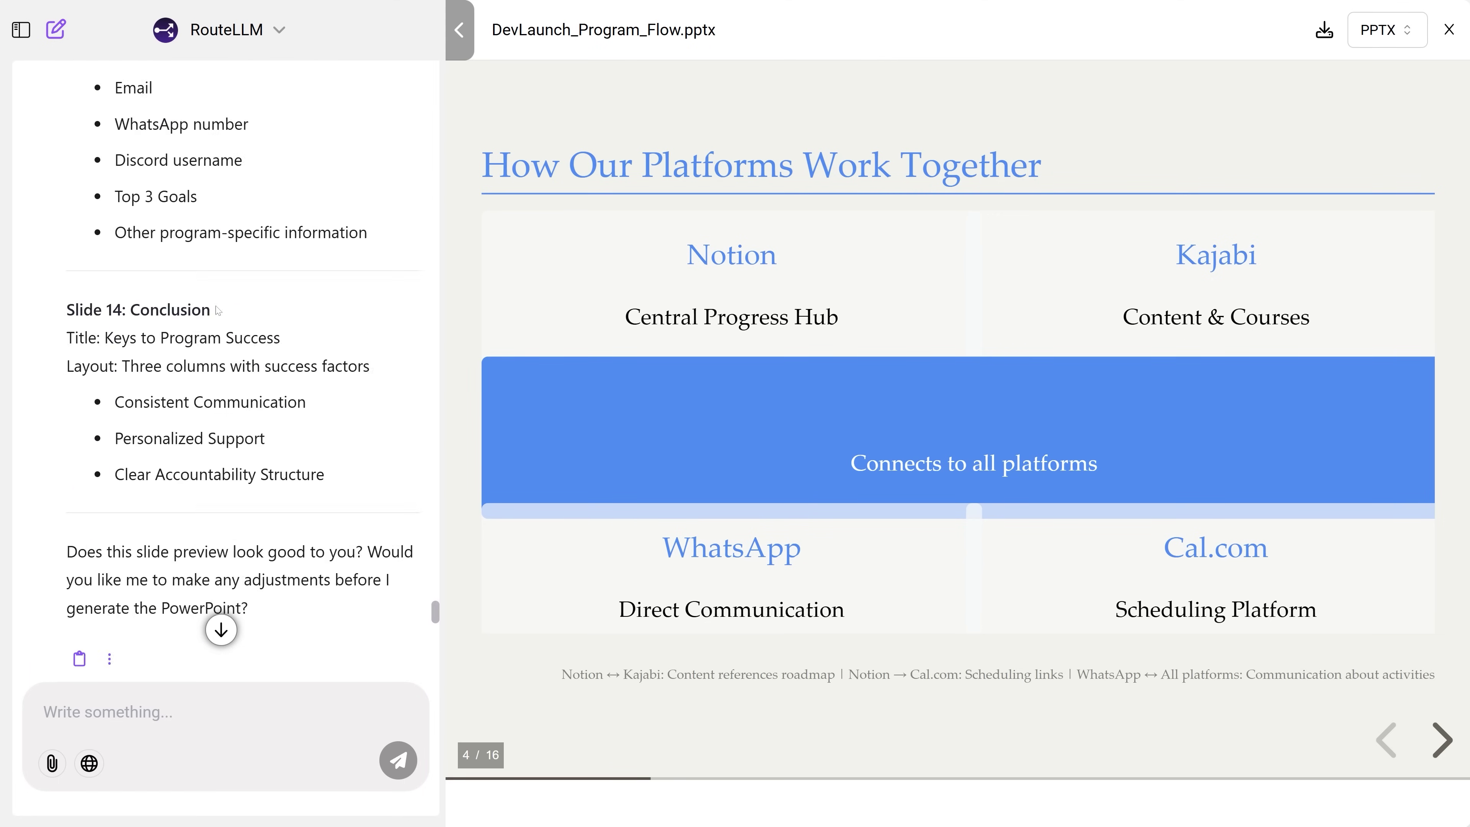
{"action": "scroll", "coordinate": [218, 310], "scroll_direction": "down", "scroll_amount": 10}
{"action": "scroll", "coordinate": [120, 310], "scroll_direction": "up", "scroll_amount": 3}
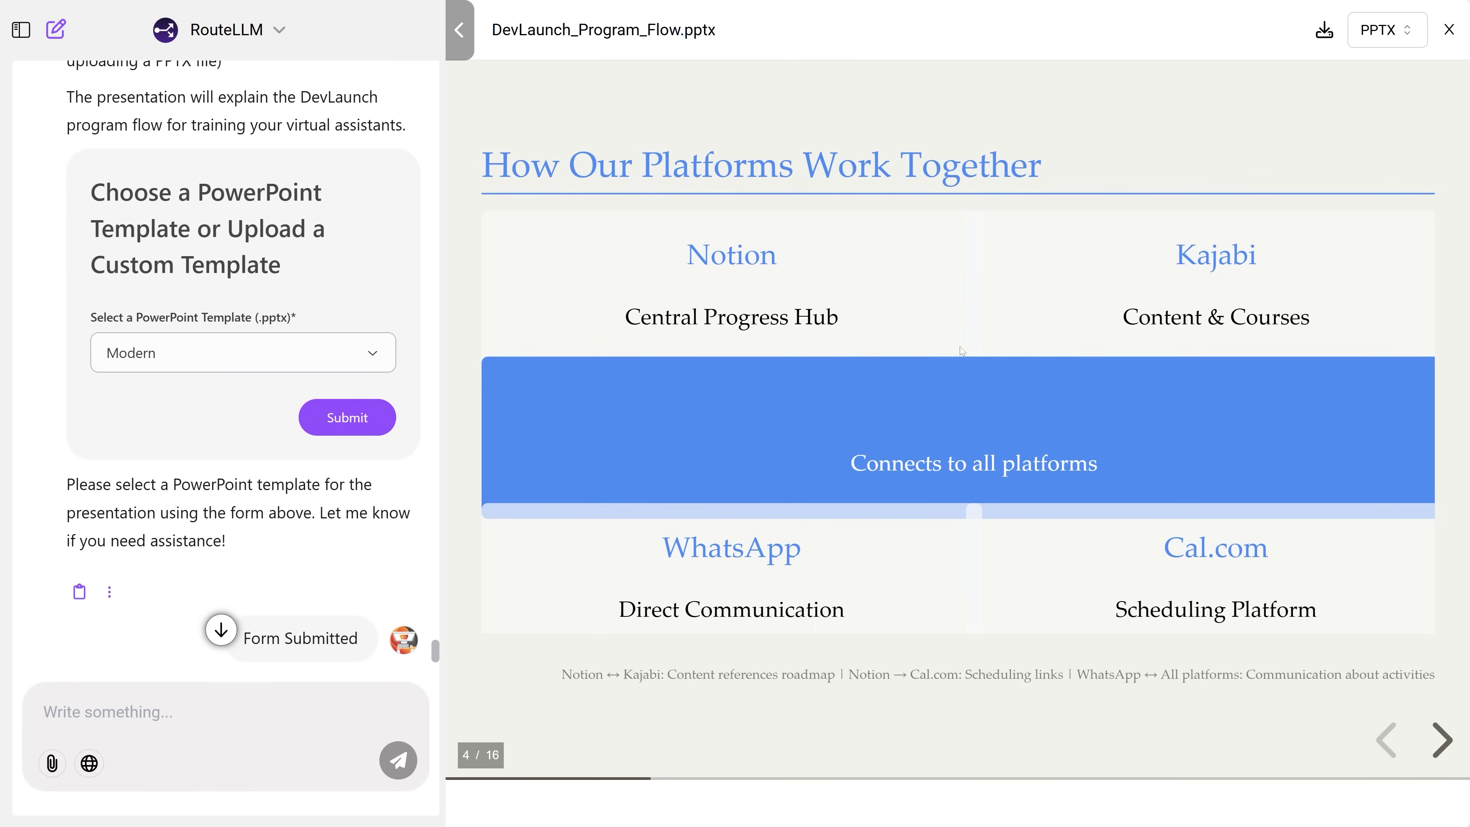
Advance through slides 5–16 to the Questions? slide, then return to the Word document chat.
{"action": "left_click", "coordinate": [1440, 742]}
{"action": "left_click", "coordinate": [1442, 741]}
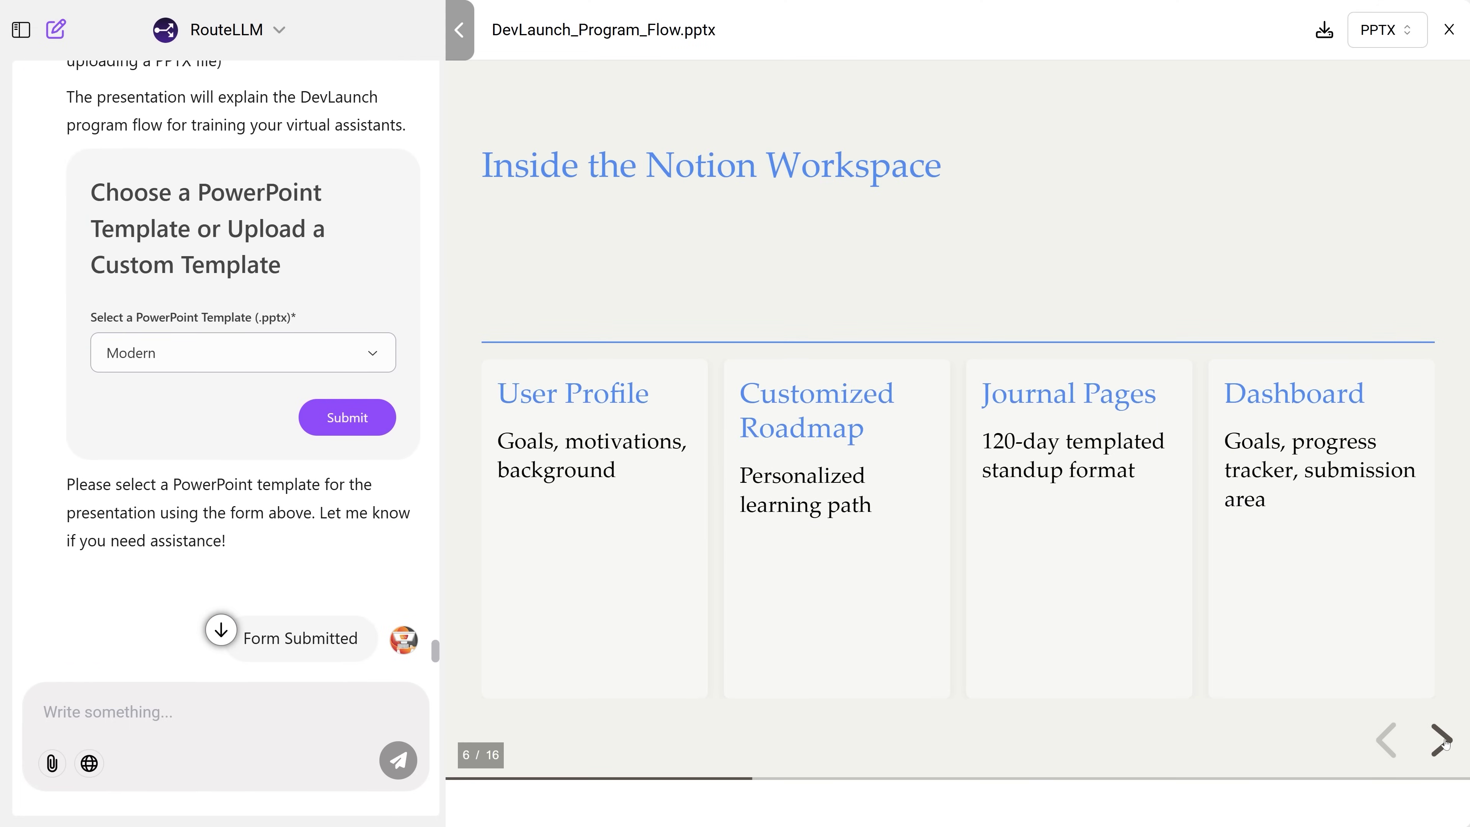
{"action": "left_click", "coordinate": [1441, 741]}
{"action": "left_click", "coordinate": [1442, 742]}
{"action": "left_click", "coordinate": [1441, 742]}
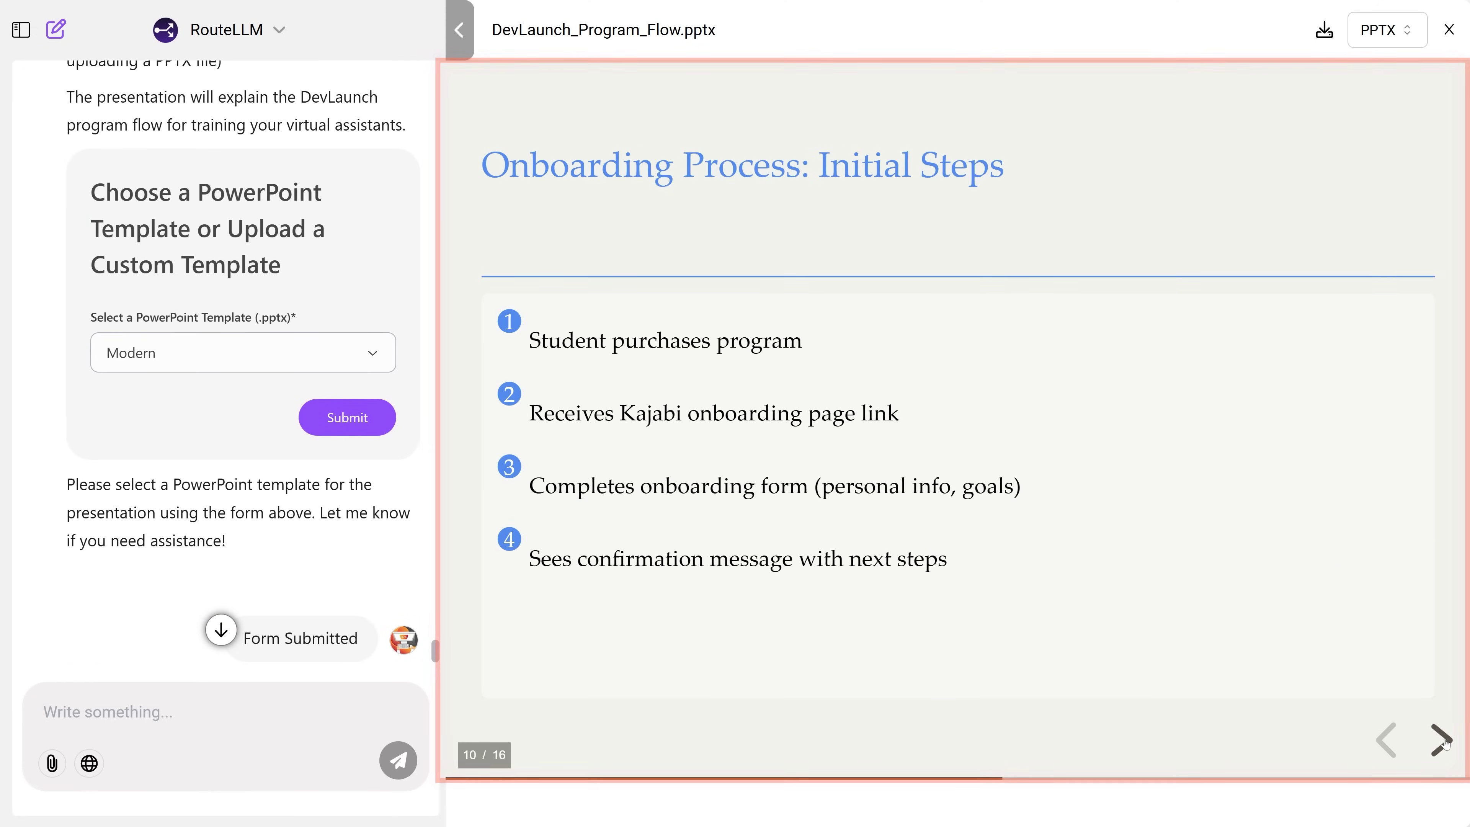
{"action": "left_click", "coordinate": [1441, 741]}
{"action": "left_click", "coordinate": [1441, 741]}
{"action": "left_click", "coordinate": [1441, 742]}
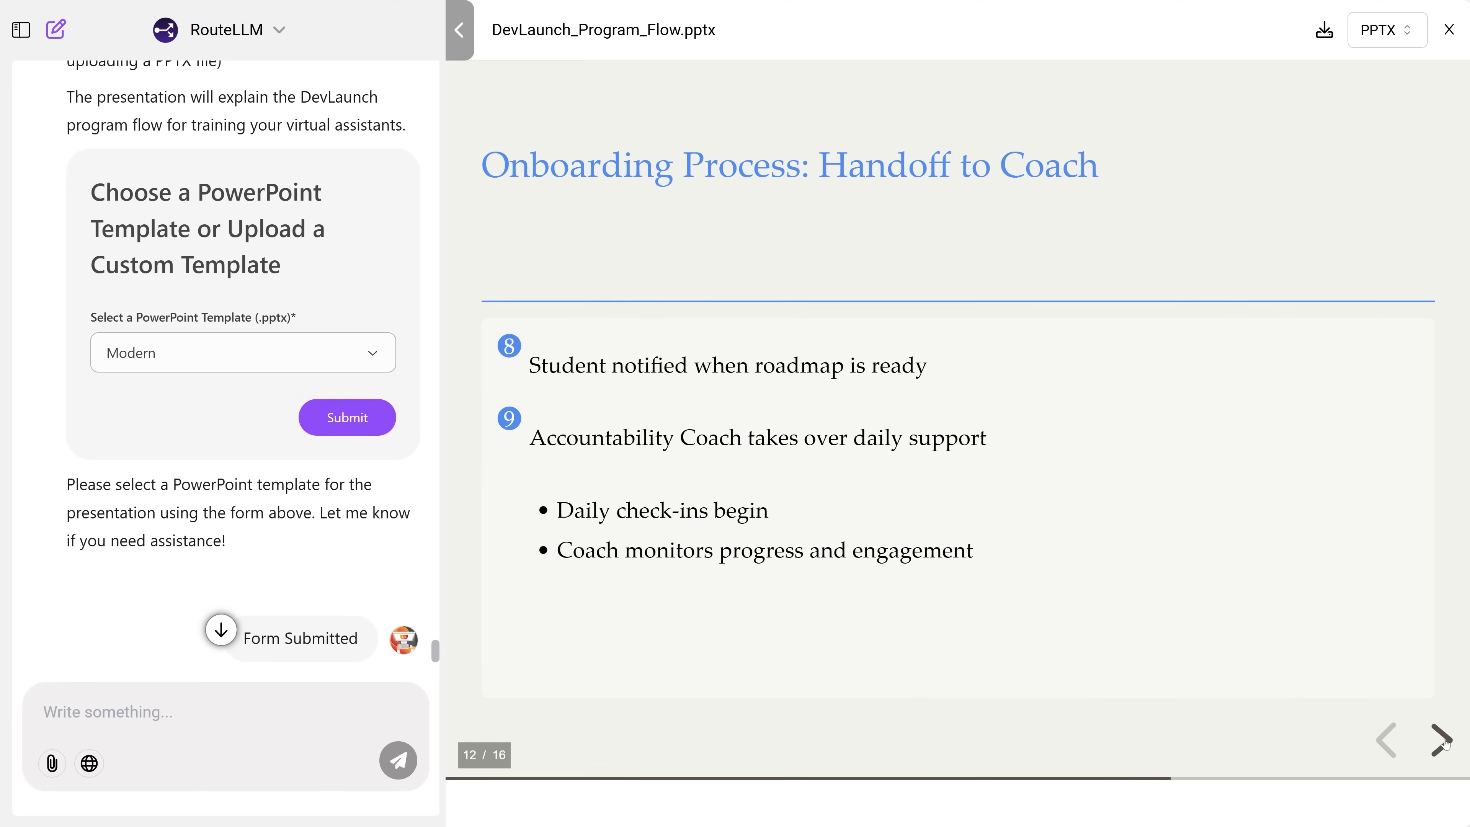
{"action": "left_click", "coordinate": [1441, 741]}
{"action": "left_click", "coordinate": [1441, 741]}
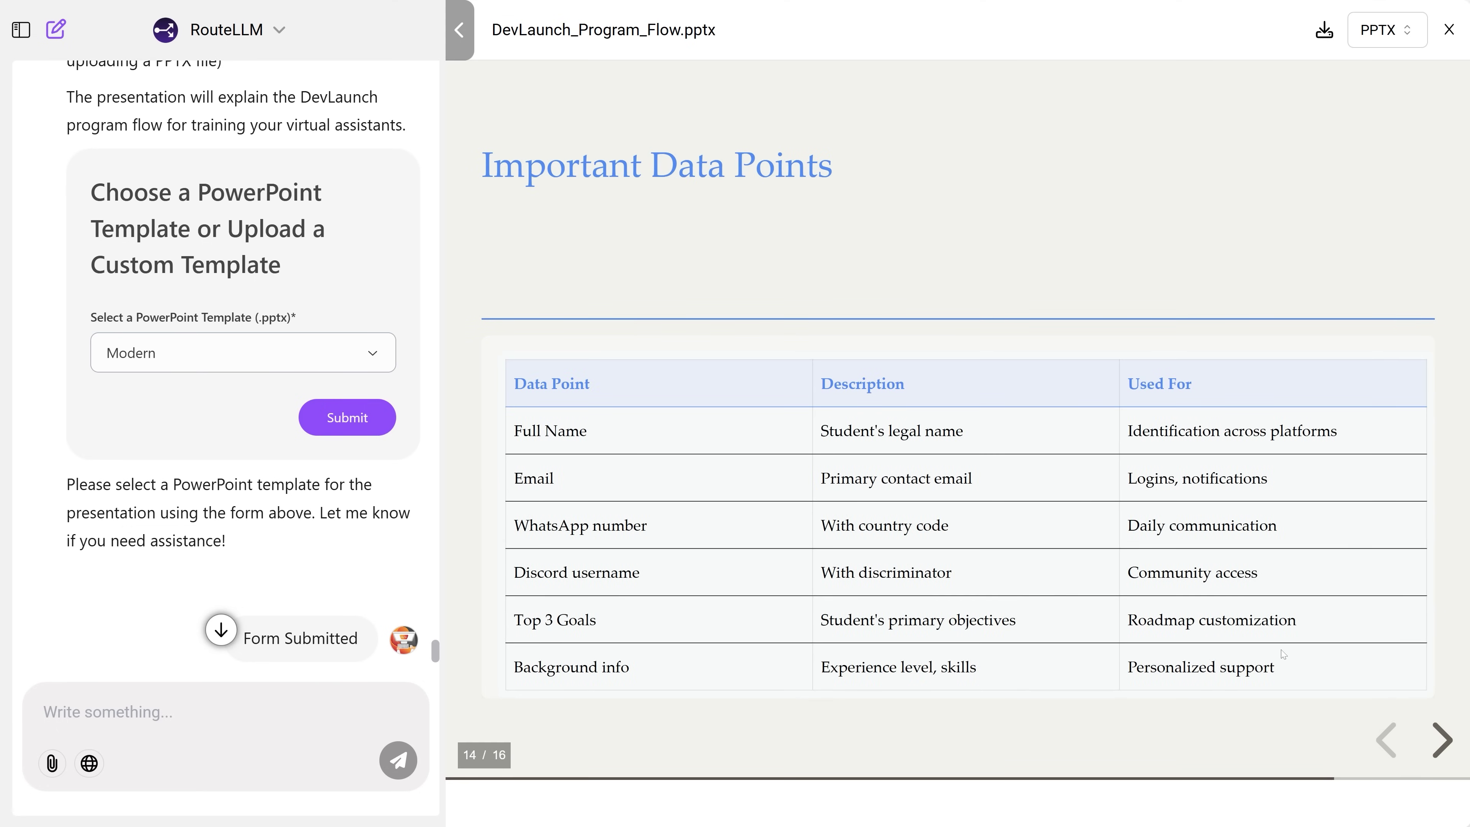
{"action": "left_click", "coordinate": [1440, 735]}
{"action": "left_click", "coordinate": [1441, 734]}
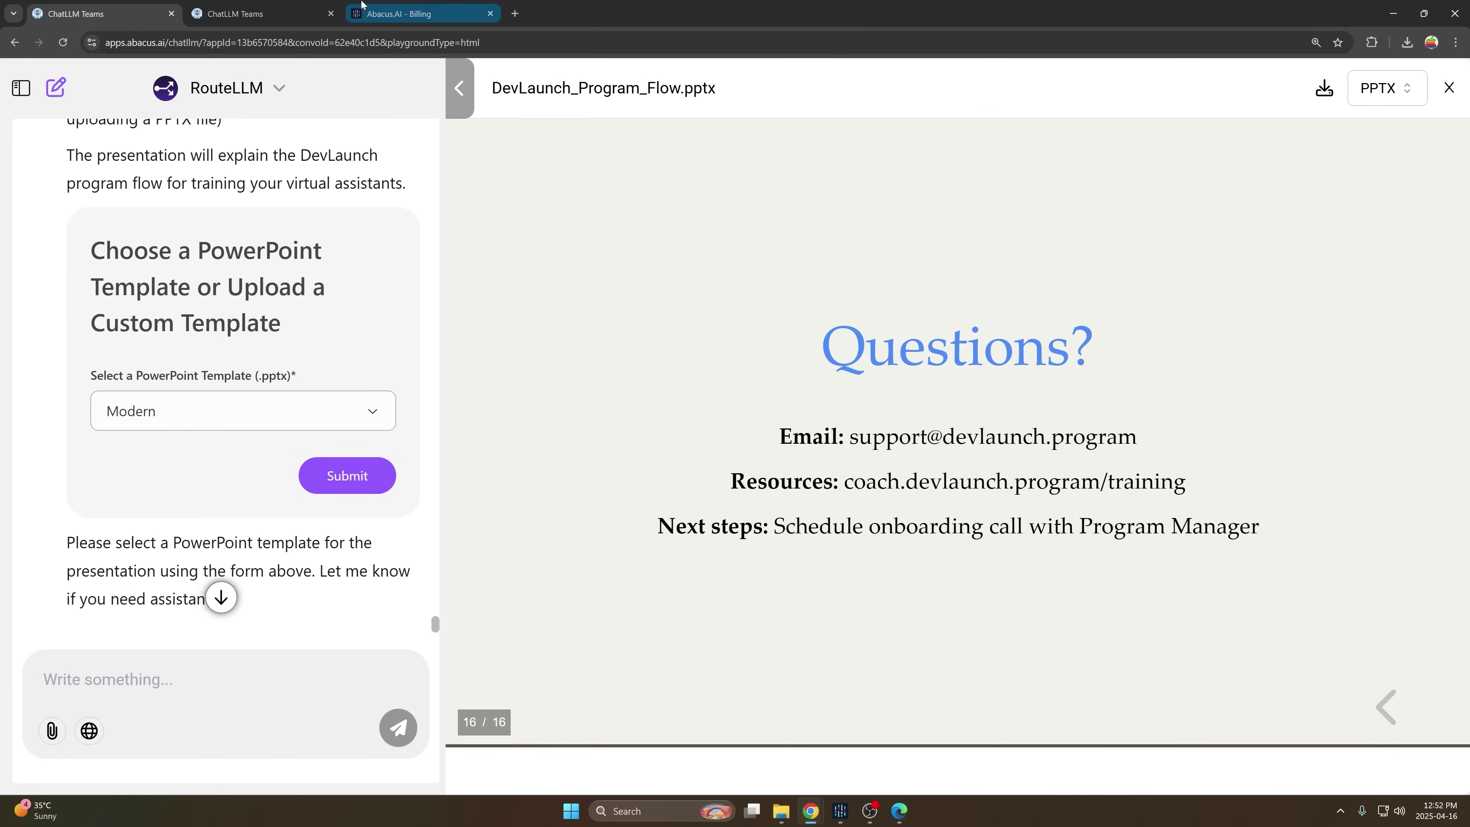
{"action": "left_click", "coordinate": [264, 13]}
Go full screen and look over the additional chat features menu before closing it.
{"action": "key", "text": "F11"}
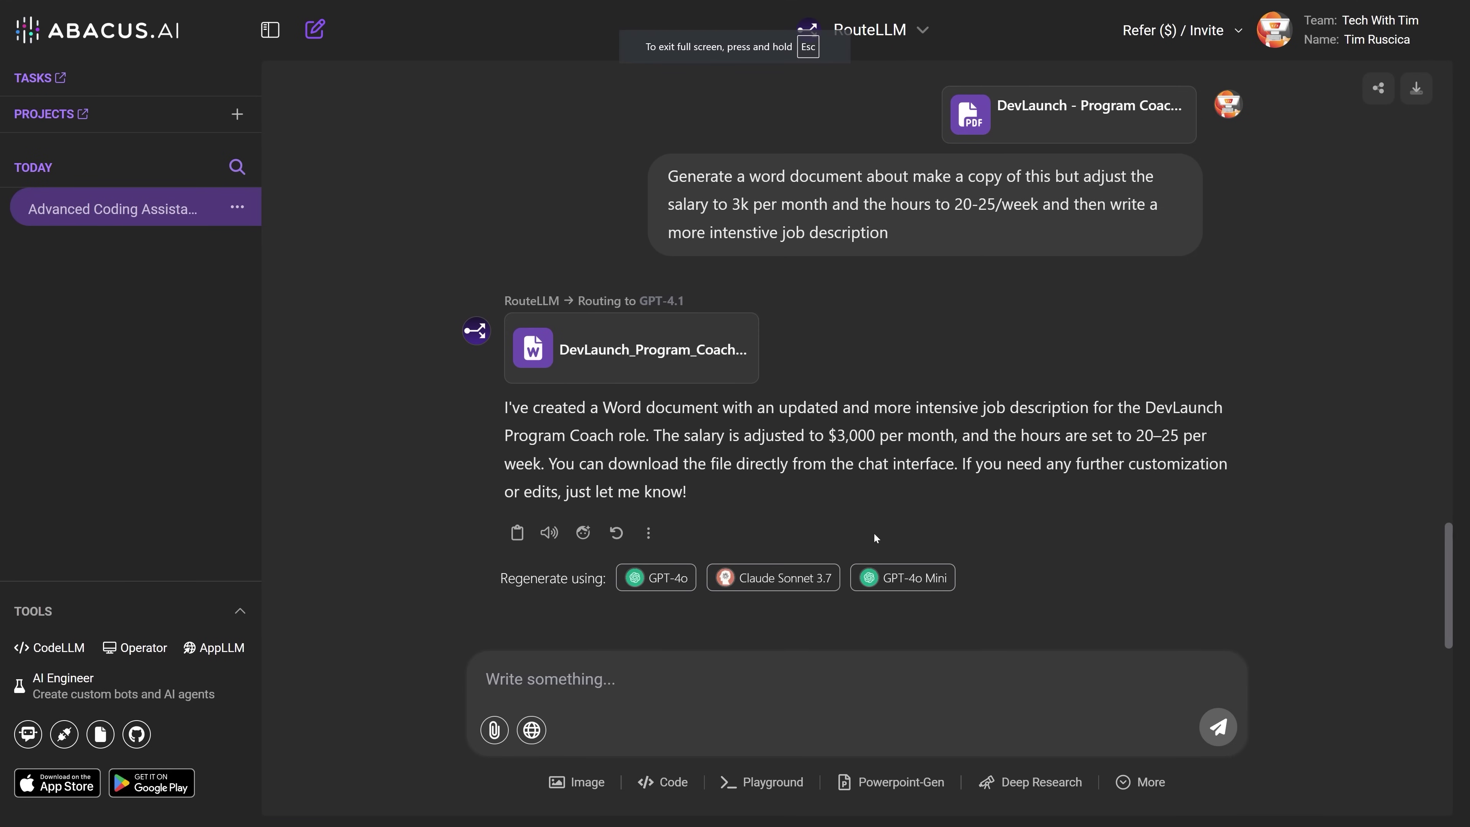
{"action": "left_click", "coordinate": [1144, 783]}
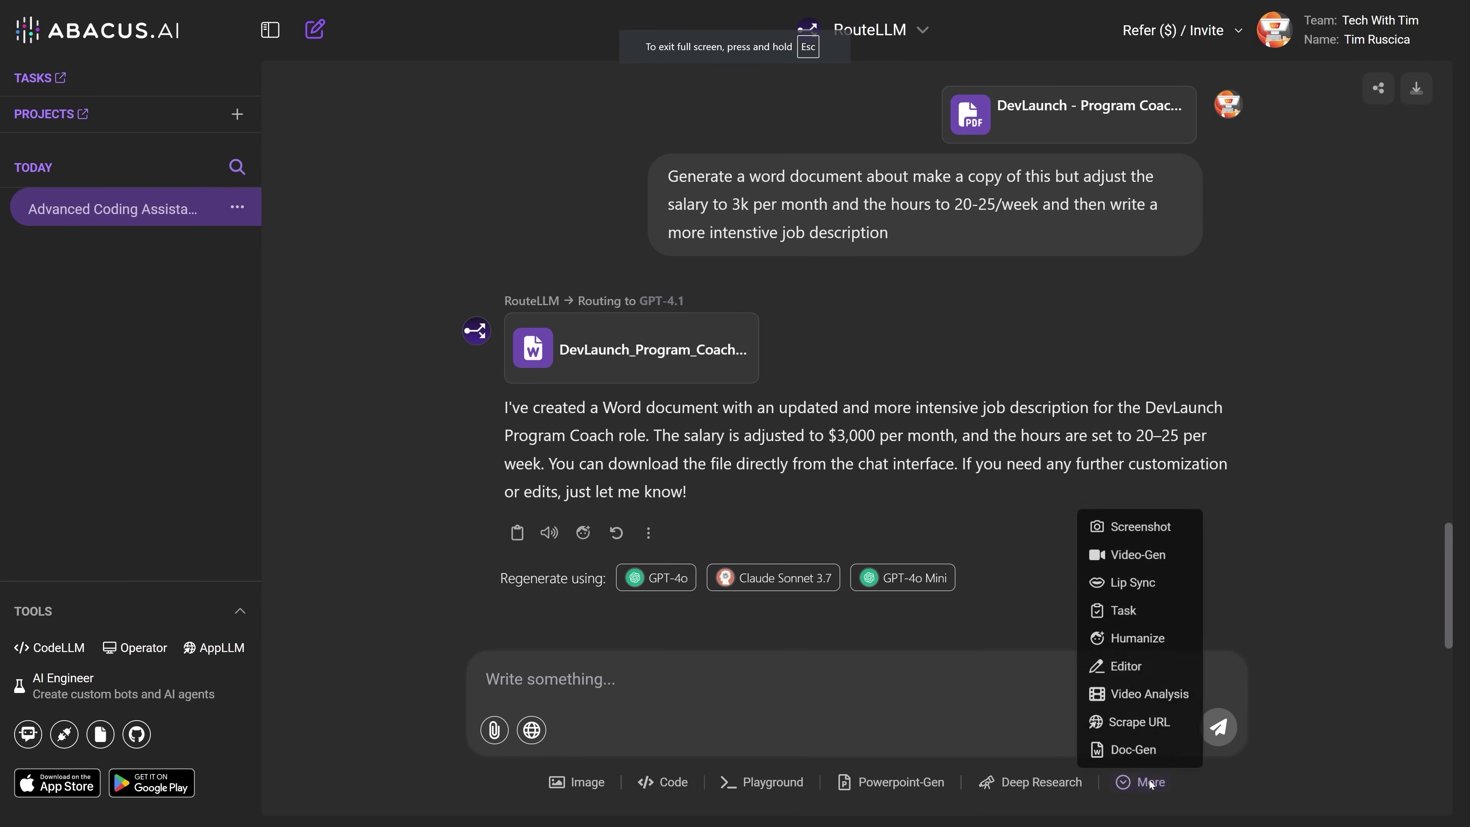
{"action": "left_click", "coordinate": [1284, 506]}
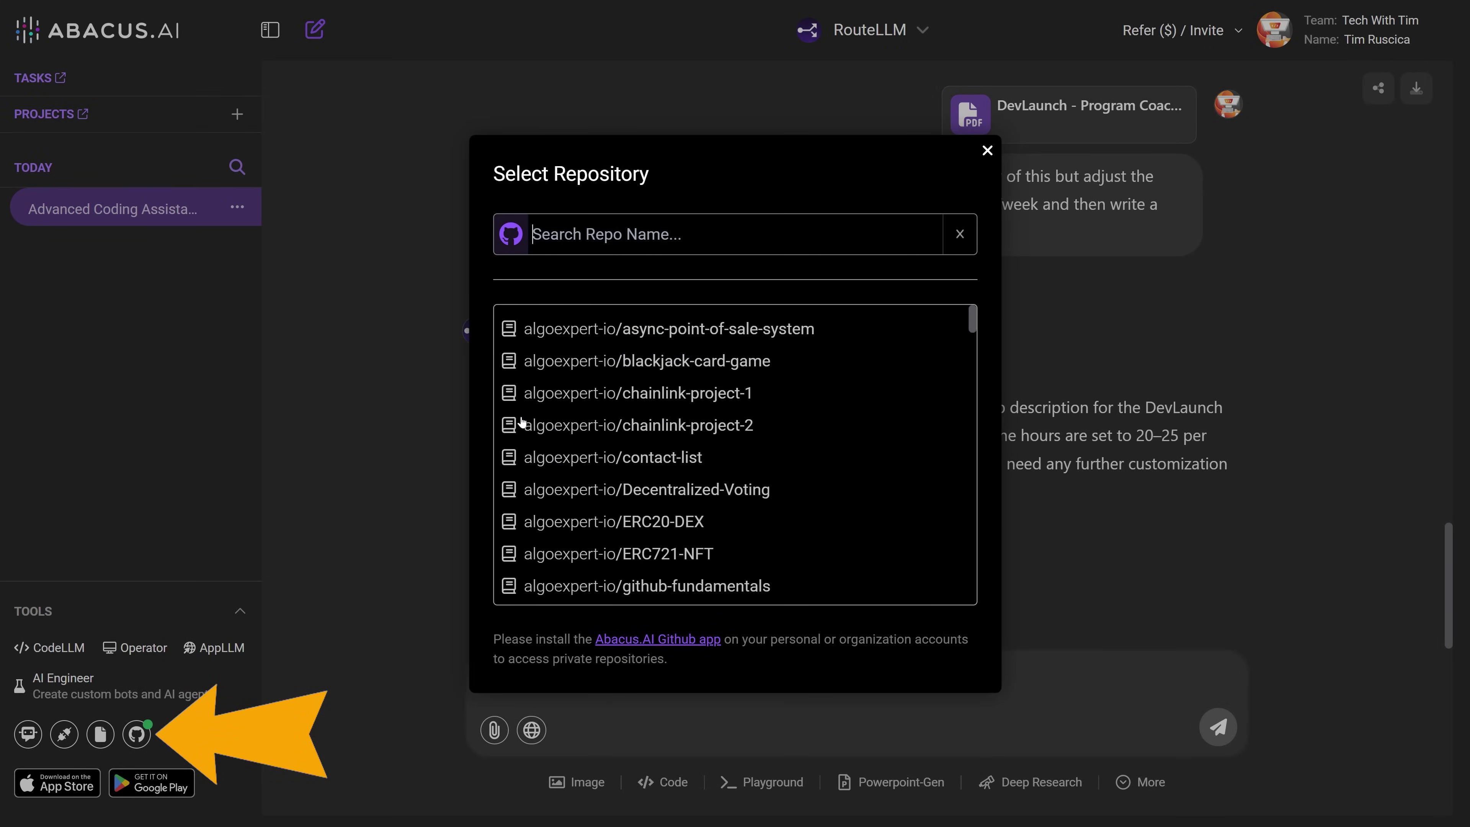
From Django-React-Full-Stack-App, tick the backend and frontend folders and add all 42 files.
{"action": "scroll", "coordinate": [670, 395], "scroll_direction": "down", "scroll_amount": 8}
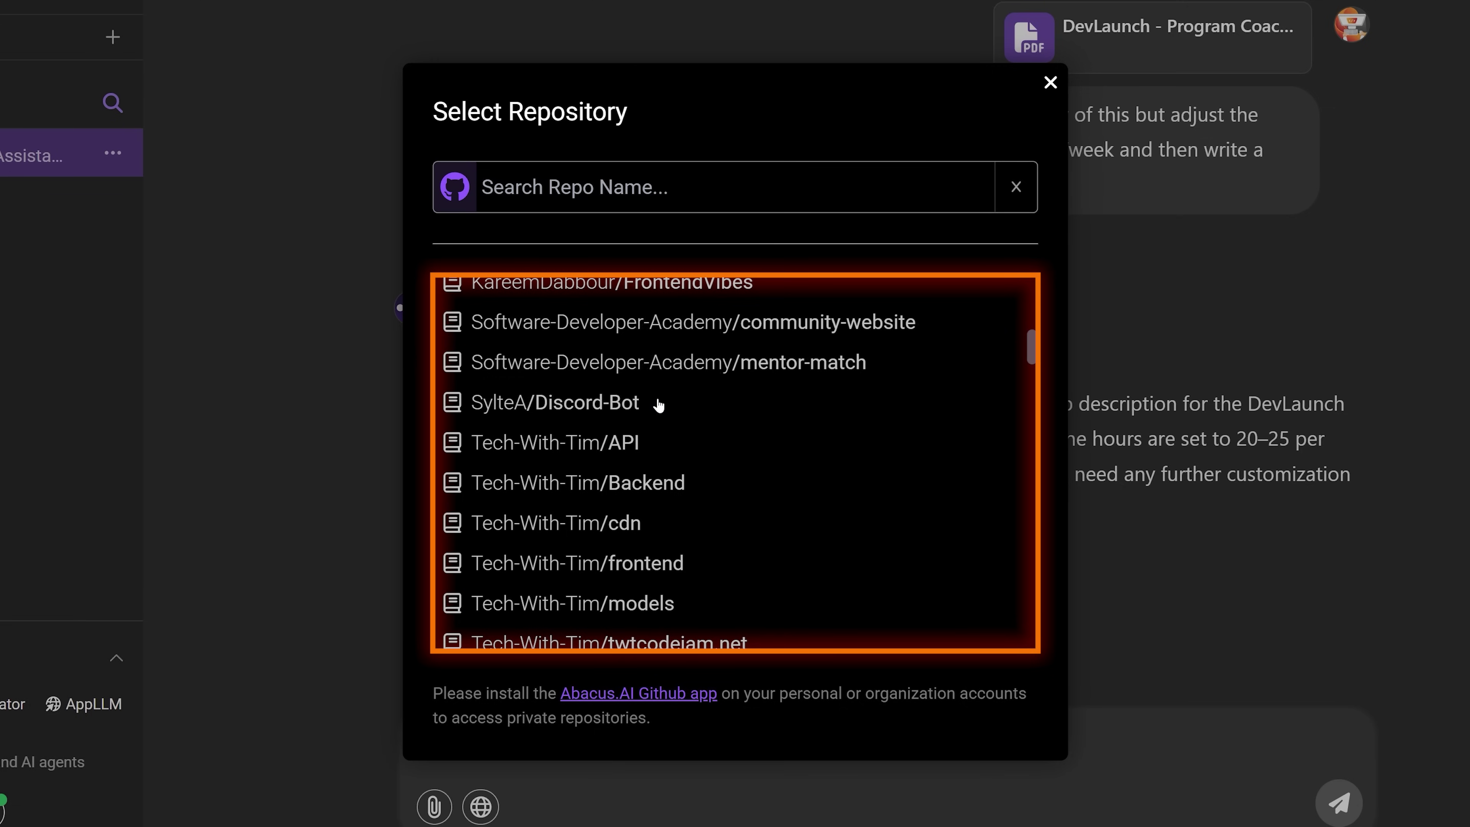
{"action": "scroll", "coordinate": [659, 404], "scroll_direction": "down", "scroll_amount": 5}
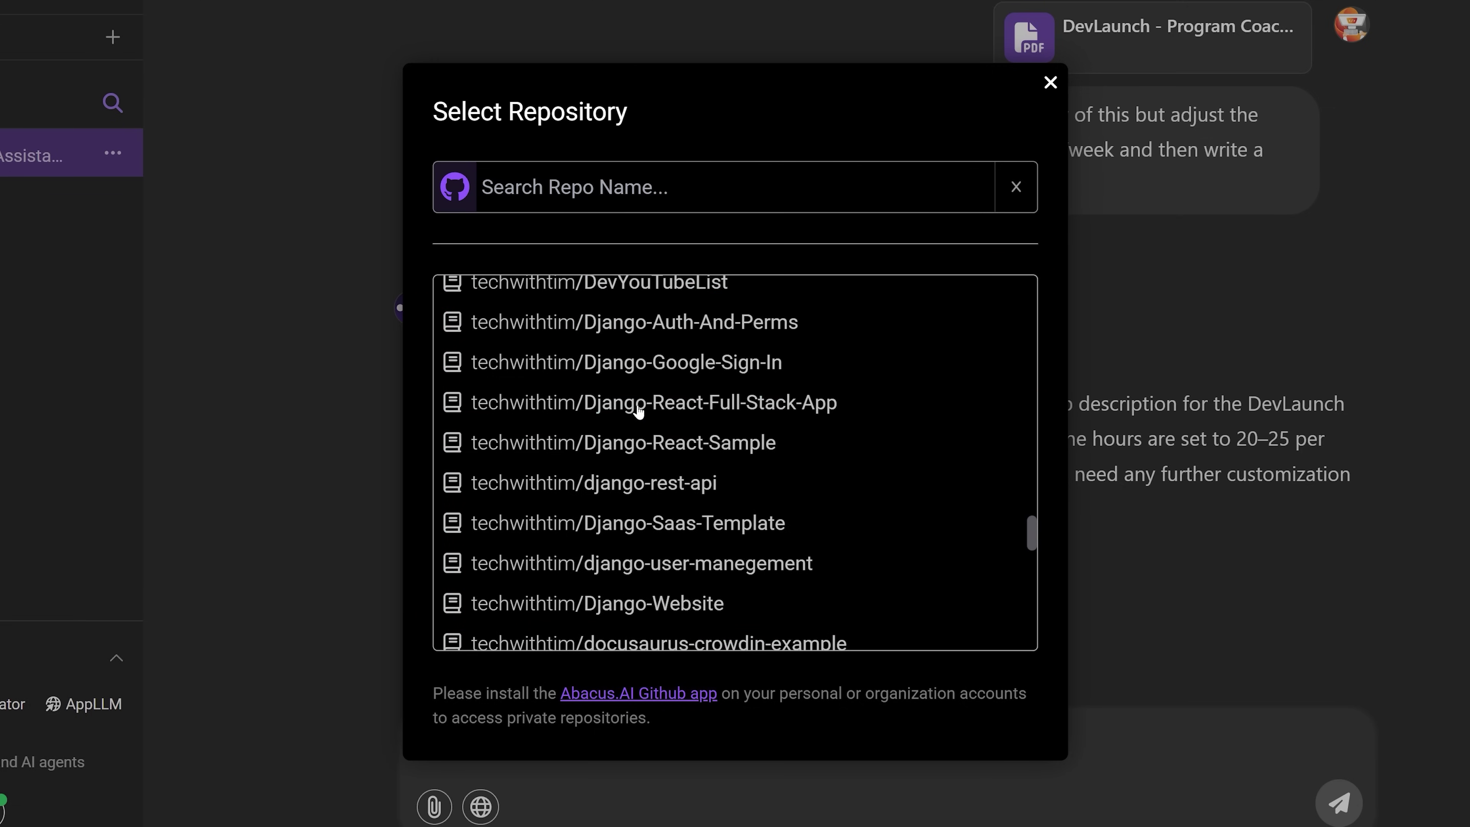
{"action": "left_click", "coordinate": [717, 404]}
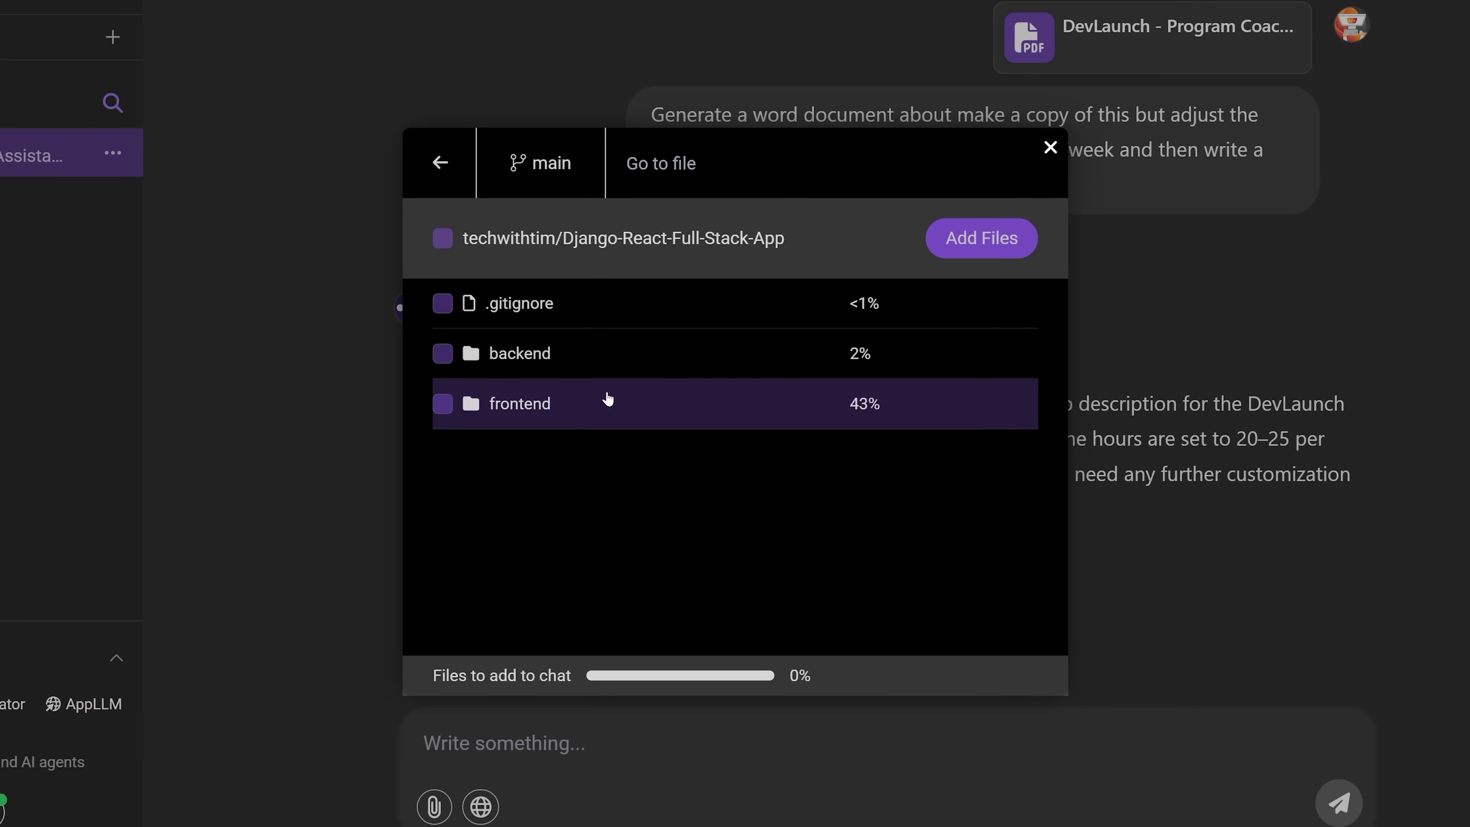
{"action": "left_click", "coordinate": [443, 353]}
{"action": "left_click", "coordinate": [443, 404]}
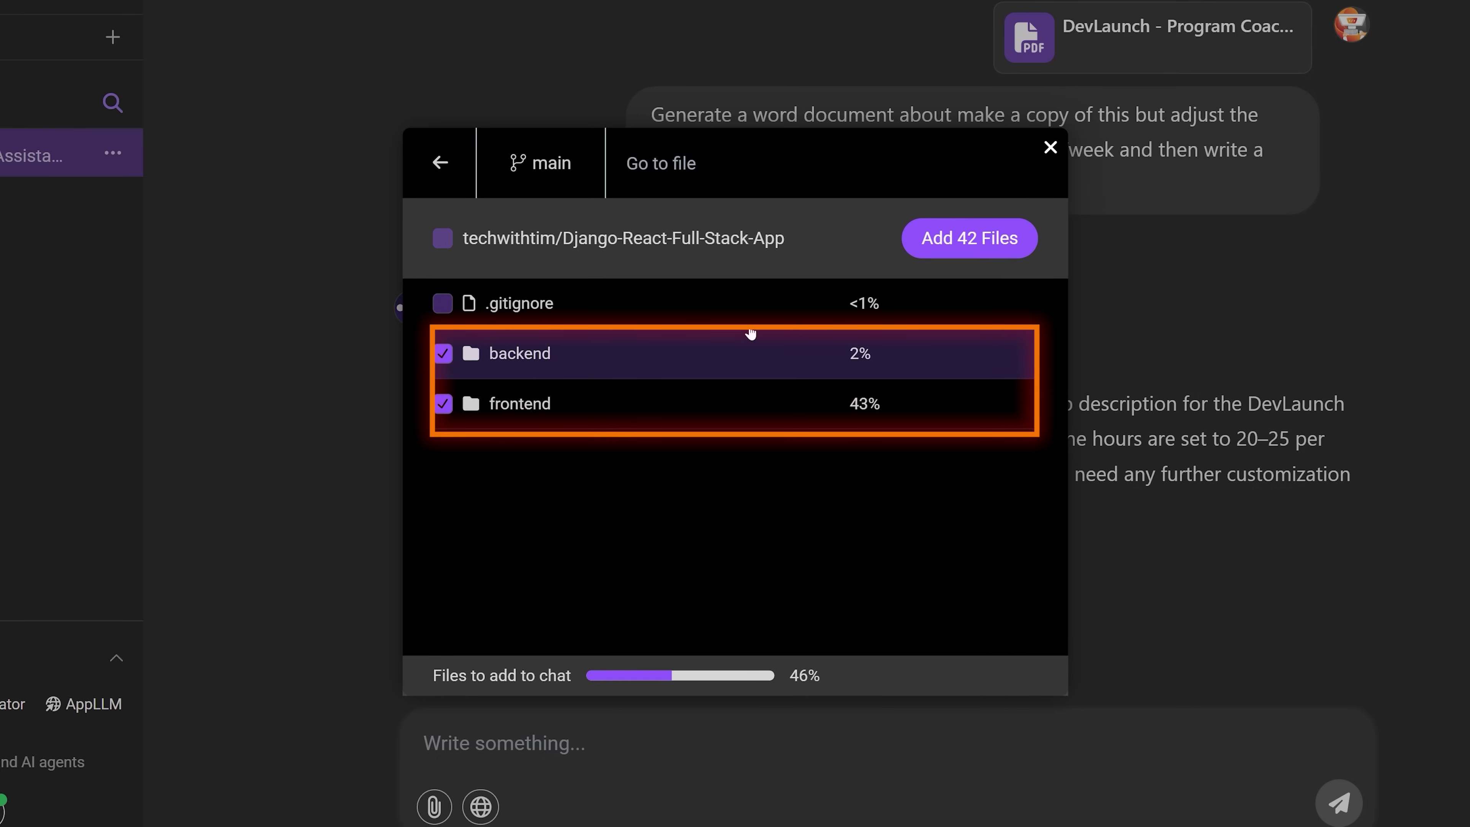
{"action": "left_click", "coordinate": [970, 238]}
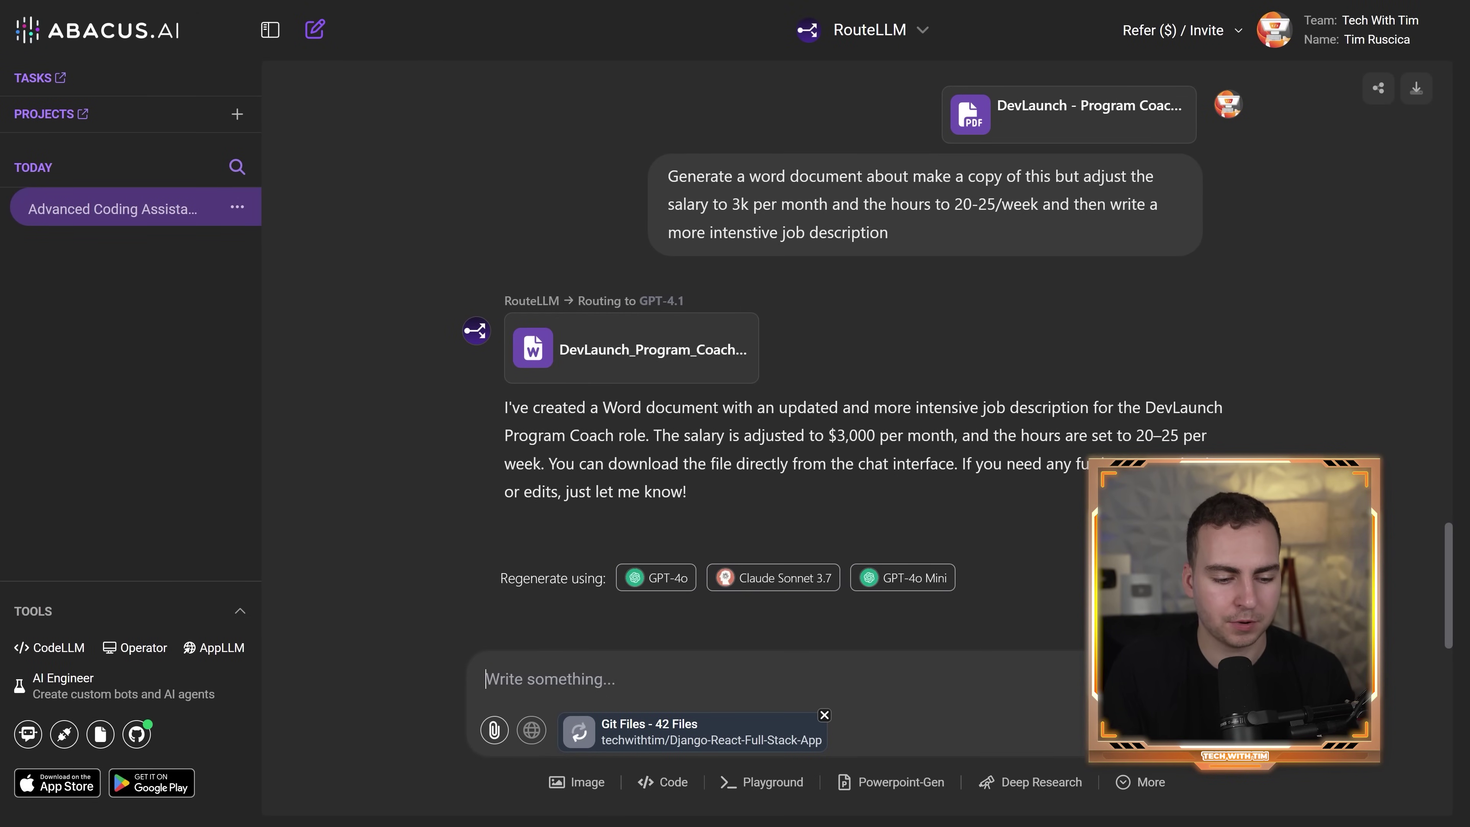
Send 'can you describe this code base in detail and give me any suggestions for improvement'.
{"action": "type", "text": "can you describe this code base in detail and give me any suggestions for improvements"}
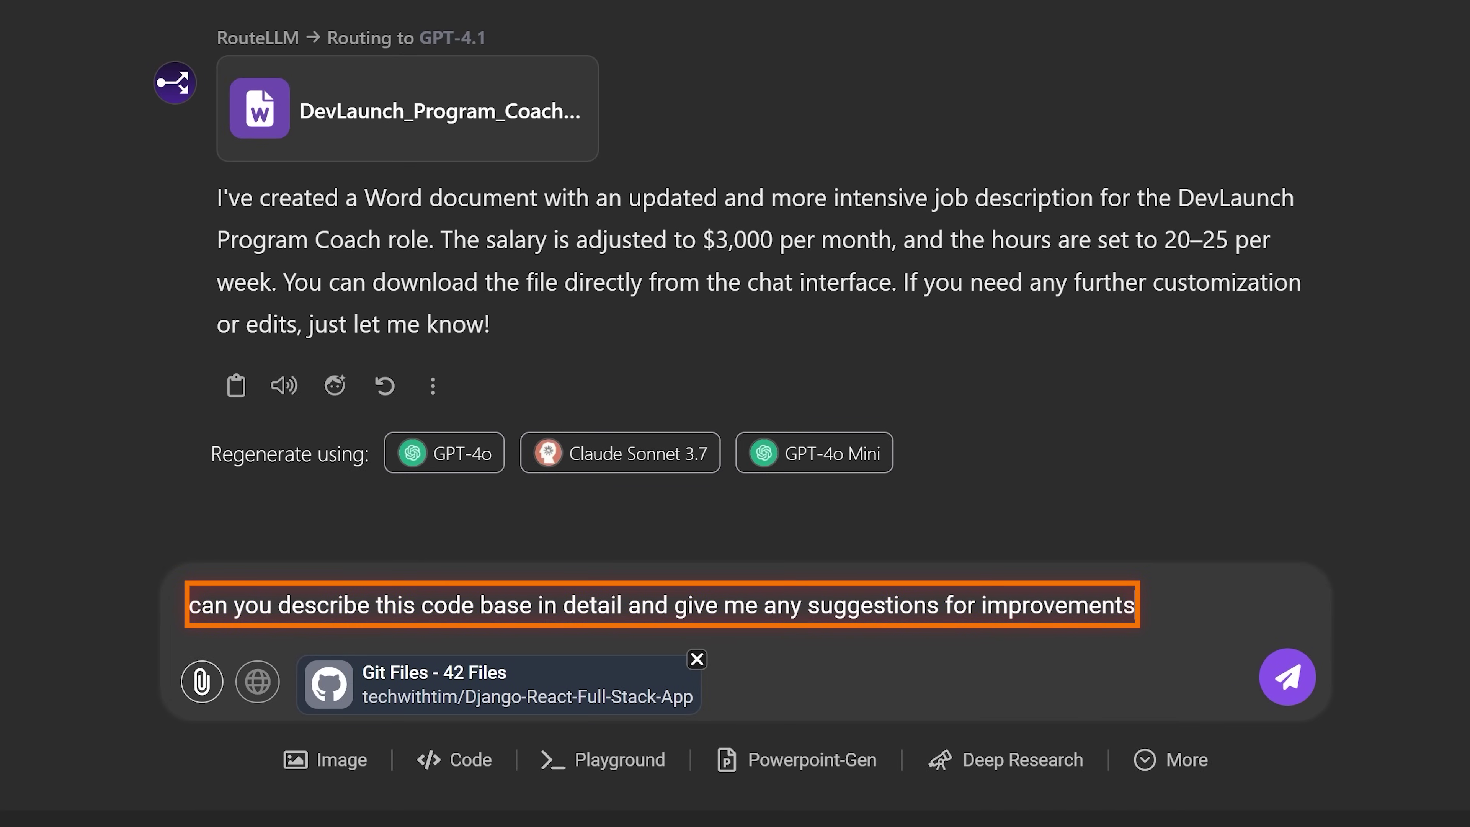
{"action": "key", "text": "Return"}
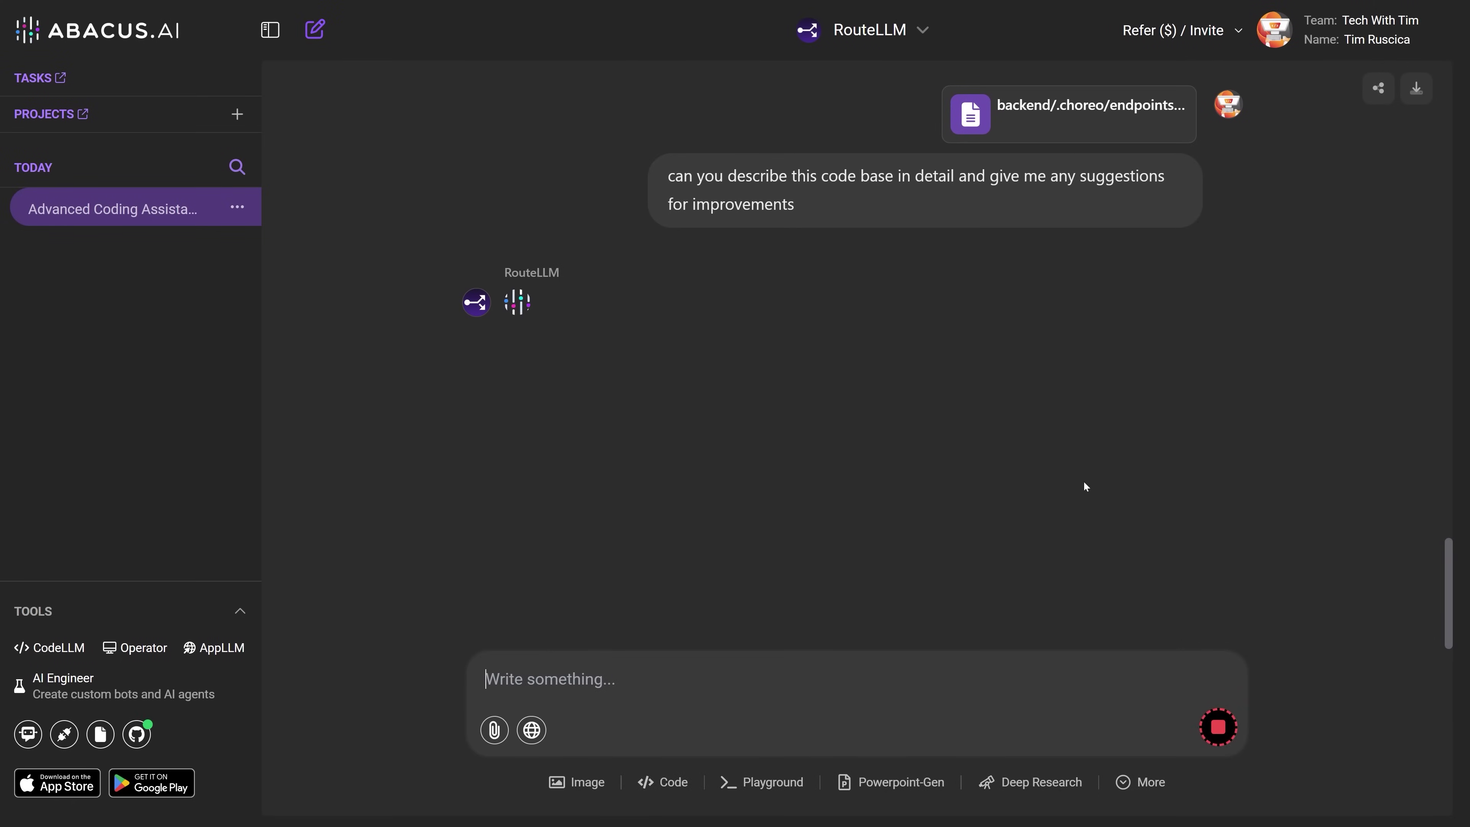
{"action": "scroll", "coordinate": [1010, 133], "scroll_direction": "up", "scroll_amount": 1}
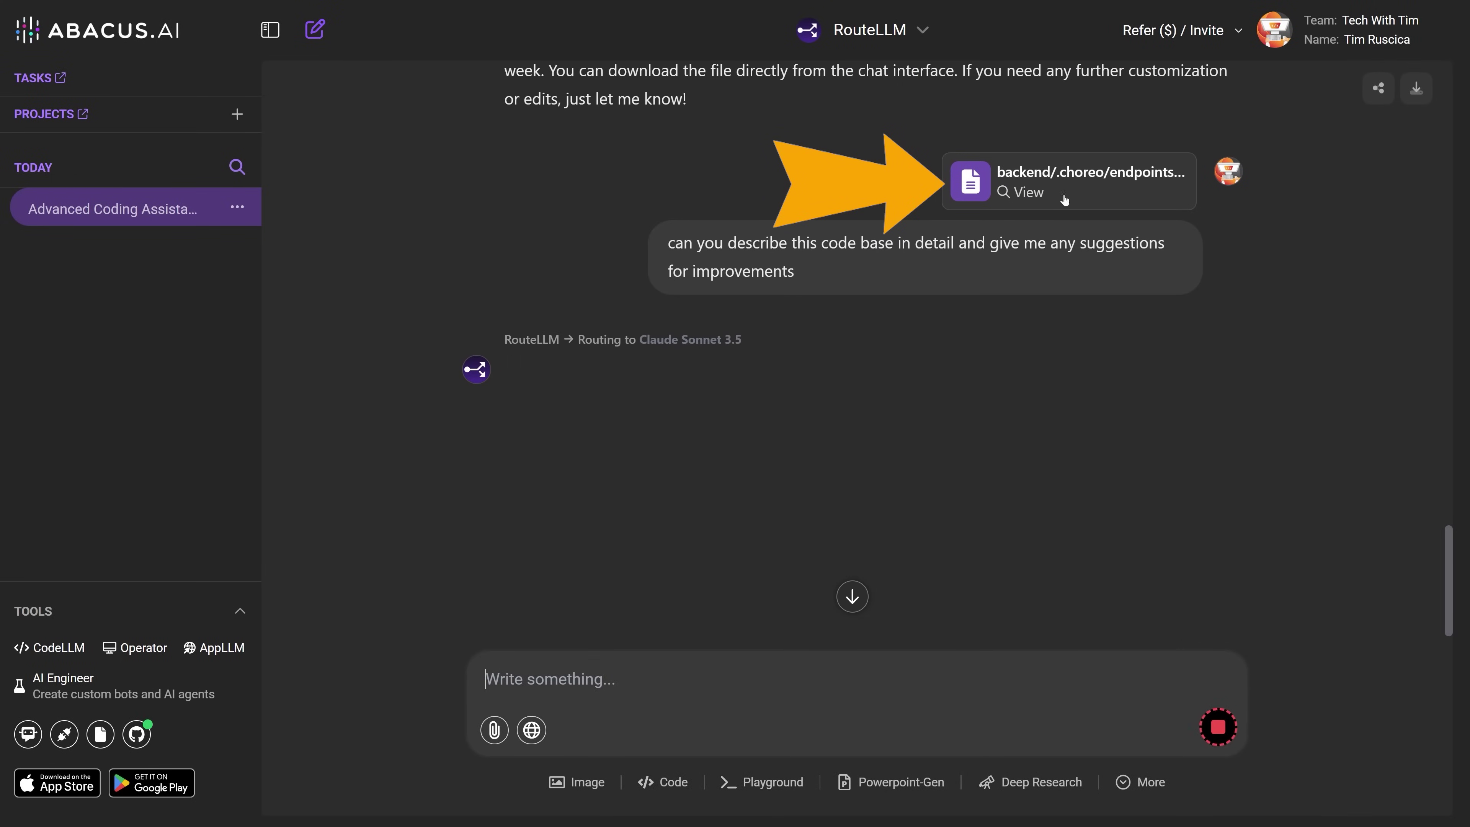
{"action": "scroll", "coordinate": [984, 345], "scroll_direction": "down", "scroll_amount": 1}
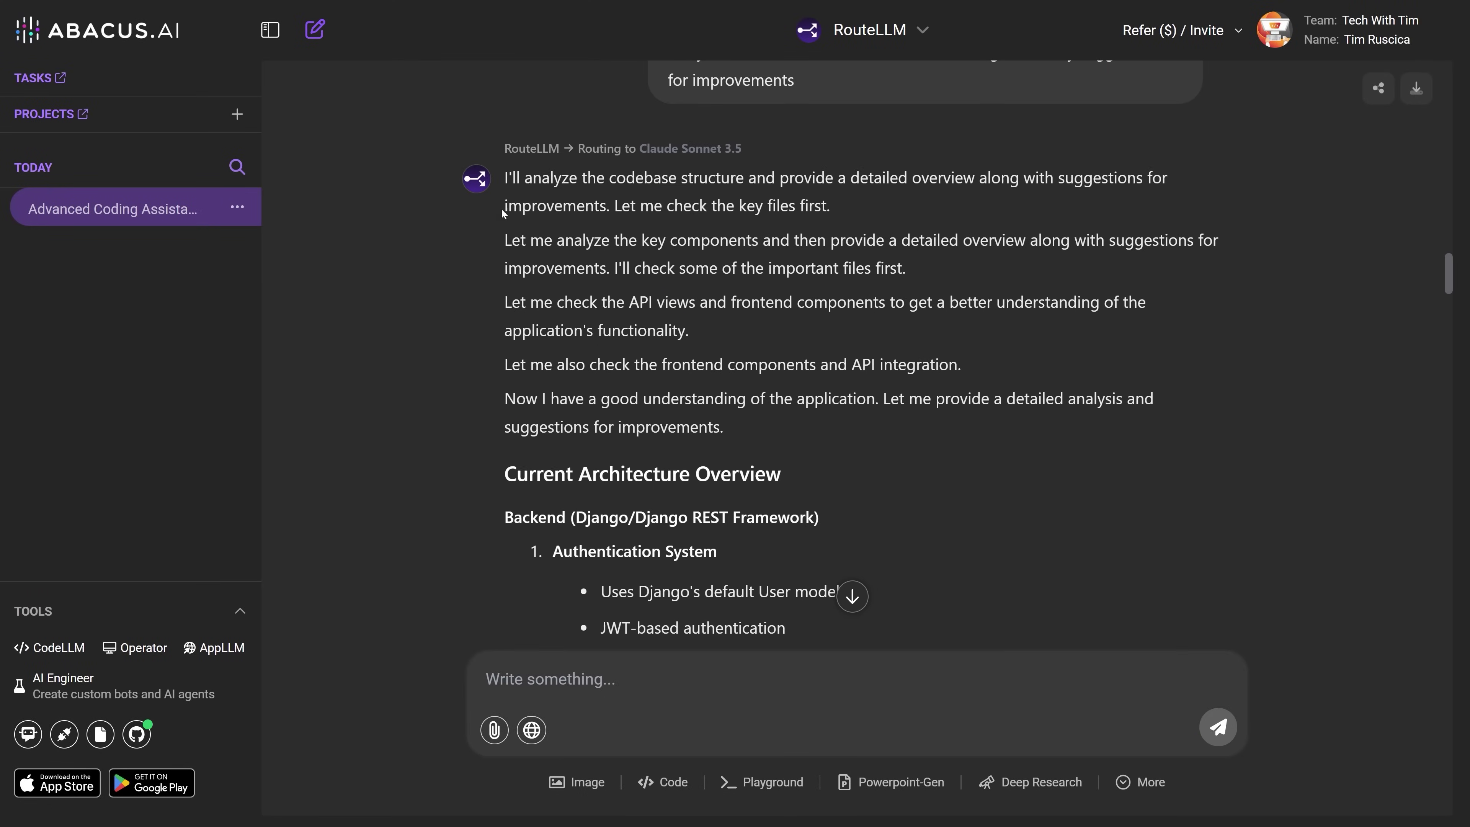
Read the reply's architecture overview and Authentication System sections, highlighting key passages.
{"action": "left_click_drag", "start_coordinate": [504, 178], "coordinate": [831, 205]}
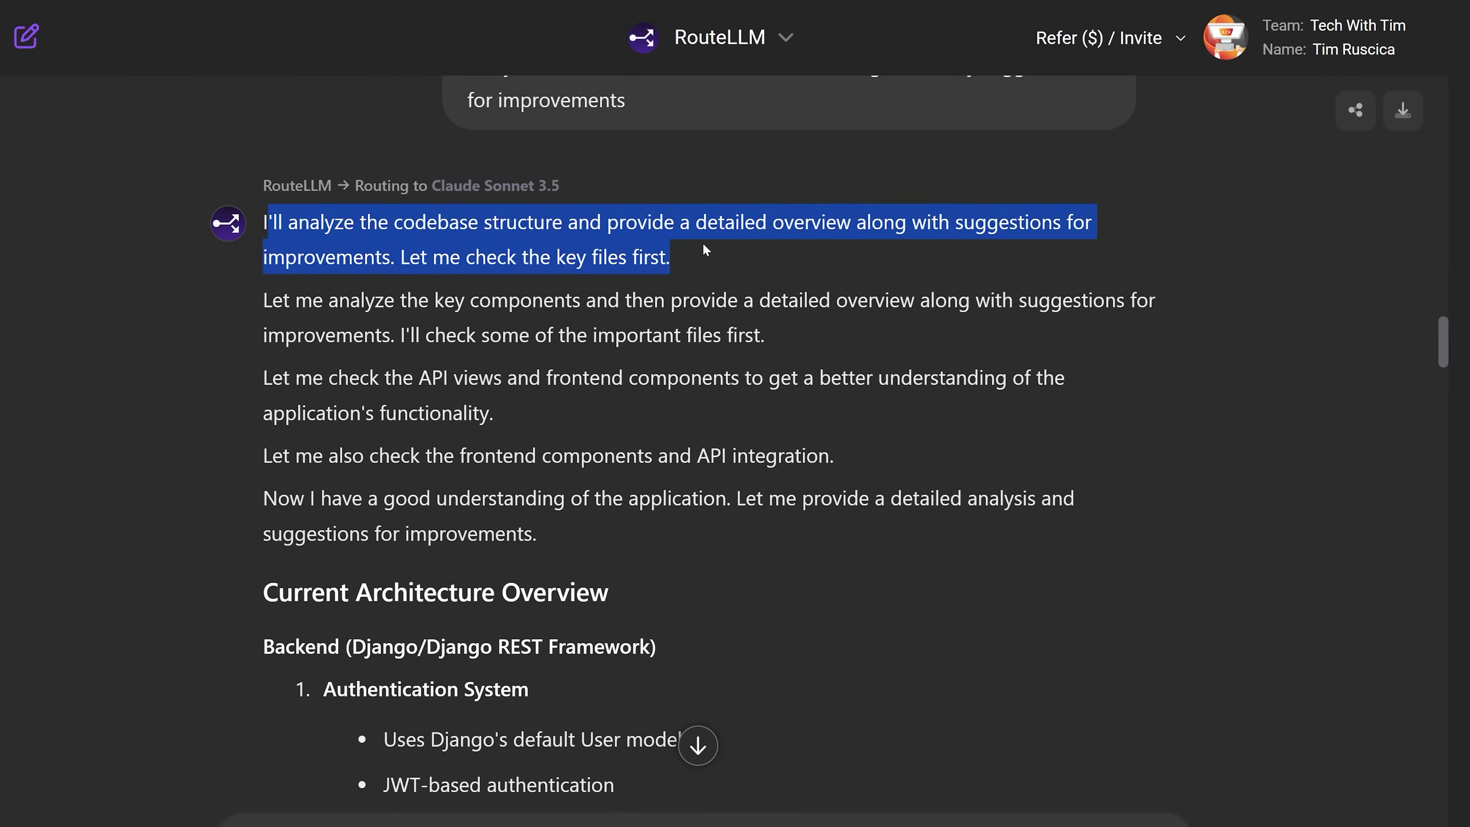
{"action": "left_click_drag", "start_coordinate": [498, 148], "coordinate": [739, 268]}
{"action": "left_click_drag", "start_coordinate": [529, 302], "coordinate": [694, 325]}
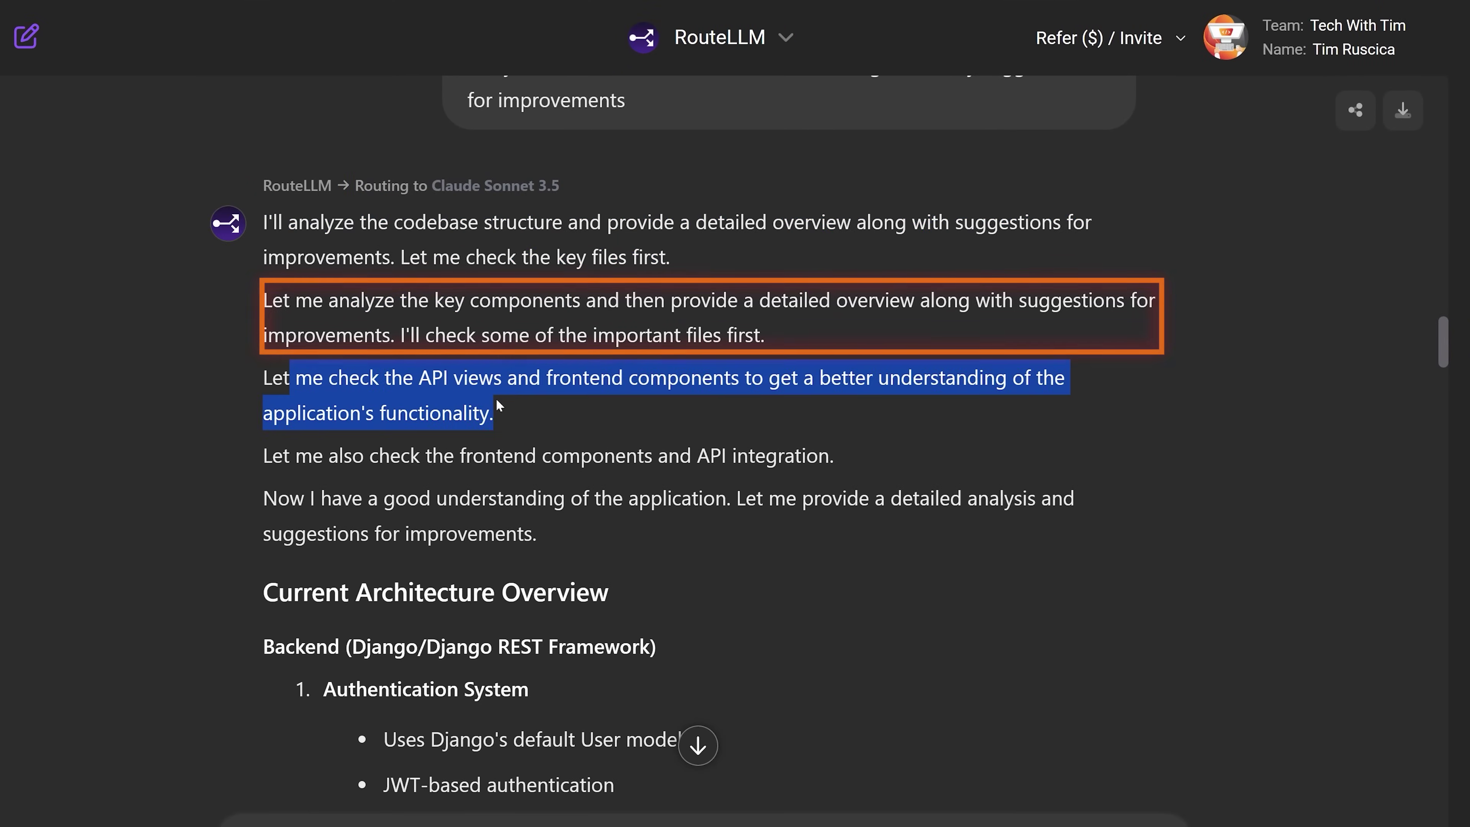
{"action": "scroll", "coordinate": [499, 406], "scroll_direction": "down", "scroll_amount": 3}
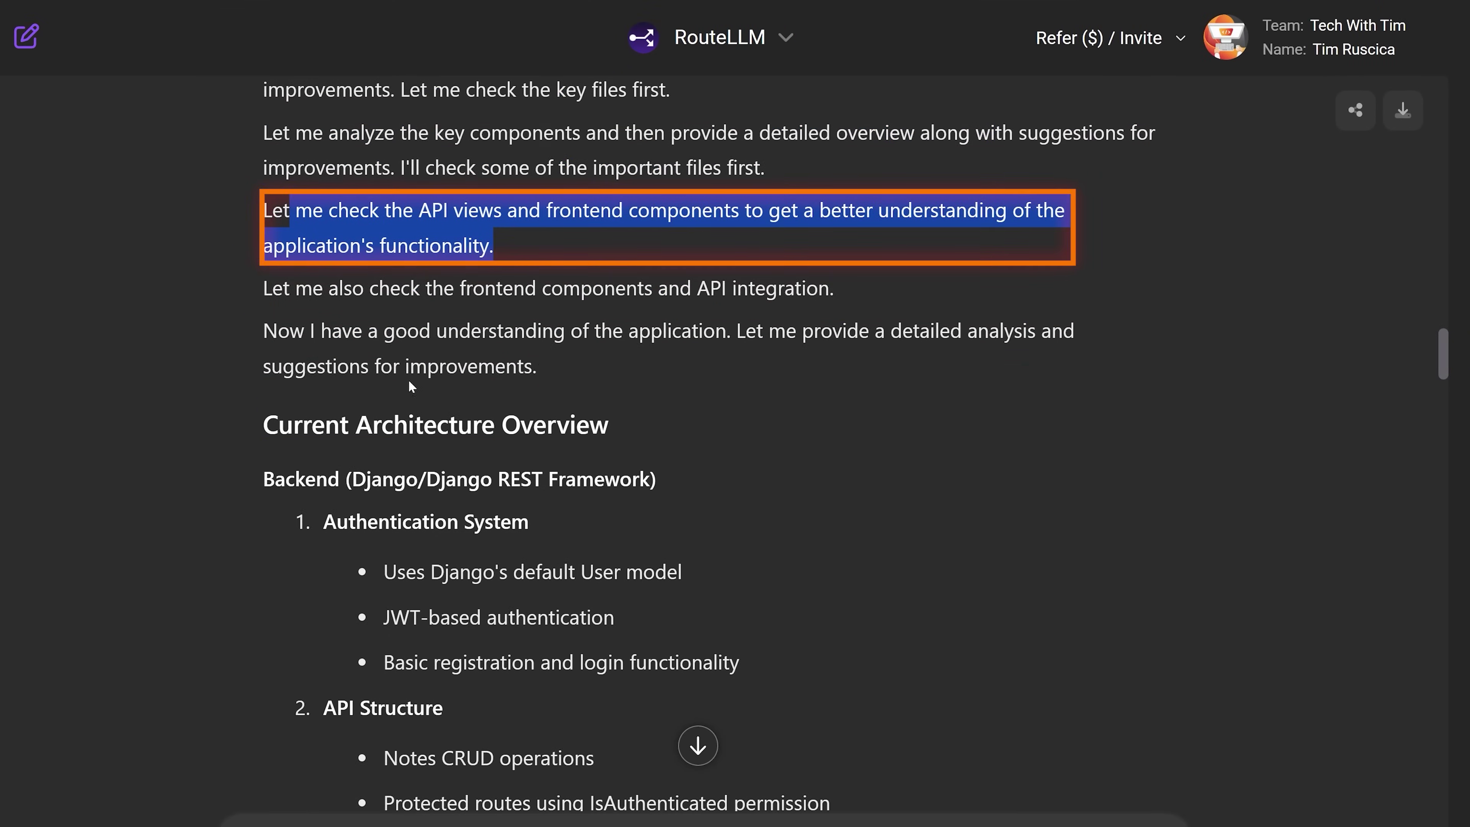
{"action": "left_click_drag", "start_coordinate": [264, 330], "coordinate": [633, 365]}
{"action": "scroll", "coordinate": [709, 385], "scroll_direction": "down", "scroll_amount": 3}
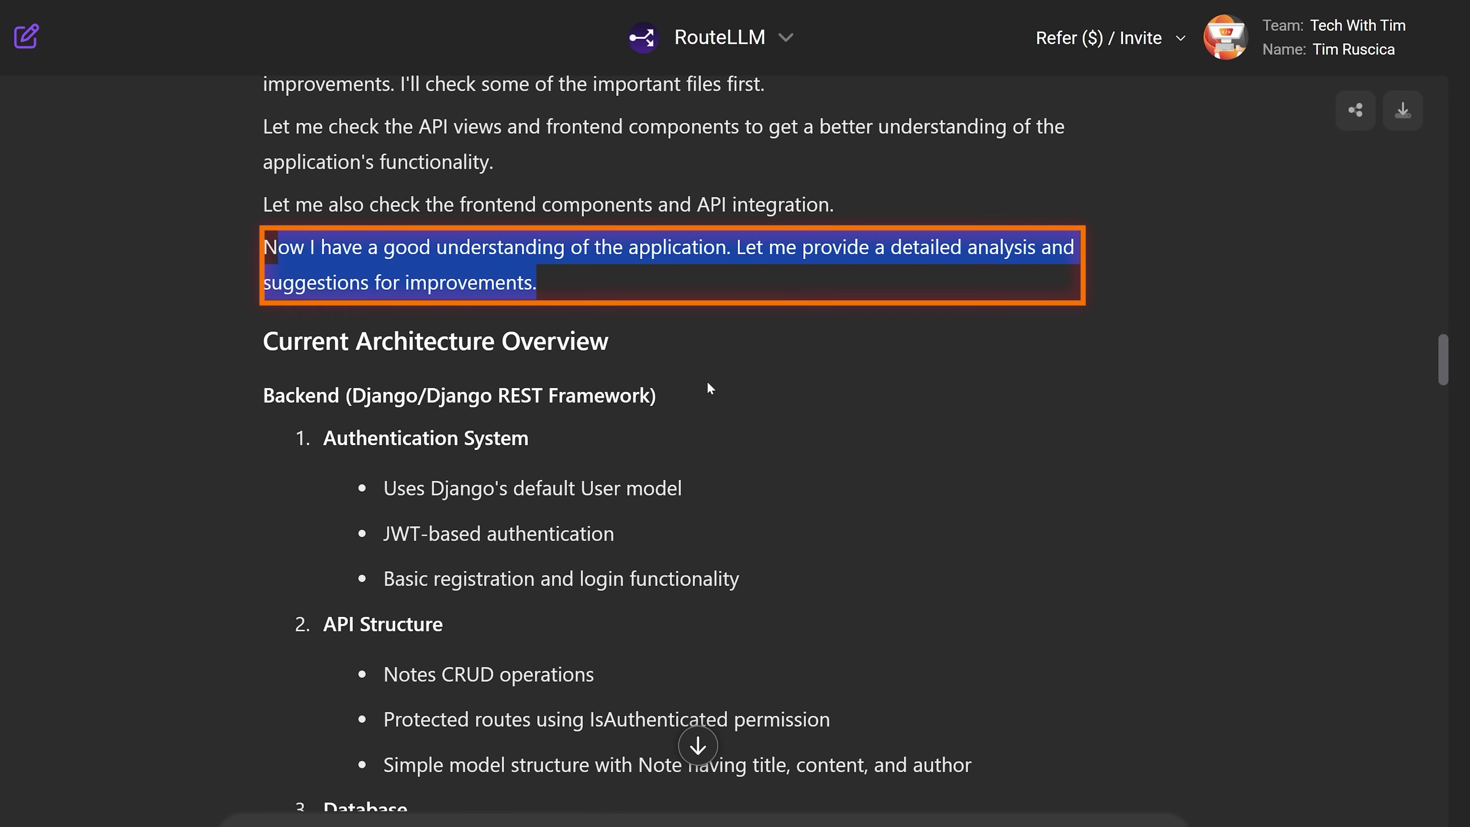
{"action": "scroll", "coordinate": [720, 319], "scroll_direction": "down", "scroll_amount": 3}
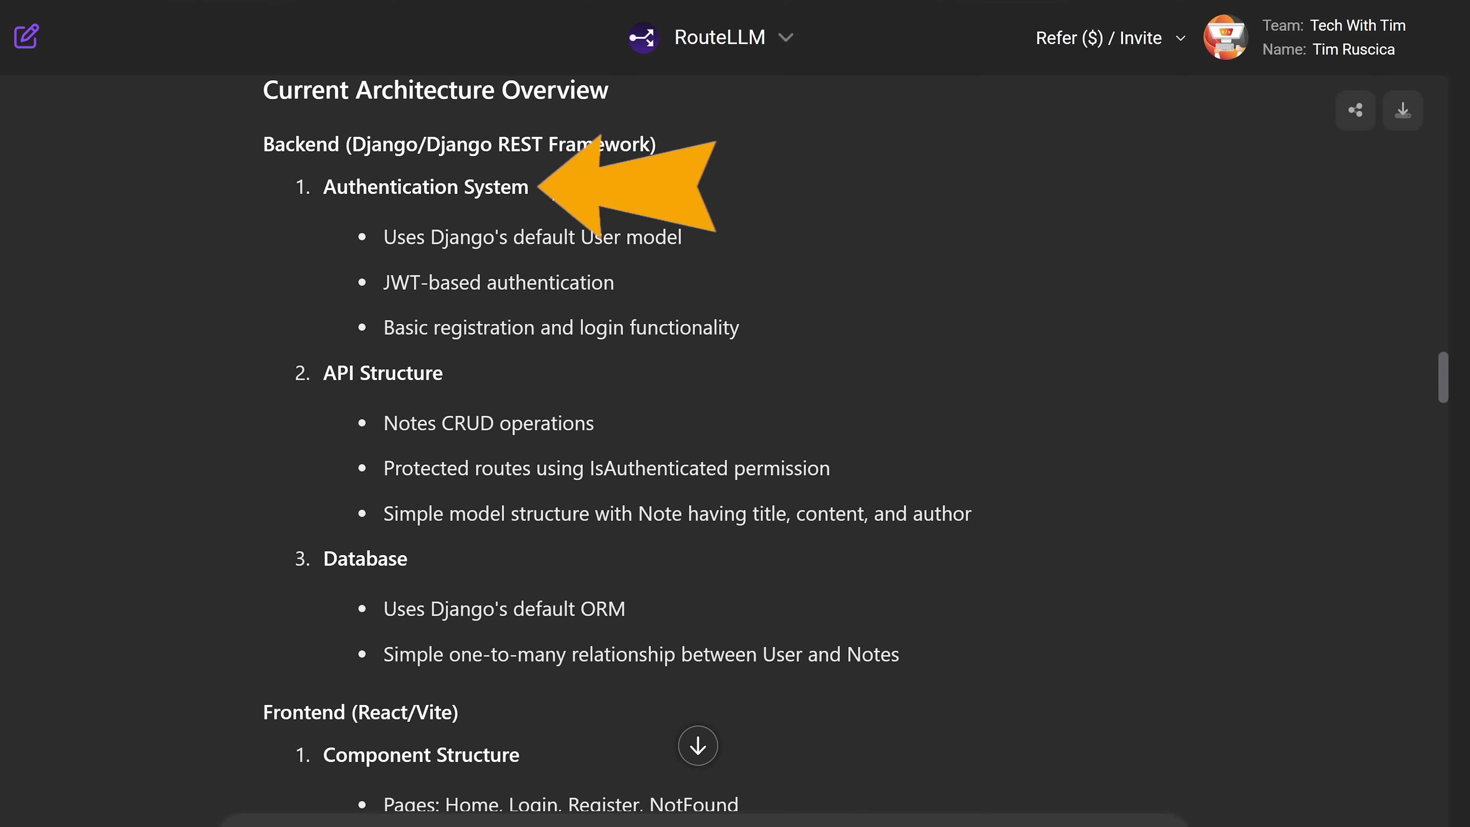
{"action": "left_click_drag", "start_coordinate": [512, 187], "coordinate": [323, 187]}
{"action": "left_click_drag", "start_coordinate": [384, 237], "coordinate": [614, 237]}
{"action": "left_click_drag", "start_coordinate": [383, 283], "coordinate": [516, 282]}
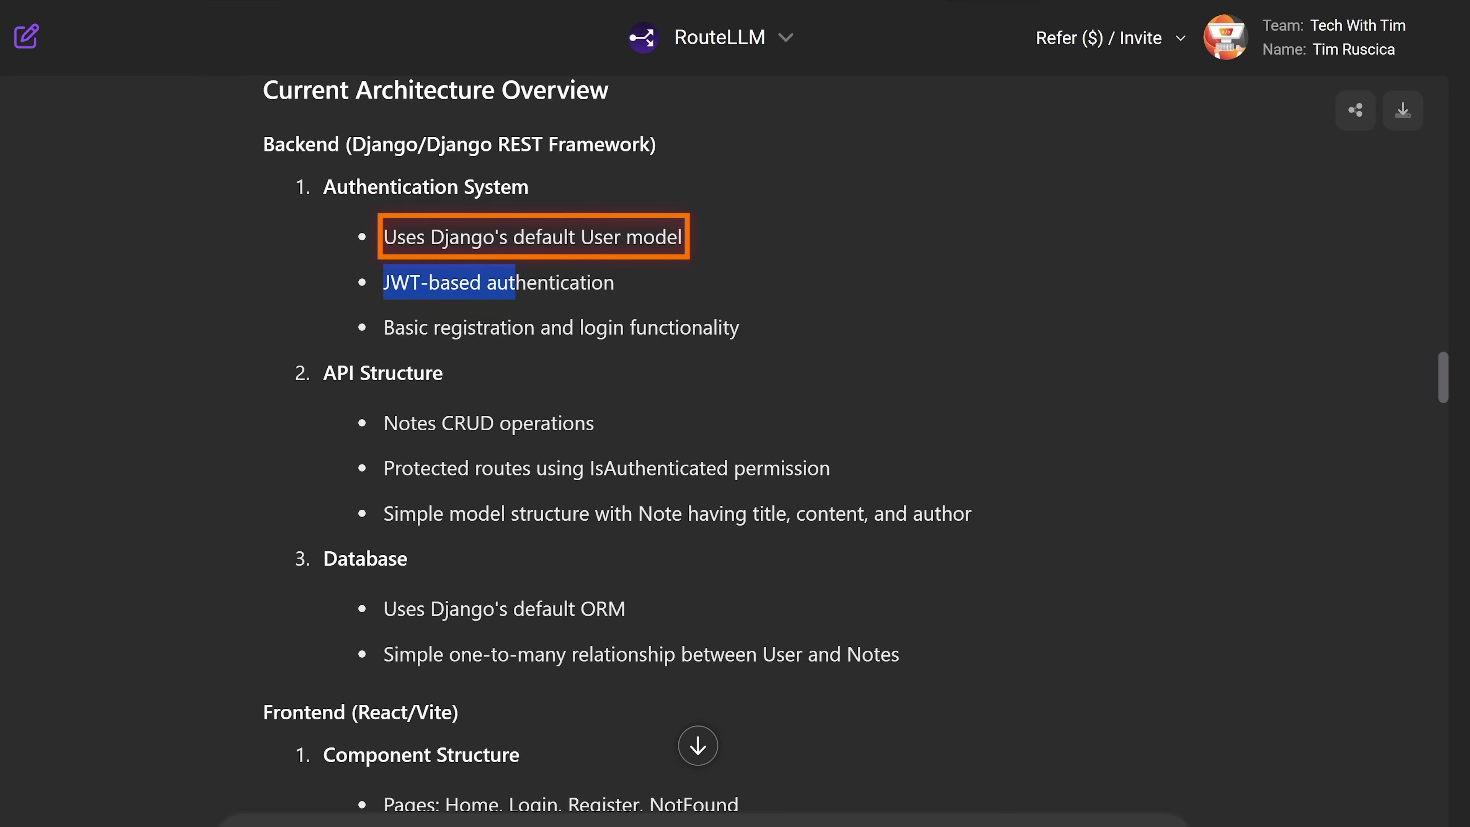
{"action": "scroll", "coordinate": [496, 233], "scroll_direction": "down", "scroll_amount": 3}
{"action": "scroll", "coordinate": [497, 234], "scroll_direction": "down", "scroll_amount": 2}
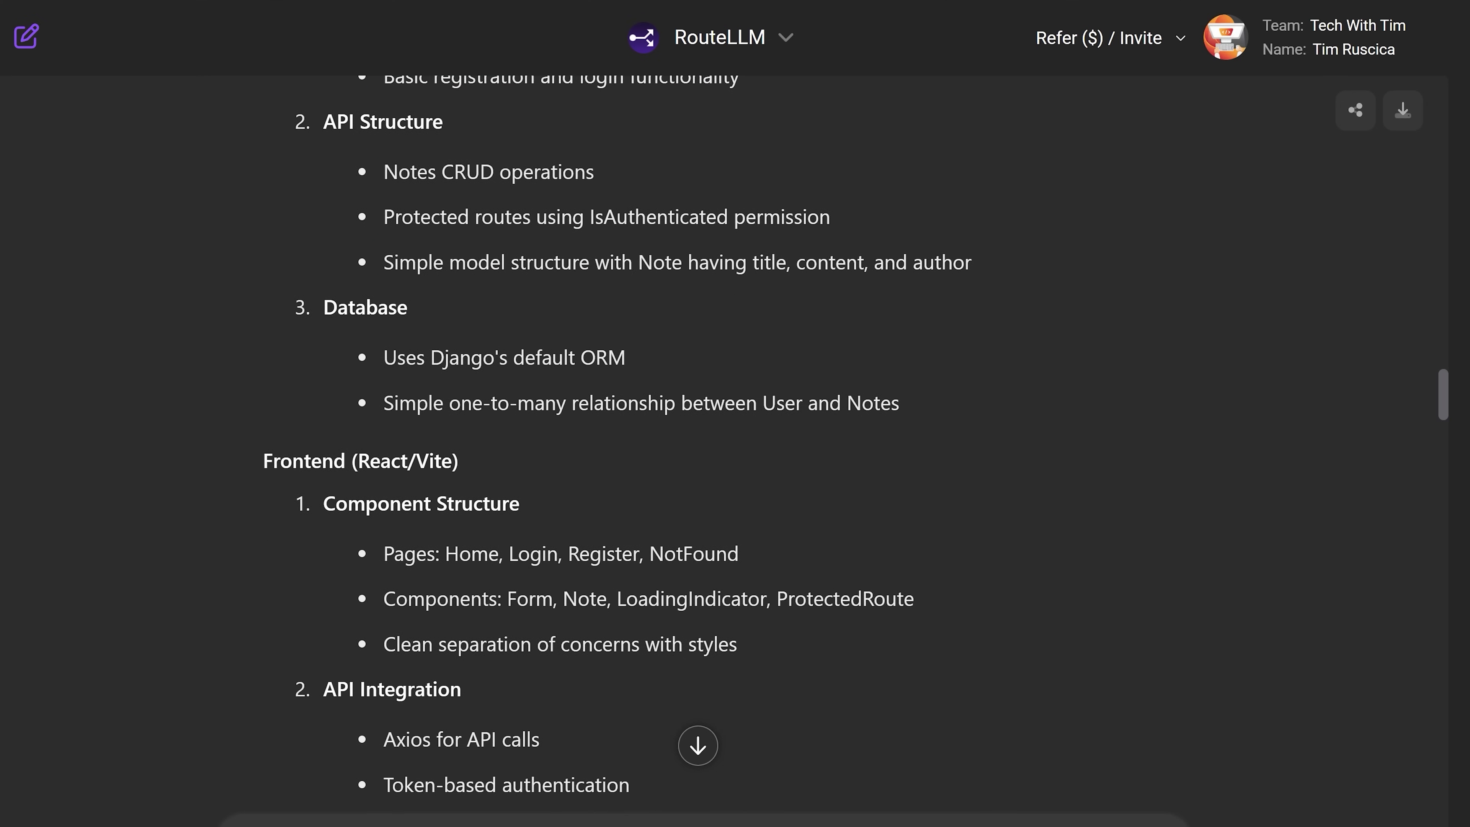
Read through the remaining improvement suggestions in the codebase analysis.
{"action": "left_click_drag", "start_coordinate": [384, 172], "coordinate": [594, 171]}
{"action": "scroll", "coordinate": [594, 172], "scroll_direction": "down", "scroll_amount": 2}
{"action": "left_click_drag", "start_coordinate": [406, 190], "coordinate": [595, 177]}
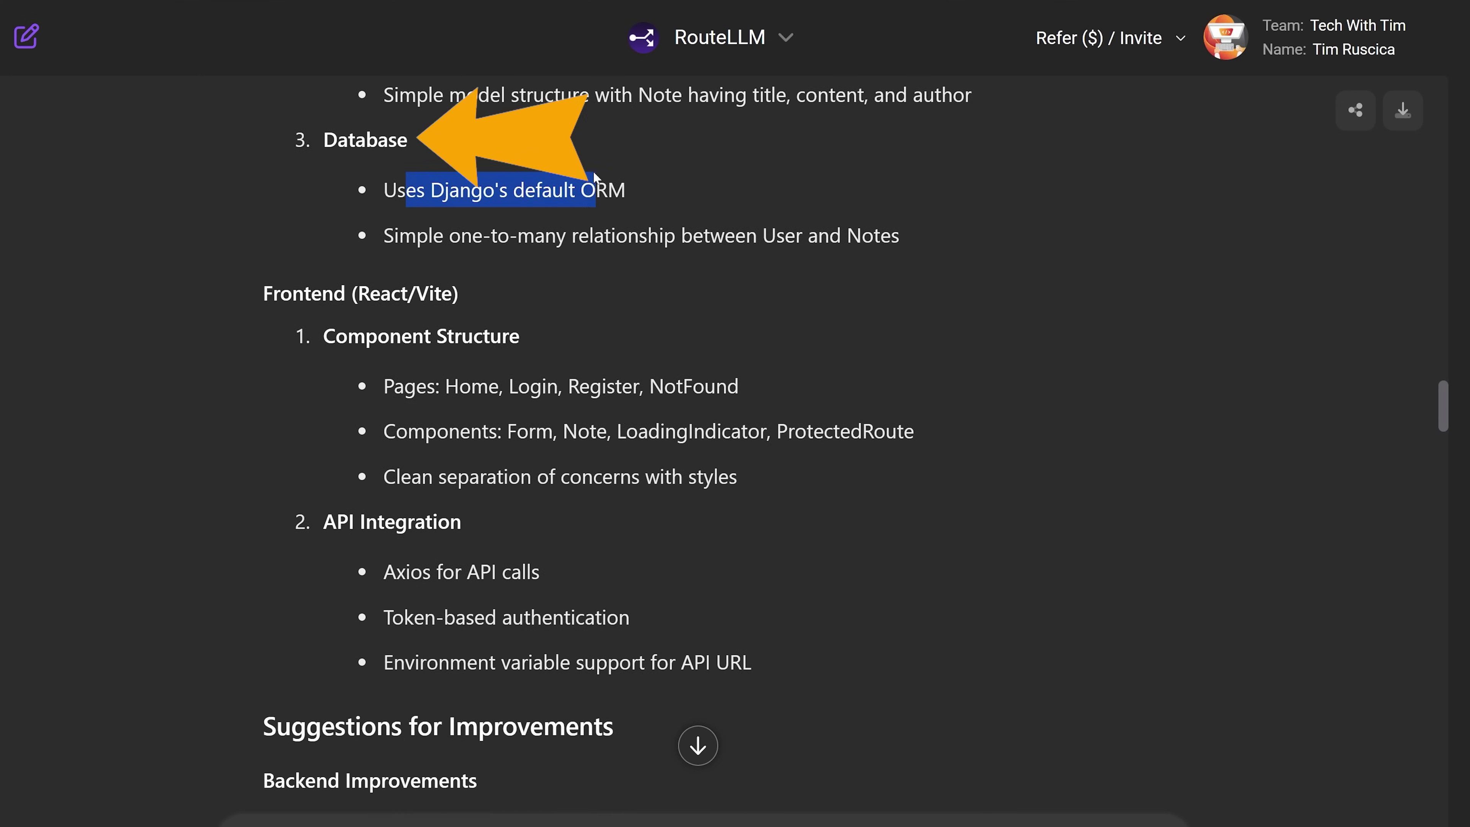
{"action": "scroll", "coordinate": [594, 177], "scroll_direction": "down", "scroll_amount": 2}
{"action": "left_click_drag", "start_coordinate": [382, 219], "coordinate": [763, 498]}
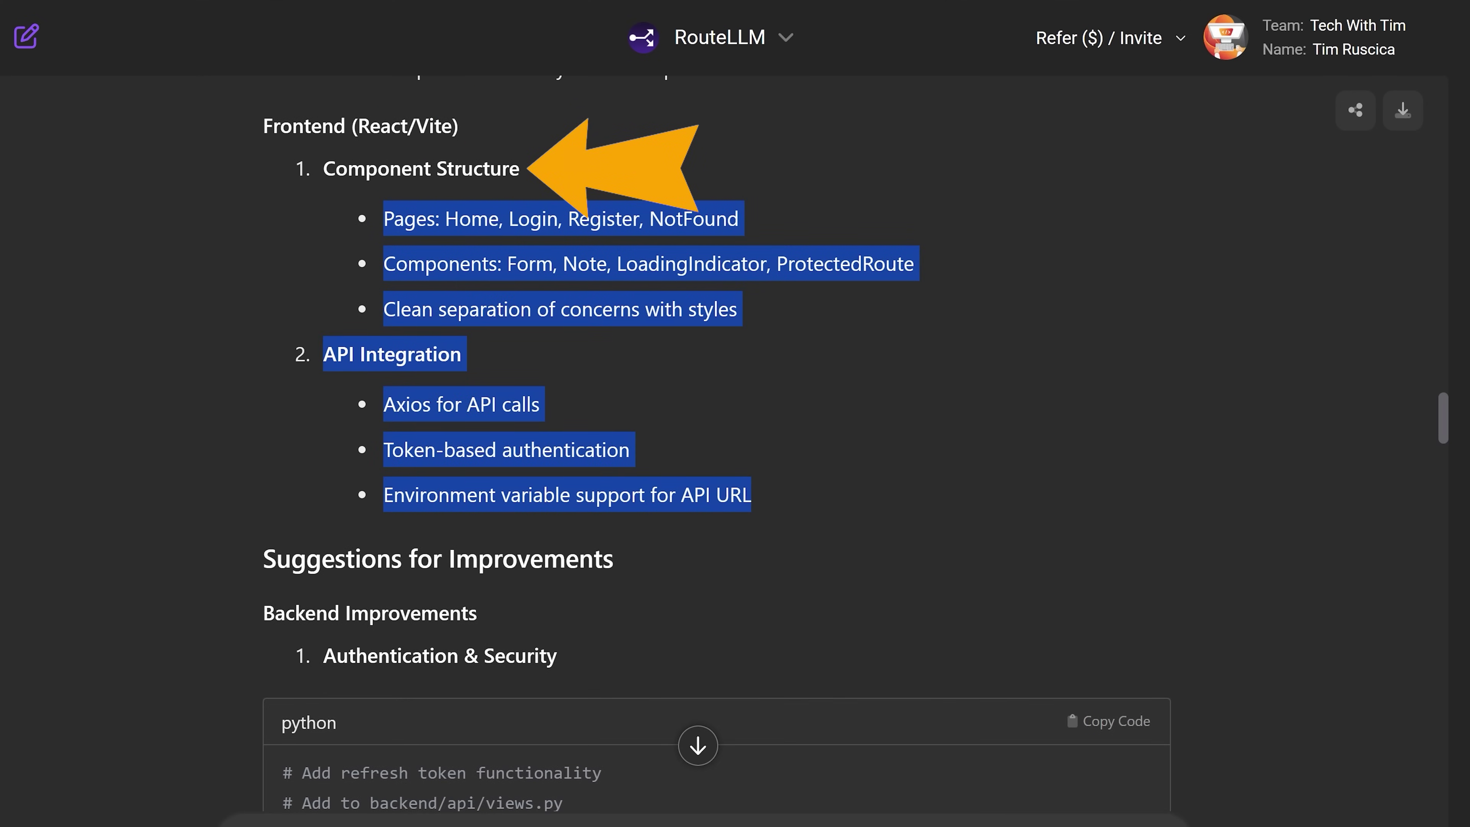
{"action": "scroll", "coordinate": [689, 338], "scroll_direction": "down", "scroll_amount": 7}
{"action": "scroll", "coordinate": [688, 335], "scroll_direction": "up", "scroll_amount": 1}
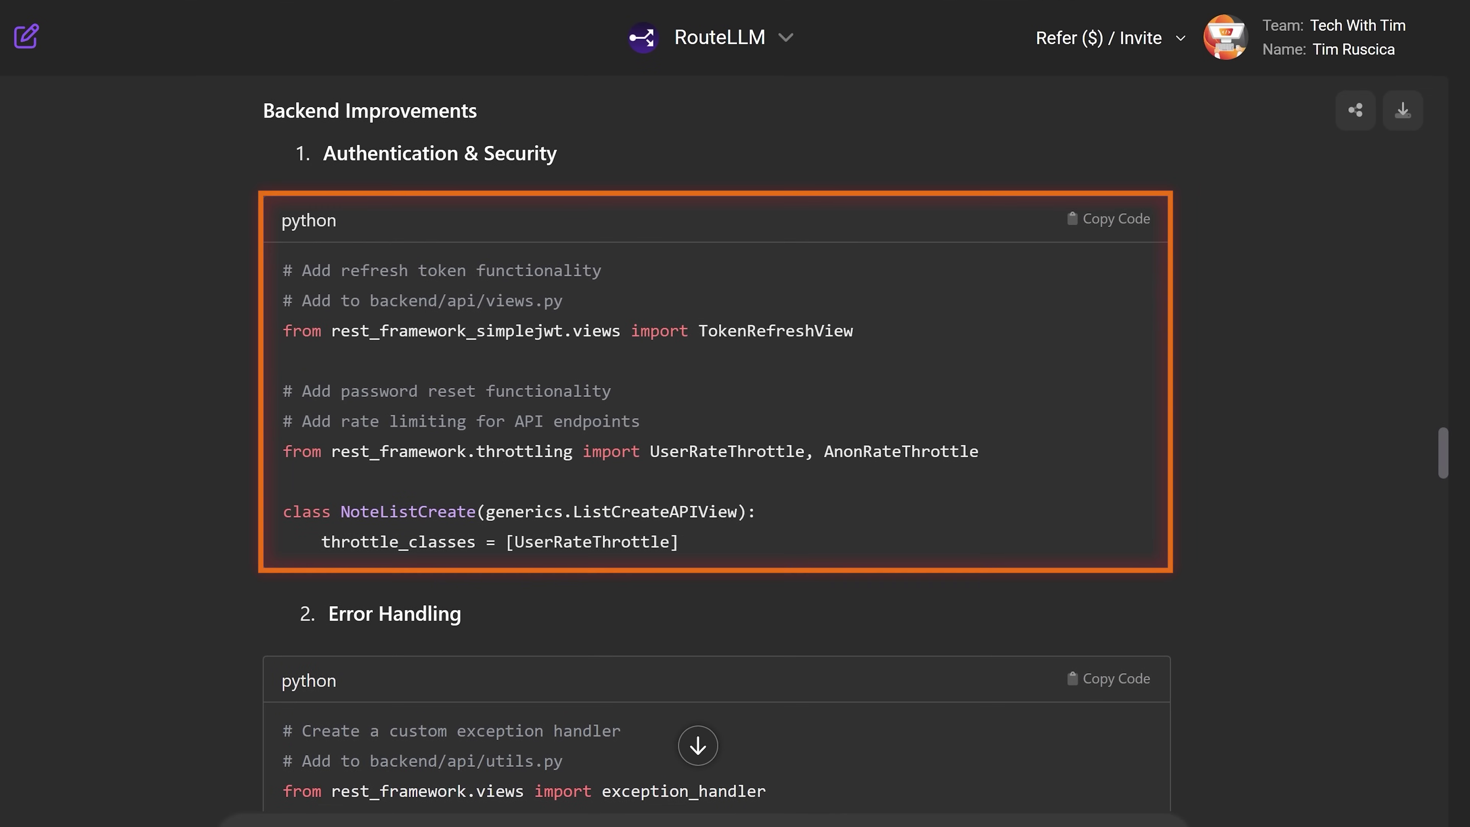
{"action": "scroll", "coordinate": [582, 317], "scroll_direction": "down", "scroll_amount": 10}
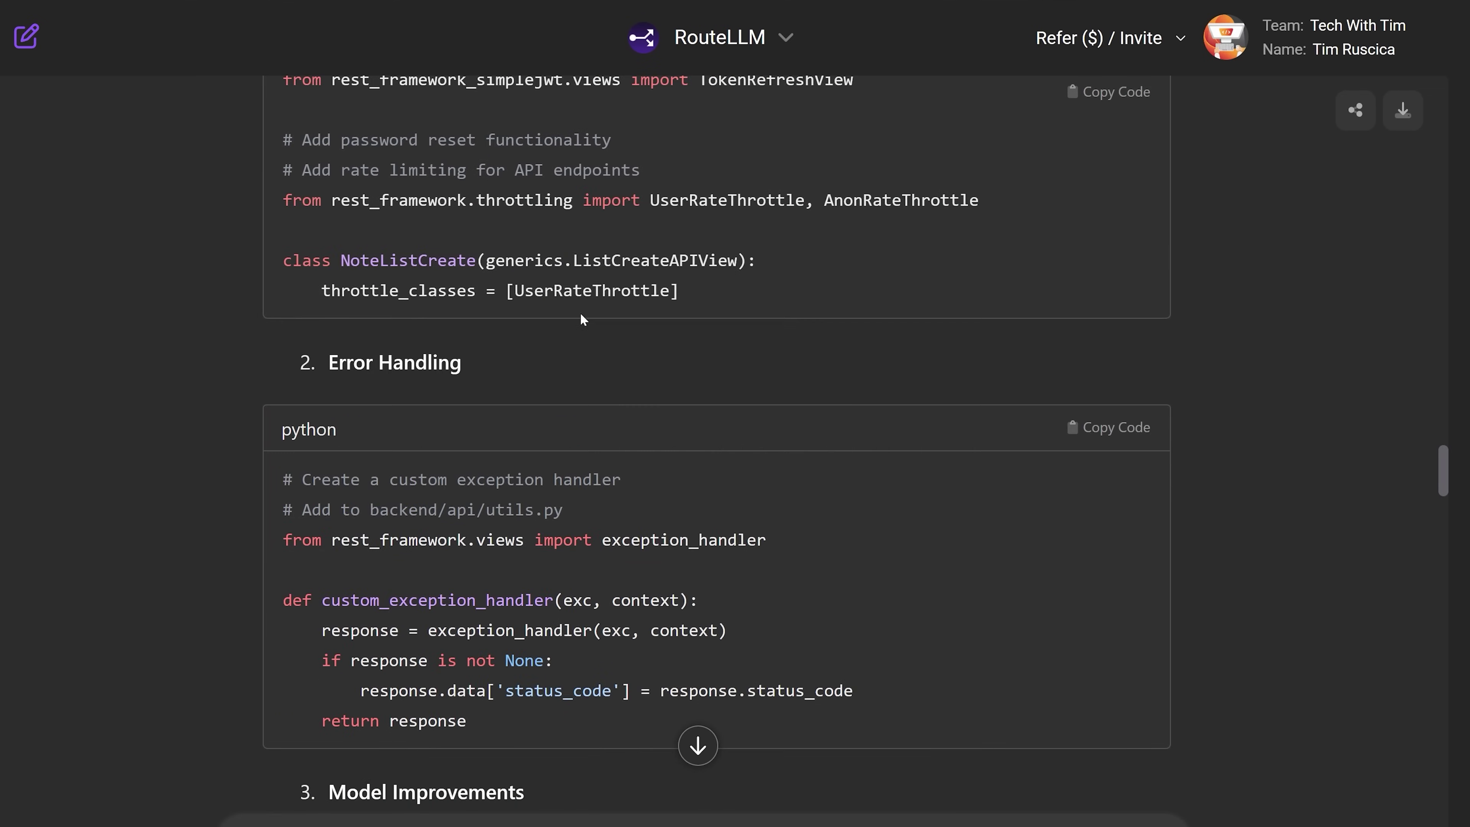
{"action": "scroll", "coordinate": [577, 307], "scroll_direction": "down", "scroll_amount": 6}
{"action": "scroll", "coordinate": [625, 305], "scroll_direction": "up", "scroll_amount": 3}
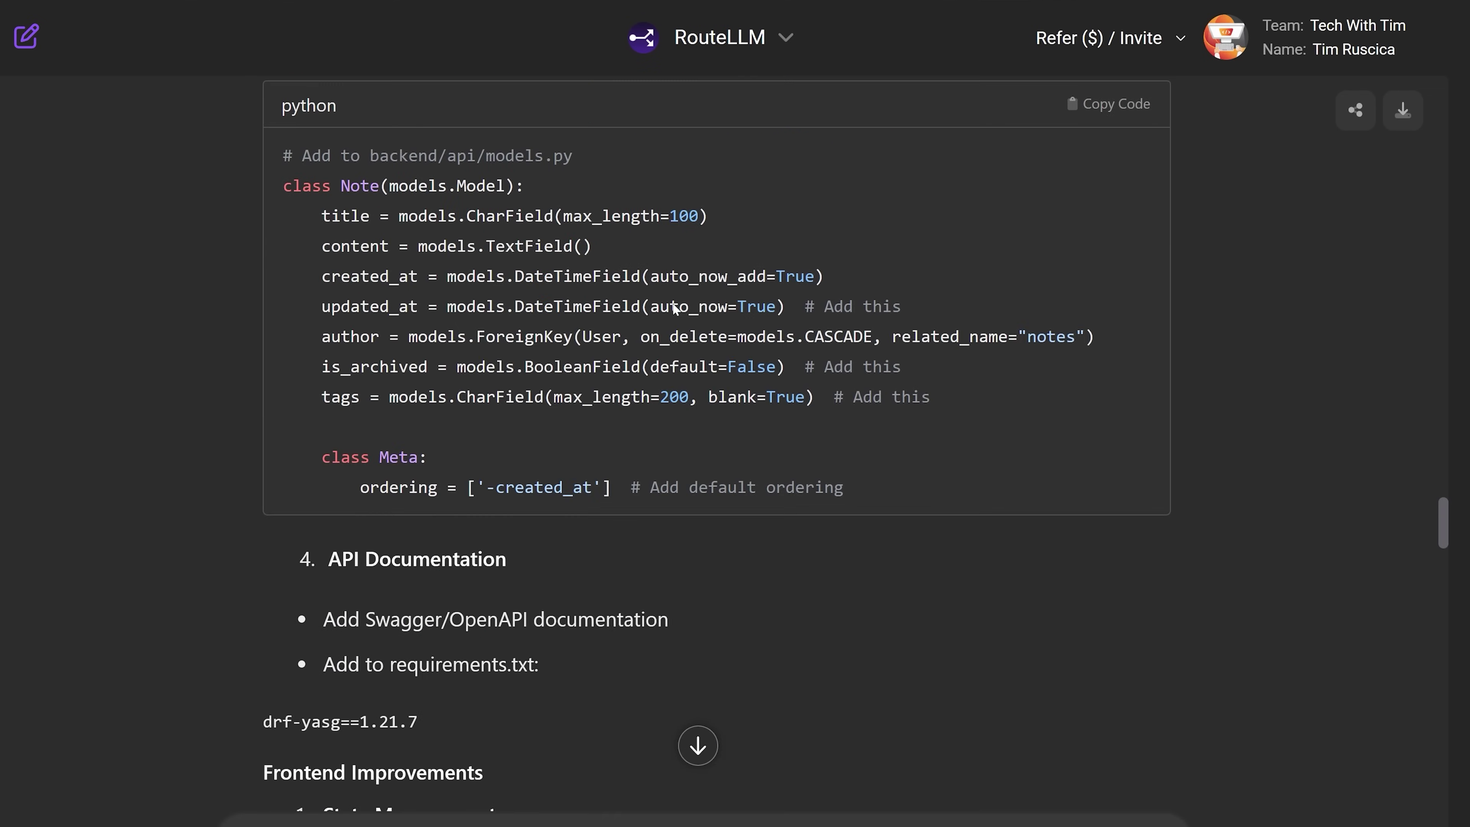
{"action": "scroll", "coordinate": [672, 302], "scroll_direction": "down", "scroll_amount": 7}
{"action": "scroll", "coordinate": [671, 303], "scroll_direction": "down", "scroll_amount": 9}
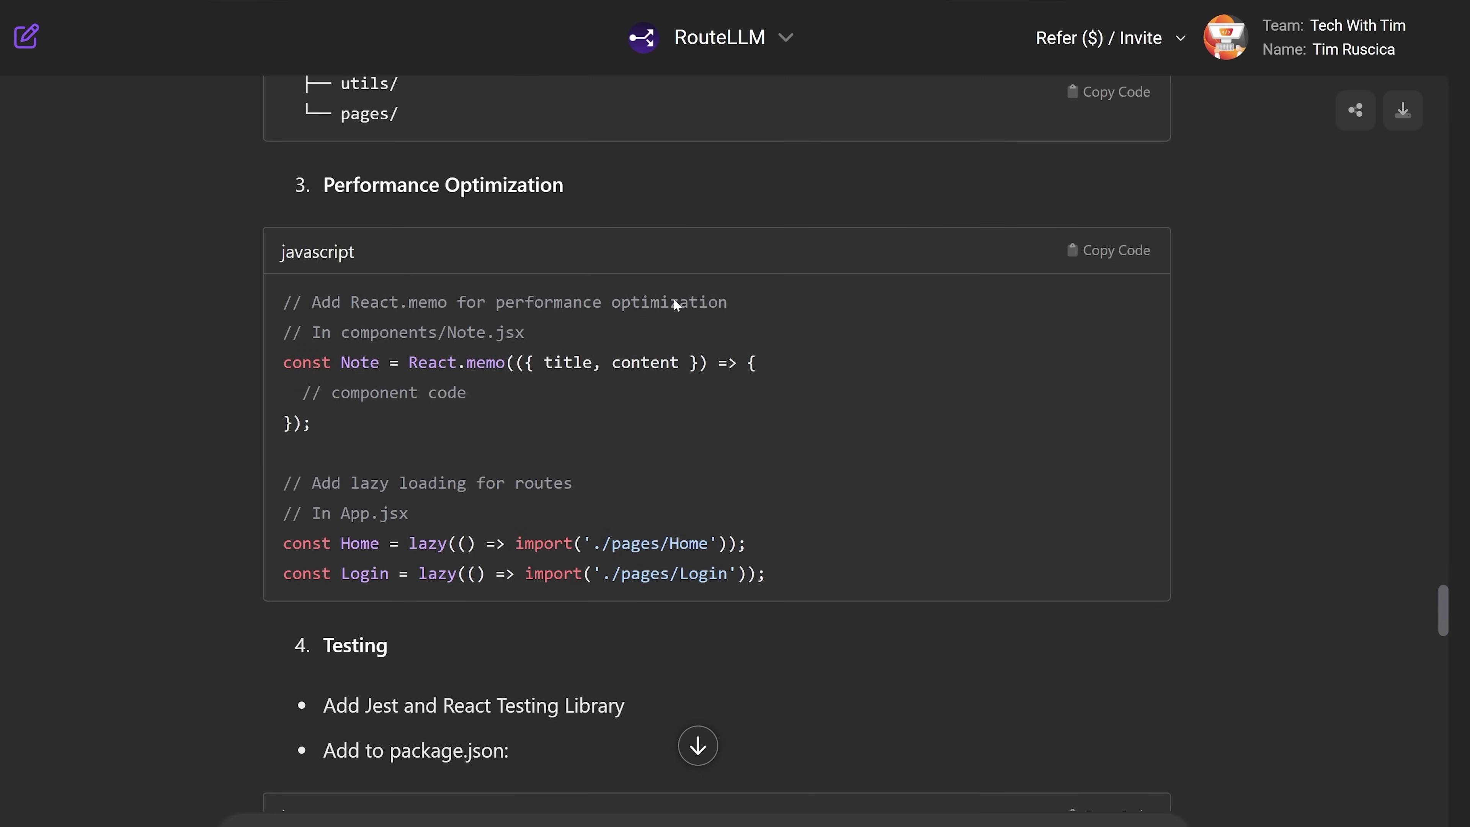
{"action": "scroll", "coordinate": [623, 347], "scroll_direction": "down", "scroll_amount": 15}
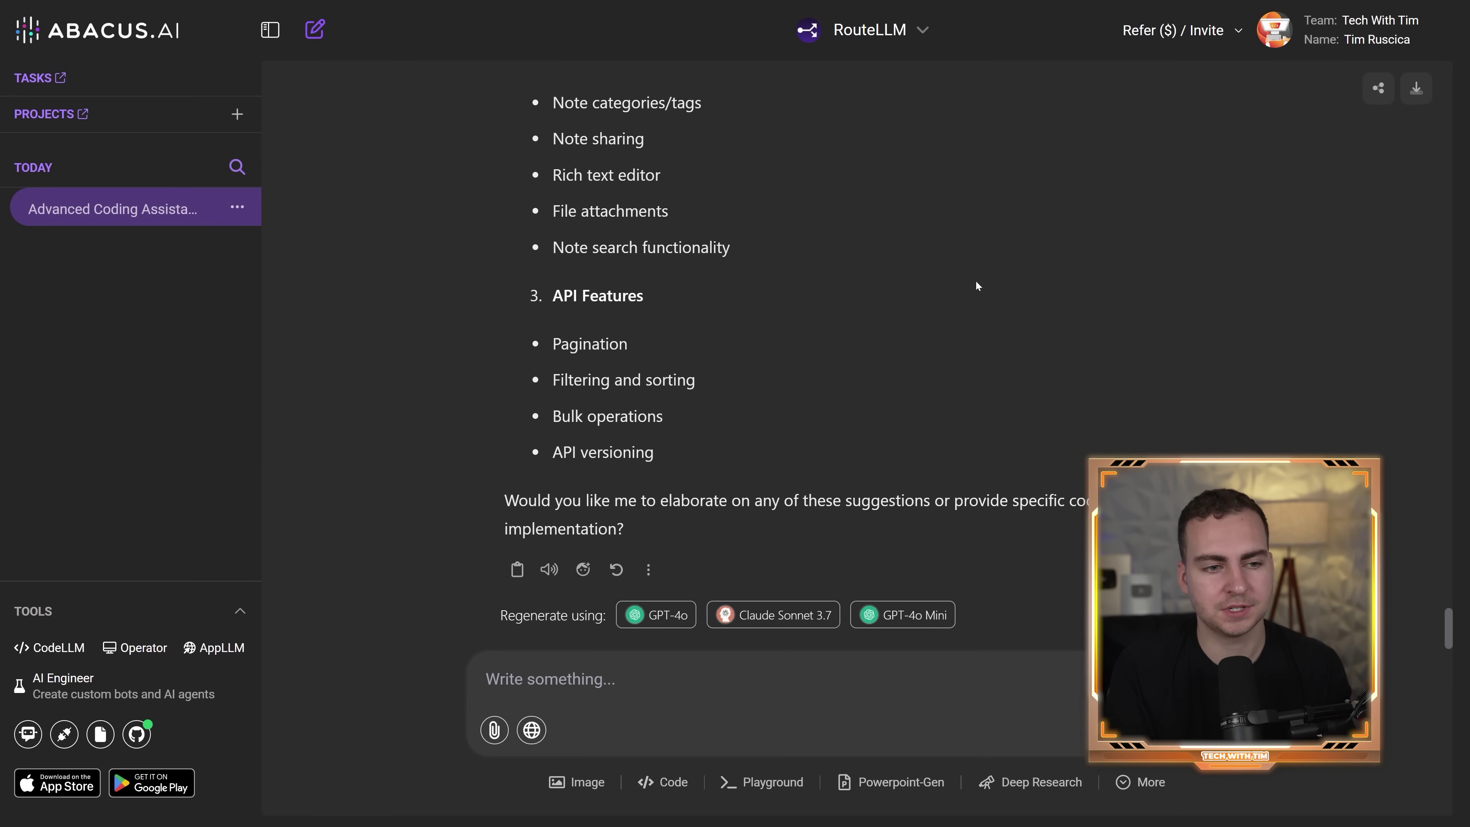
{"action": "scroll", "coordinate": [976, 280], "scroll_direction": "up", "scroll_amount": 10}
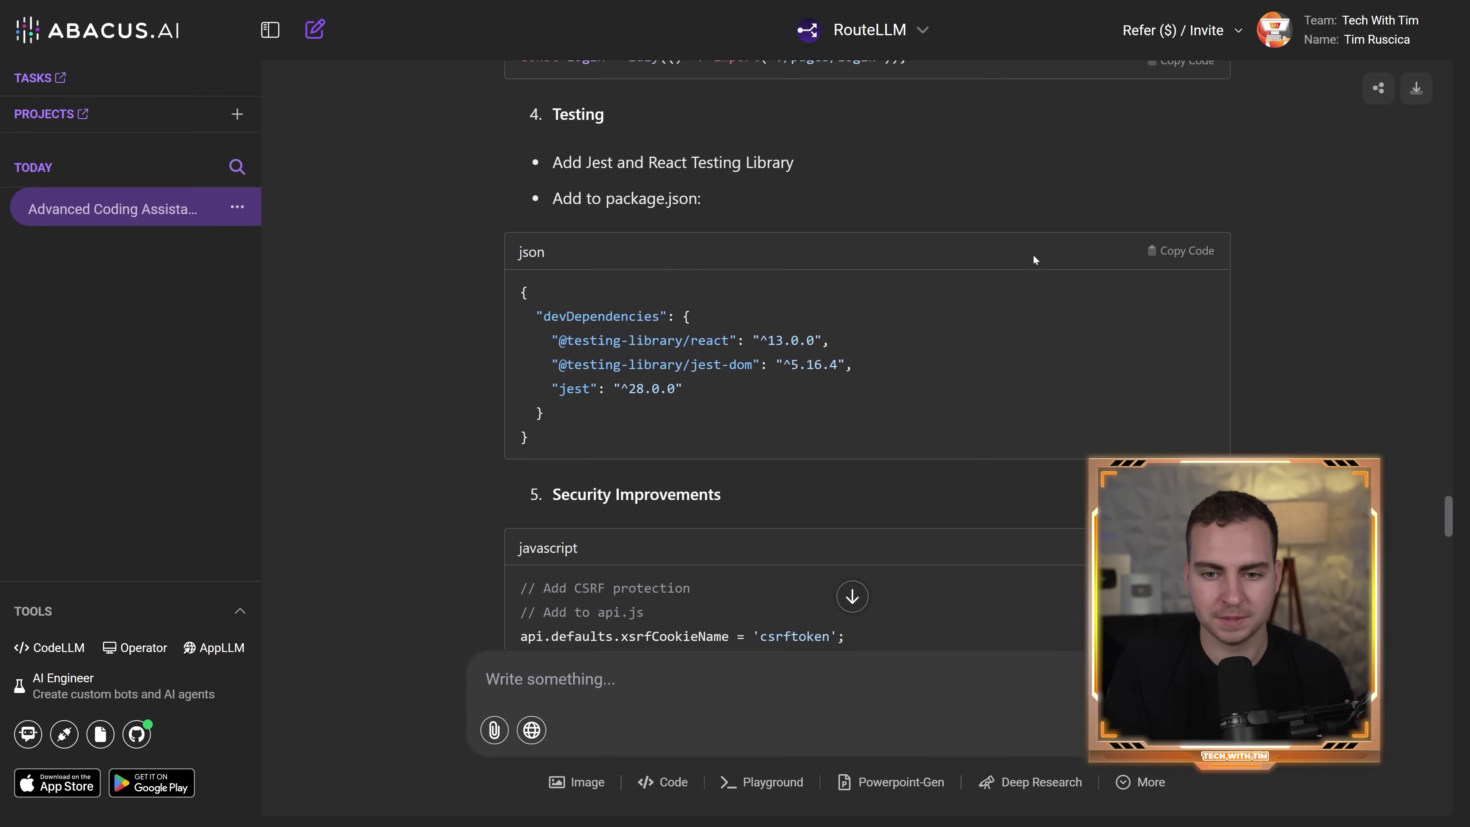
Copy the Testing section's json dev-dependencies block and exit full-screen view.
{"action": "left_click", "coordinate": [1191, 252]}
{"action": "scroll", "coordinate": [873, 235], "scroll_direction": "down", "scroll_amount": 3}
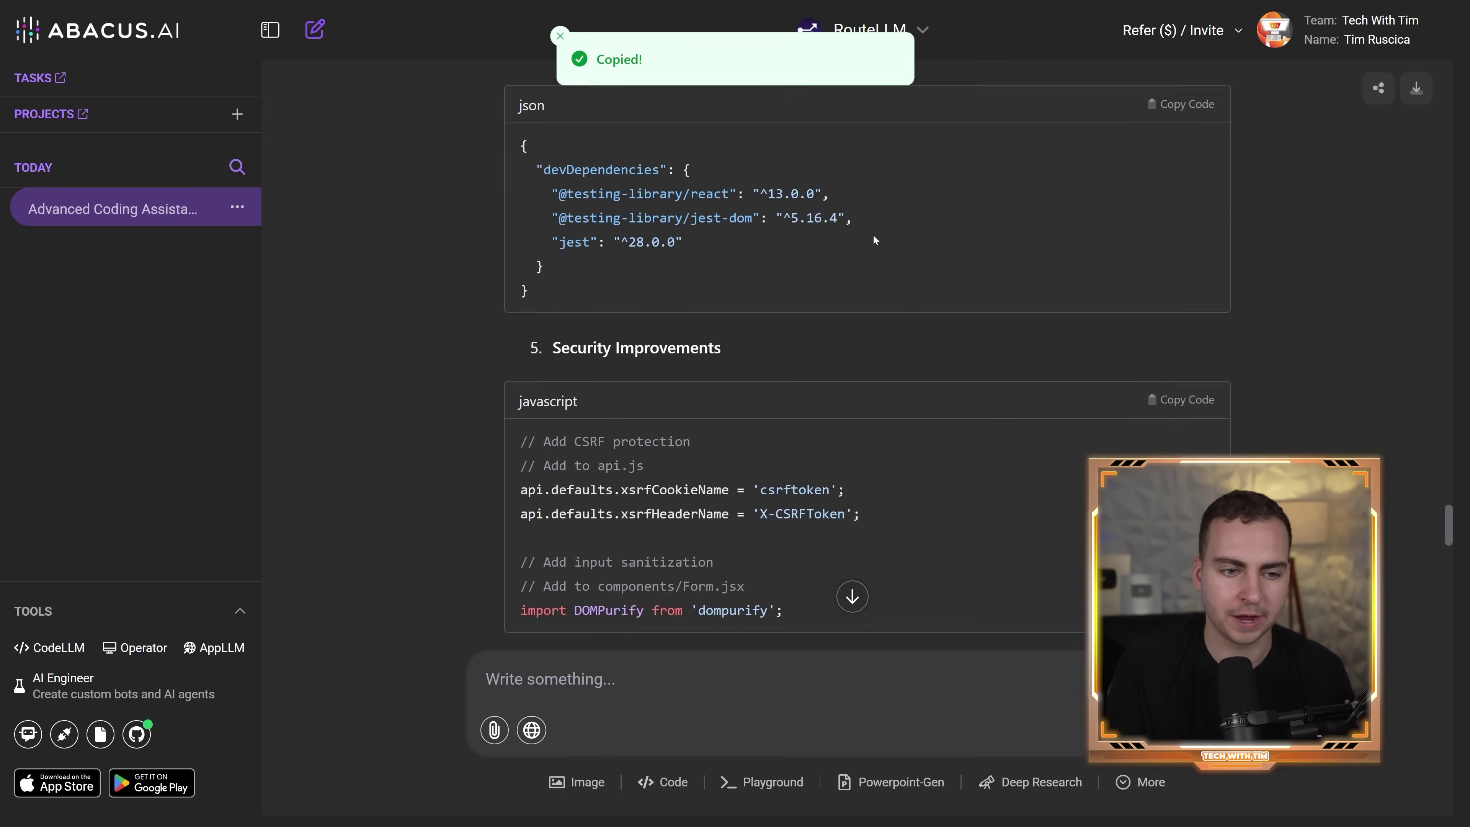
{"action": "scroll", "coordinate": [873, 234], "scroll_direction": "down", "scroll_amount": 10}
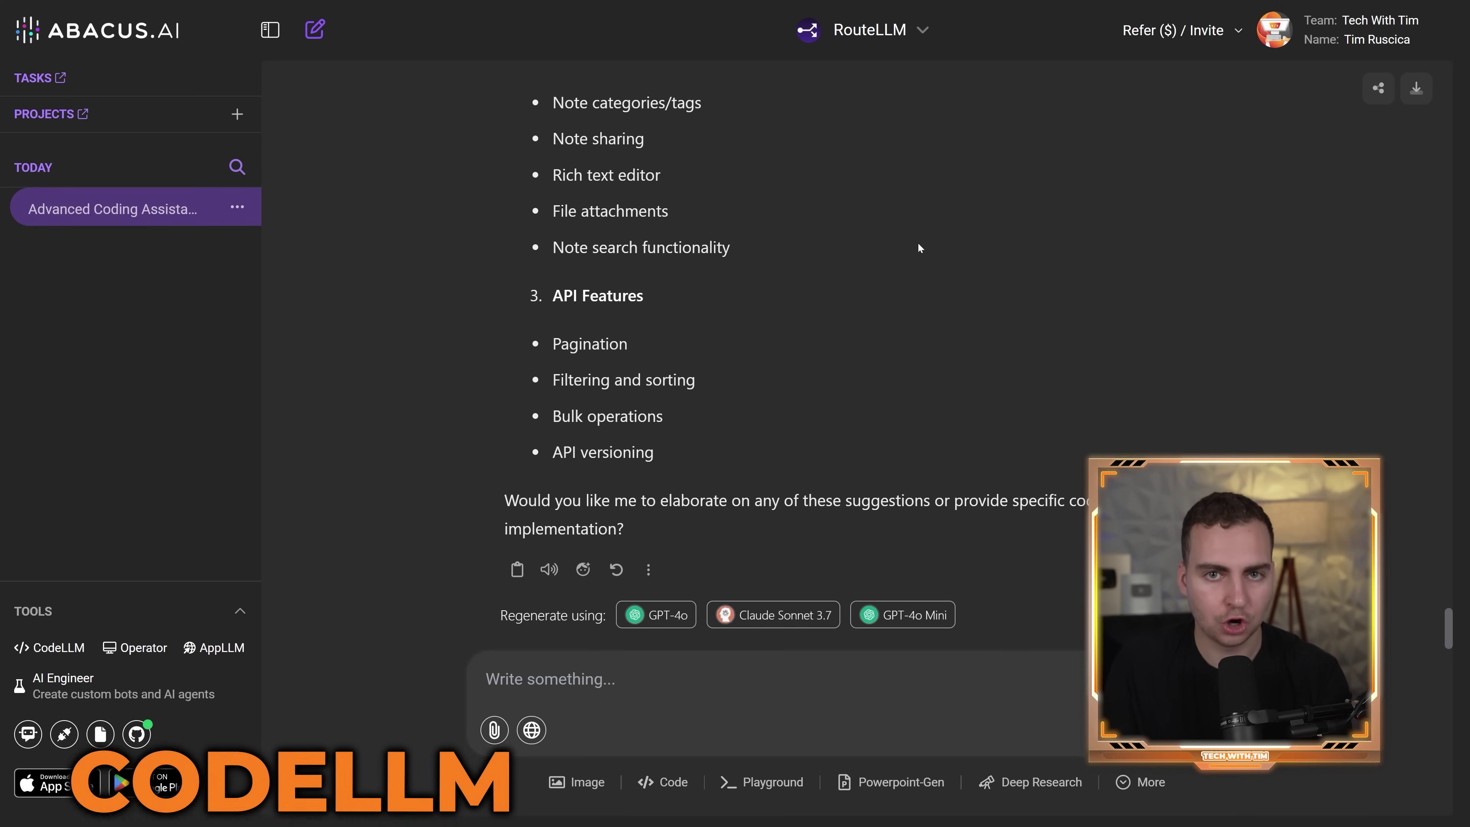
{"action": "key", "text": "F11"}
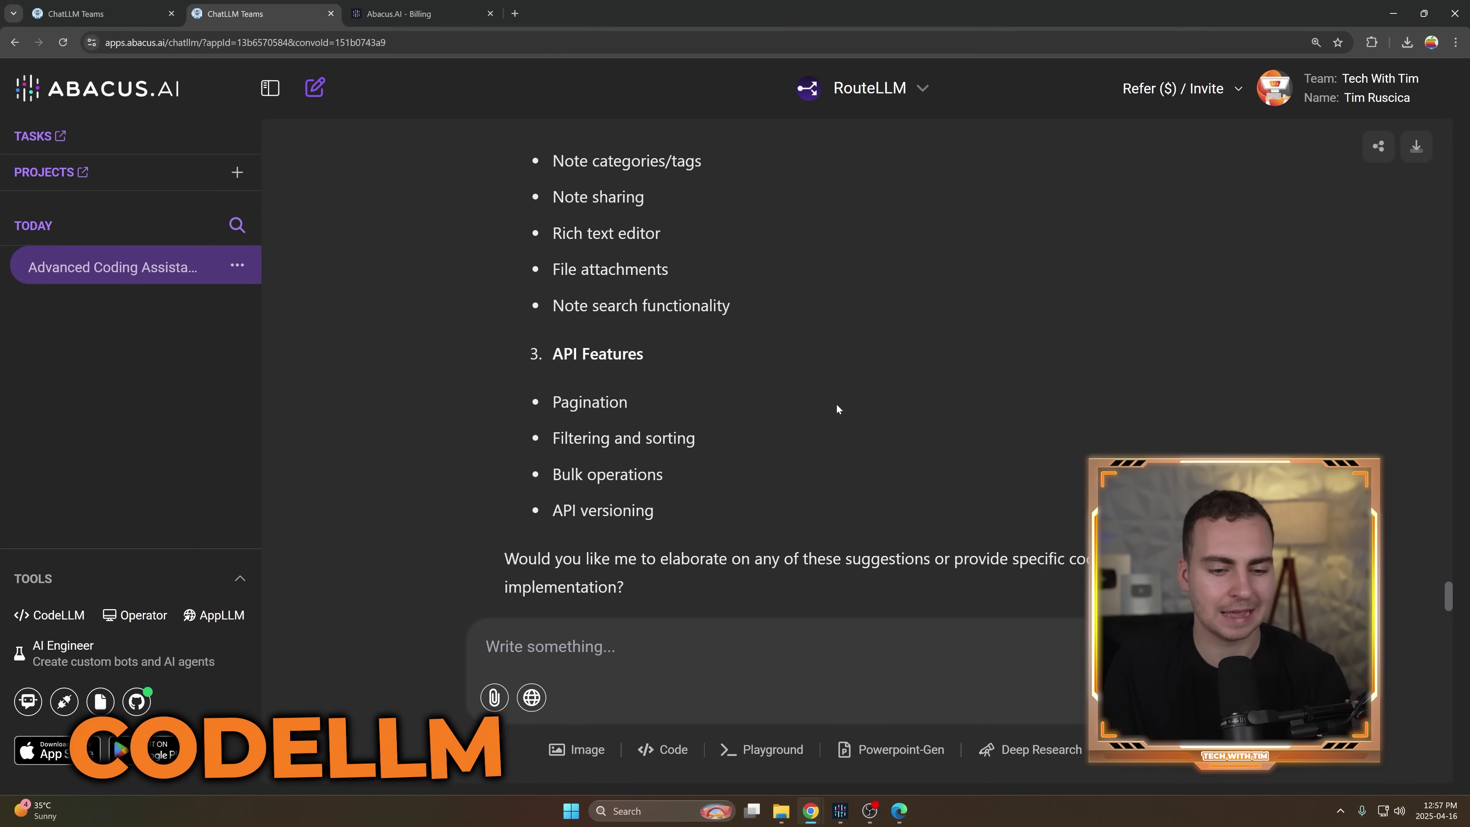
Switch to CodeLLM, put the assistant panel in agent mode and widen the editor.
{"action": "left_click", "coordinate": [840, 811]}
{"action": "left_click", "coordinate": [371, 501]}
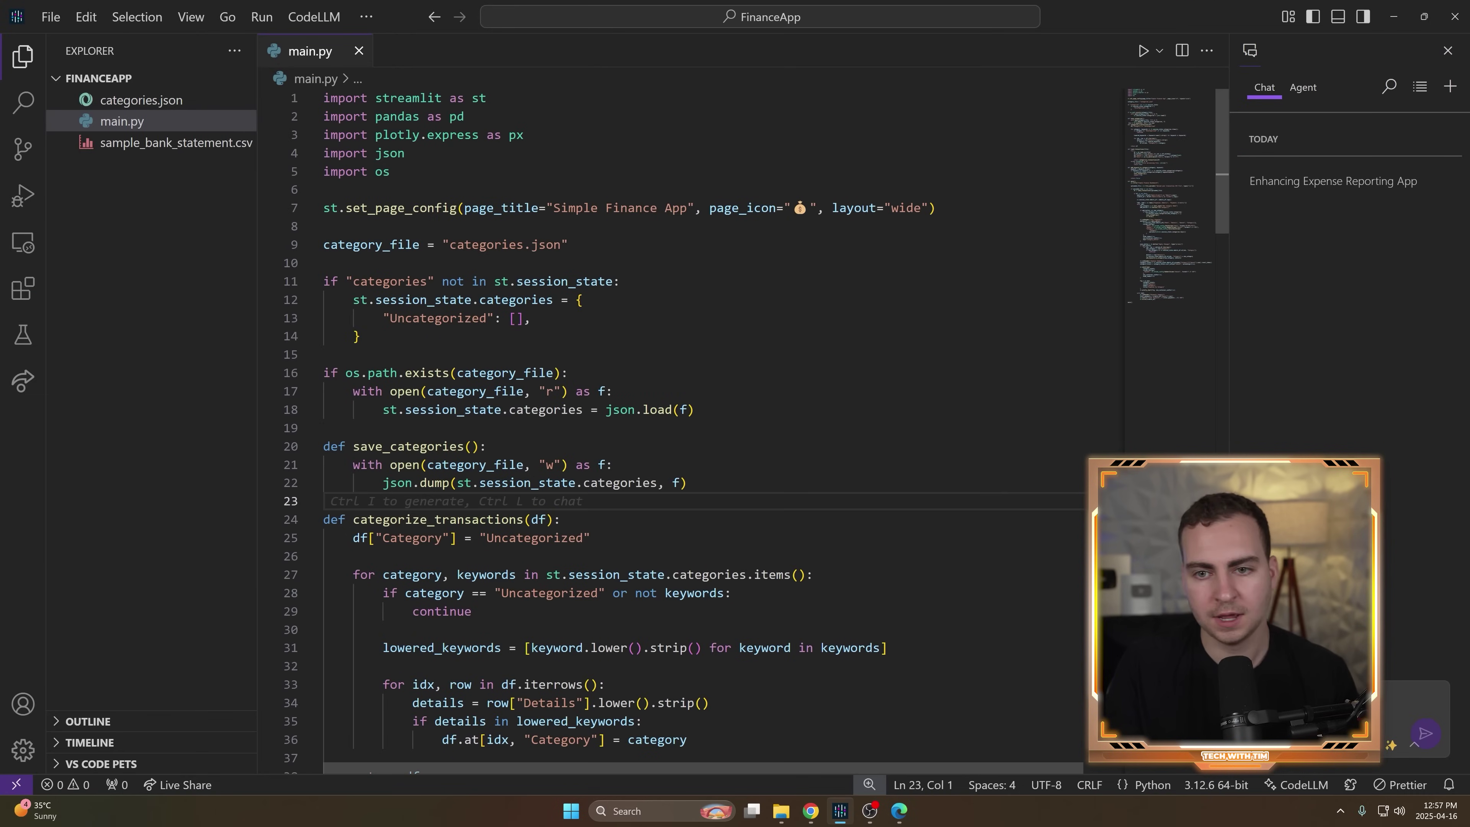
{"action": "scroll", "coordinate": [694, 429], "scroll_direction": "down", "scroll_amount": 20}
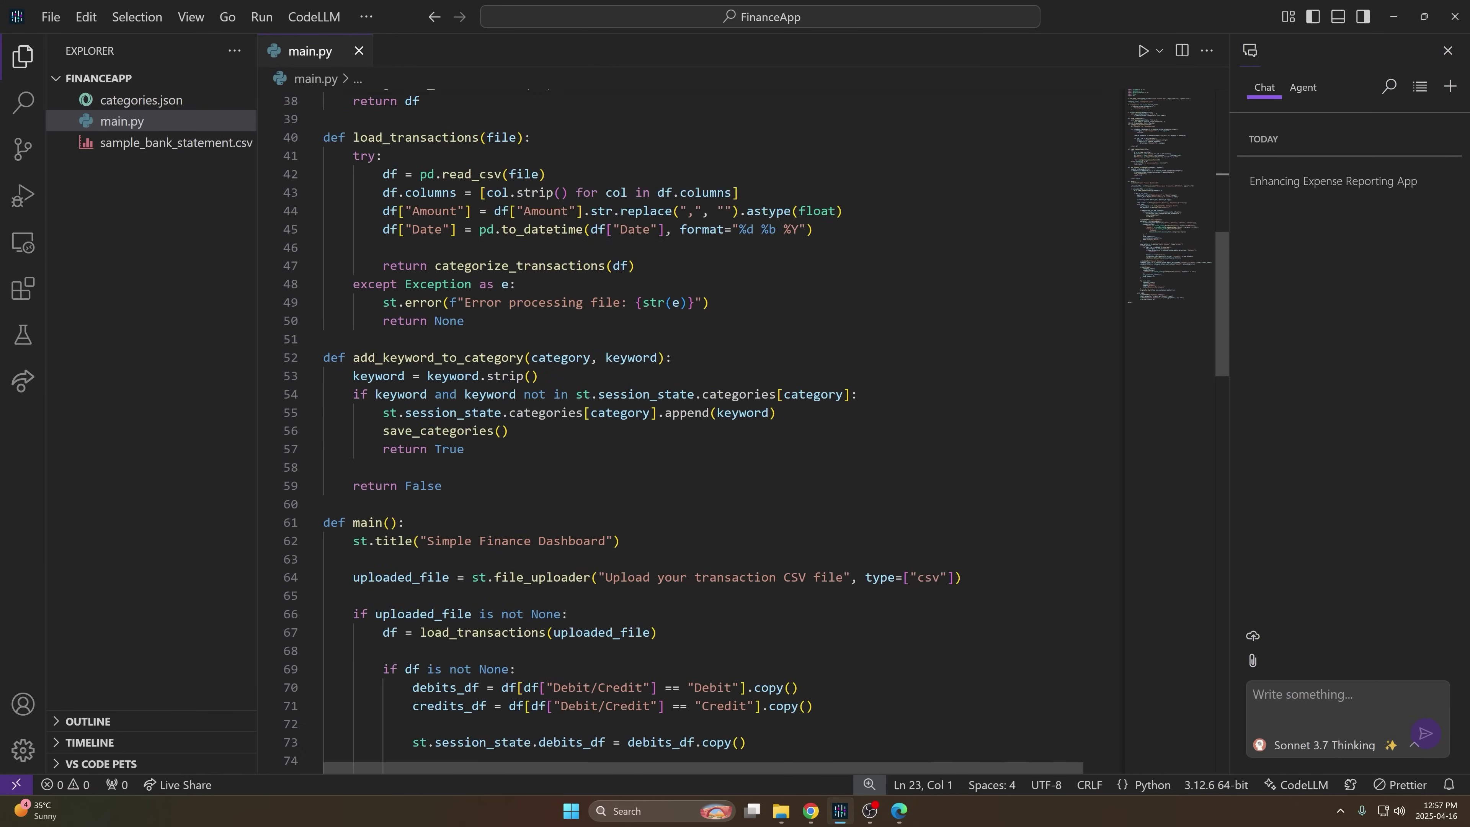
{"action": "scroll", "coordinate": [695, 429], "scroll_direction": "down", "scroll_amount": 7}
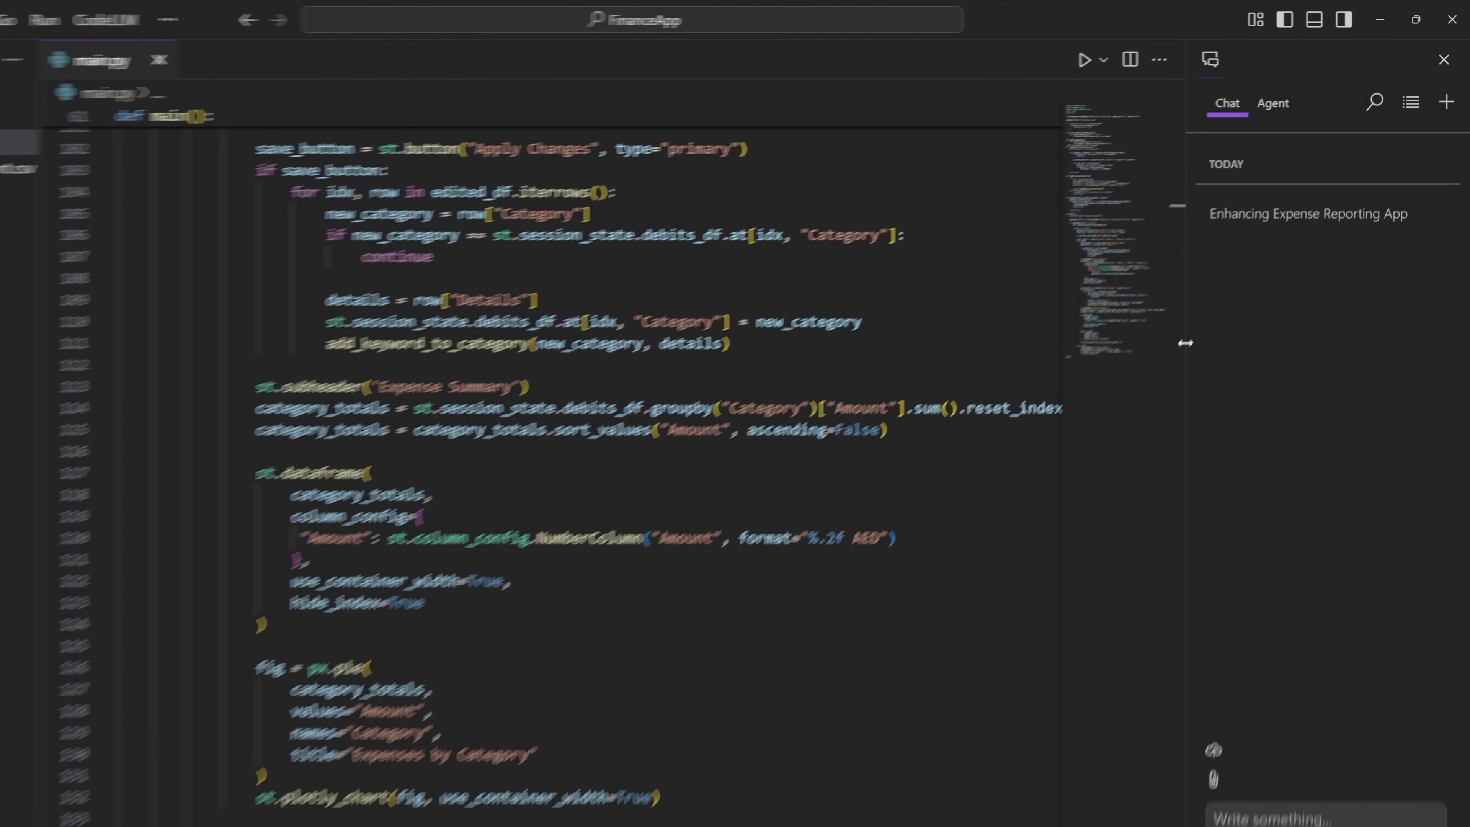
{"action": "left_click", "coordinate": [1039, 116]}
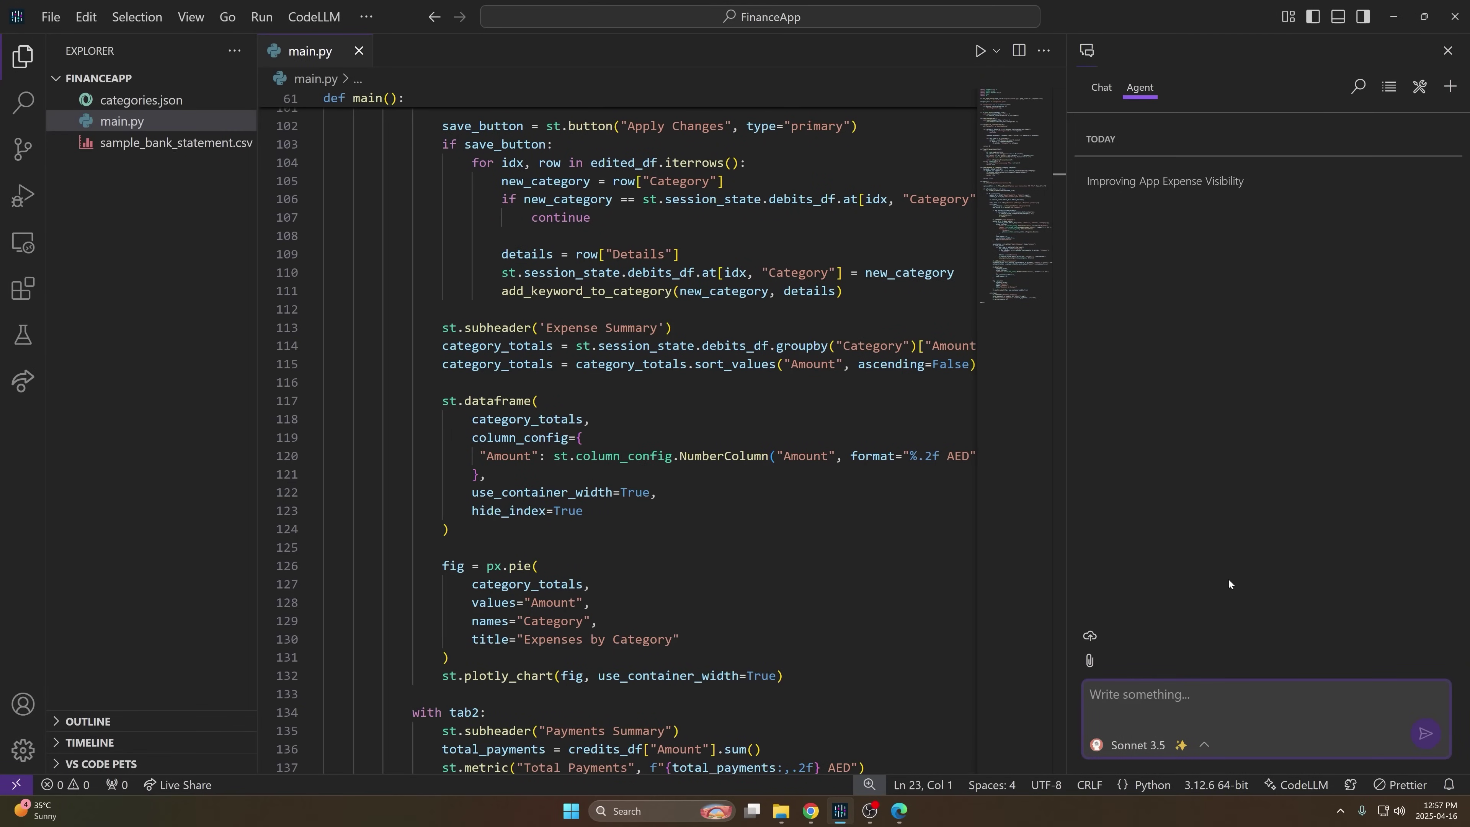
{"action": "left_click_drag", "start_coordinate": [1066, 366], "coordinate": [1109, 365]}
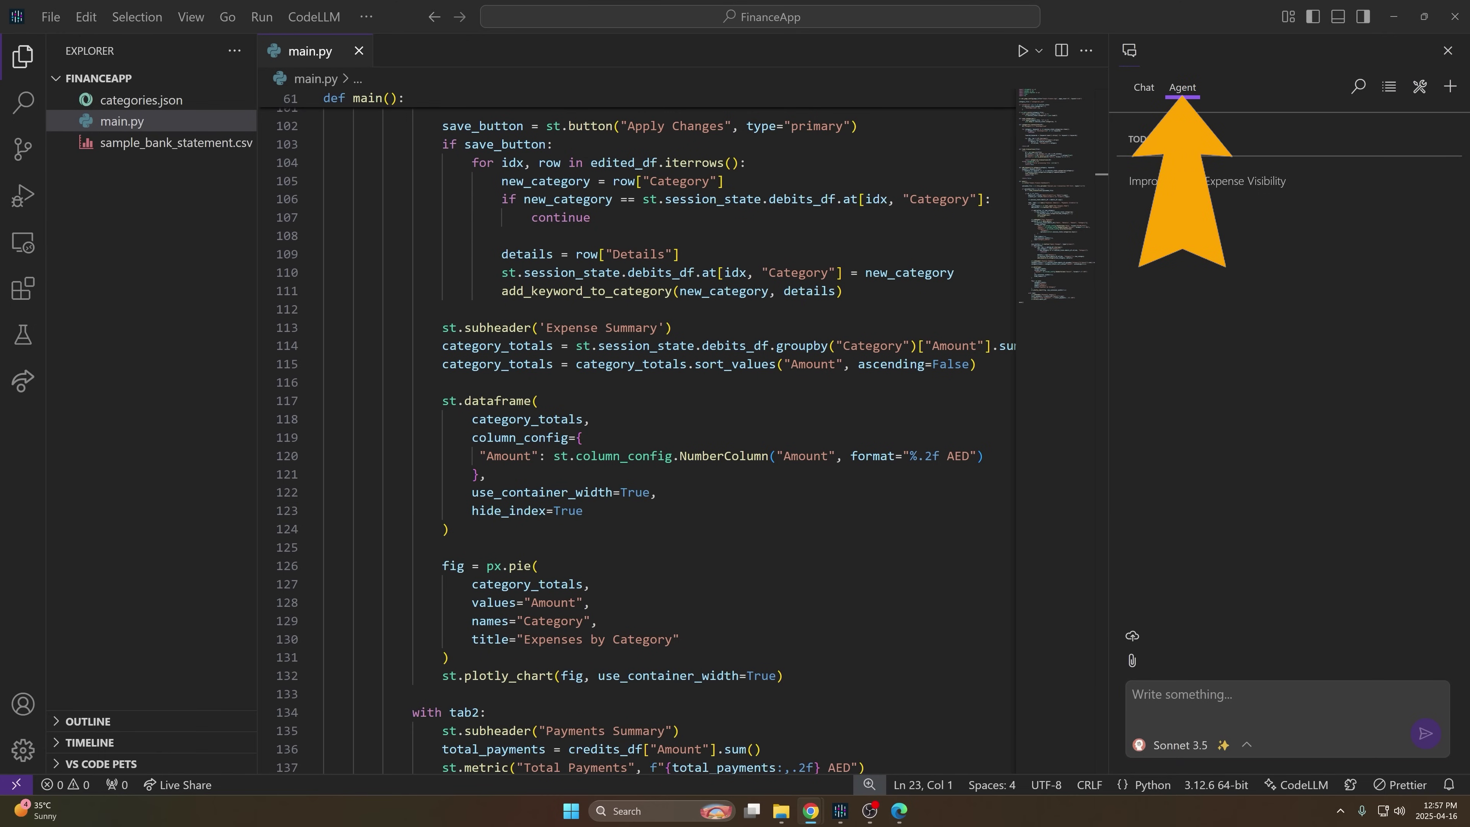
Ask the agent to add charts that make the expenses clearer to see.
{"action": "type", "text": "help me add features to this app to make it more clear to see the expenses with charts and graphs etc"}
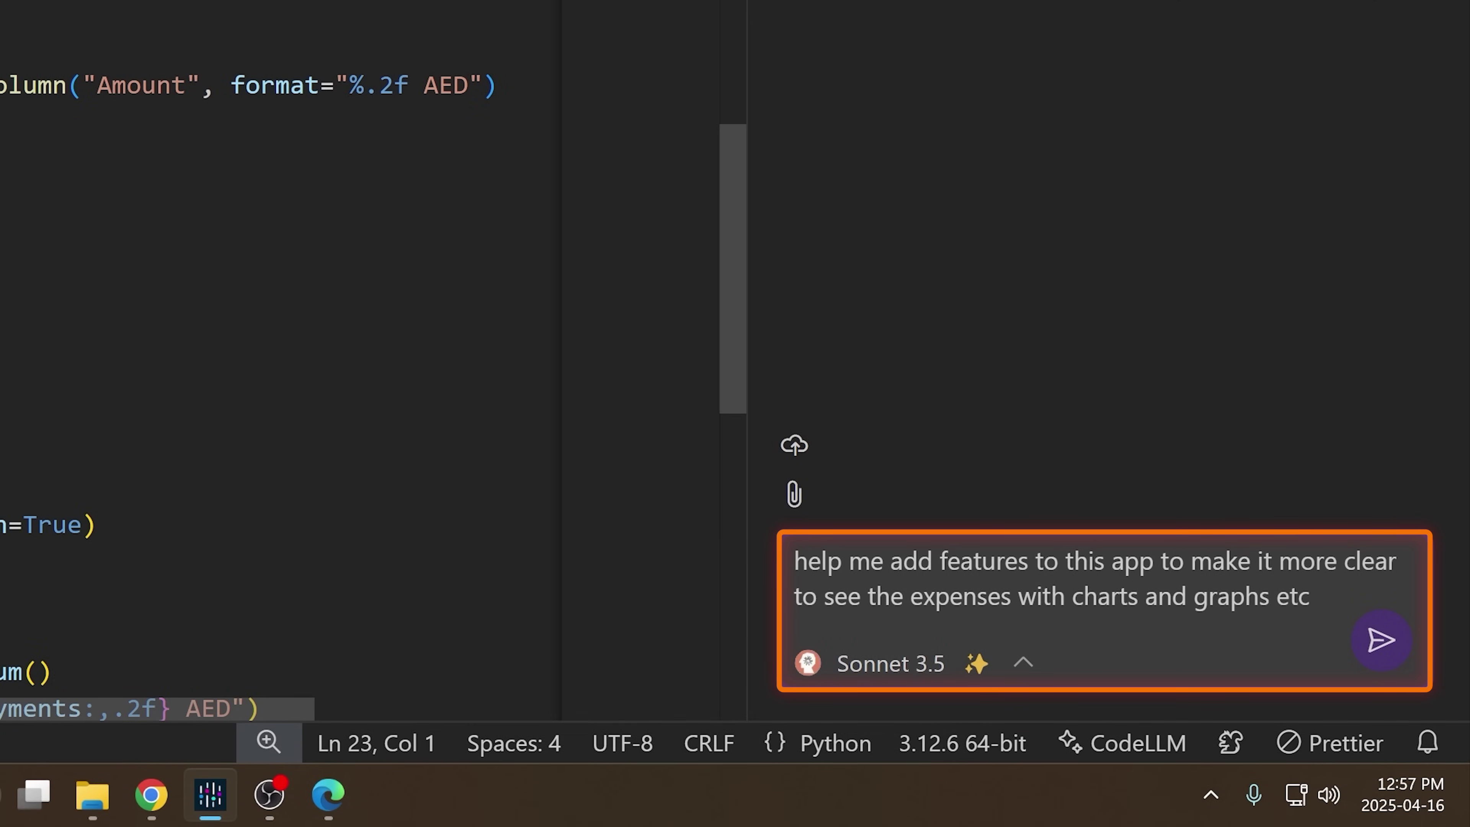
{"action": "scroll", "coordinate": [347, 348], "scroll_direction": "down", "scroll_amount": 5}
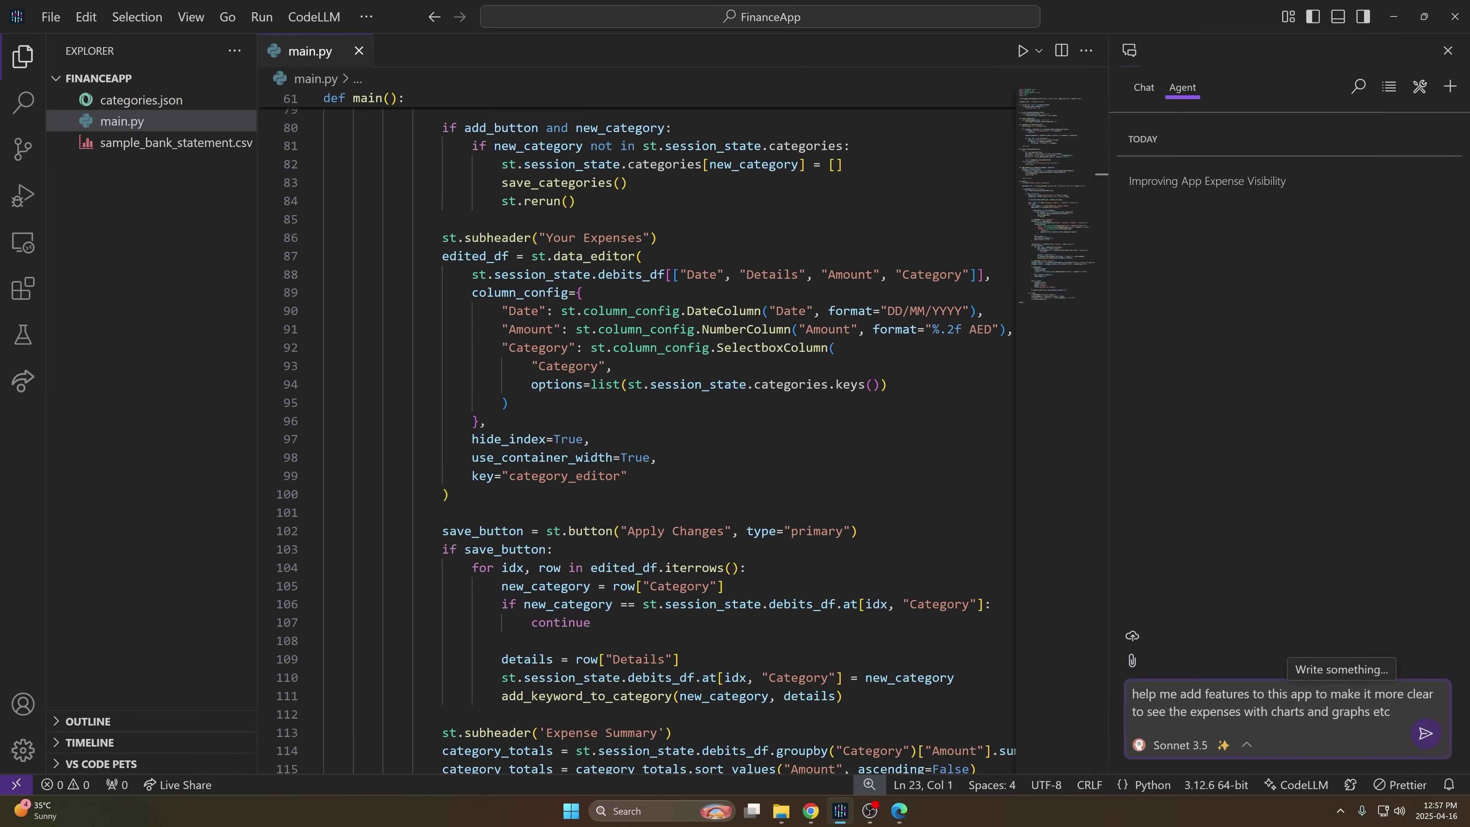
{"action": "key", "text": "Return"}
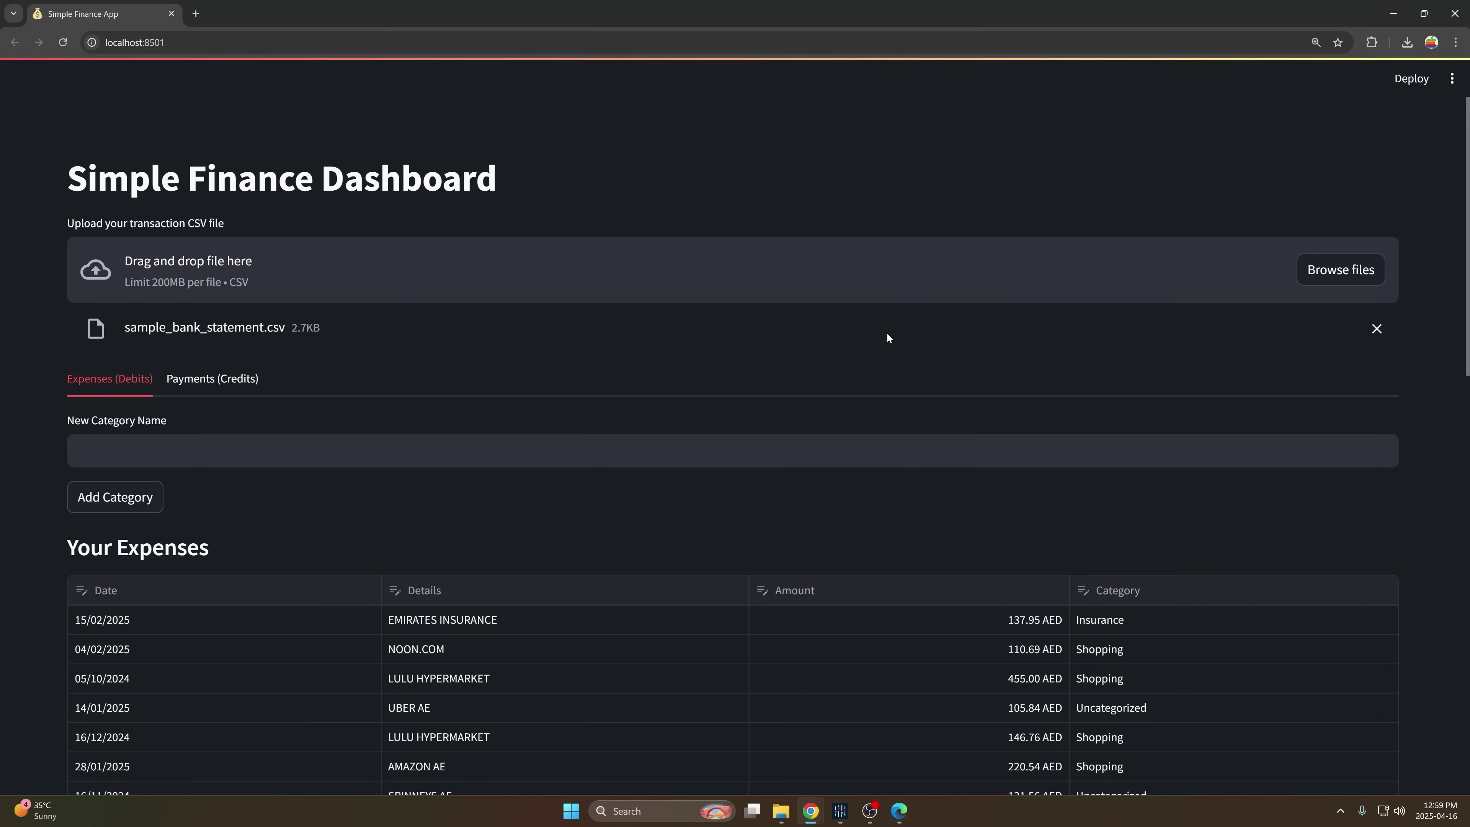
{"action": "scroll", "coordinate": [521, 312], "scroll_direction": "down", "scroll_amount": 2}
{"action": "scroll", "coordinate": [261, 286], "scroll_direction": "up", "scroll_amount": 2}
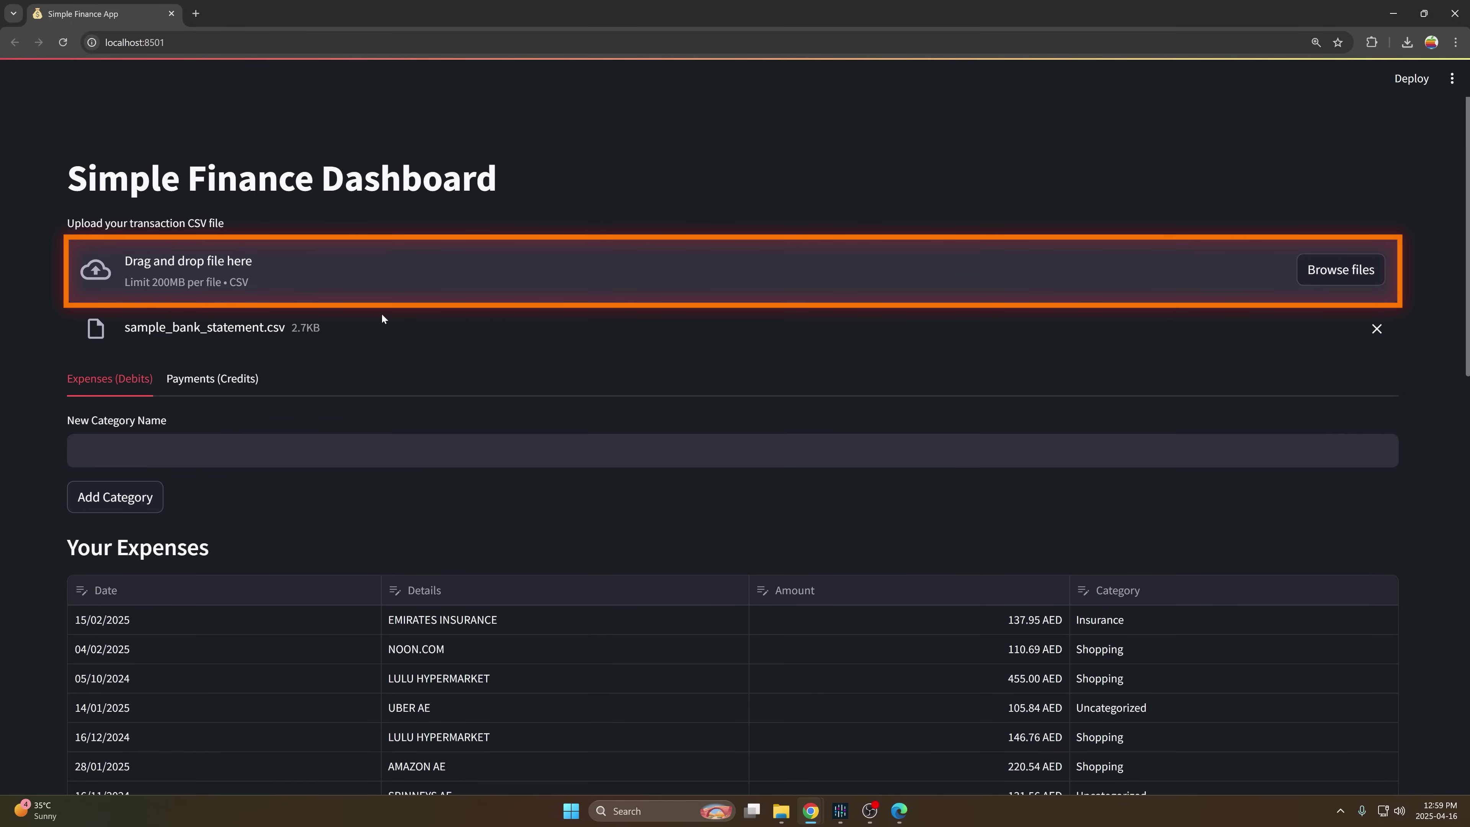
{"action": "scroll", "coordinate": [382, 318], "scroll_direction": "down", "scroll_amount": 8}
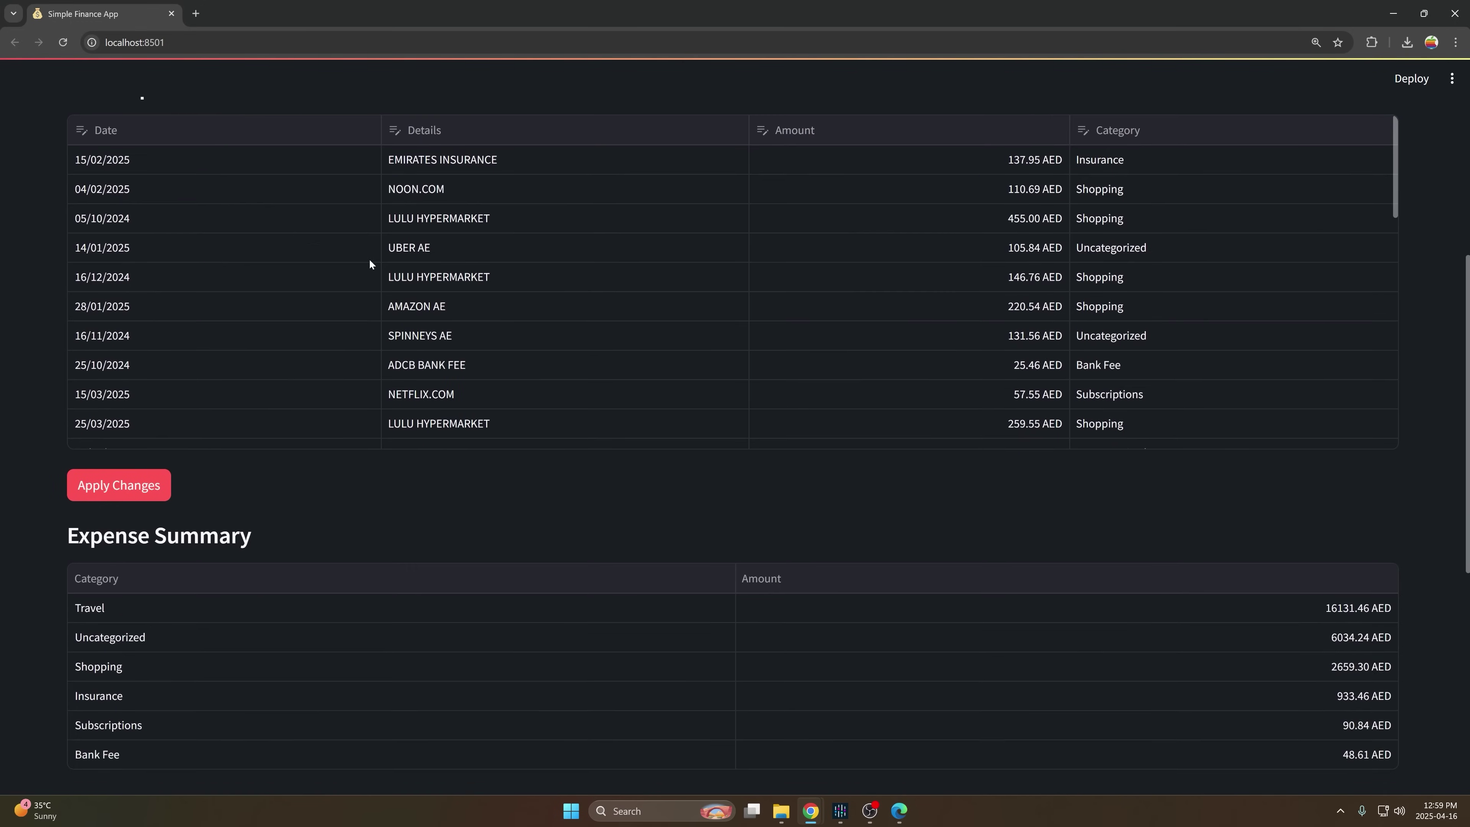
{"action": "scroll", "coordinate": [968, 277], "scroll_direction": "down", "scroll_amount": 10}
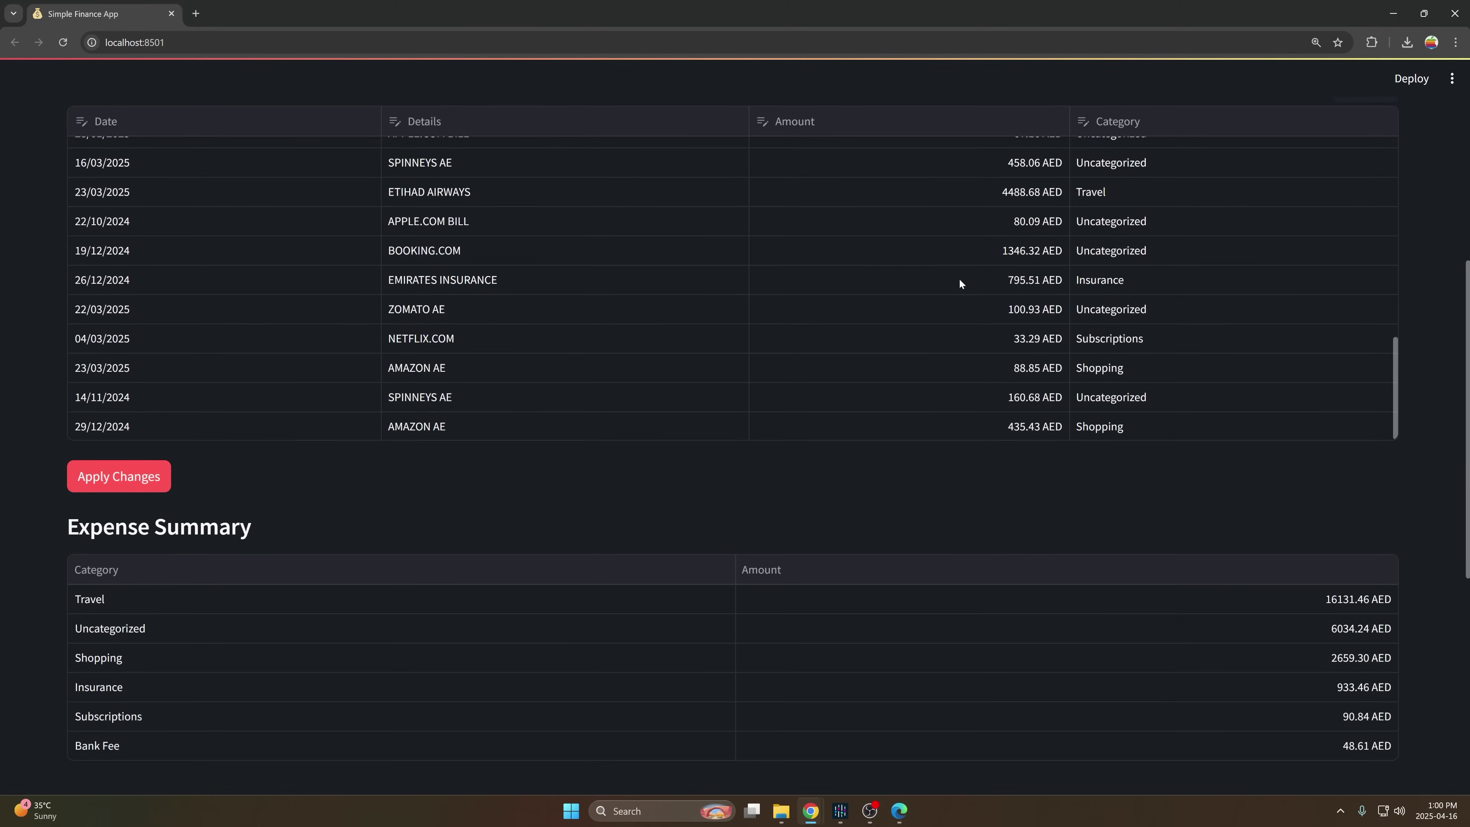
{"action": "scroll", "coordinate": [831, 425], "scroll_direction": "down", "scroll_amount": 9}
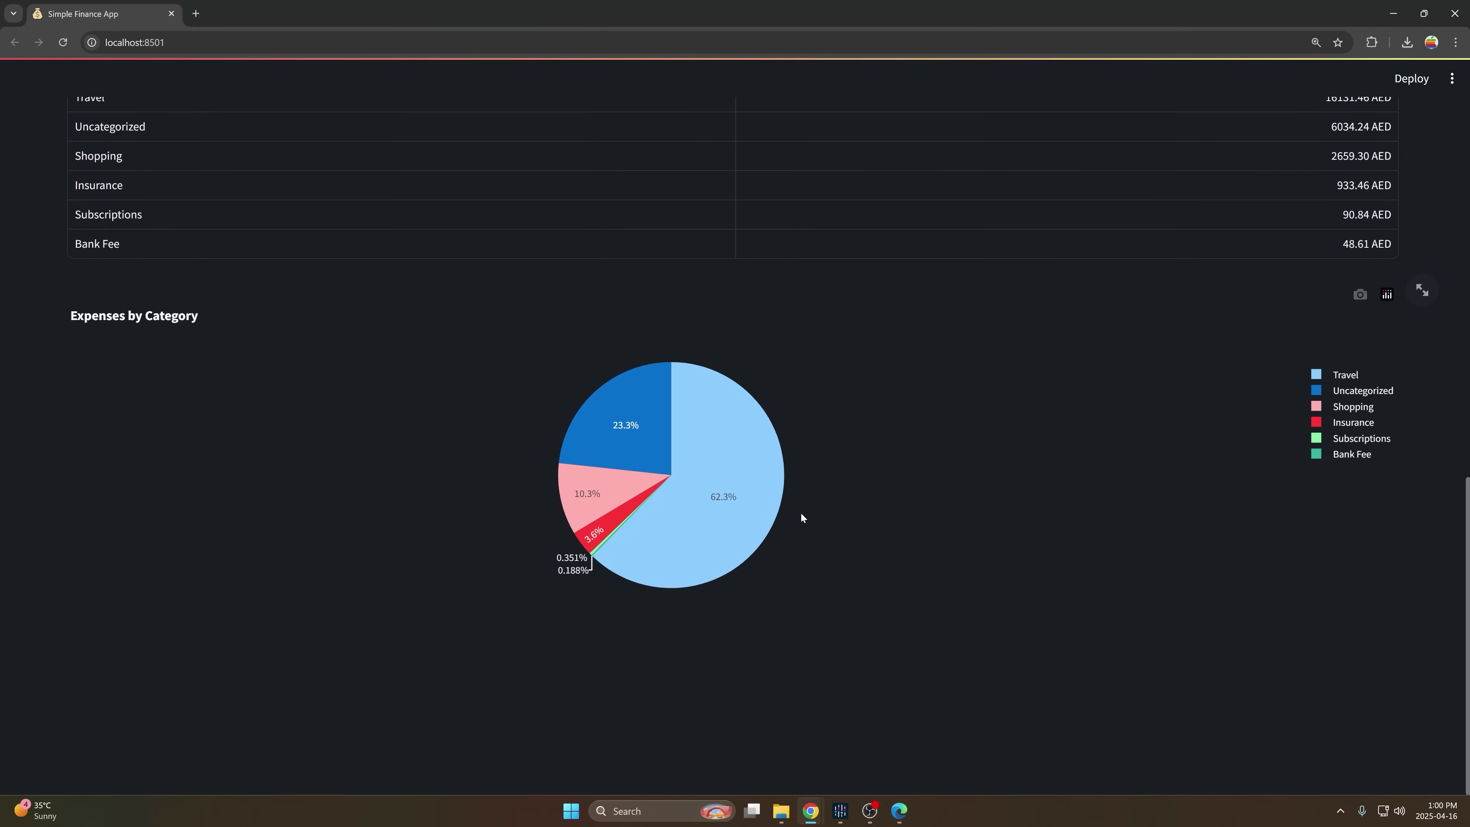
{"action": "scroll", "coordinate": [801, 515], "scroll_direction": "up", "scroll_amount": 20}
{"action": "left_click", "coordinate": [191, 346]}
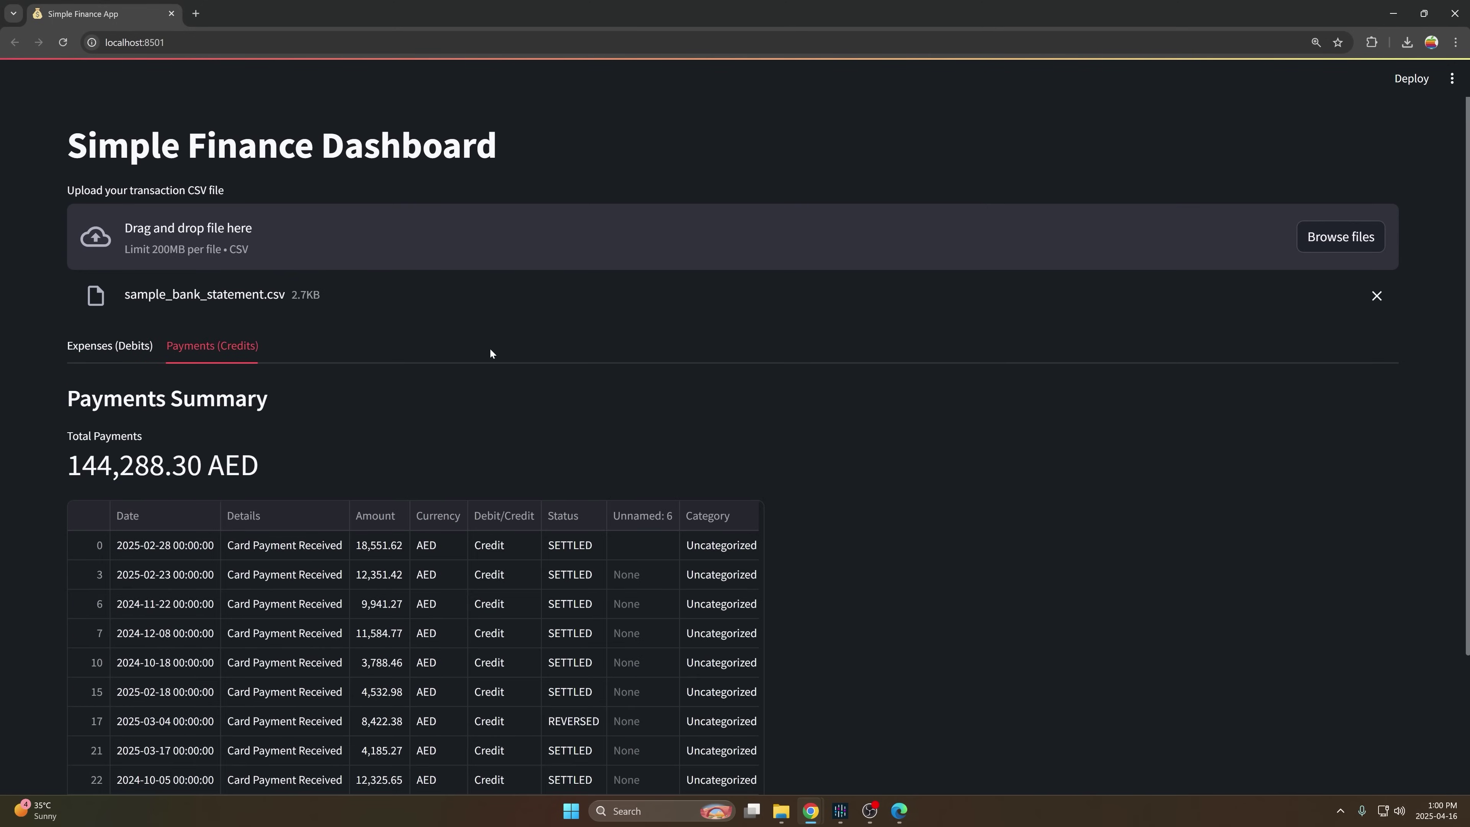
{"action": "scroll", "coordinate": [491, 353], "scroll_direction": "down", "scroll_amount": 3}
{"action": "triple_click", "coordinate": [322, 292]}
{"action": "left_click", "coordinate": [123, 170]}
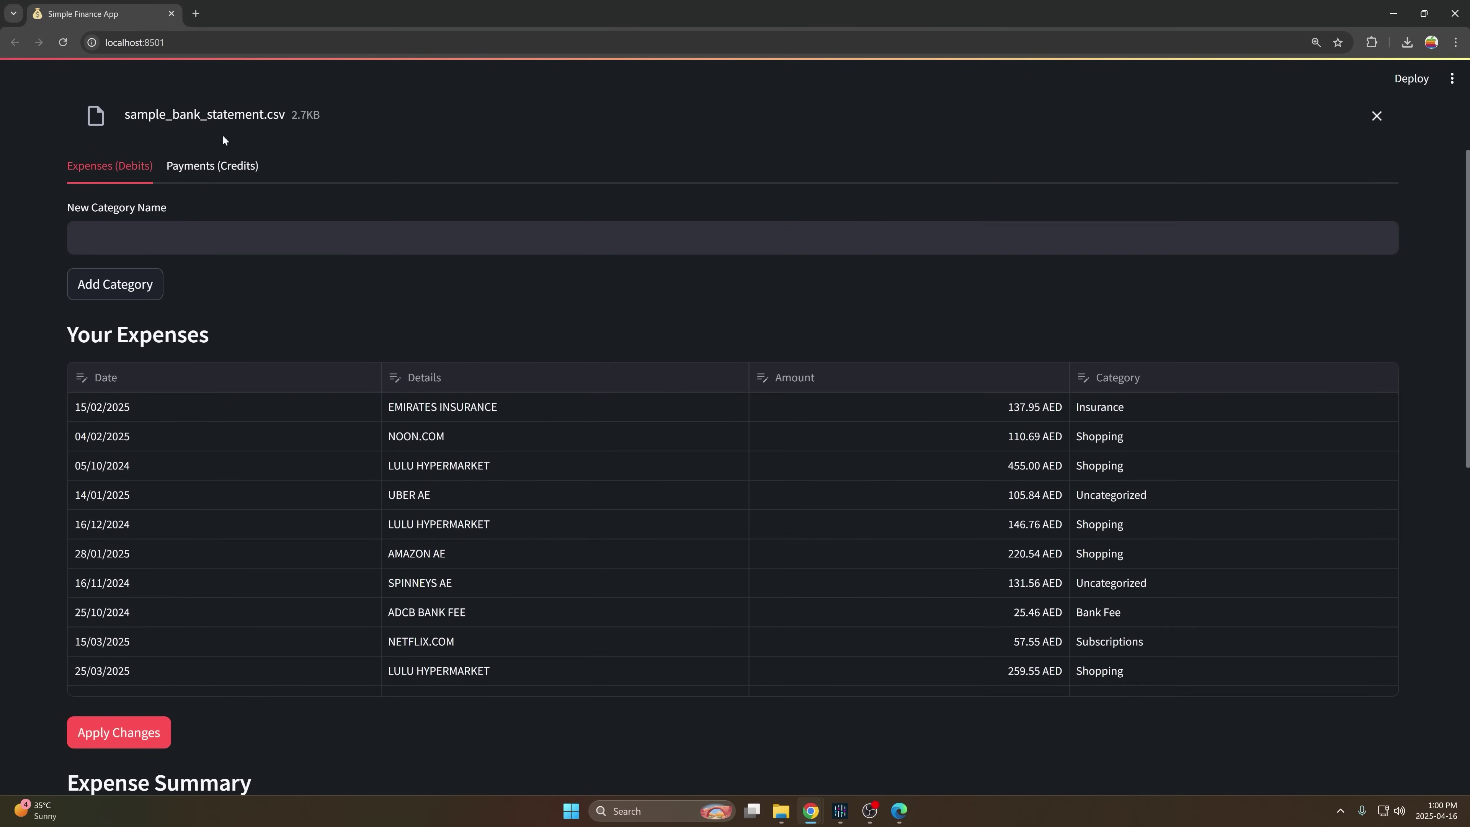
{"action": "scroll", "coordinate": [392, 287], "scroll_direction": "down", "scroll_amount": 3}
{"action": "scroll", "coordinate": [394, 288], "scroll_direction": "up", "scroll_amount": 5}
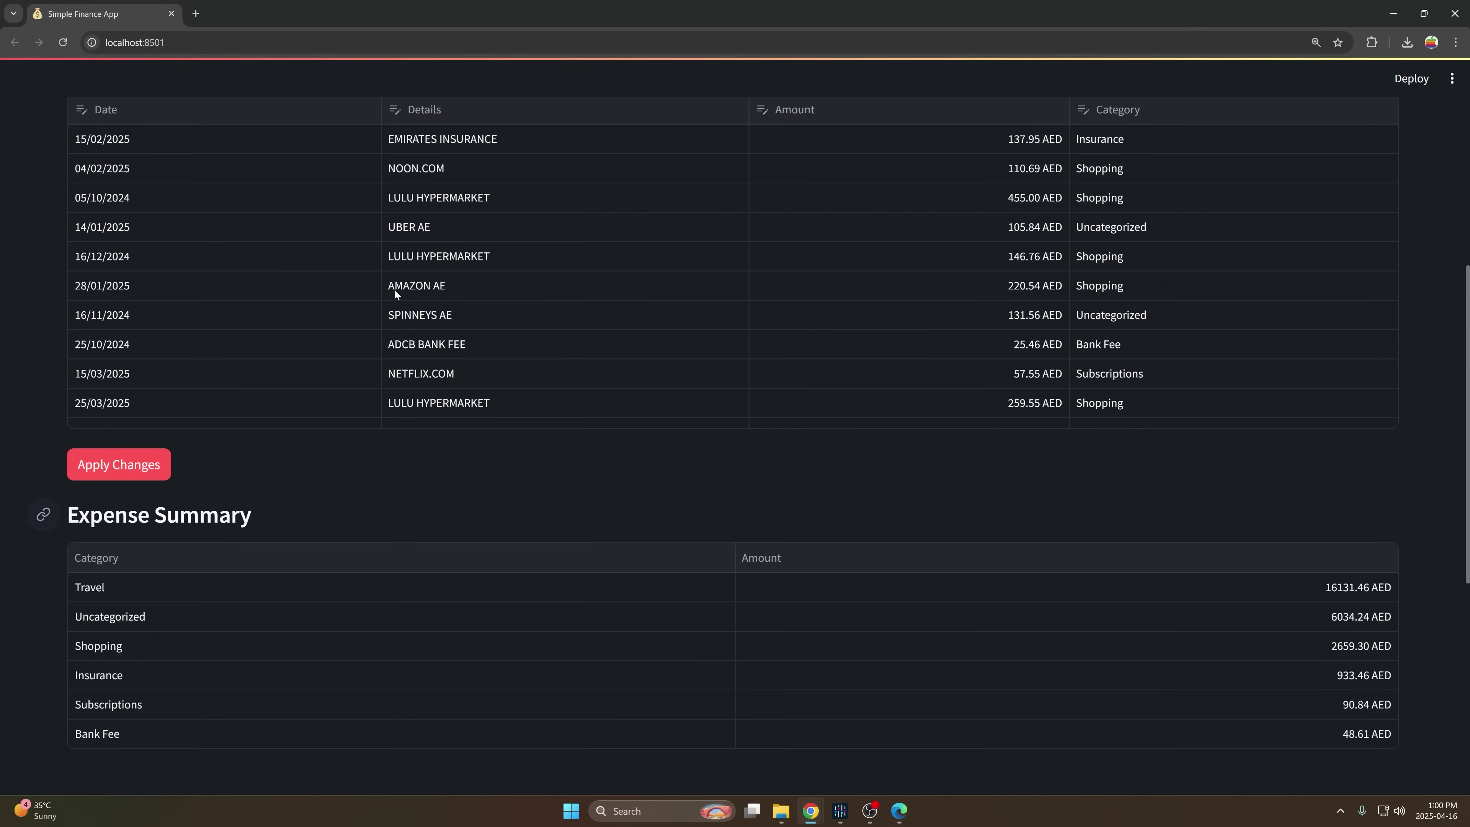
{"action": "scroll", "coordinate": [614, 386], "scroll_direction": "down", "scroll_amount": 5}
{"action": "scroll", "coordinate": [615, 387], "scroll_direction": "up", "scroll_amount": 10}
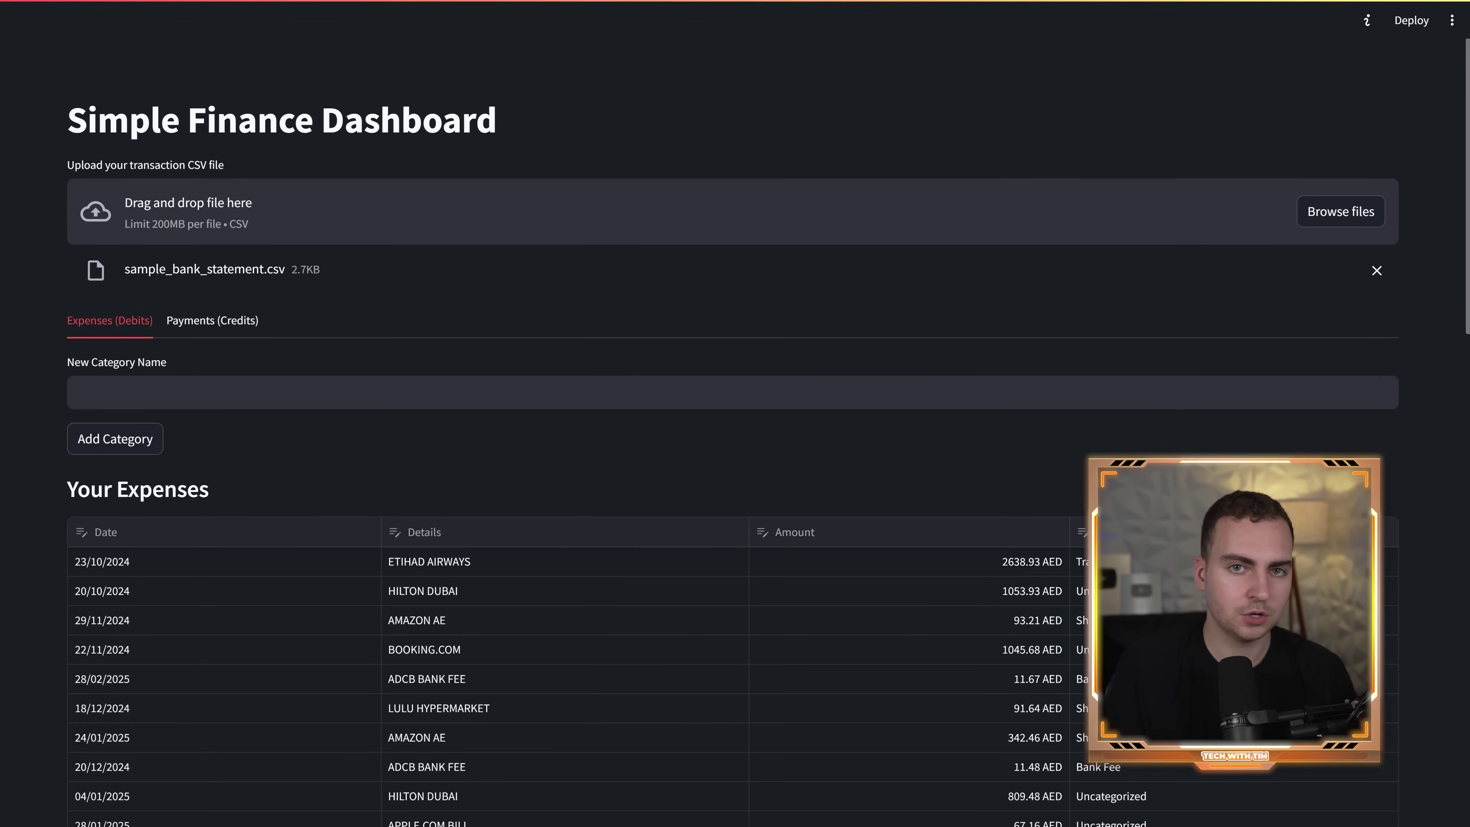
Look over the new Expense Summary spending metrics on the dashboard.
{"action": "scroll", "coordinate": [735, 406], "scroll_direction": "down", "scroll_amount": 6}
{"action": "scroll", "coordinate": [735, 406], "scroll_direction": "down", "scroll_amount": 5}
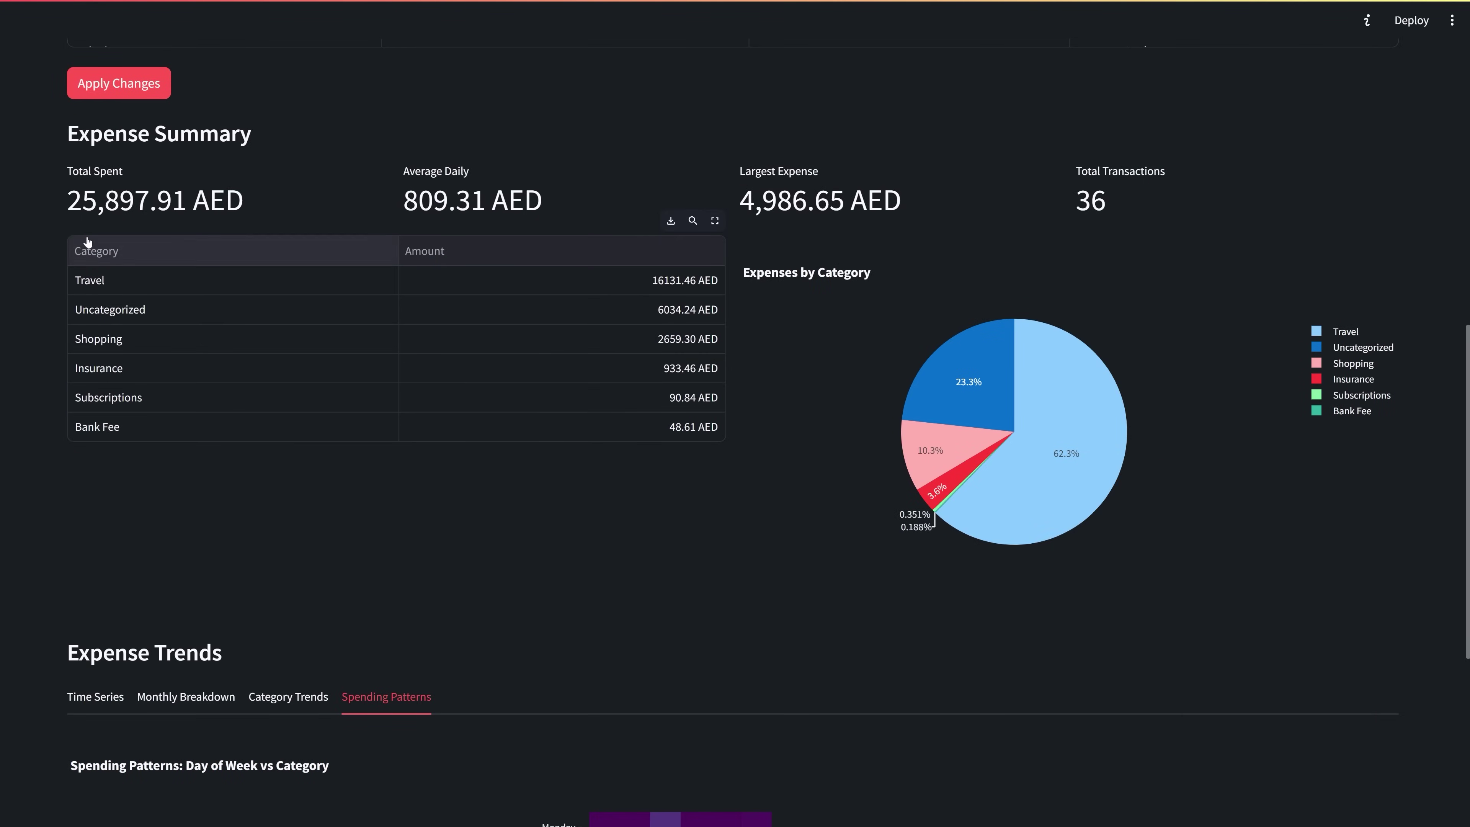
{"action": "left_click_drag", "start_coordinate": [66, 200], "coordinate": [1166, 172]}
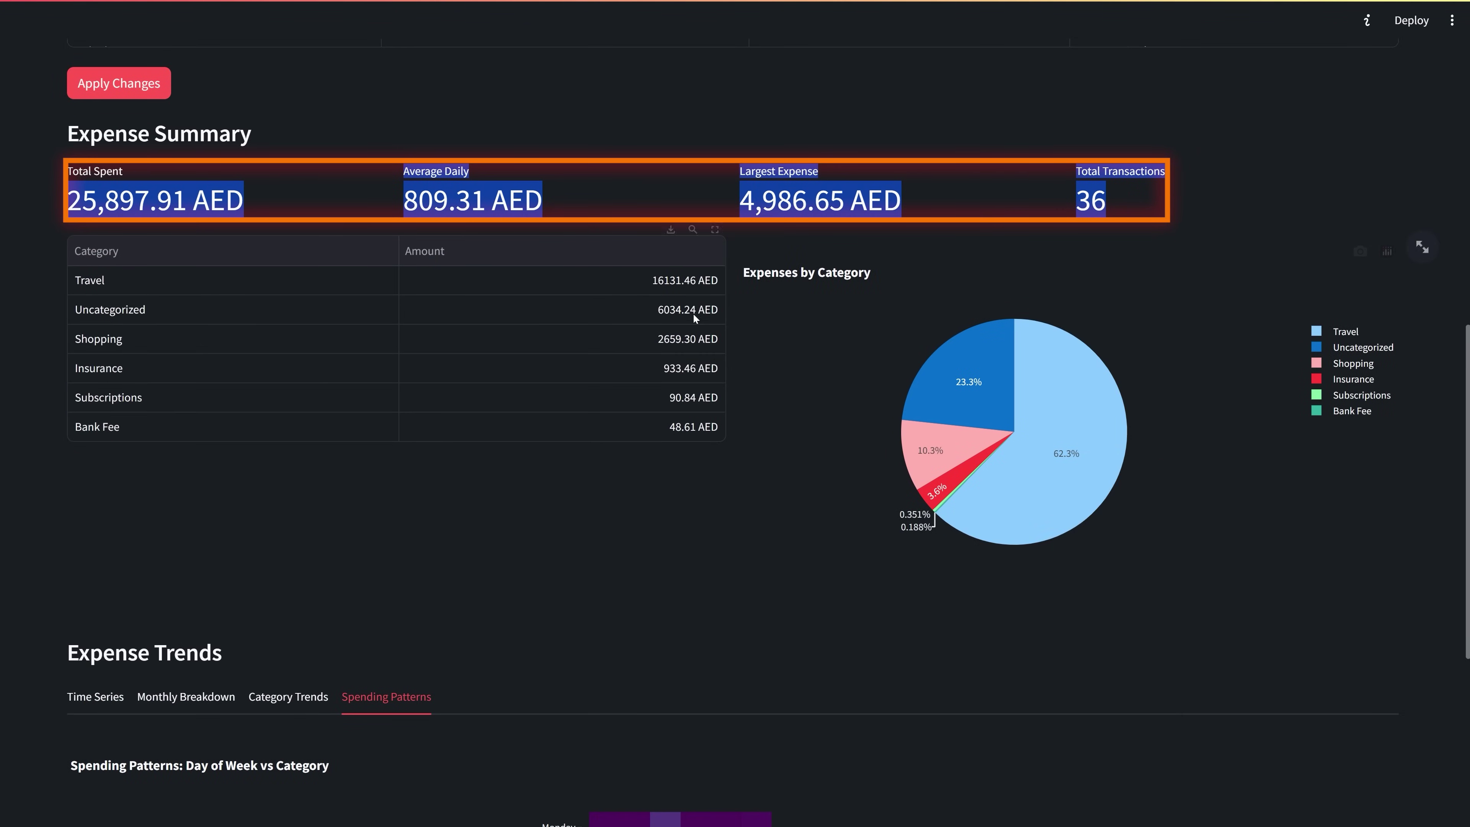
{"action": "left_click", "coordinate": [730, 198]}
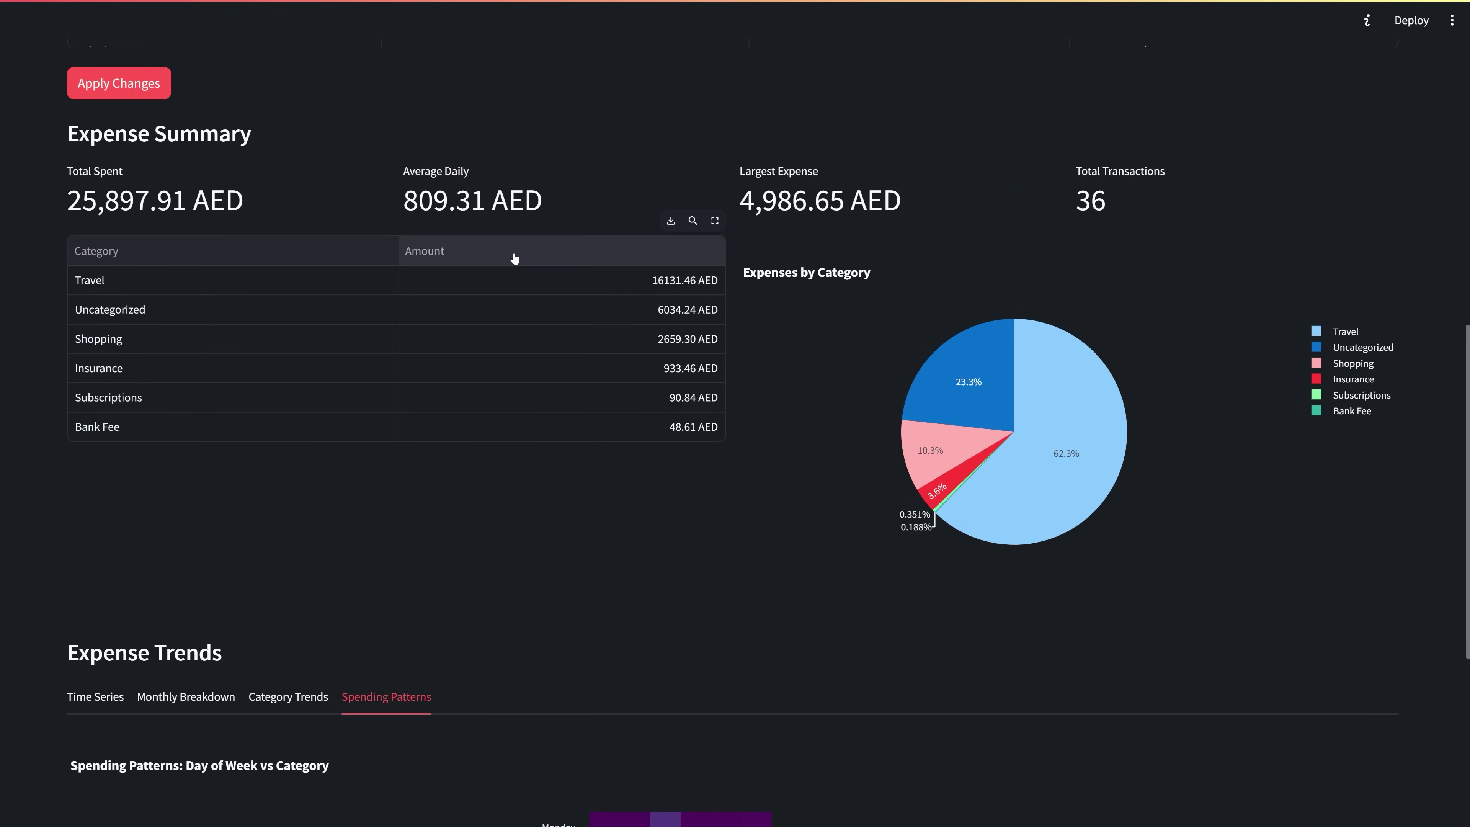
View the Category Trends, Monthly Breakdown and Time Series charts under Expense Trends.
{"action": "scroll", "coordinate": [487, 275], "scroll_direction": "down", "scroll_amount": 5}
{"action": "scroll", "coordinate": [486, 281], "scroll_direction": "down", "scroll_amount": 1}
{"action": "left_click", "coordinate": [307, 279]}
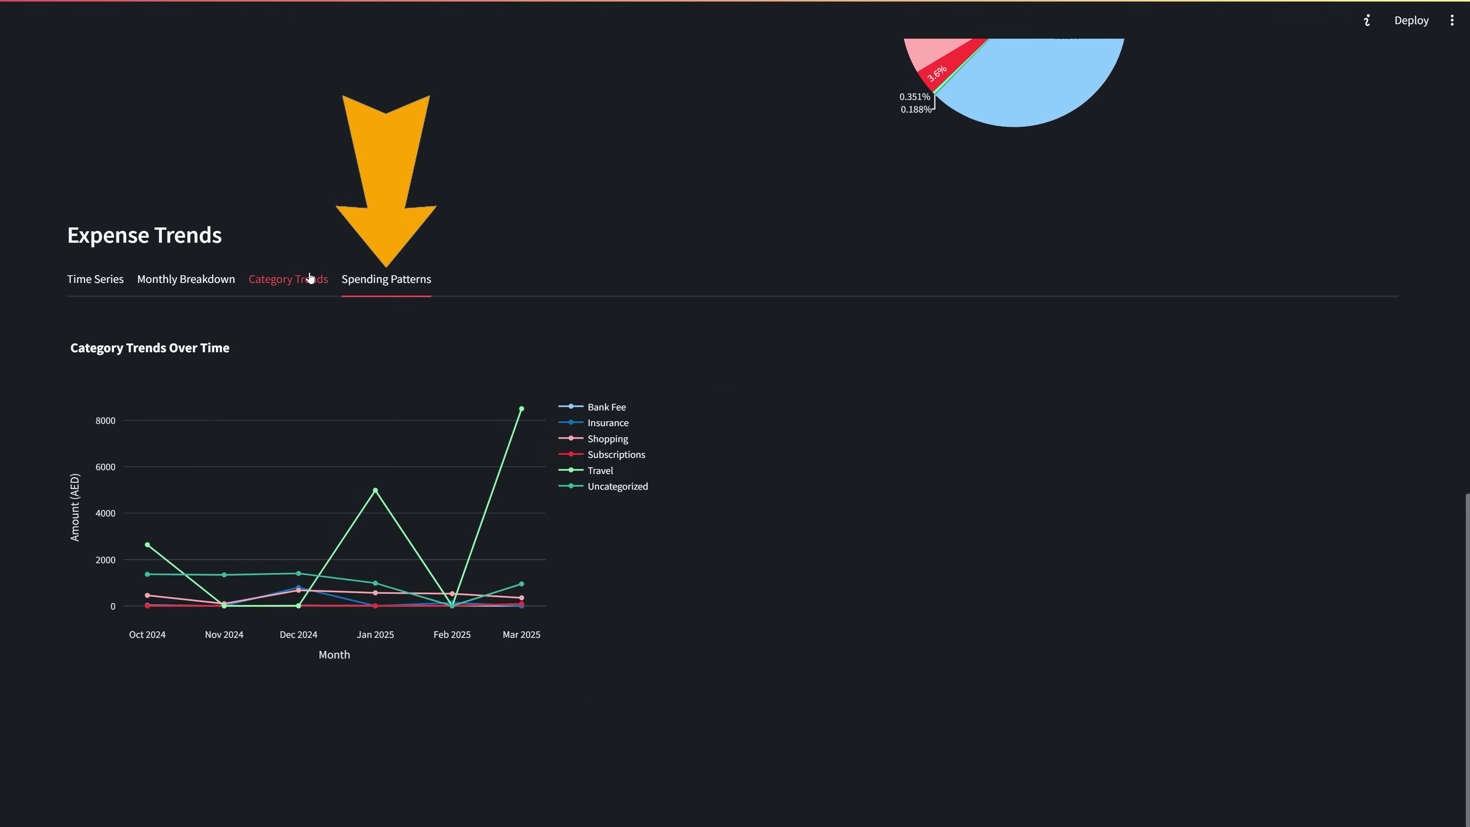
{"action": "left_click", "coordinate": [202, 281]}
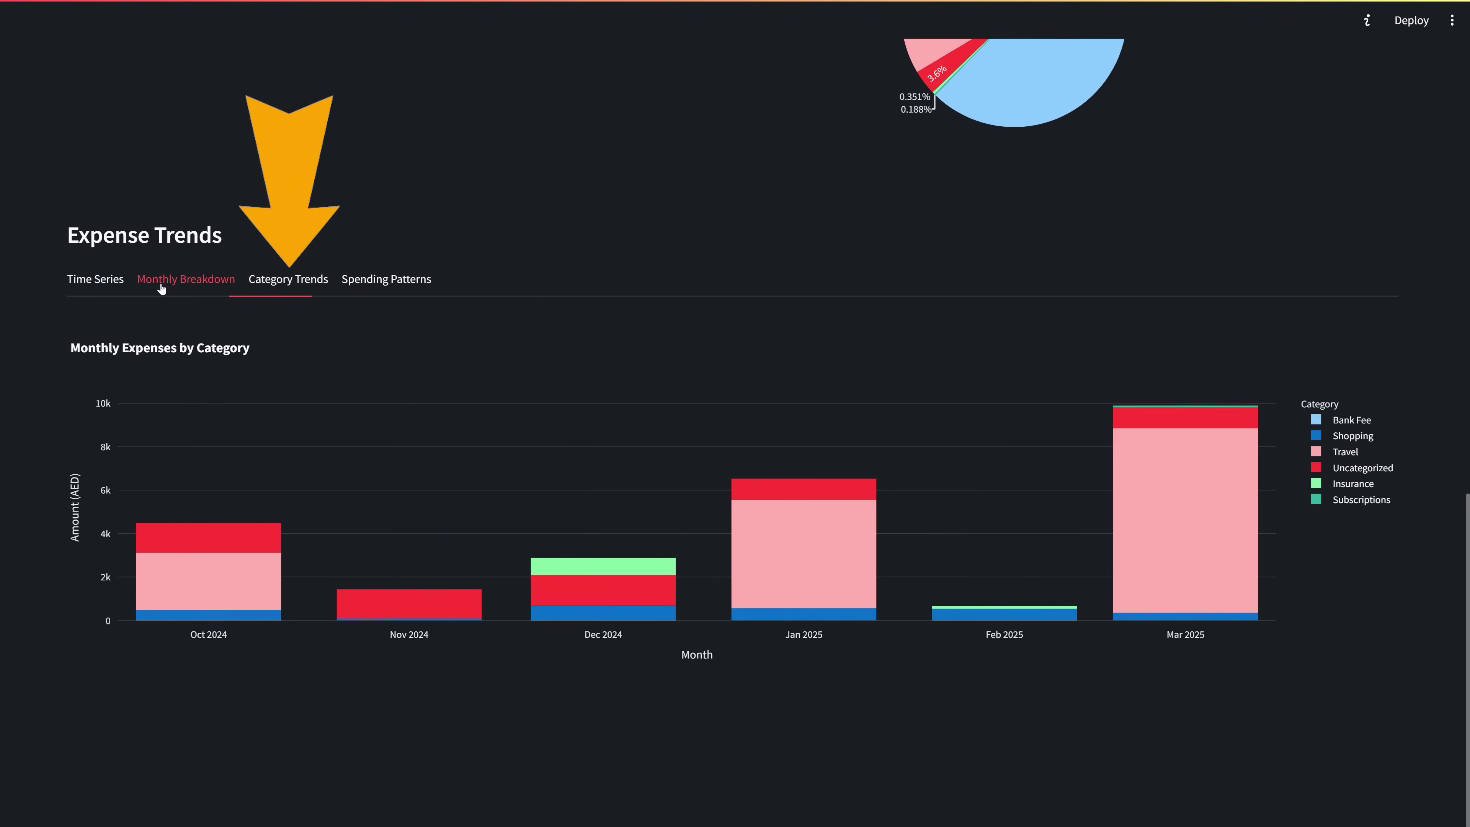
{"action": "left_click", "coordinate": [112, 282]}
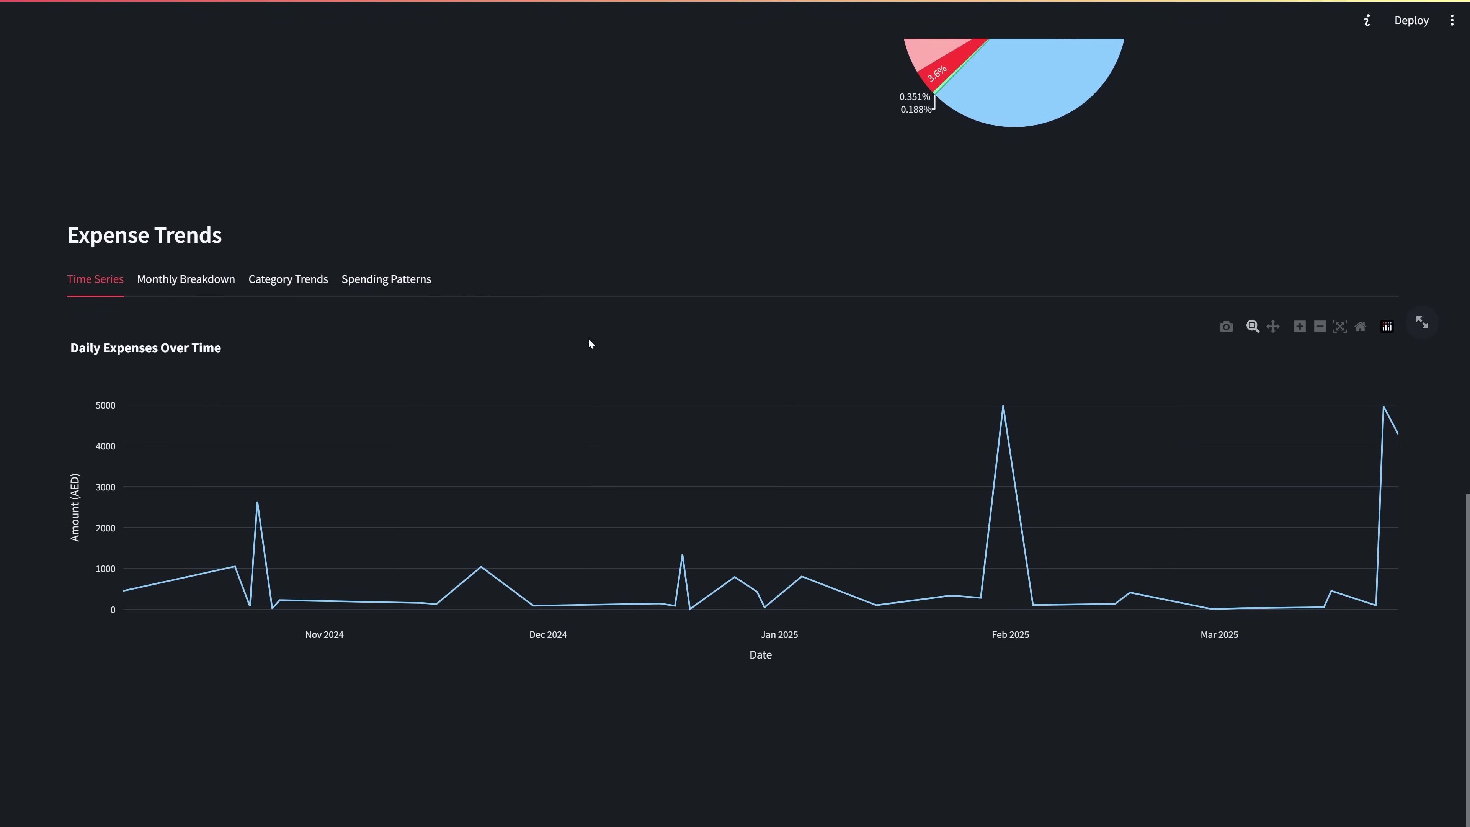
{"action": "scroll", "coordinate": [589, 342], "scroll_direction": "up", "scroll_amount": 10}
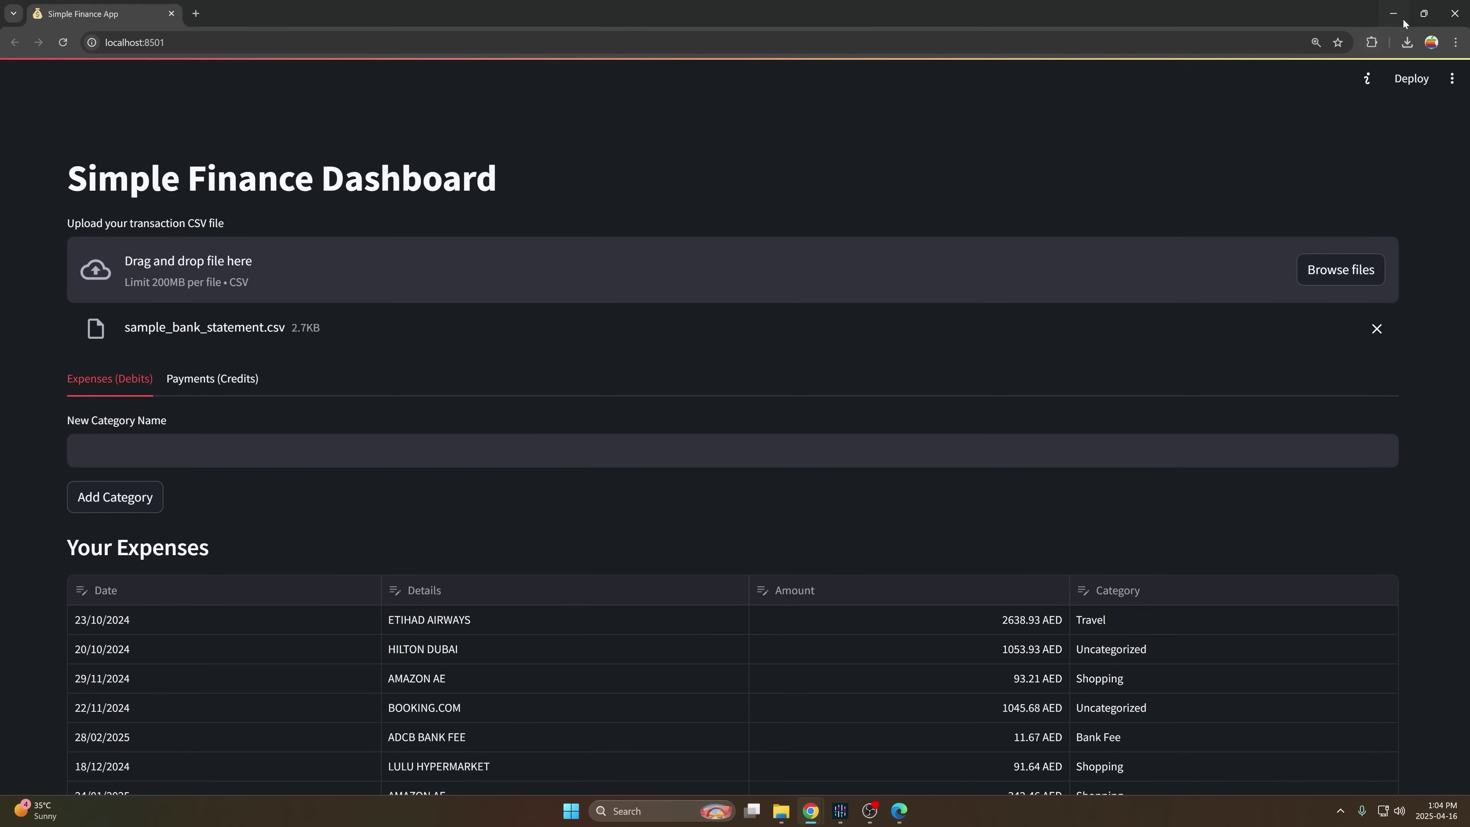
Return to CodeLLM and scroll through the main.py diff with its Accept/Reject prompts.
{"action": "key", "text": "alt+Tab"}
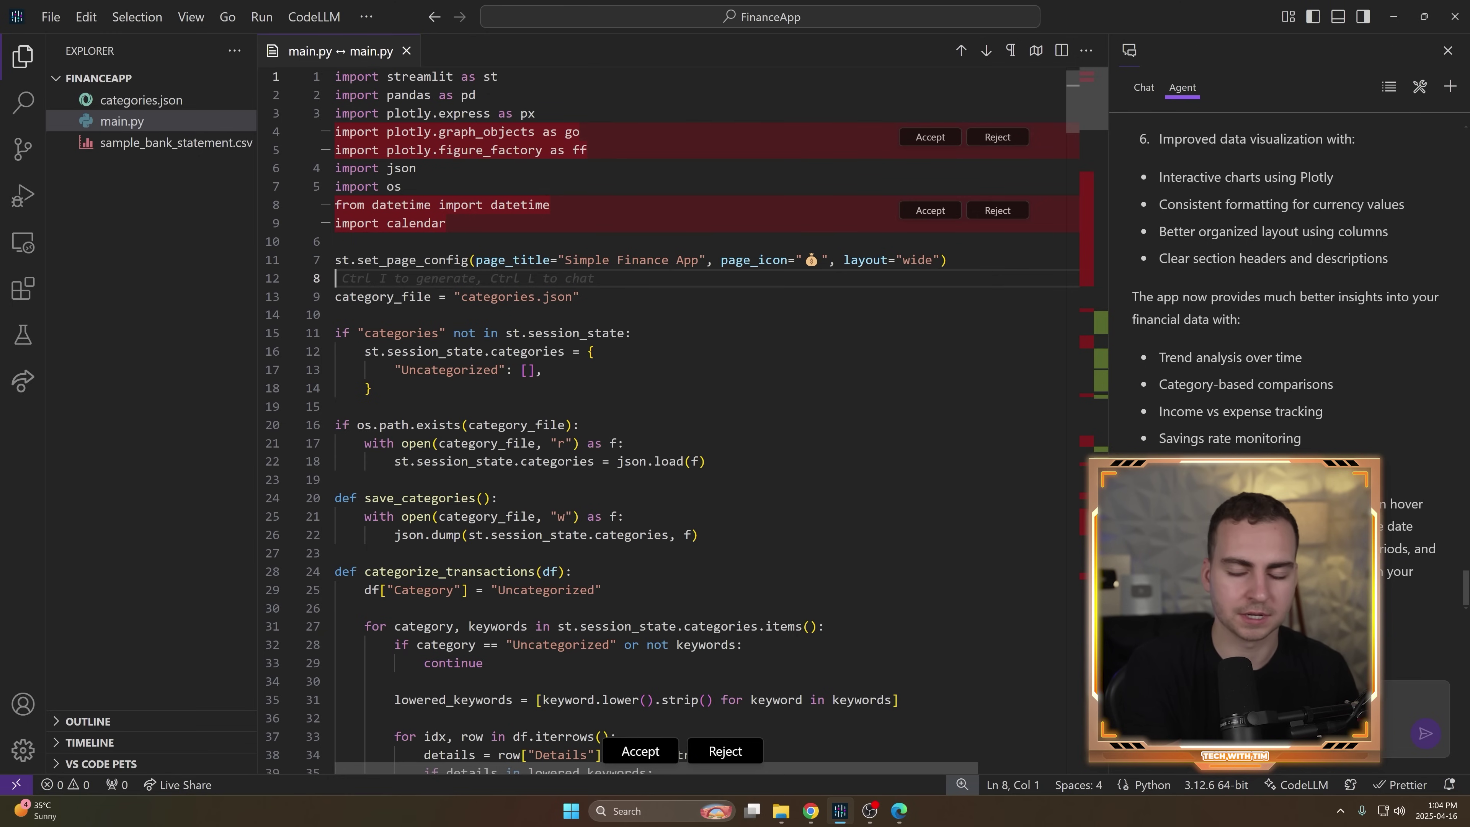
{"action": "scroll", "coordinate": [666, 406], "scroll_direction": "down", "scroll_amount": 20}
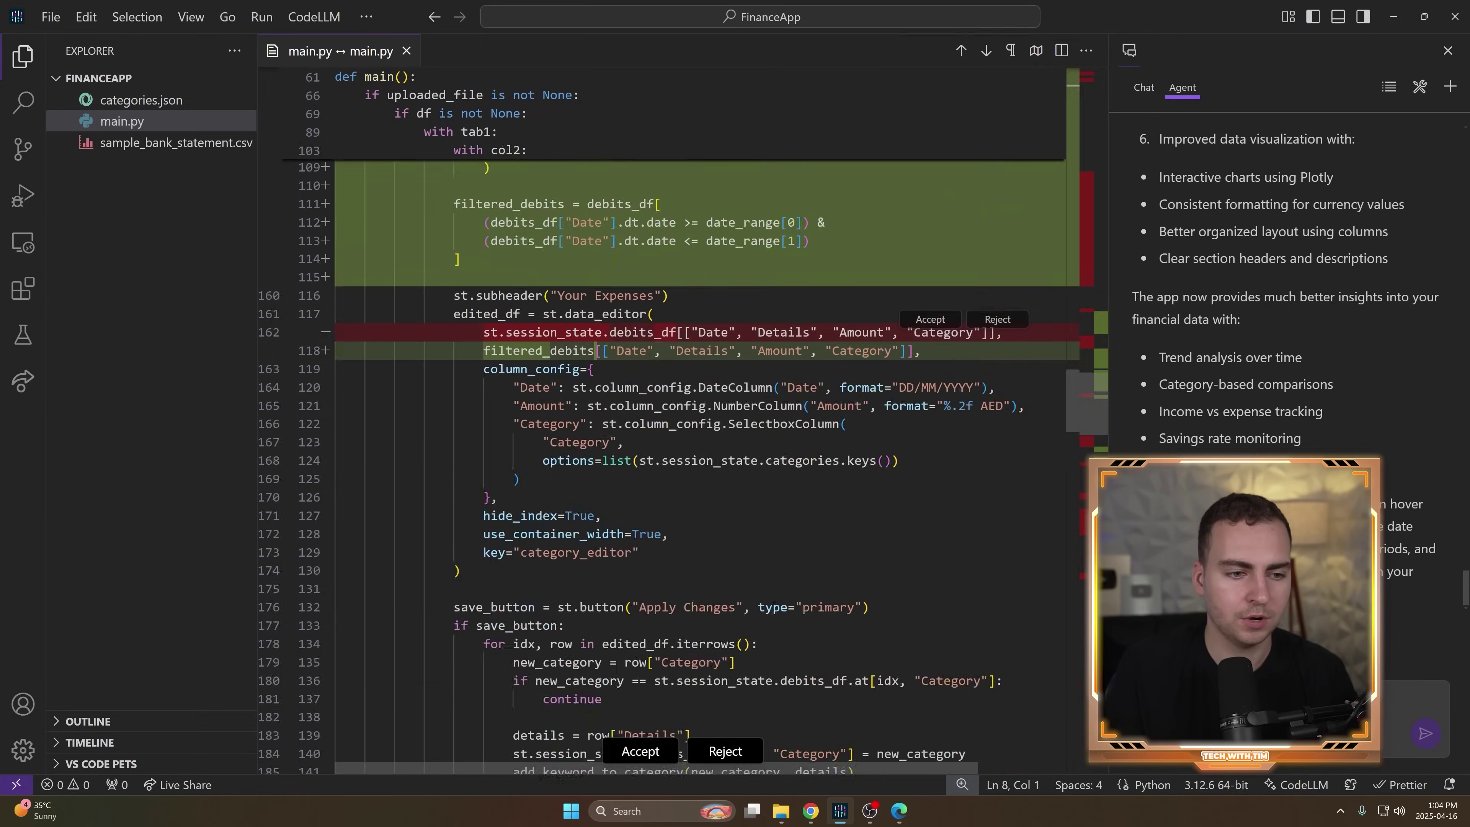
{"action": "scroll", "coordinate": [666, 405], "scroll_direction": "down", "scroll_amount": 15}
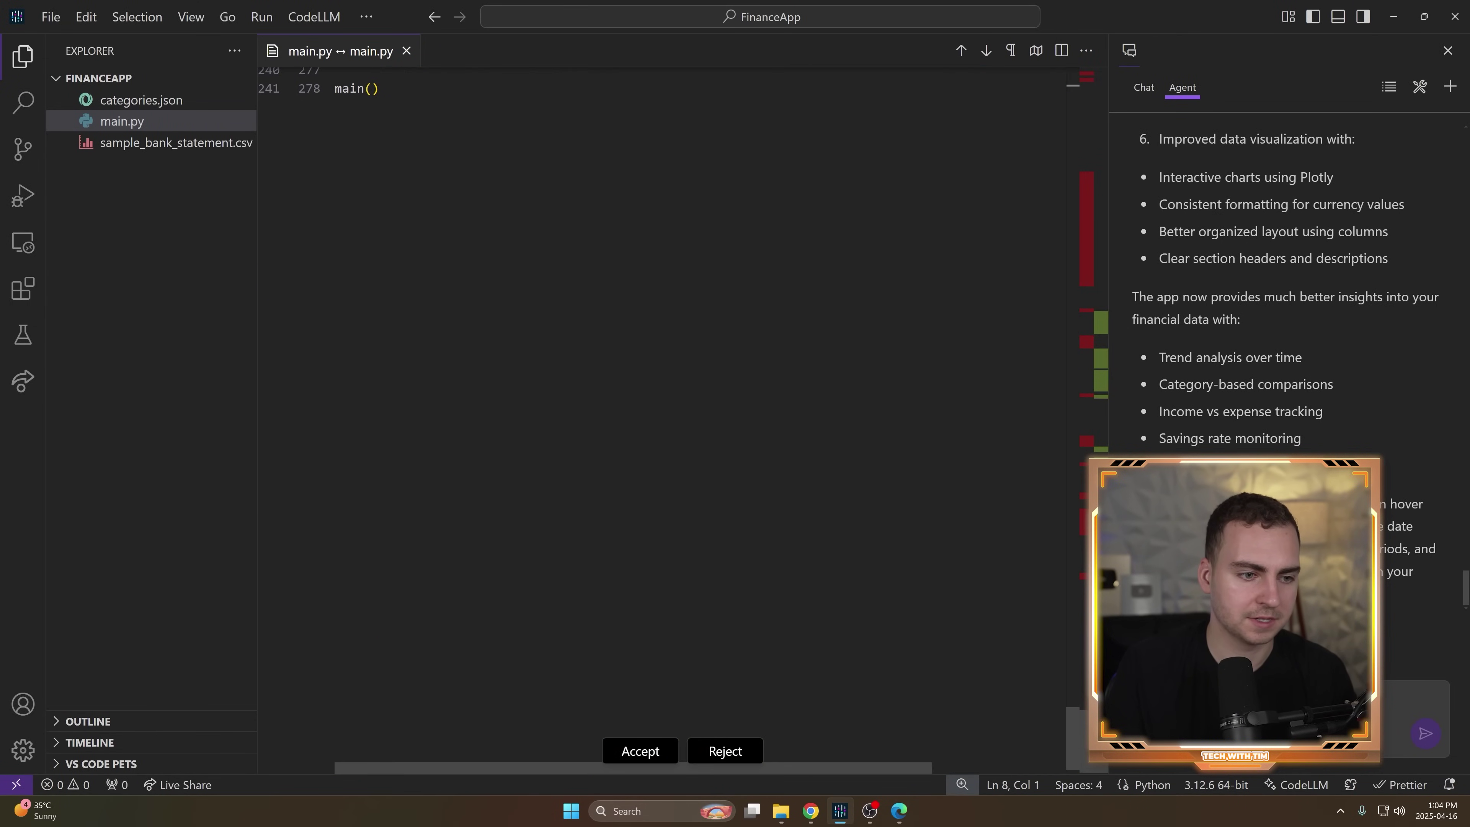
{"action": "scroll", "coordinate": [666, 405], "scroll_direction": "up", "scroll_amount": 6}
{"action": "left_click", "coordinate": [596, 310]}
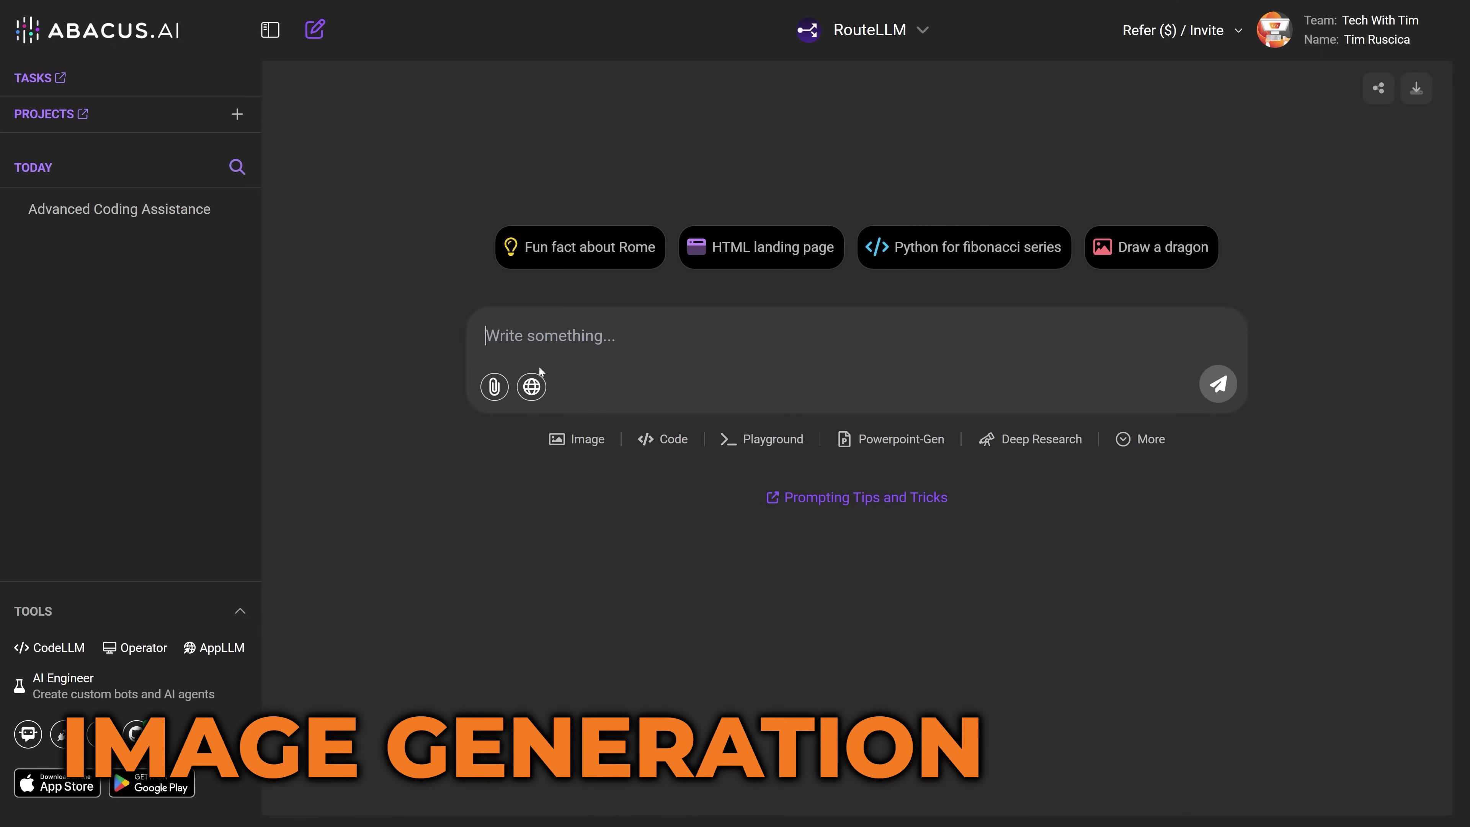
Browse the chat model list, then bring up the image generation settings.
{"action": "left_click", "coordinate": [863, 31]}
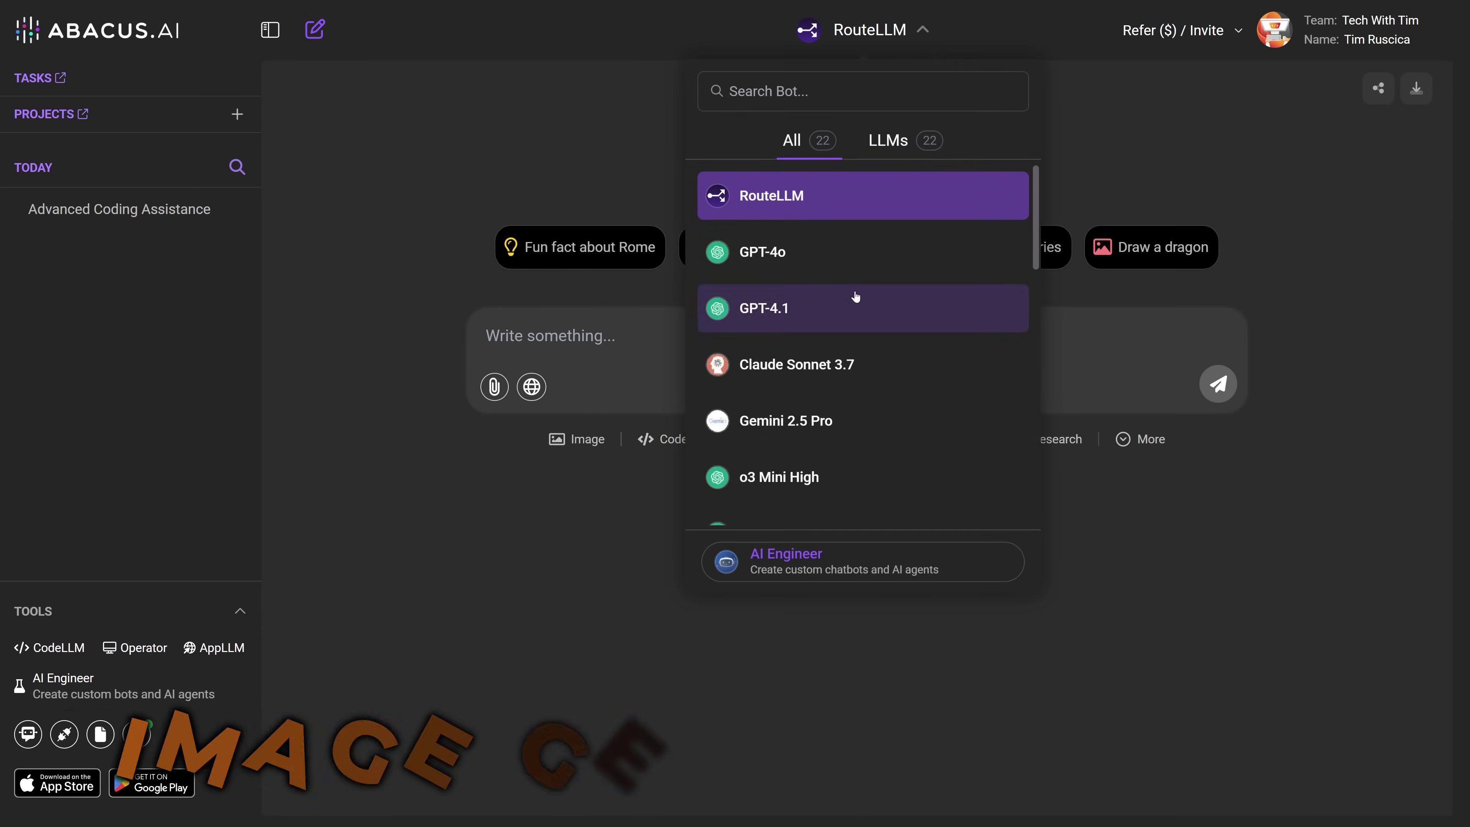
{"action": "scroll", "coordinate": [851, 295], "scroll_direction": "down", "scroll_amount": 6}
{"action": "scroll", "coordinate": [842, 298], "scroll_direction": "down", "scroll_amount": 8}
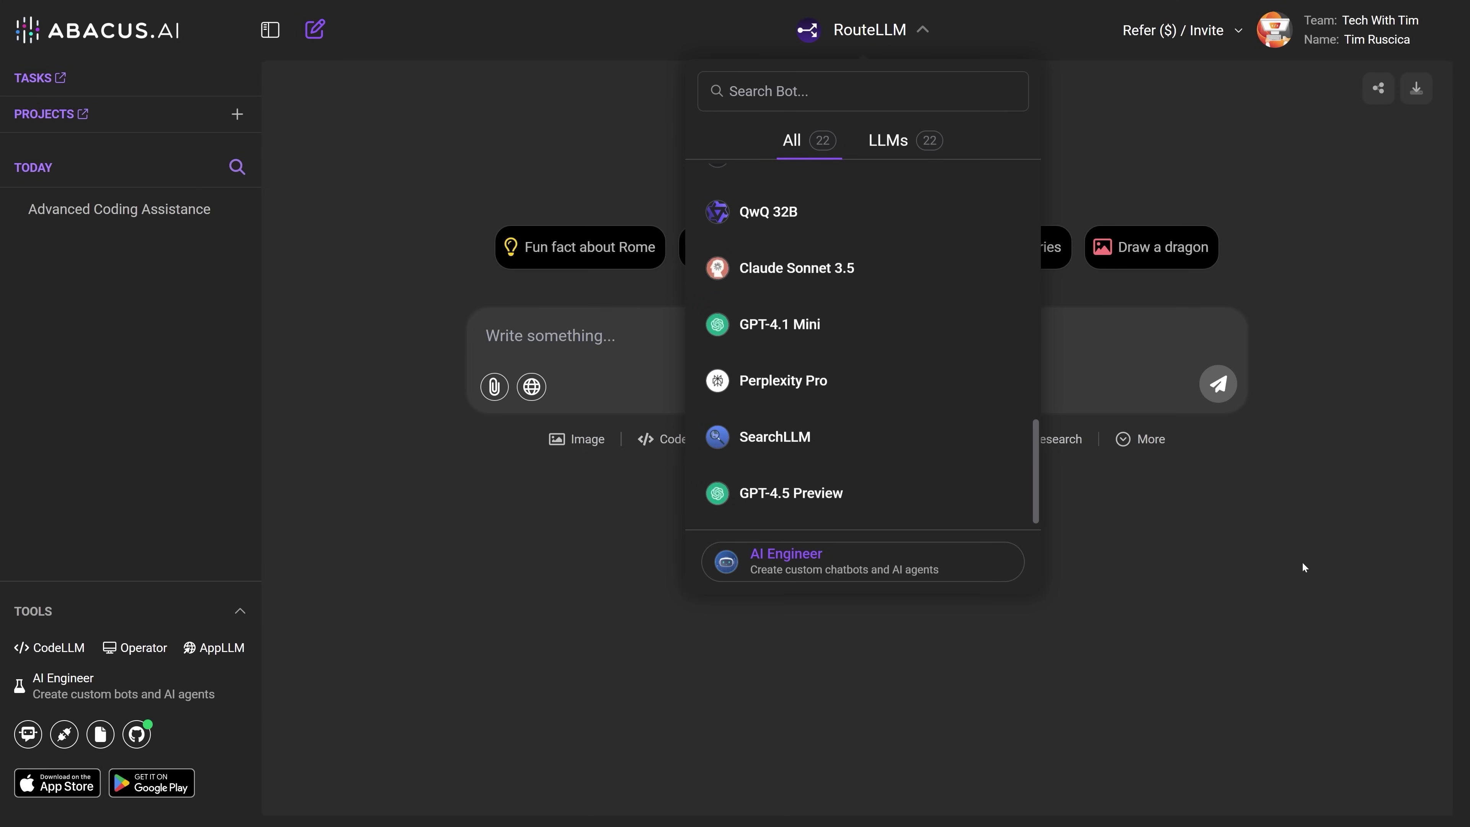
{"action": "left_click", "coordinate": [1233, 568]}
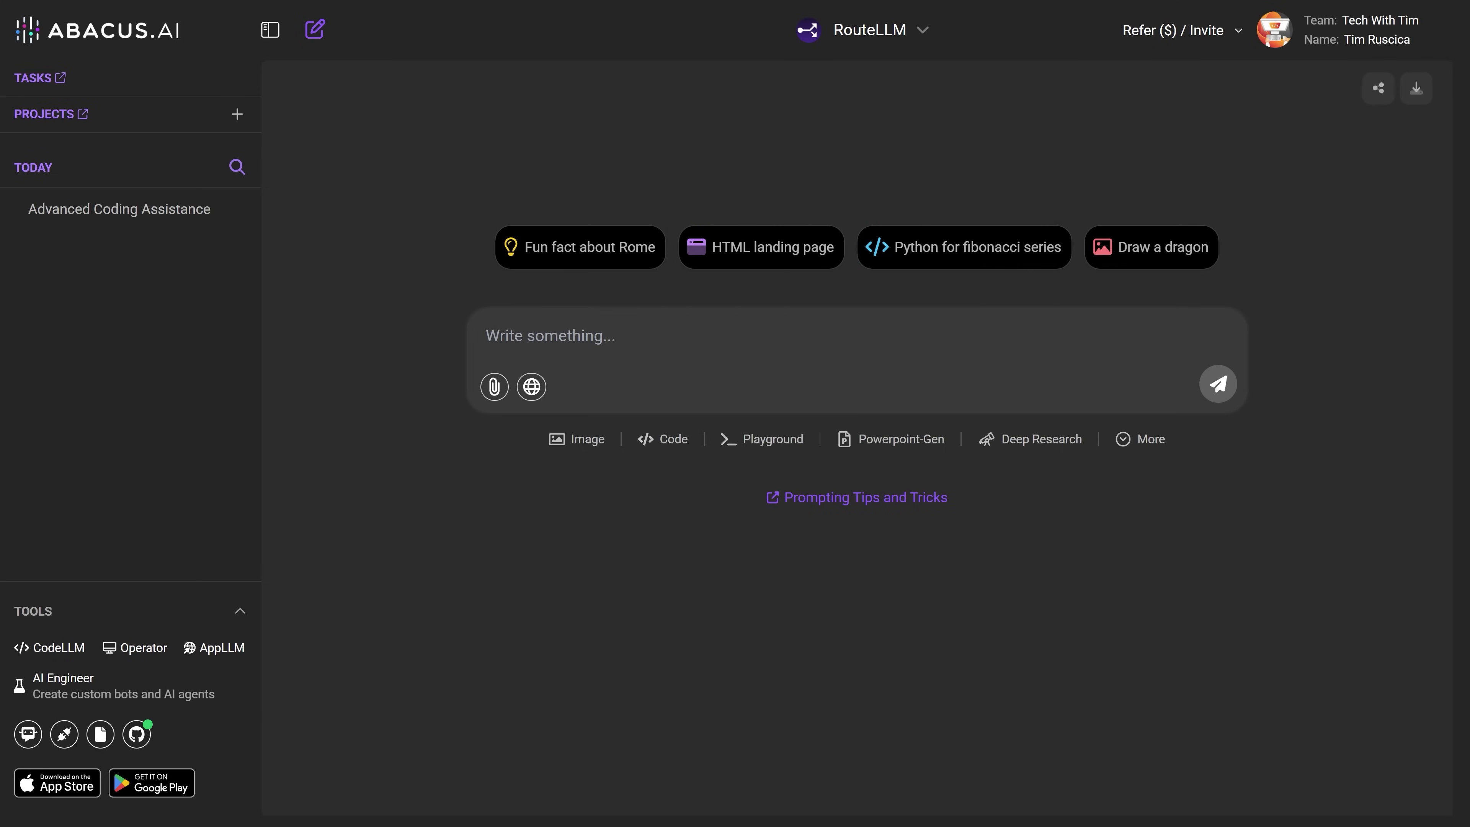
{"action": "left_click", "coordinate": [573, 443]}
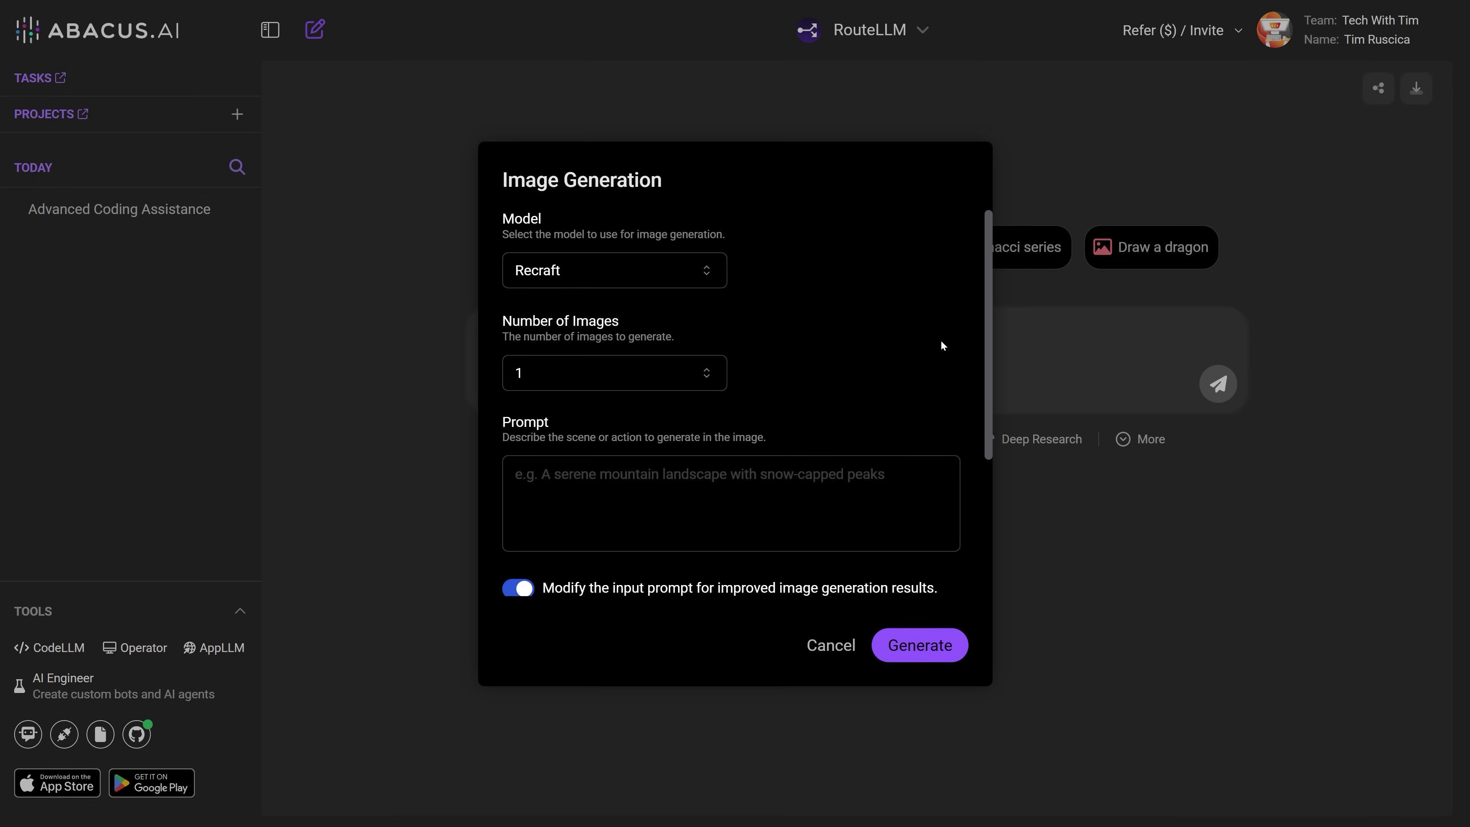
{"action": "left_click", "coordinate": [833, 645]}
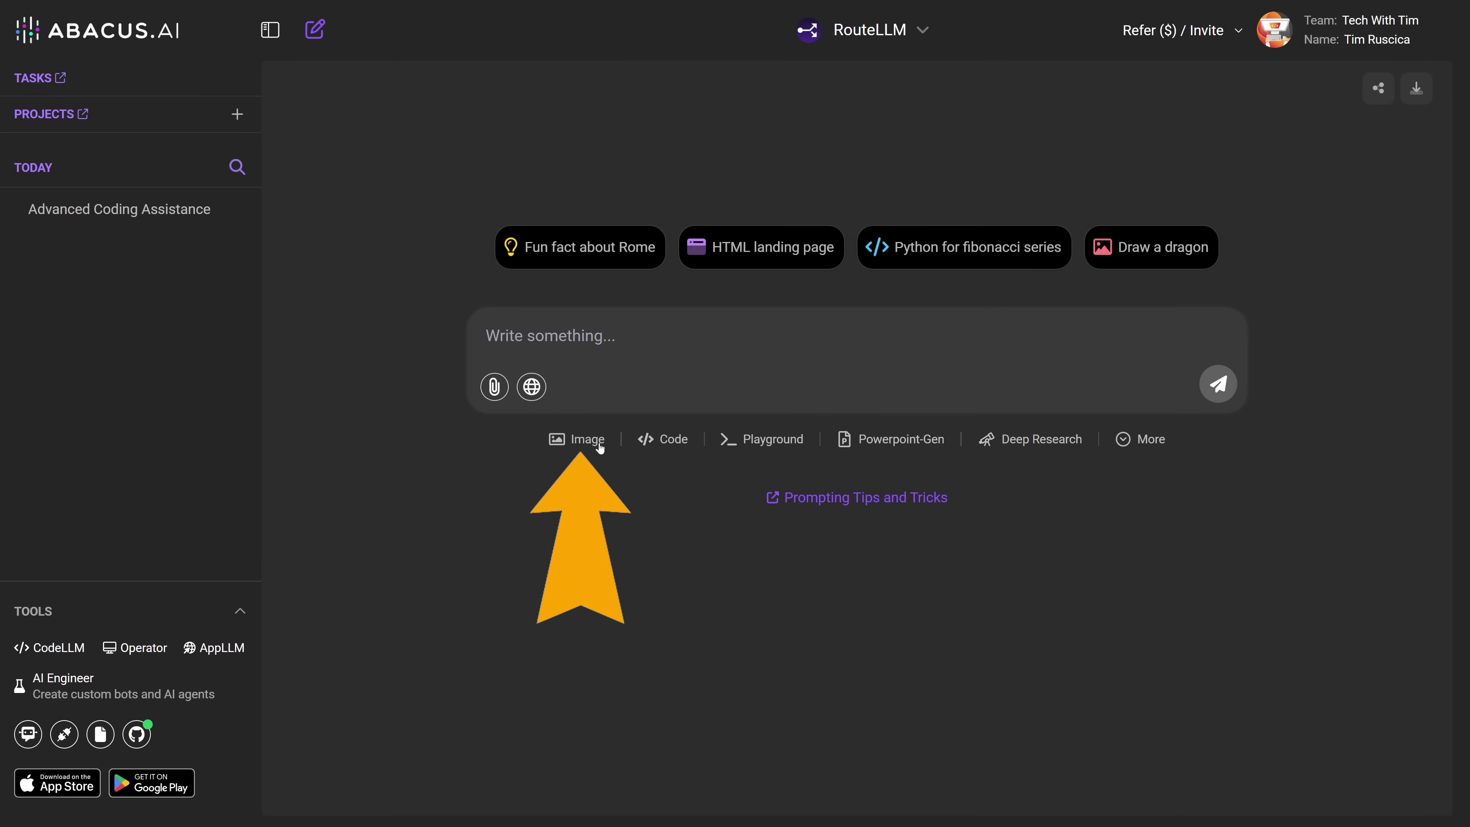
{"action": "left_click", "coordinate": [582, 443]}
Choose FLUX 1.1 [pro] Ultra and paste the photorealistic cyberpunk Tokyo night-street prompt.
{"action": "left_click", "coordinate": [632, 272]}
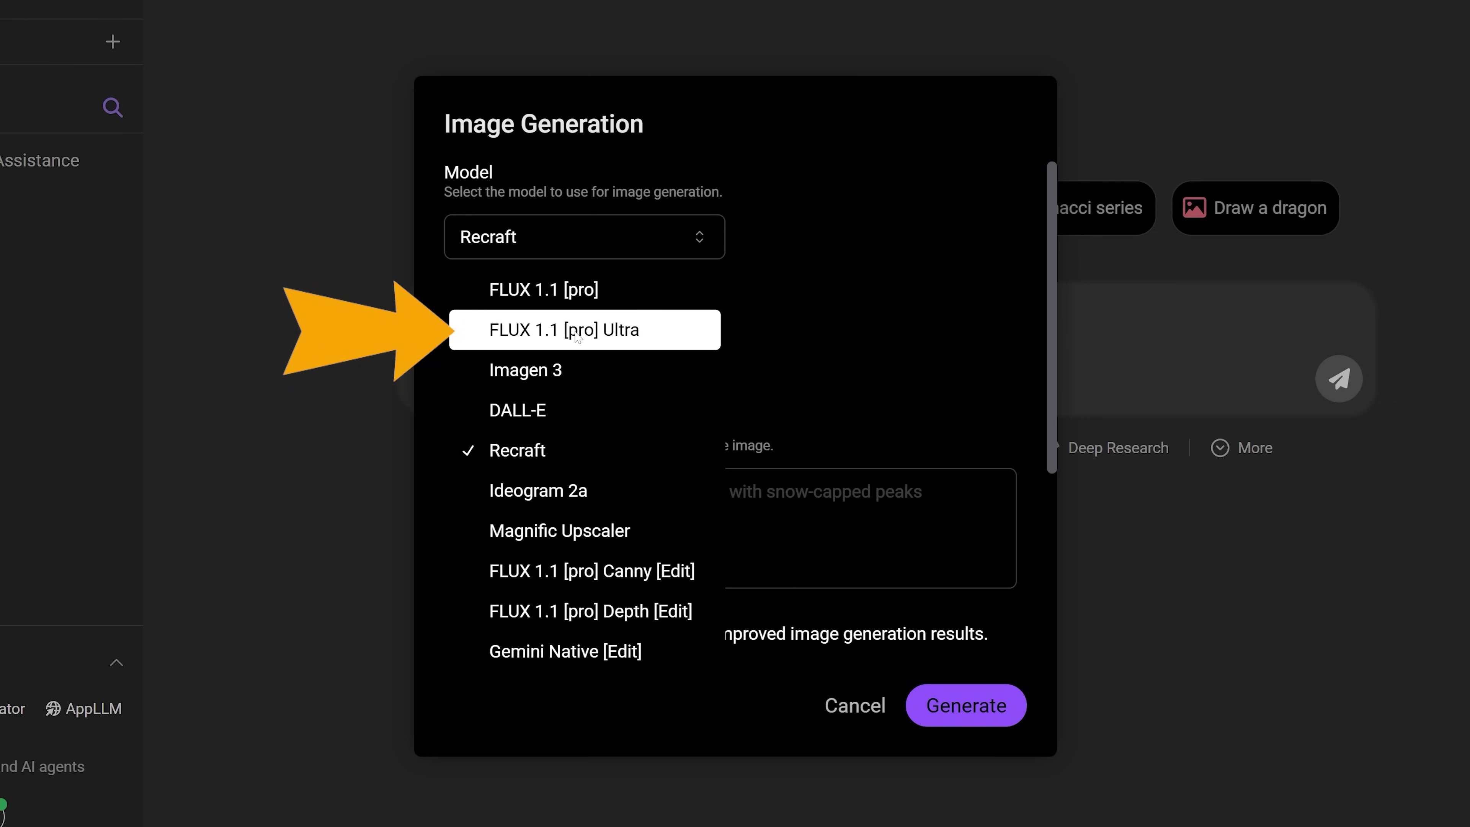
{"action": "left_click", "coordinate": [576, 335]}
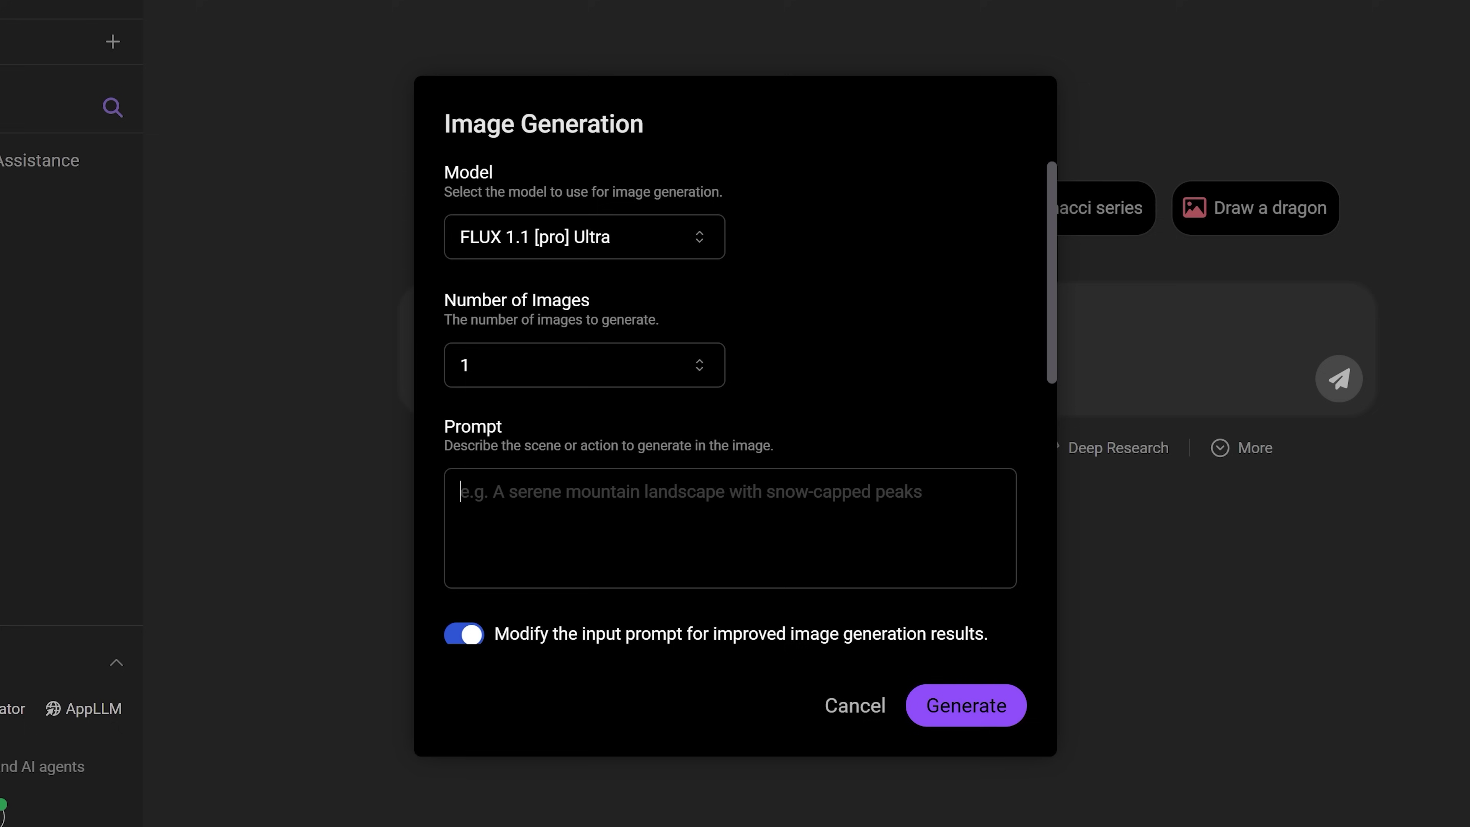
{"action": "key", "text": "ctrl+v"}
{"action": "scroll", "coordinate": [730, 527], "scroll_direction": "up", "scroll_amount": 2}
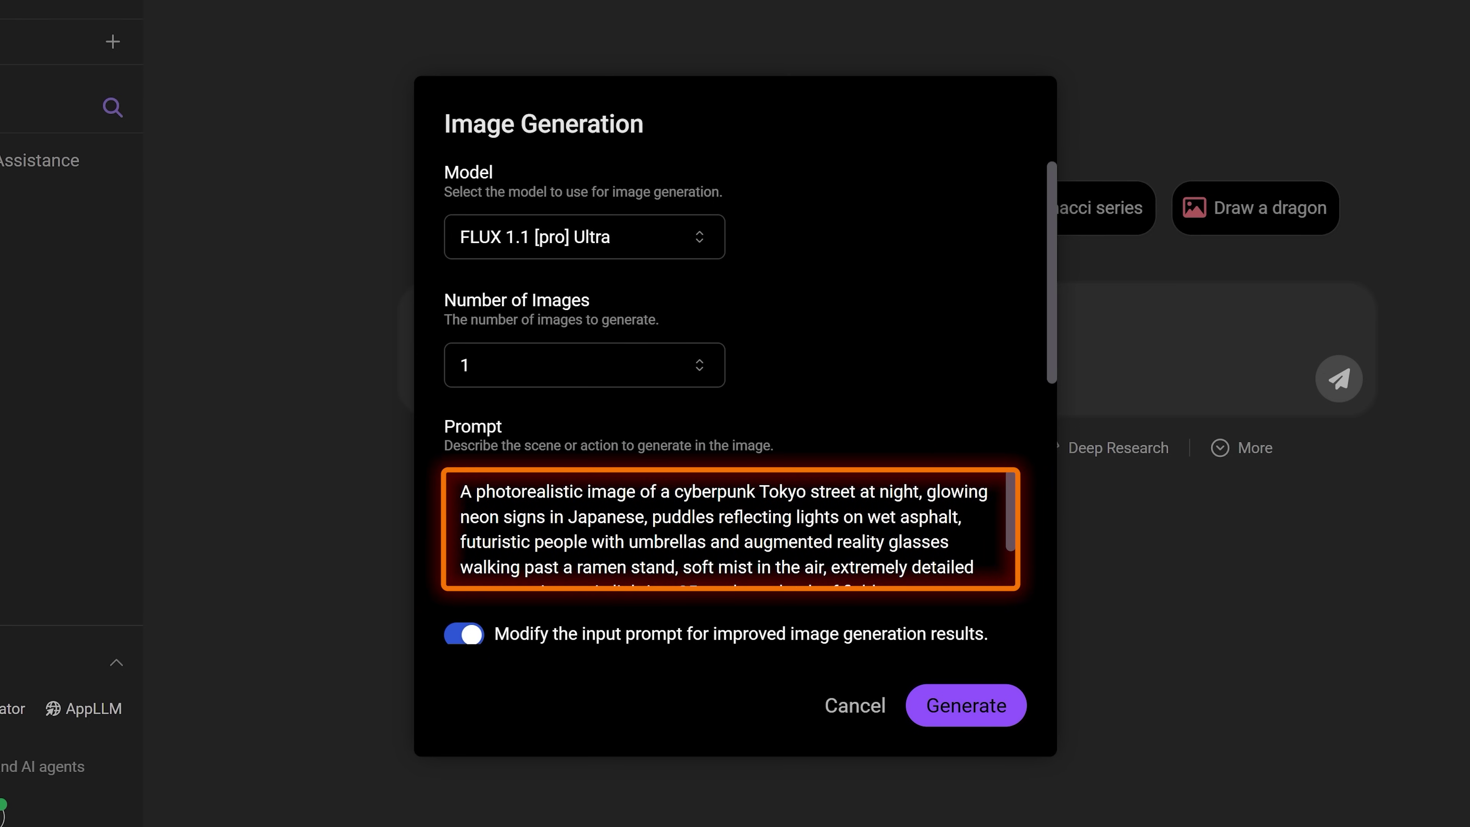
{"action": "scroll", "coordinate": [731, 530], "scroll_direction": "down", "scroll_amount": 2}
{"action": "scroll", "coordinate": [730, 530], "scroll_direction": "up", "scroll_amount": 2}
{"action": "scroll", "coordinate": [730, 530], "scroll_direction": "down", "scroll_amount": 1}
{"action": "scroll", "coordinate": [730, 527], "scroll_direction": "down", "scroll_amount": 2}
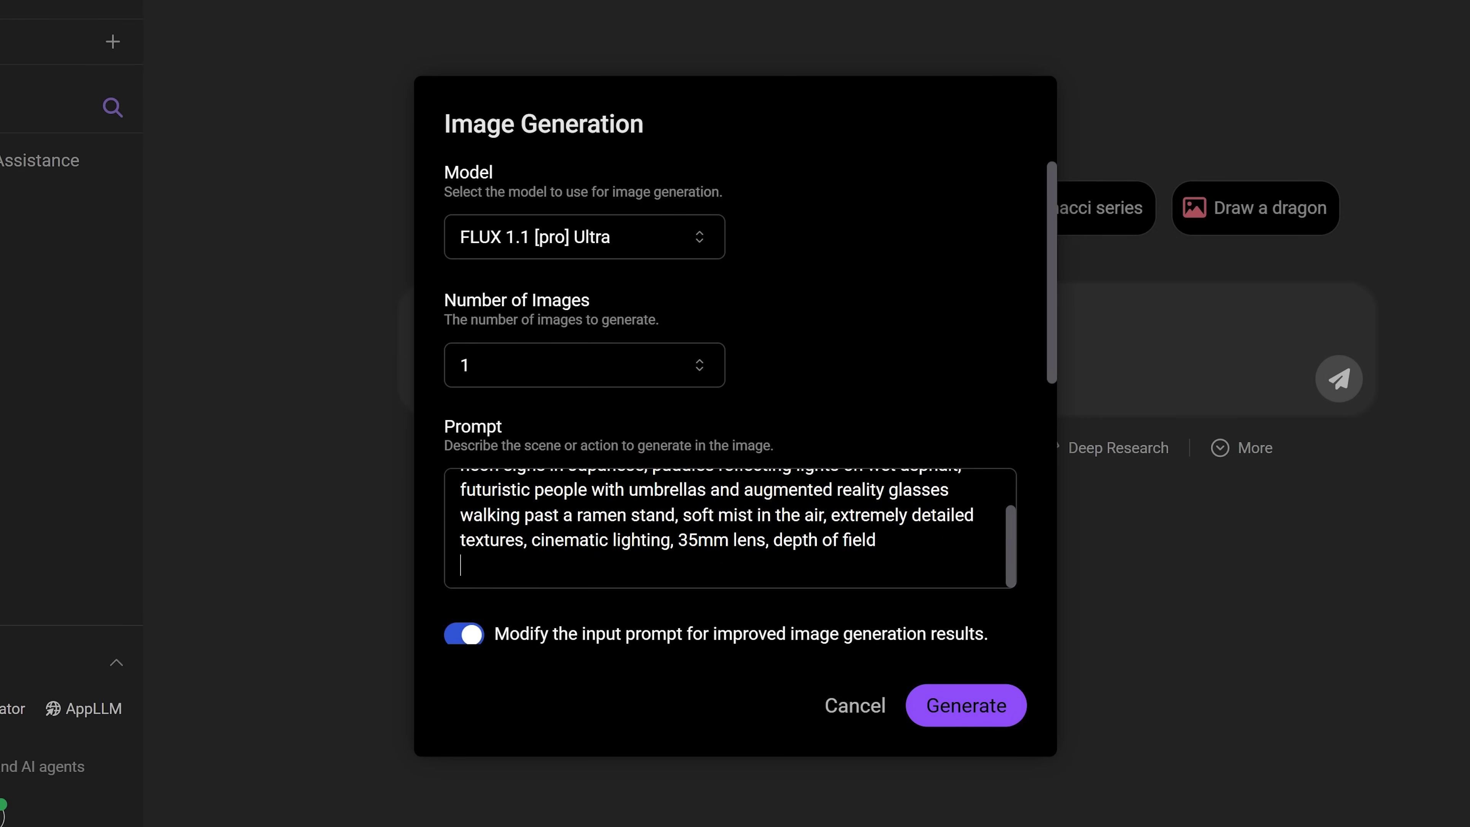
Generate the image and get the rainy neon-lit cyberpunk Tokyo street at night.
{"action": "left_click", "coordinate": [983, 705]}
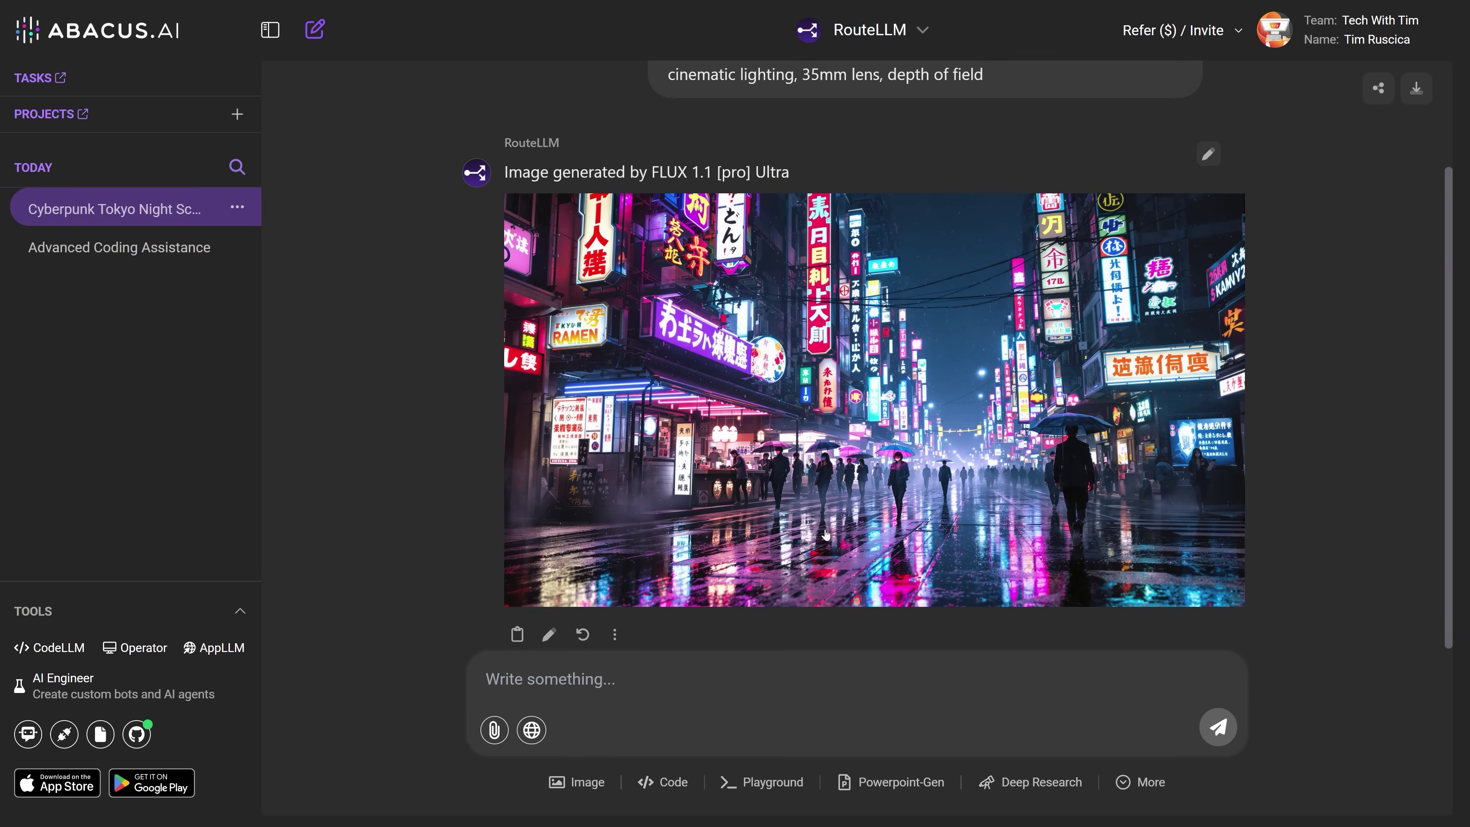
{"action": "left_click", "coordinate": [1121, 783]}
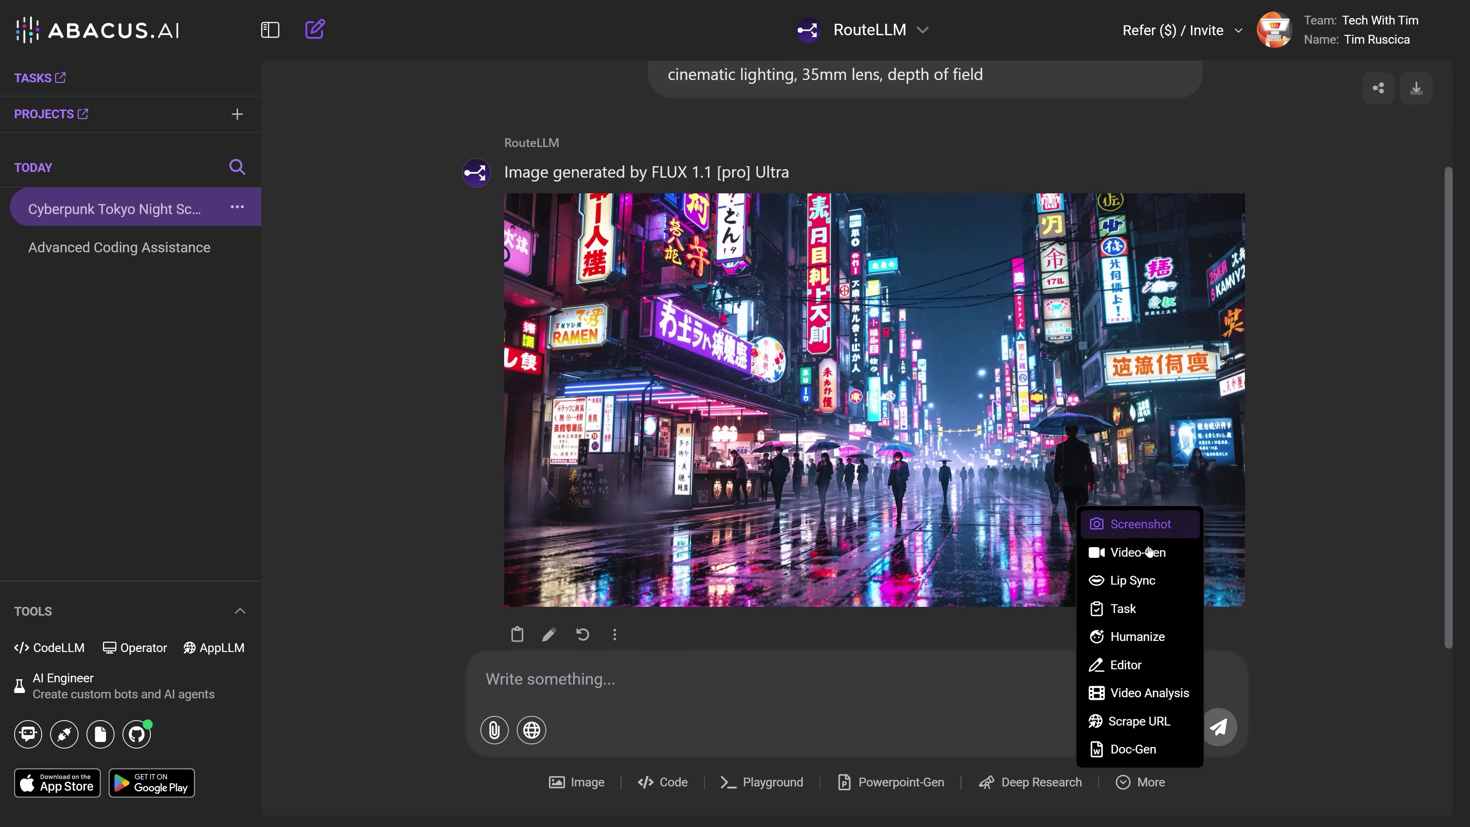
{"action": "left_click", "coordinate": [992, 685]}
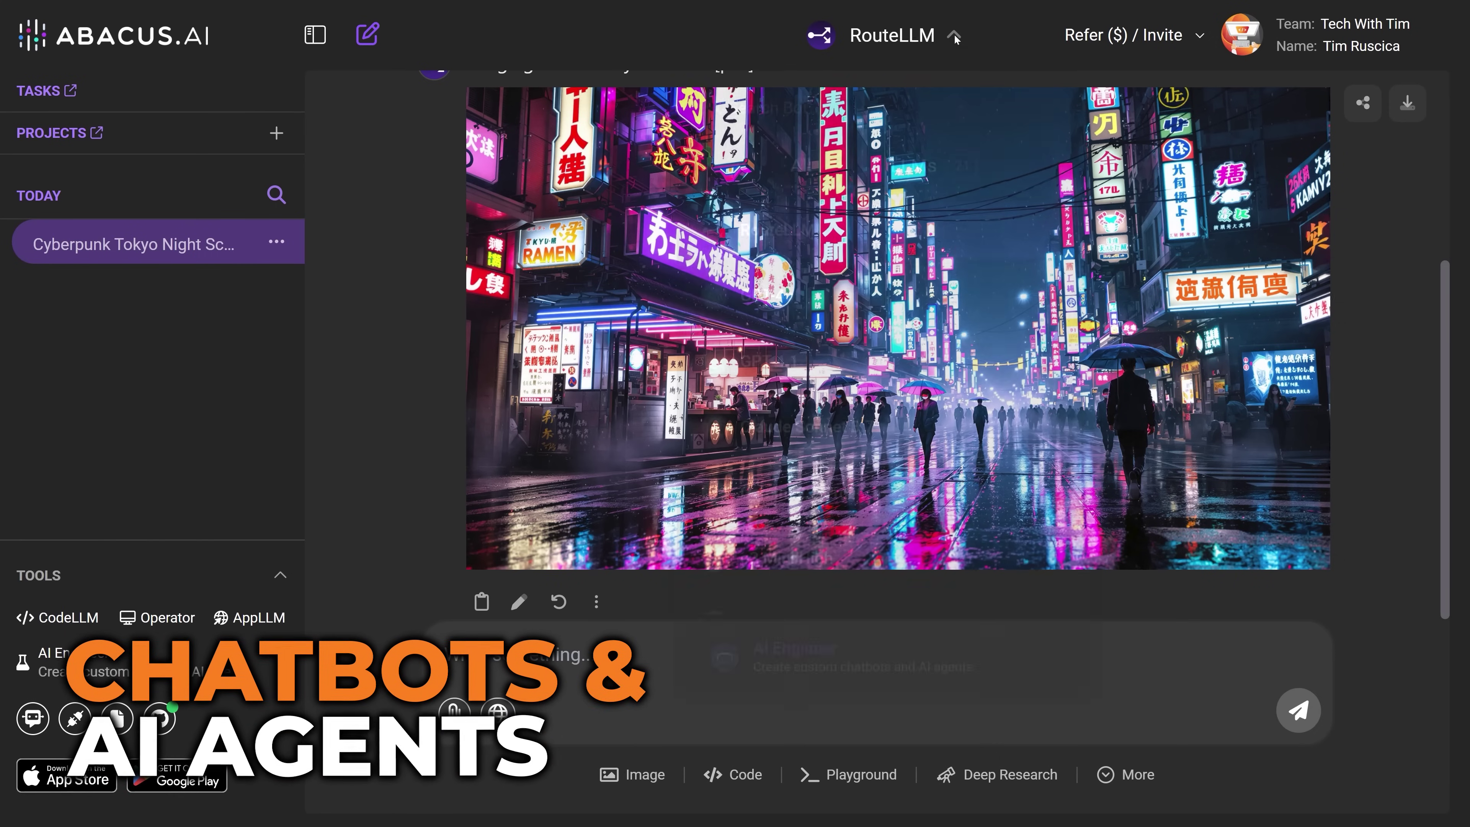
Pick AI Engineer from the RouteLLM bot selector.
{"action": "left_click", "coordinate": [955, 38]}
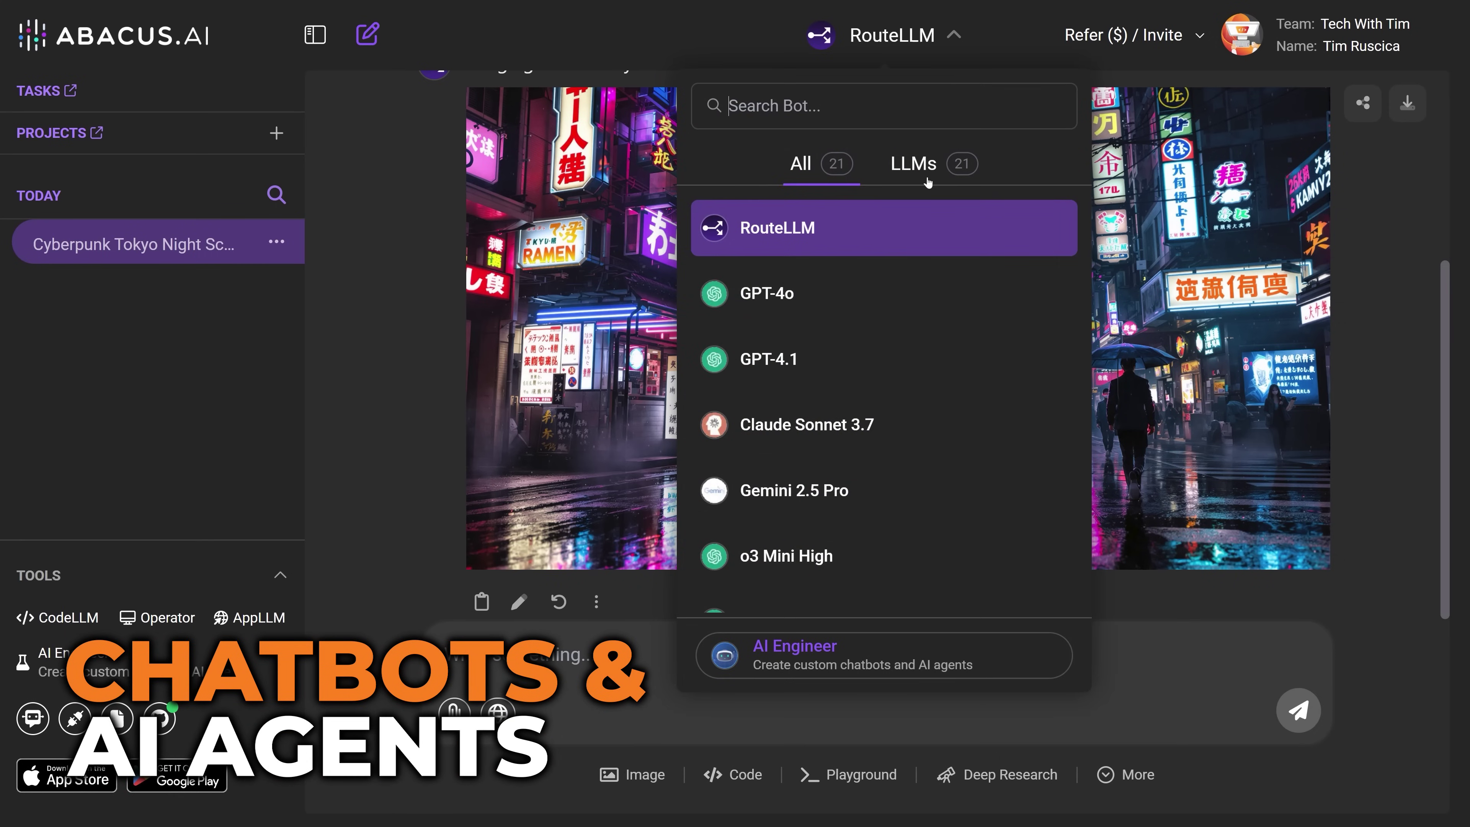
{"action": "left_click", "coordinate": [794, 663]}
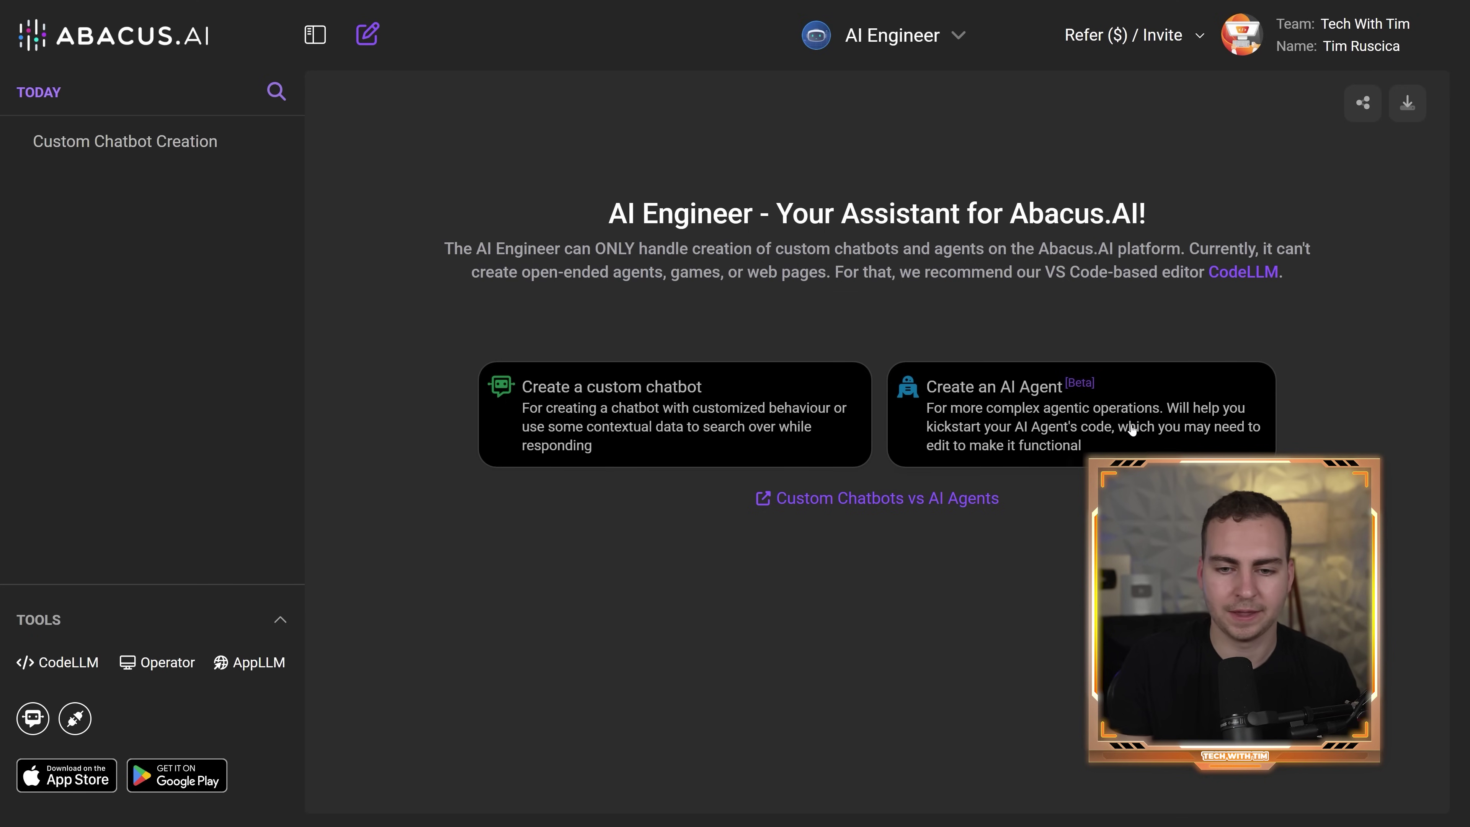
Create an AI agent with Custom Specification and review the MyAgent news-summarizer form.
{"action": "left_click", "coordinate": [1003, 401]}
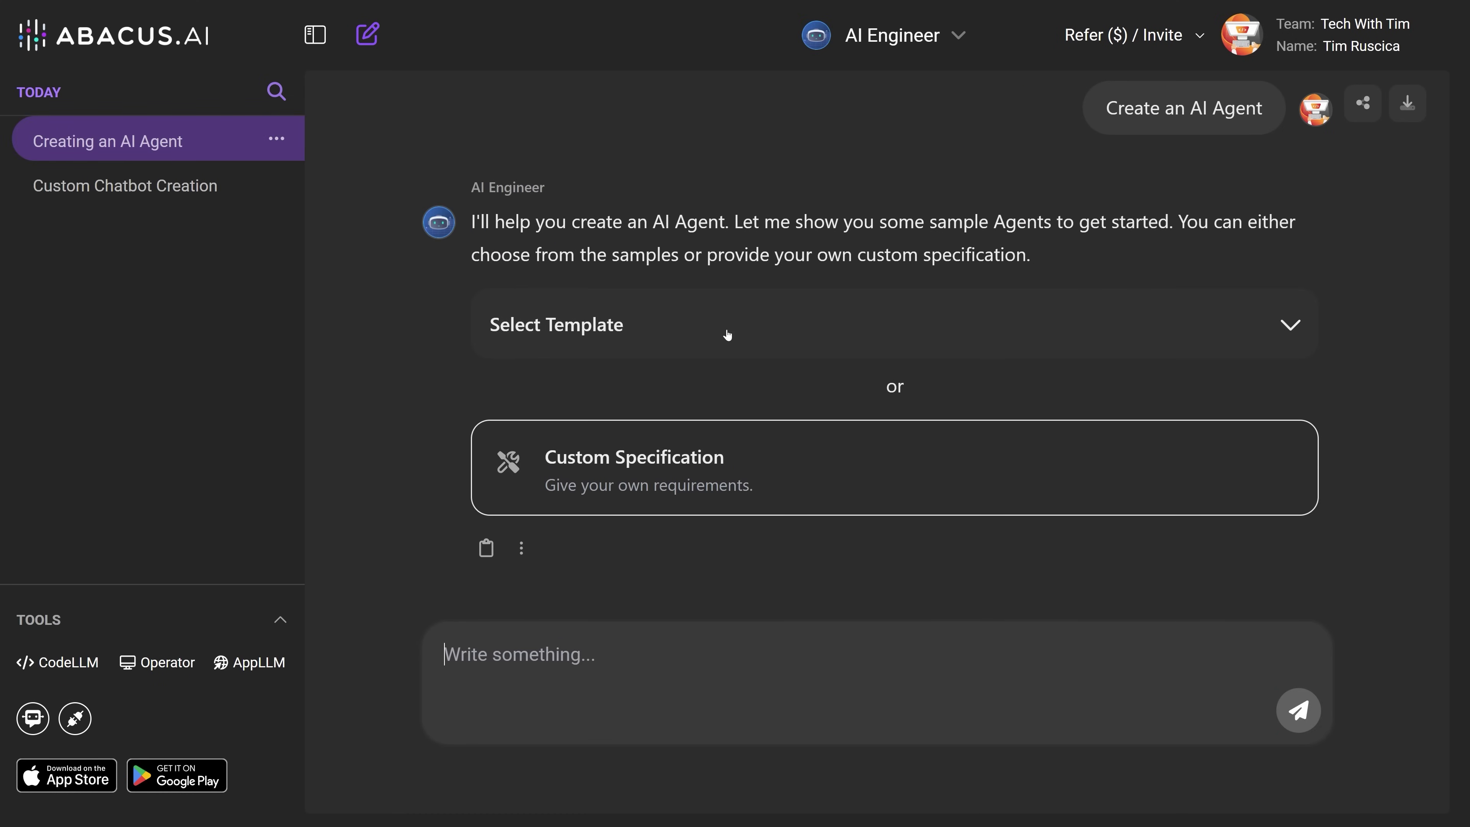
{"action": "left_click", "coordinate": [705, 469]}
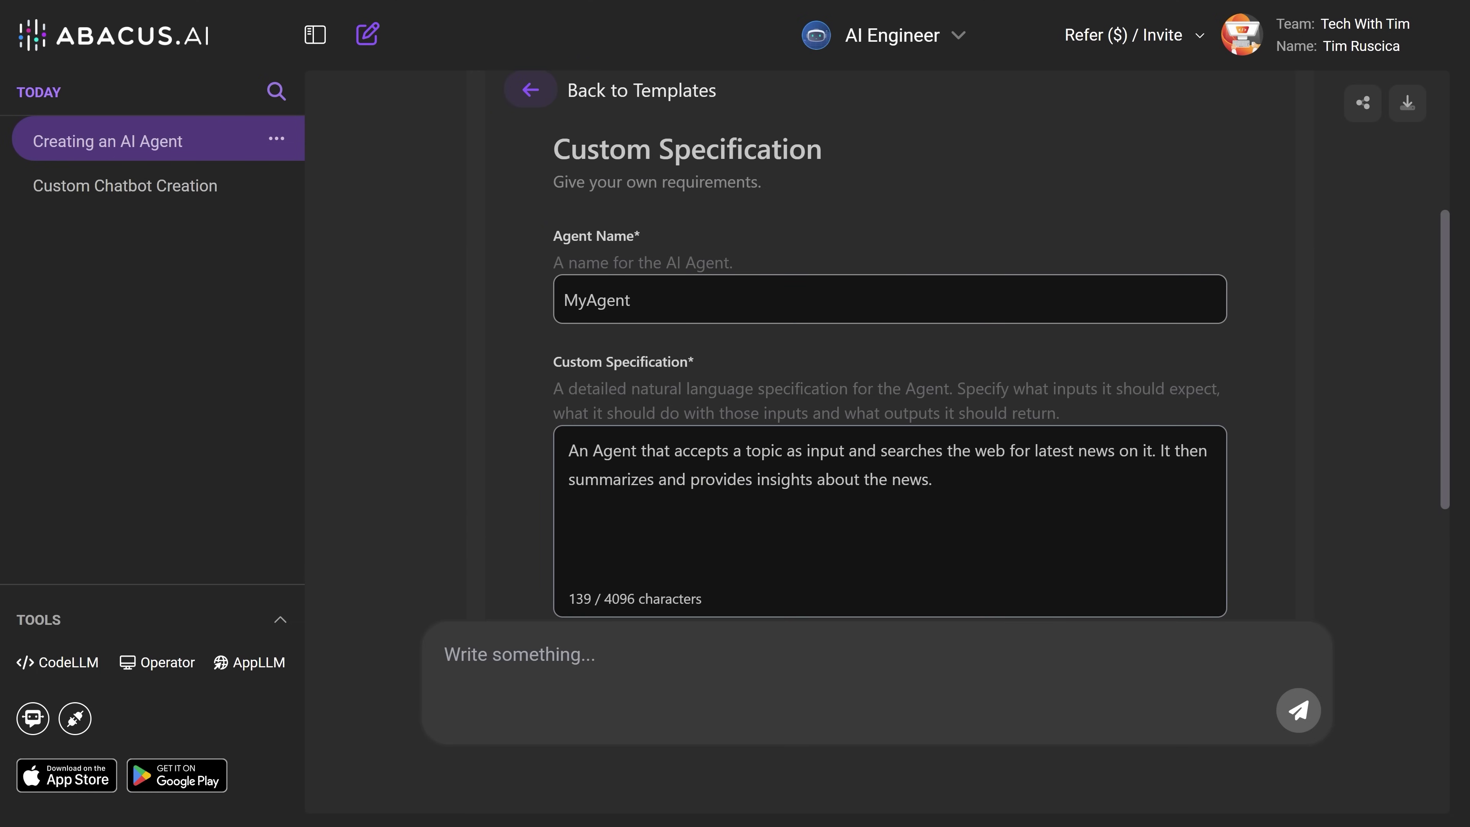
{"action": "scroll", "coordinate": [984, 413], "scroll_direction": "up", "scroll_amount": 5}
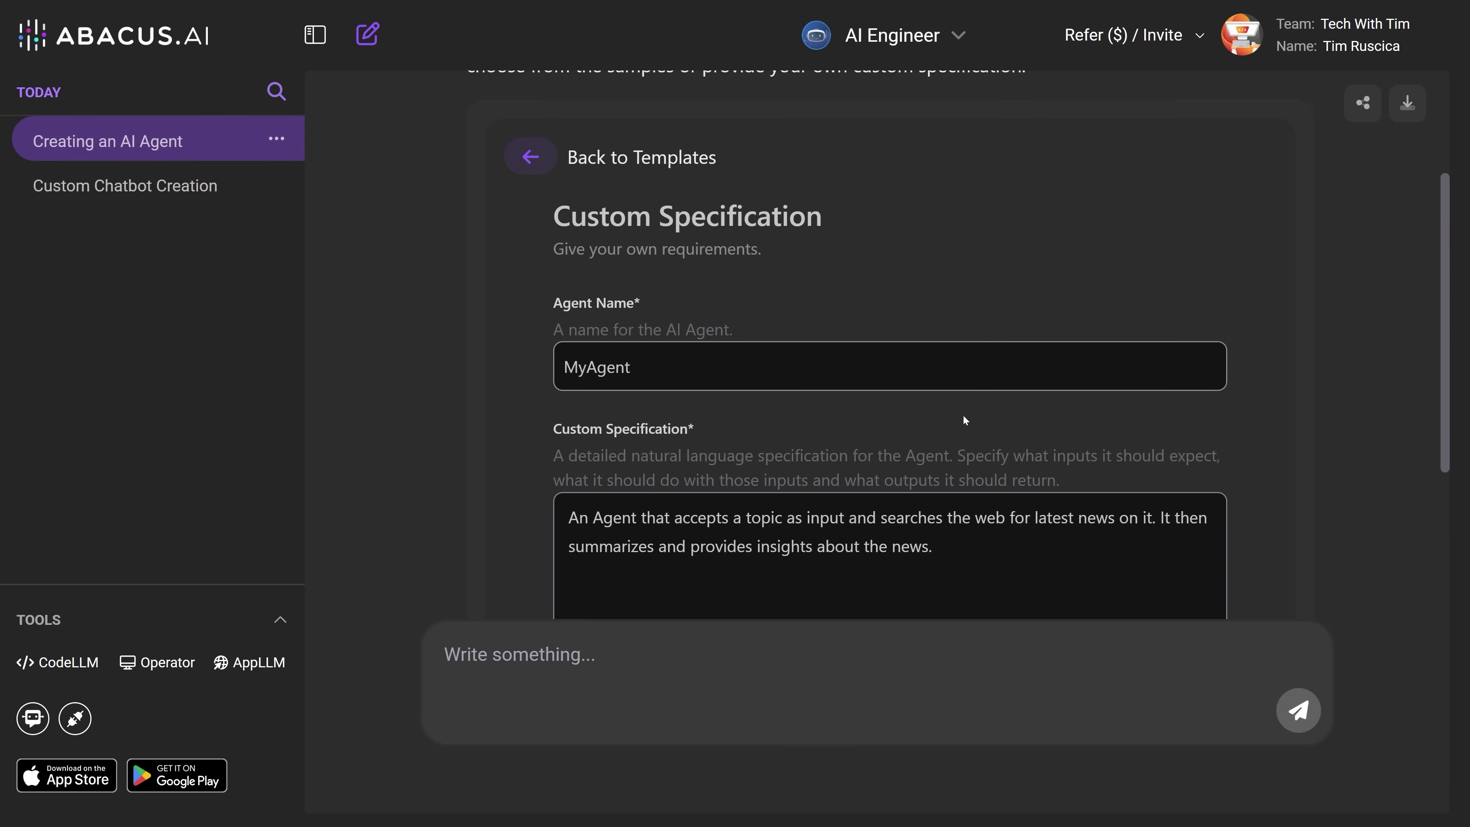
{"action": "scroll", "coordinate": [962, 413], "scroll_direction": "down", "scroll_amount": 3}
{"action": "scroll", "coordinate": [963, 412], "scroll_direction": "up", "scroll_amount": 5}
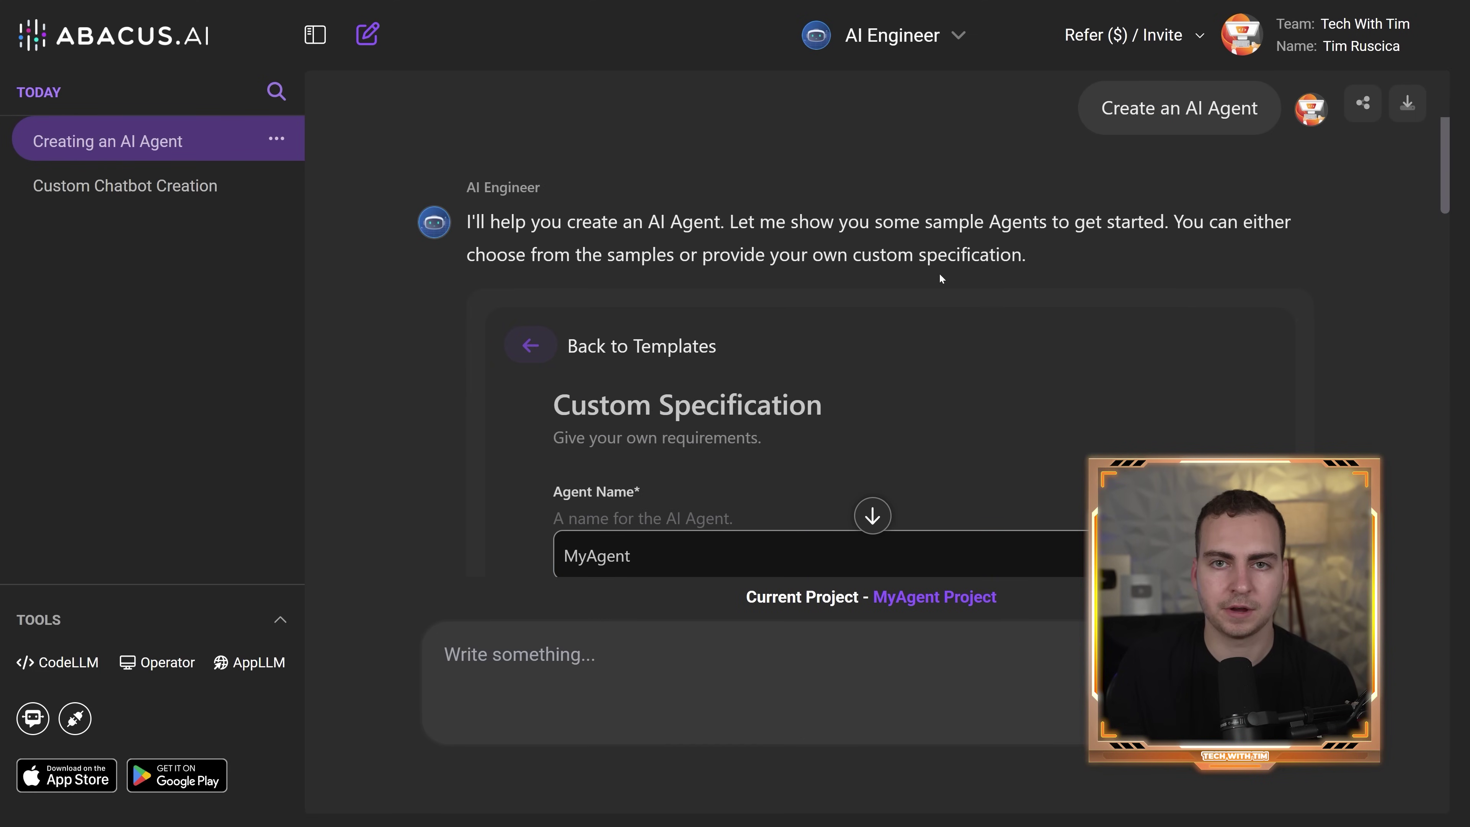
Switch to the Abacus.AI tab in full screen and browse Notebooks, Feature Groups and Datasets.
{"action": "left_click", "coordinate": [422, 14]}
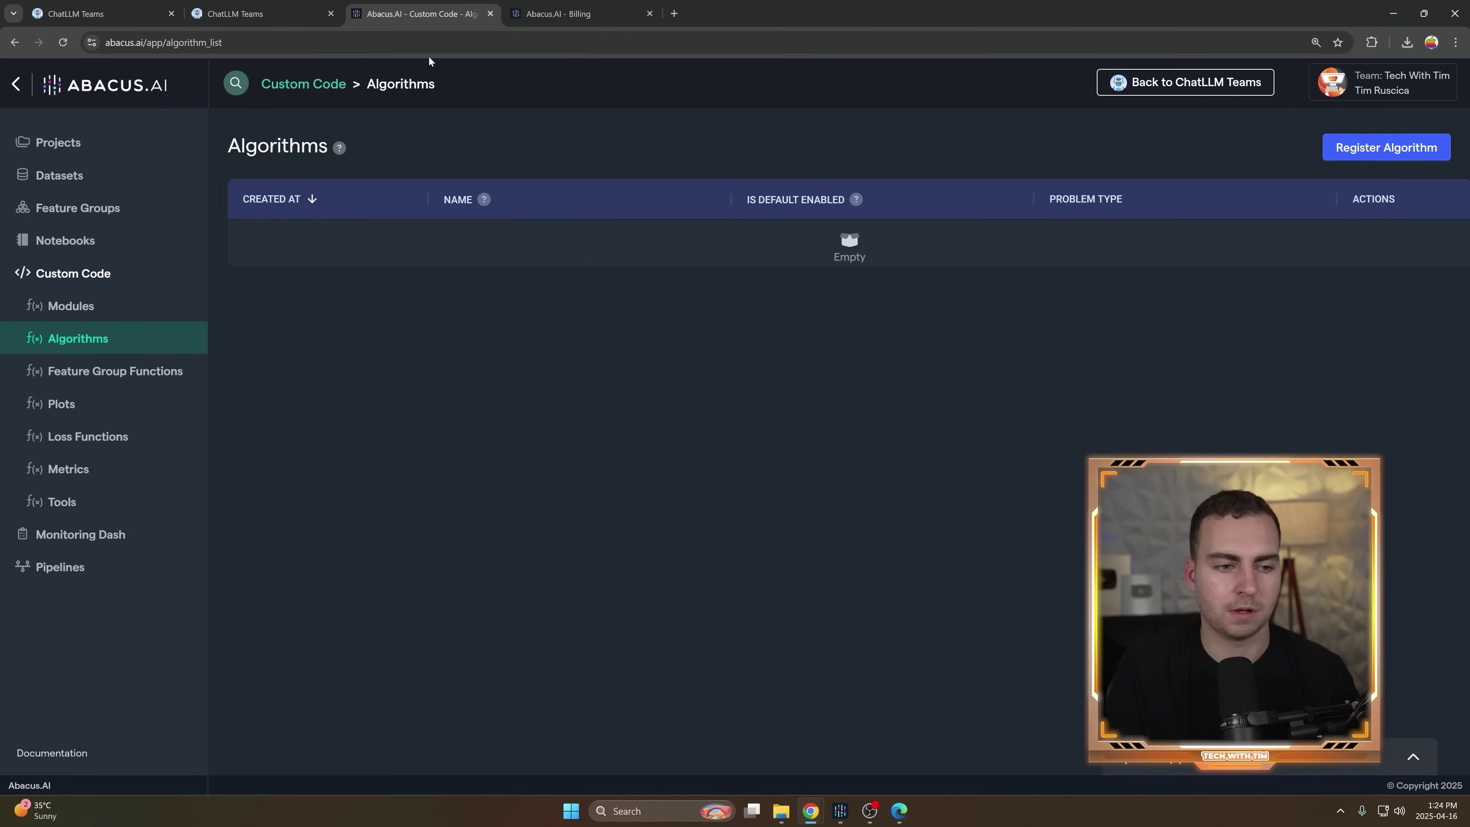
{"action": "key", "text": "F11"}
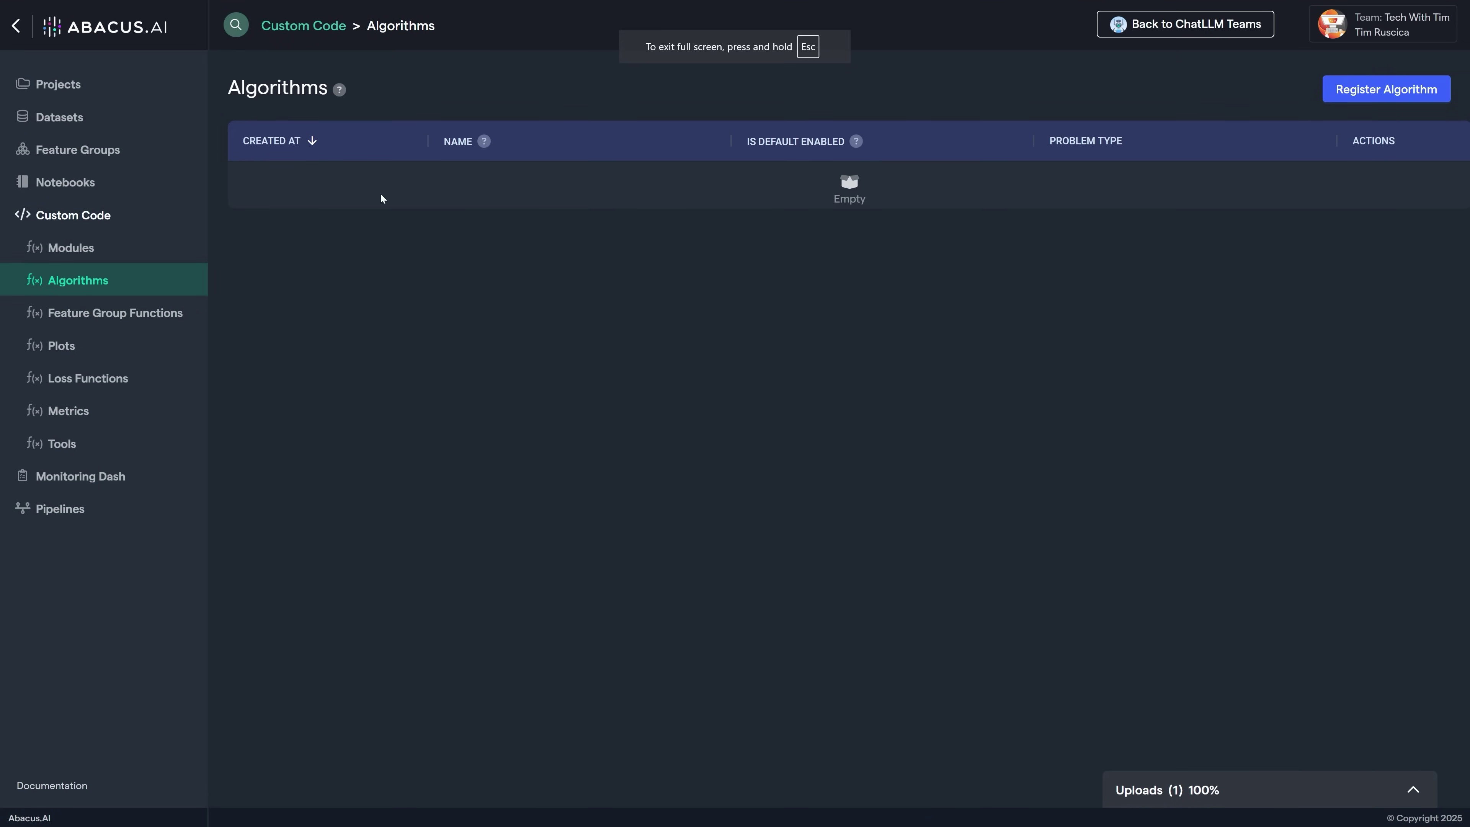
{"action": "left_click", "coordinate": [76, 185]}
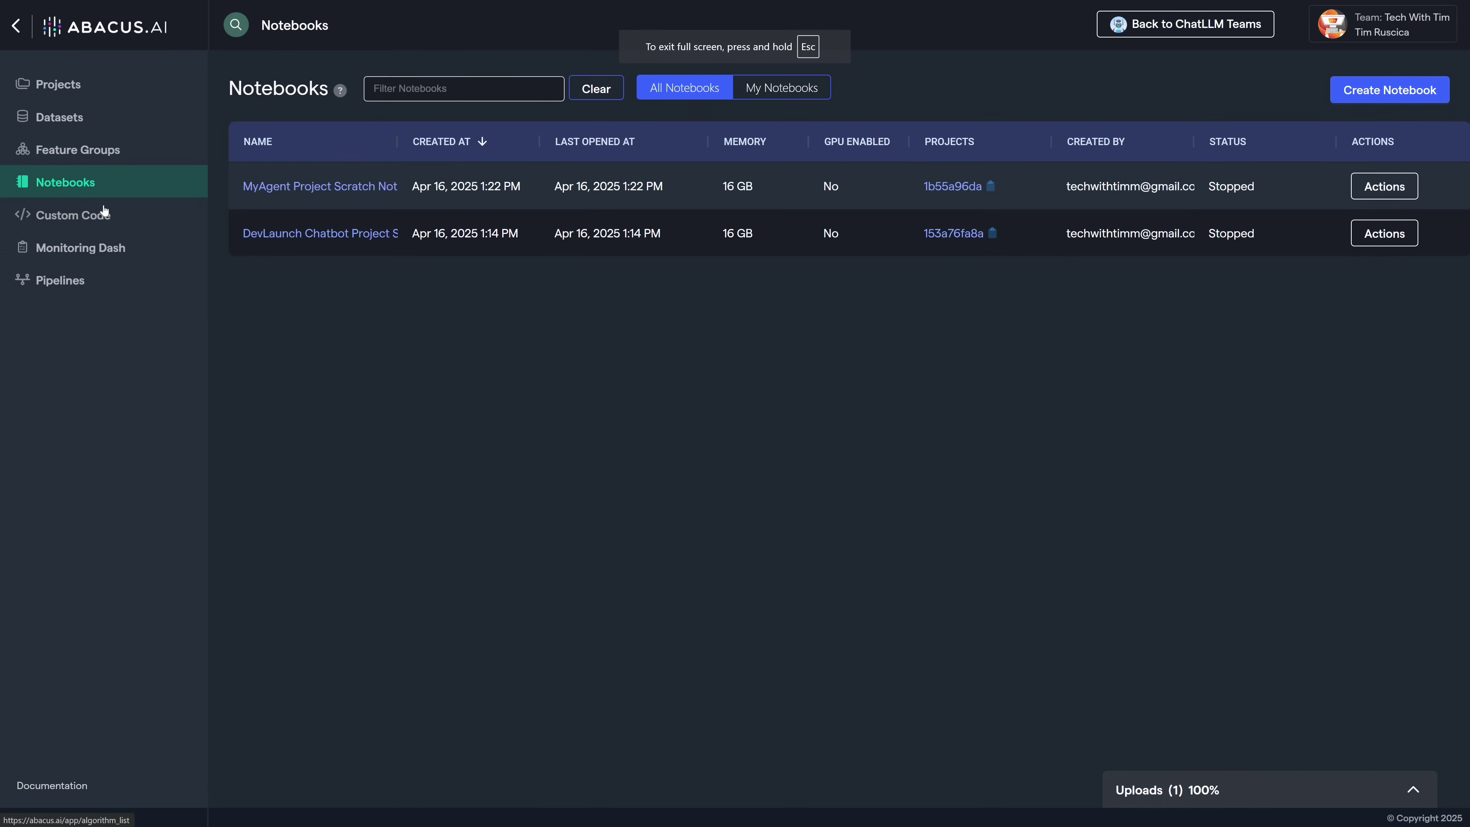
{"action": "left_click", "coordinate": [87, 149]}
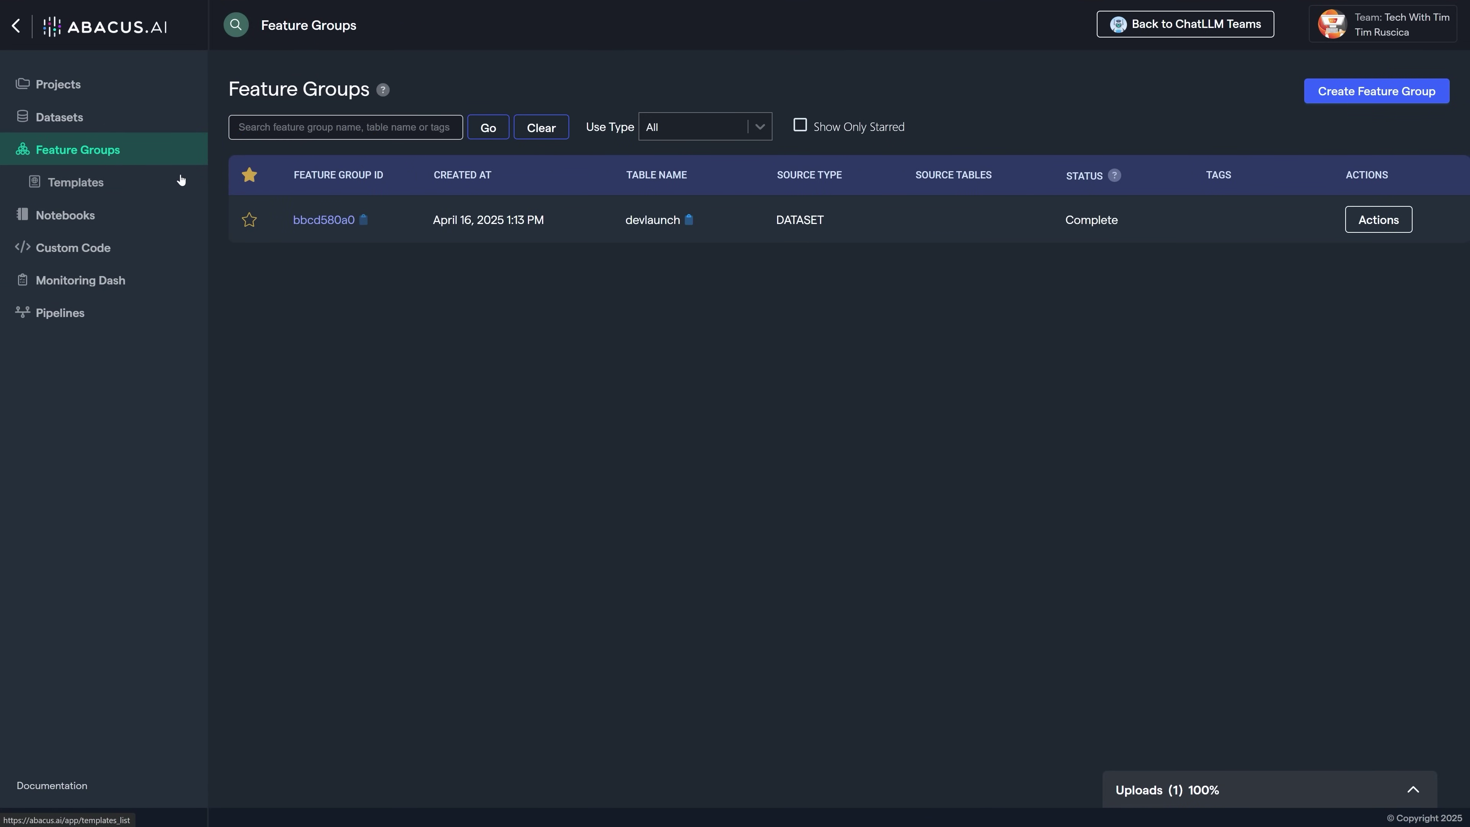
{"action": "left_click", "coordinate": [74, 119]}
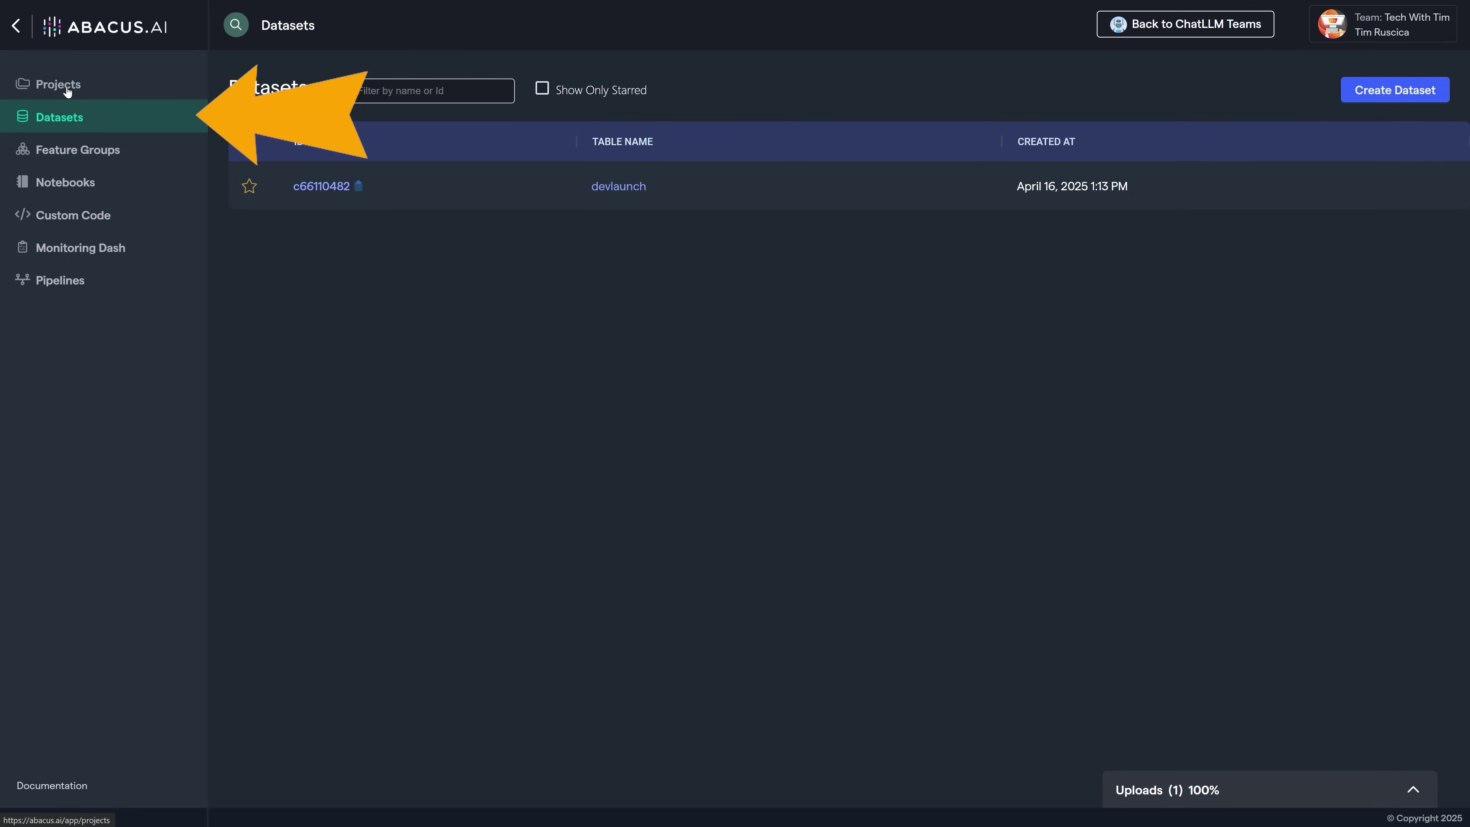
Check Monitoring Dash, Pipelines and Refresh Schedules, then return to Notebooks and exit full screen.
{"action": "left_click", "coordinate": [73, 248]}
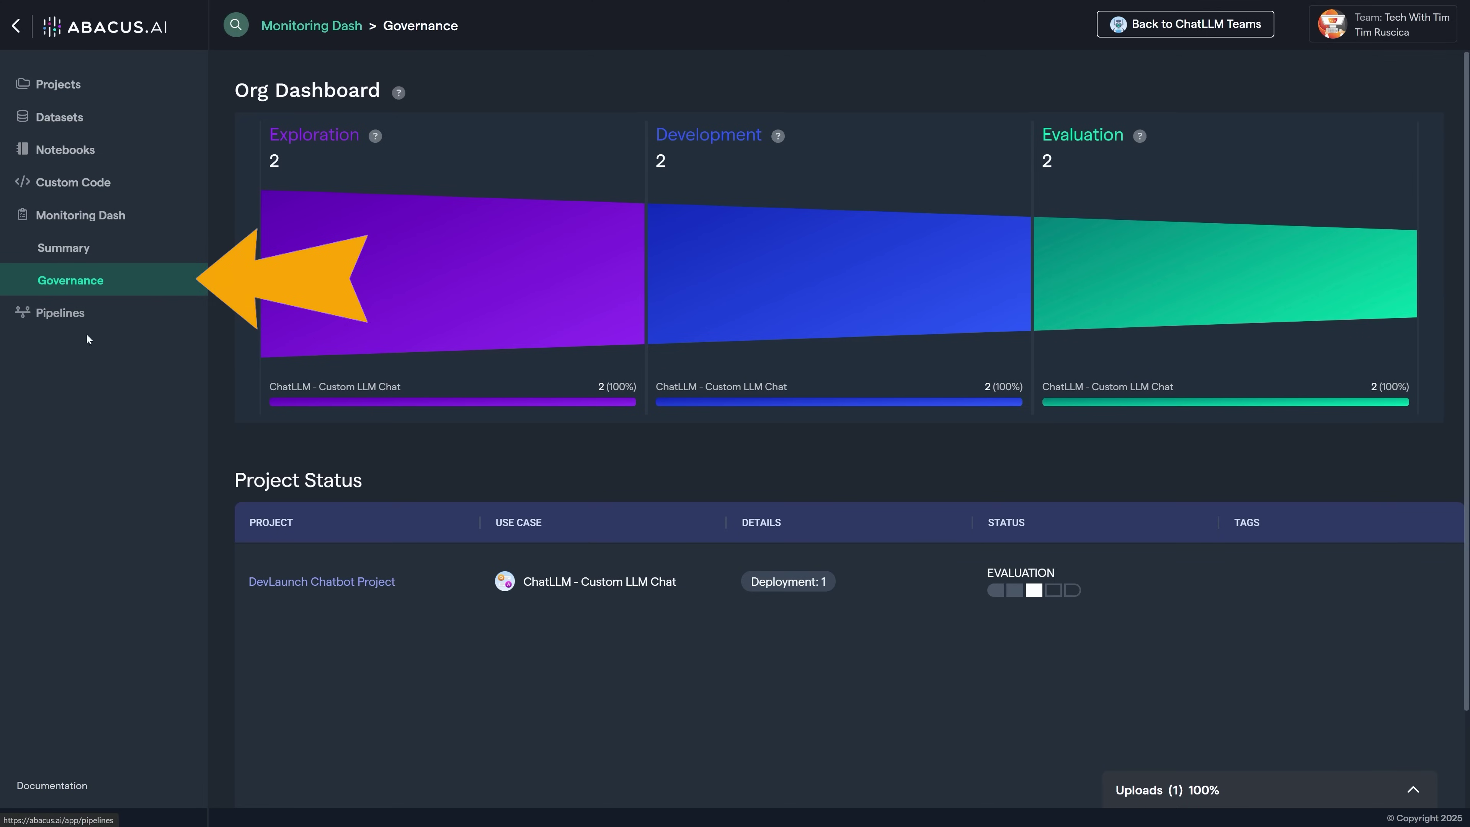
{"action": "scroll", "coordinate": [810, 368], "scroll_direction": "down", "scroll_amount": 2}
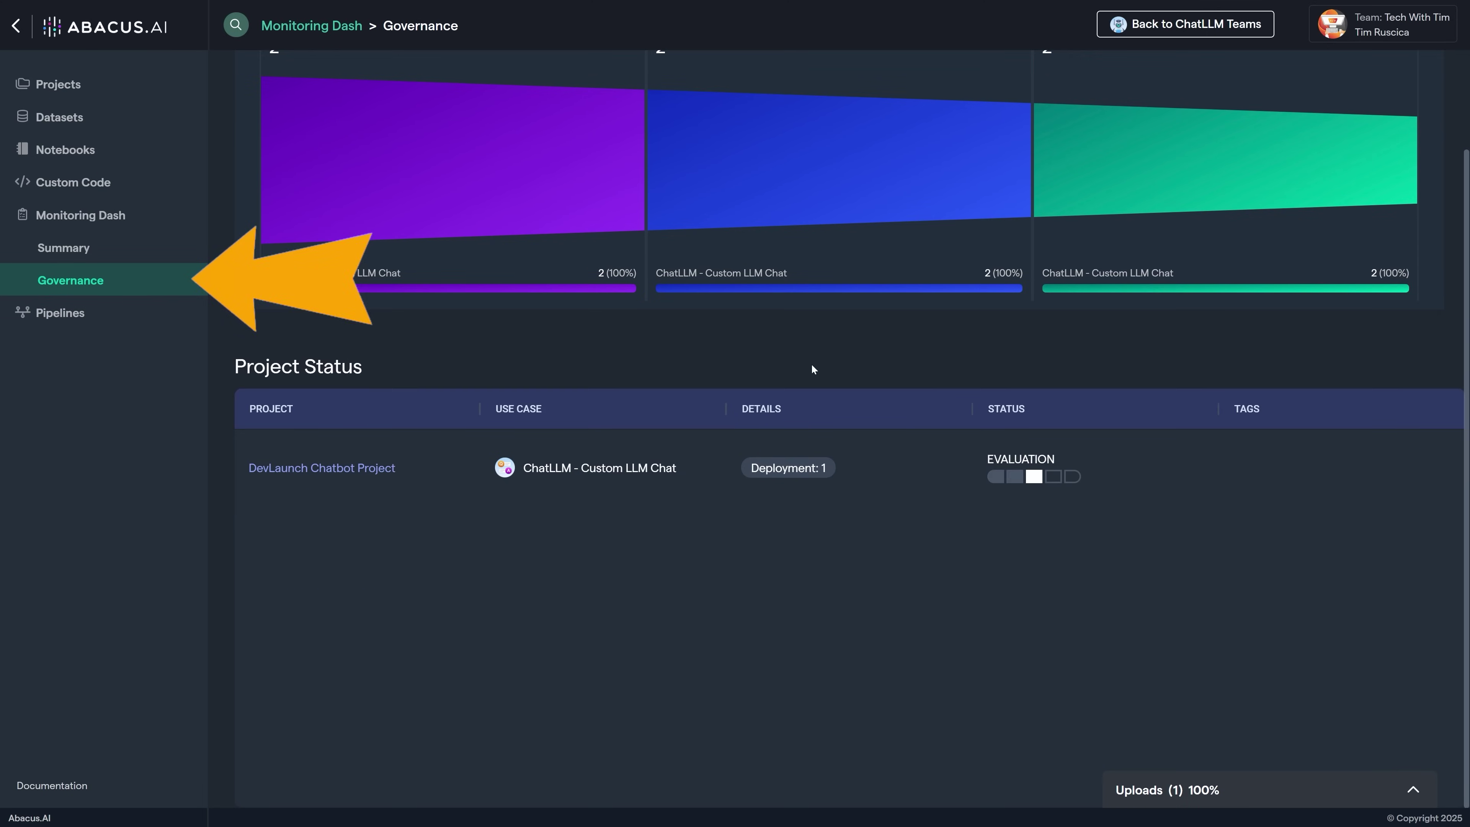
{"action": "left_click", "coordinate": [71, 318]}
{"action": "left_click", "coordinate": [93, 308]}
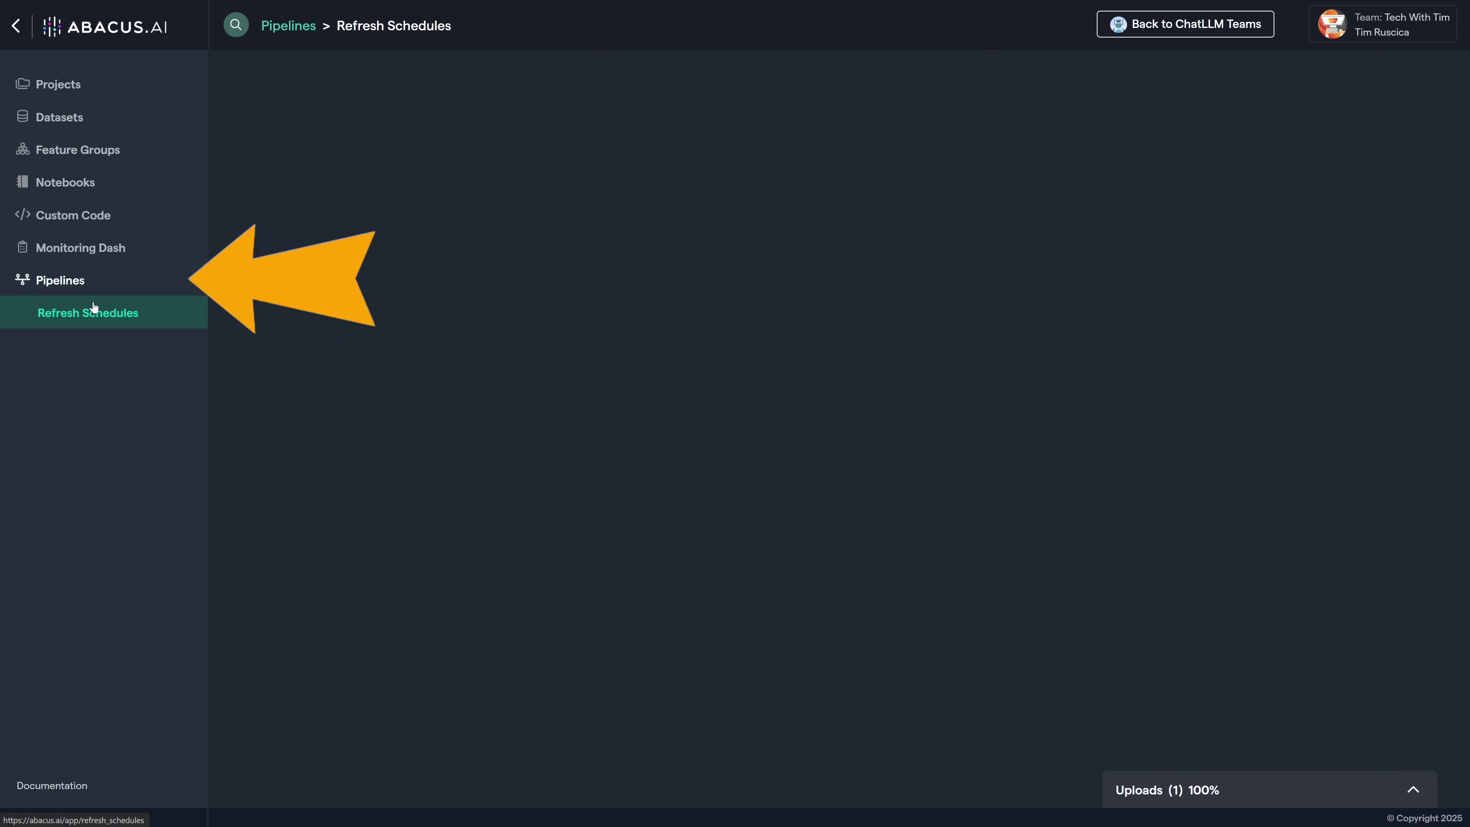
{"action": "left_click", "coordinate": [115, 182]}
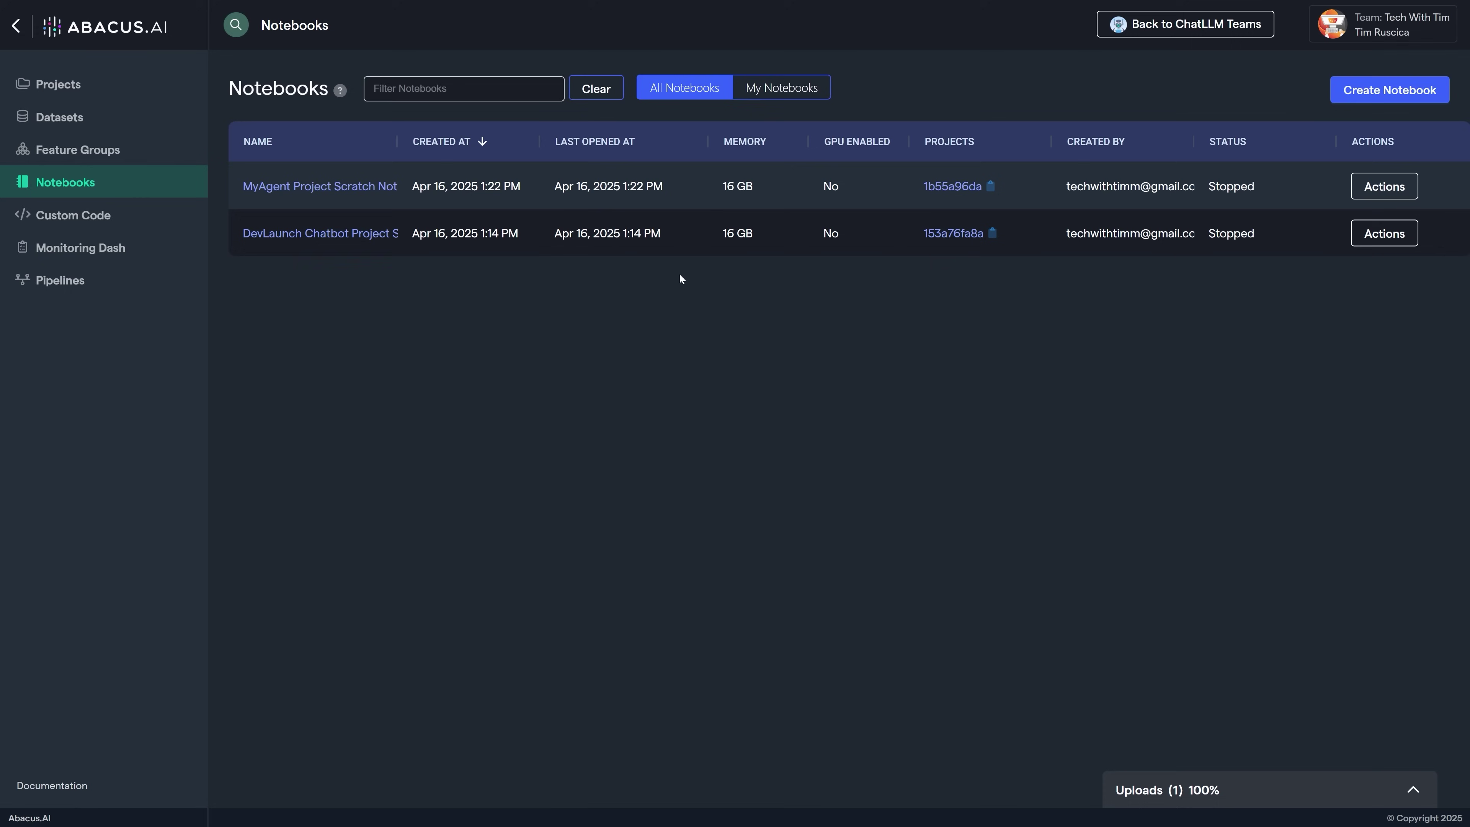
{"action": "key", "text": "F11"}
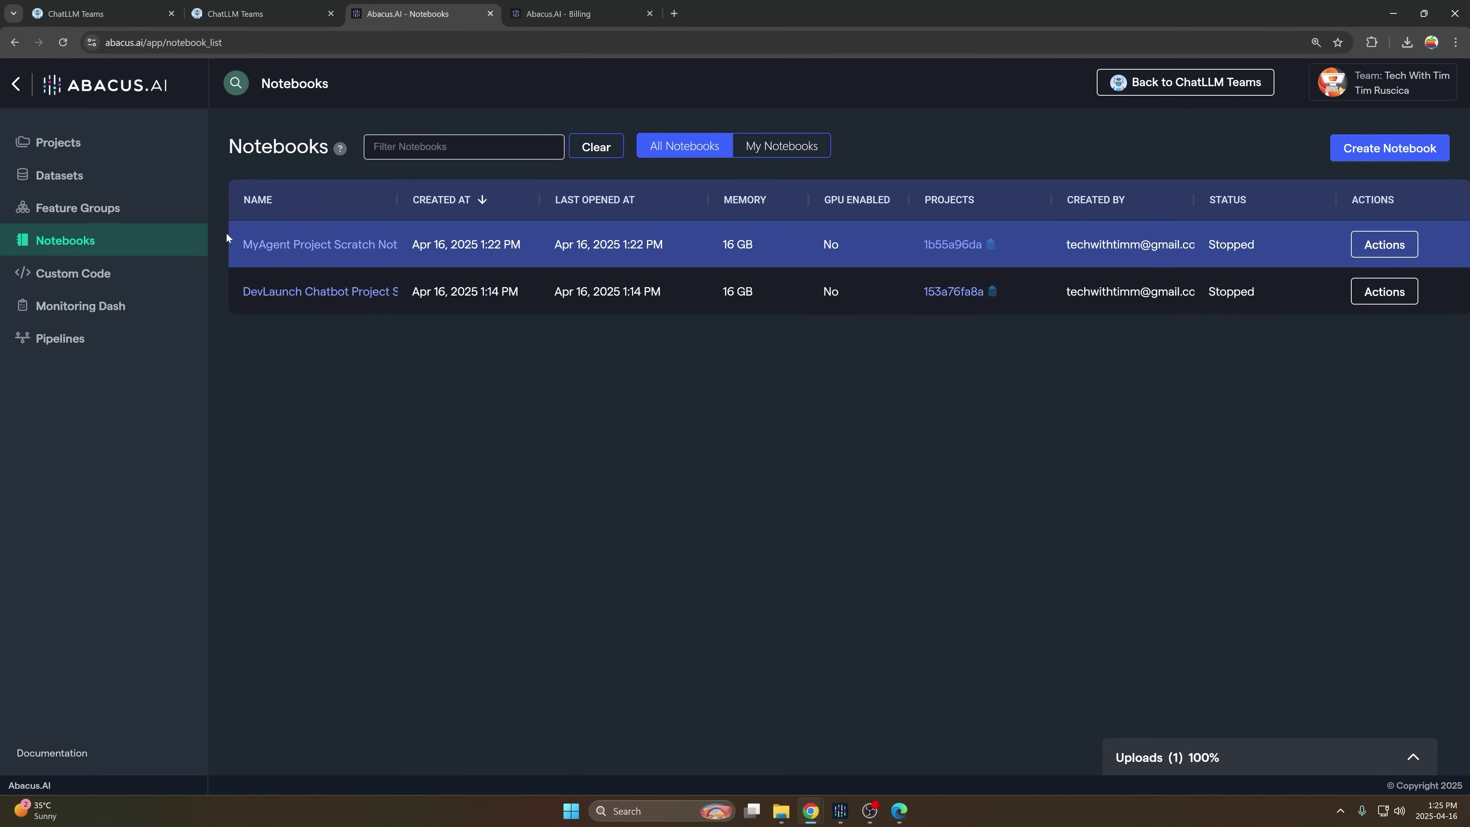
Switch to the ChatLLM Teams tab and start a new RouteLLM chat in full screen.
{"action": "left_click", "coordinate": [254, 6]}
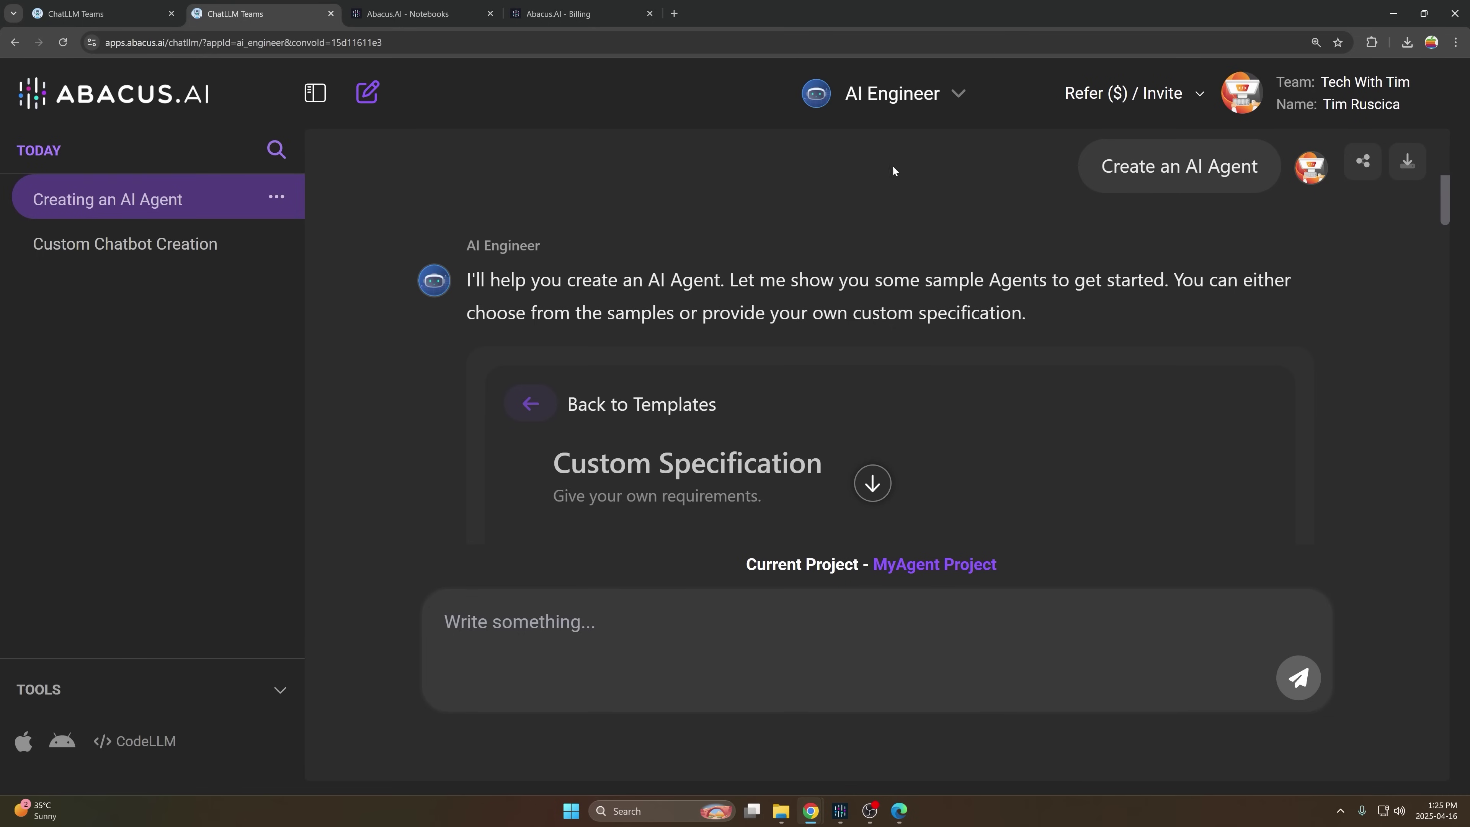
{"action": "left_click", "coordinate": [958, 93]}
{"action": "left_click", "coordinate": [896, 289]}
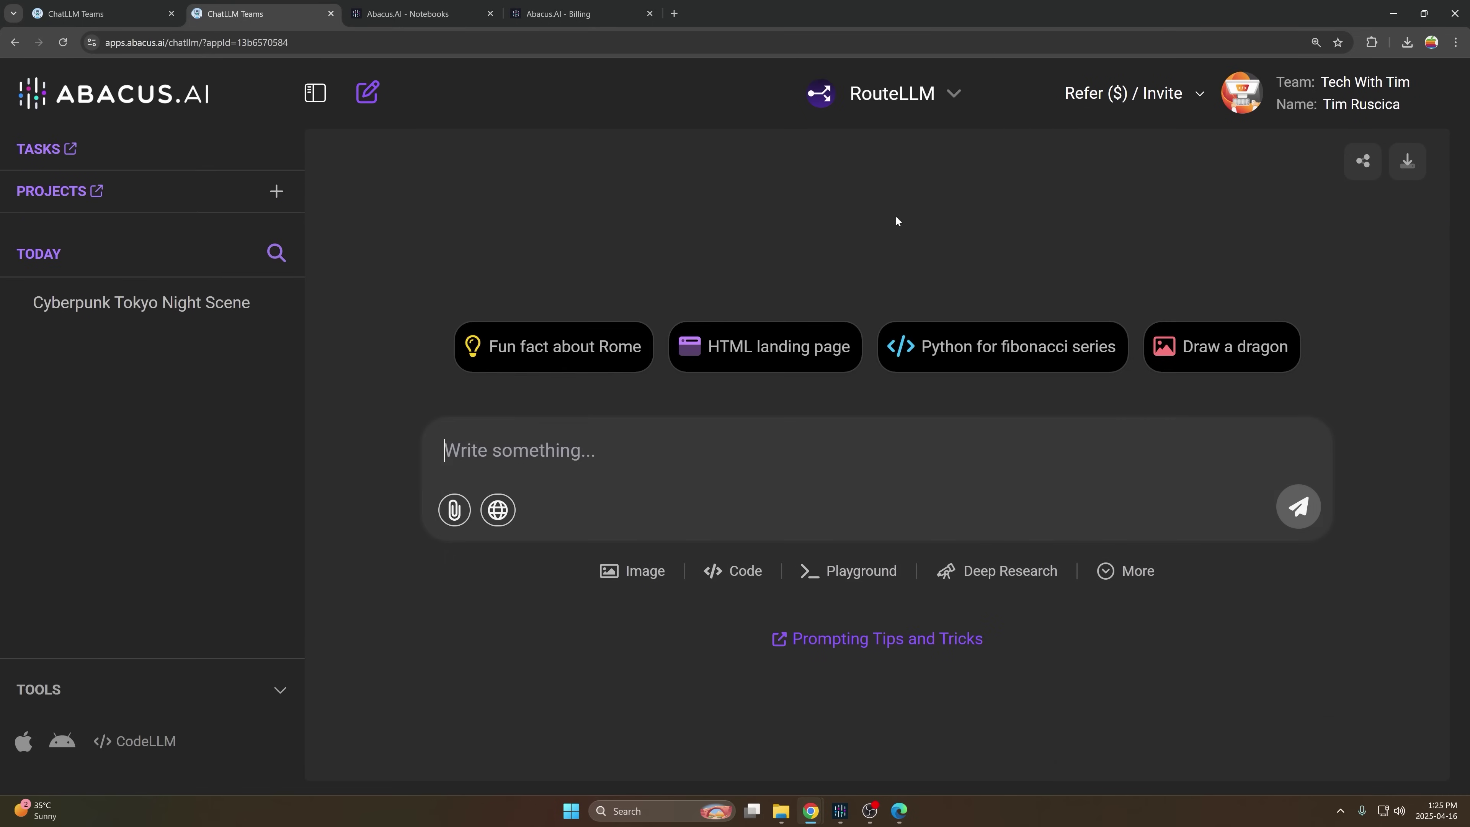
{"action": "key", "text": "F11"}
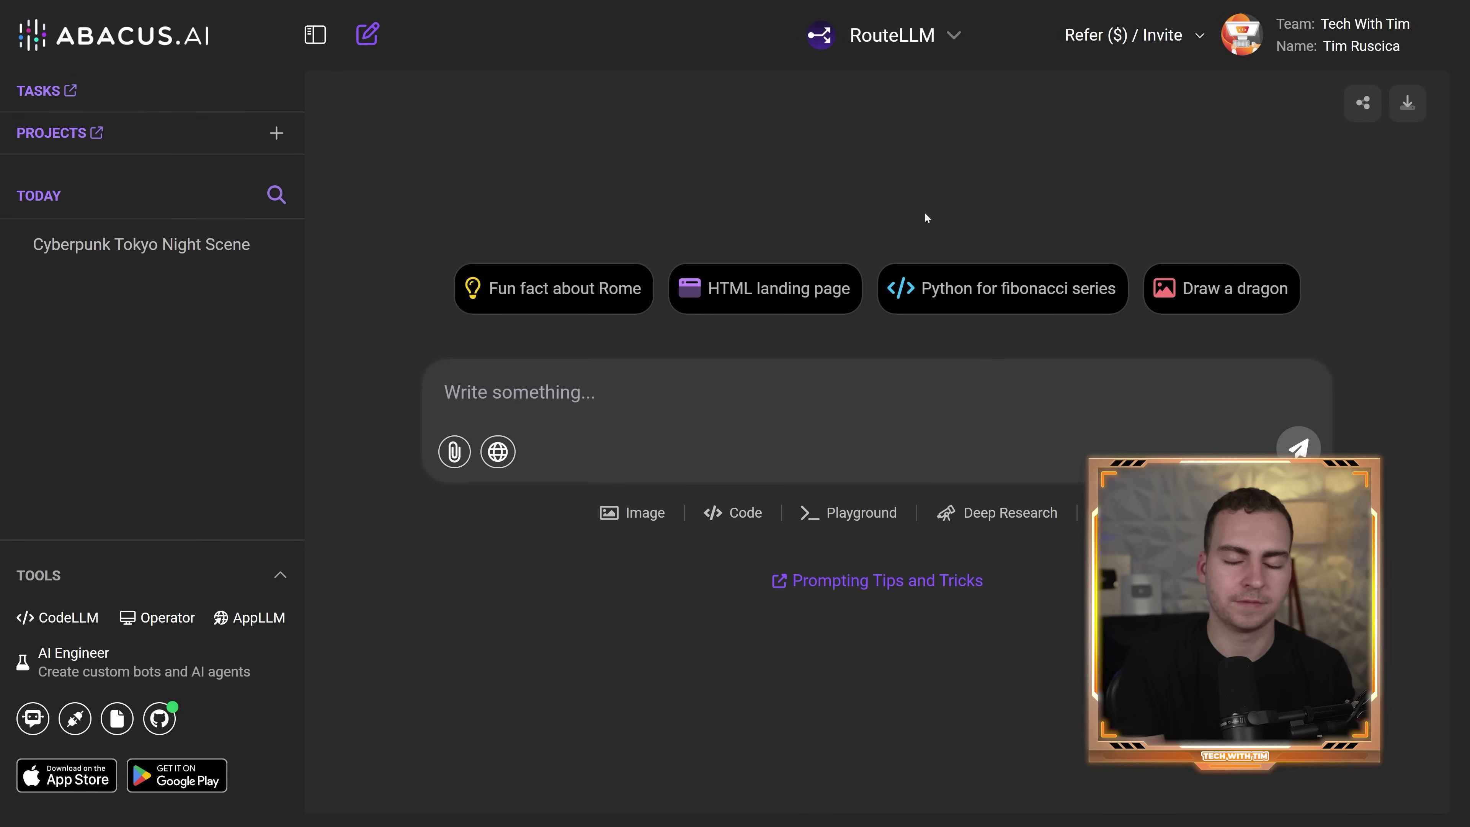
Choose Invite Team from the Refer ($) / Invite dropdown to reach the Team admin page.
{"action": "left_click", "coordinate": [1188, 43]}
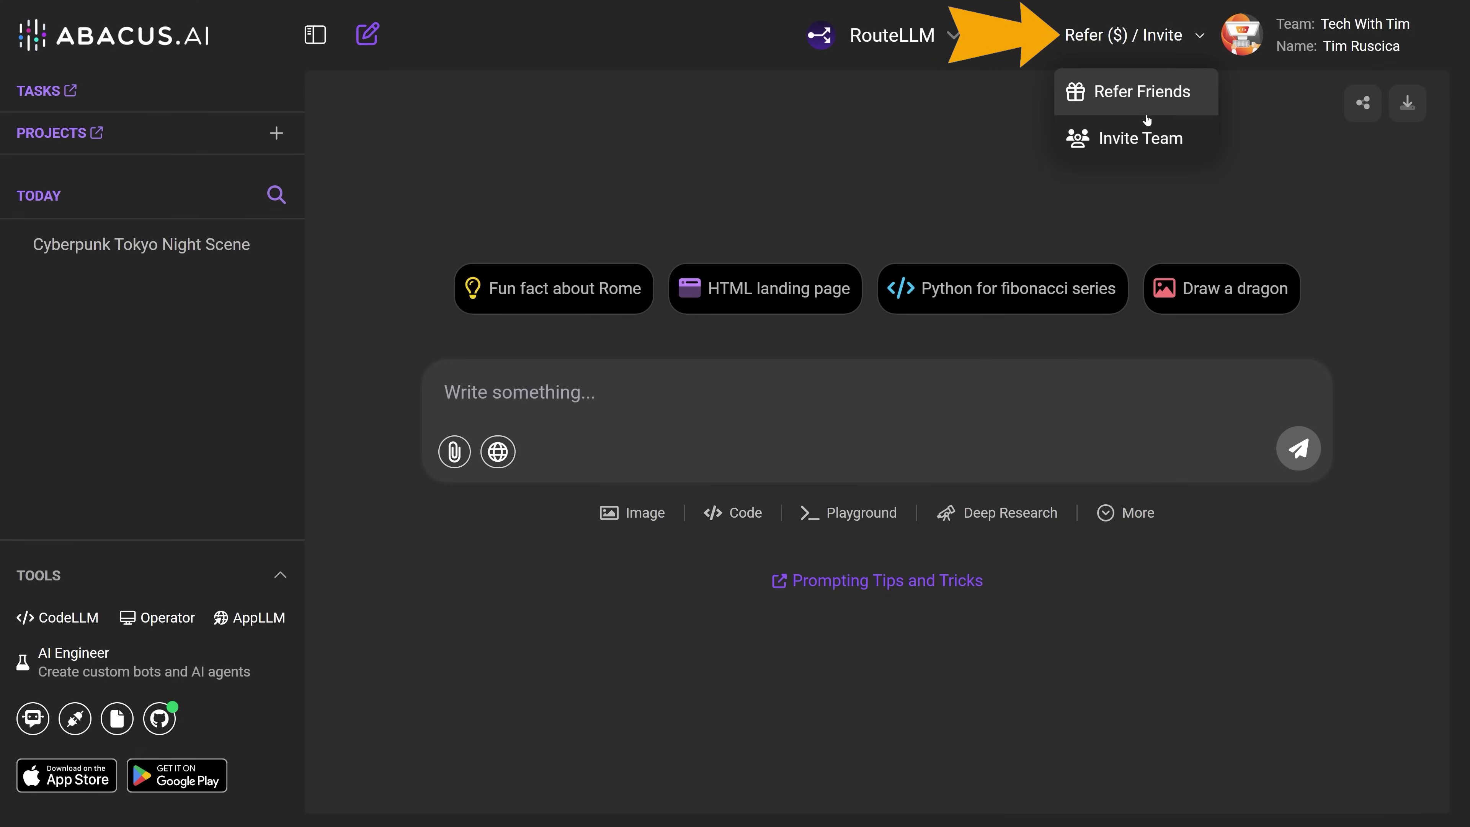
{"action": "left_click", "coordinate": [1139, 141]}
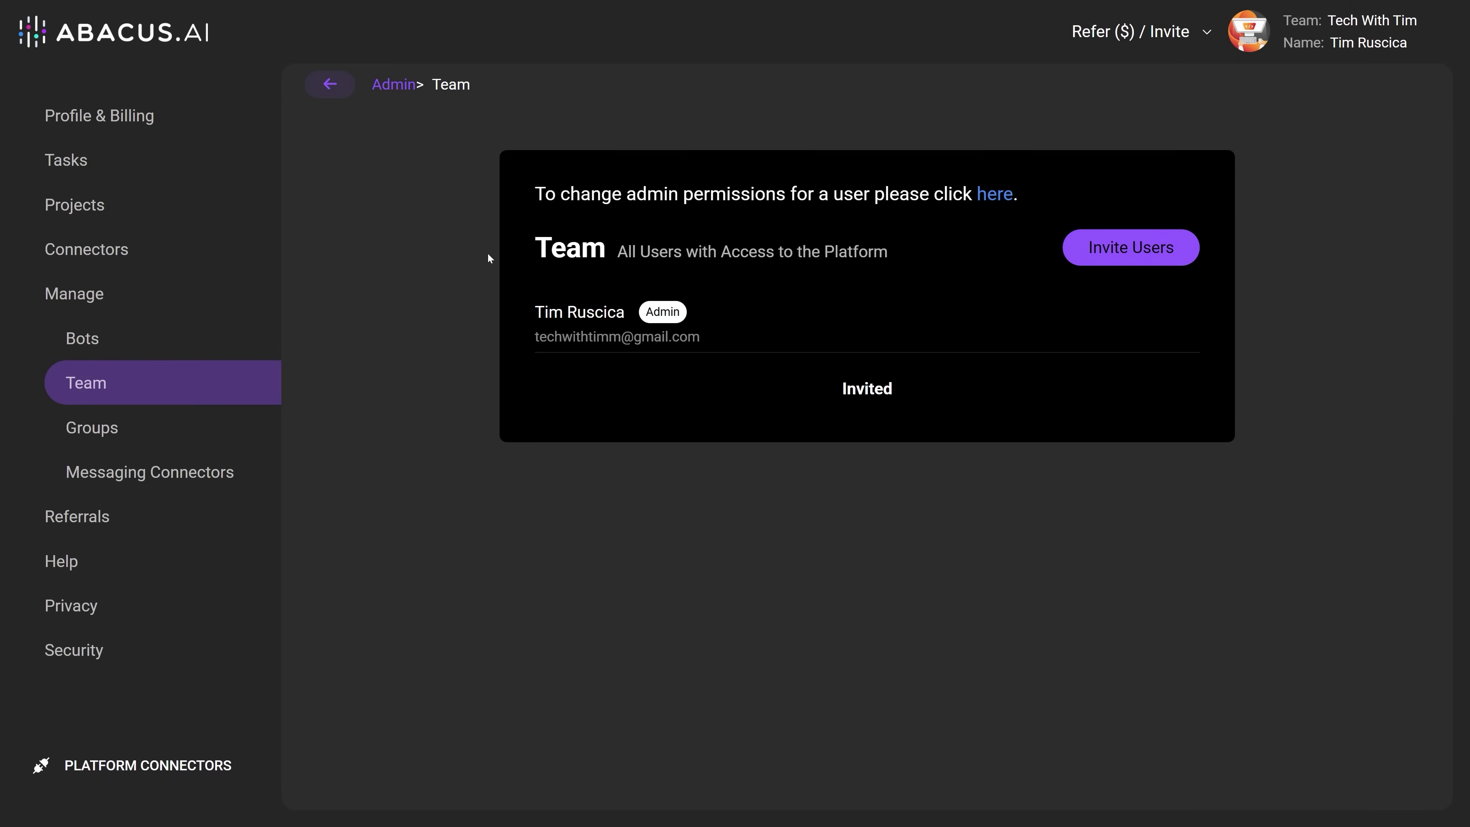